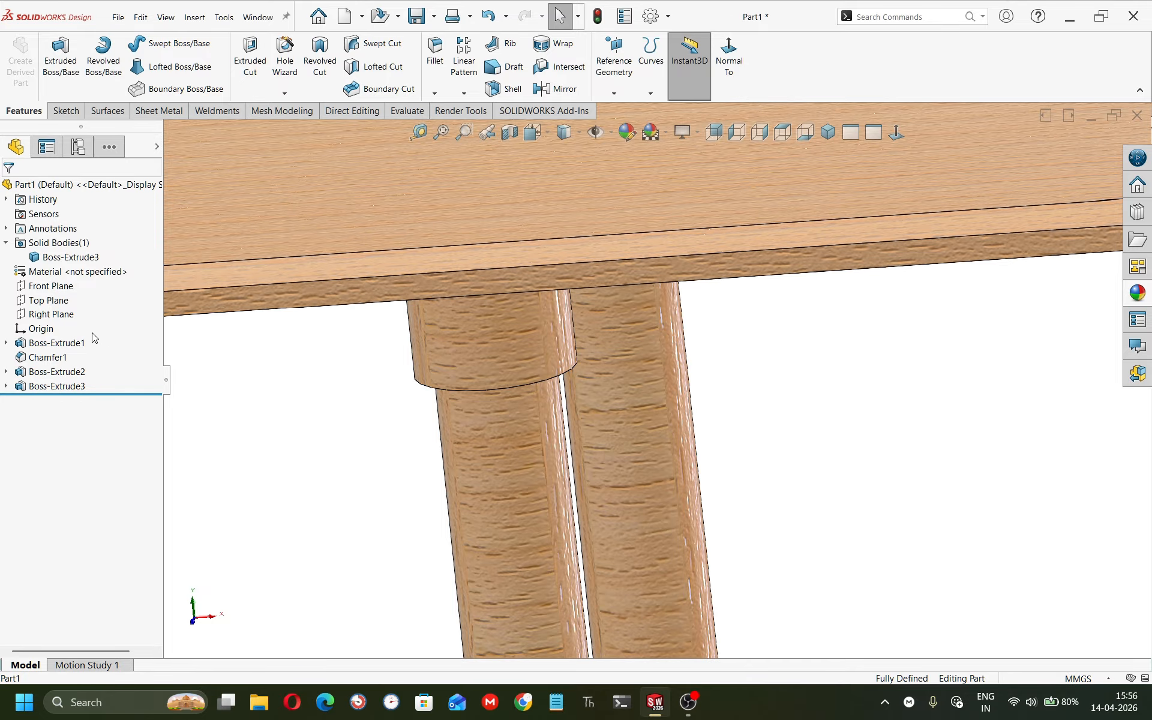
# Set the new plane's offset distance to 125 mm from the tabletop's underside face.
pyautogui.scroll(9, 344, 416)
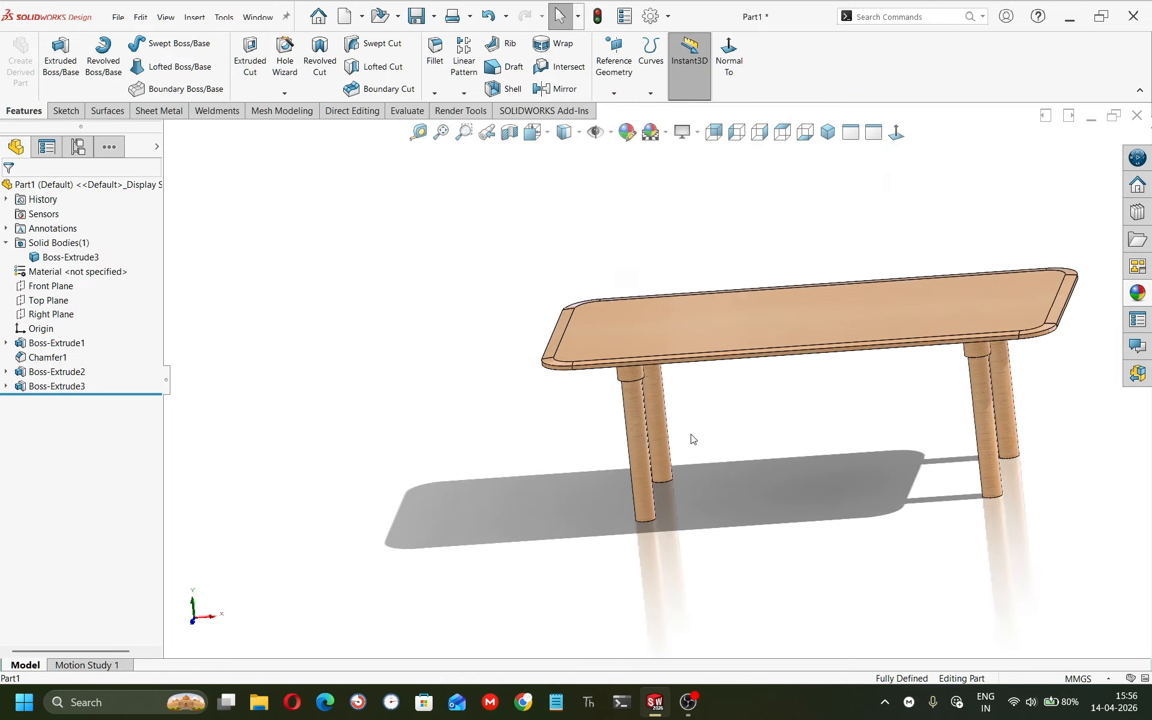
pyautogui.scroll(-2, 798, 386)
pyautogui.moveTo(774, 374); pyautogui.dragTo(788, 410, button='middle')
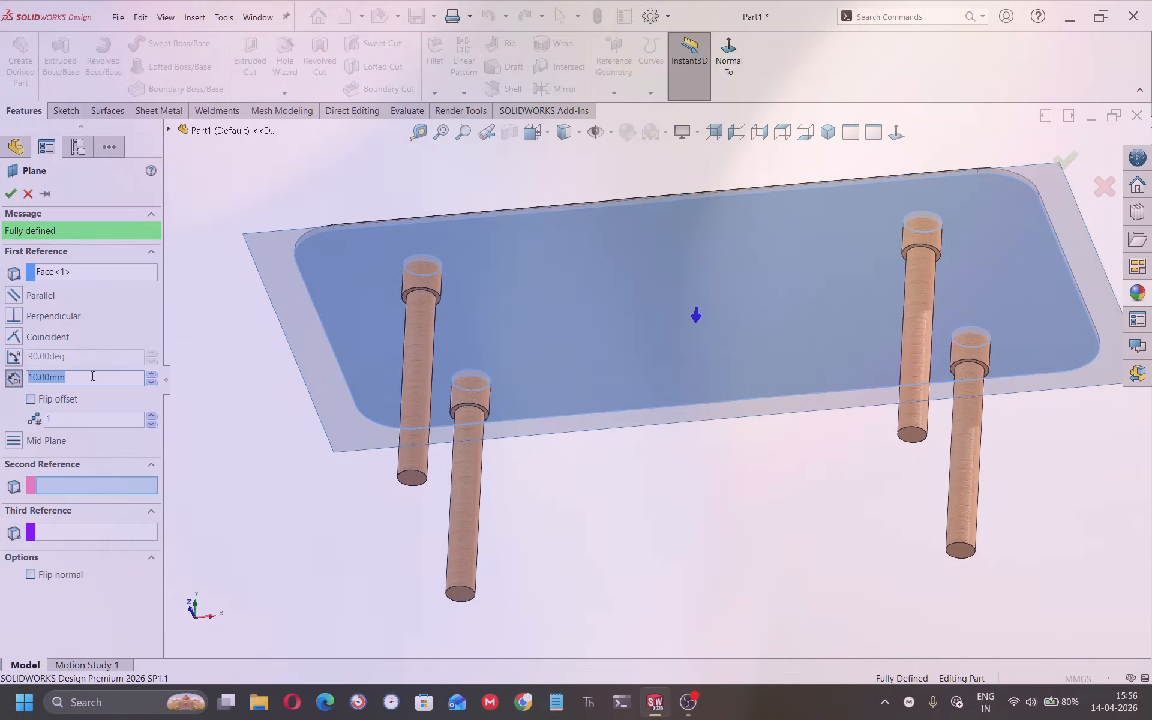
pyautogui.write('125')
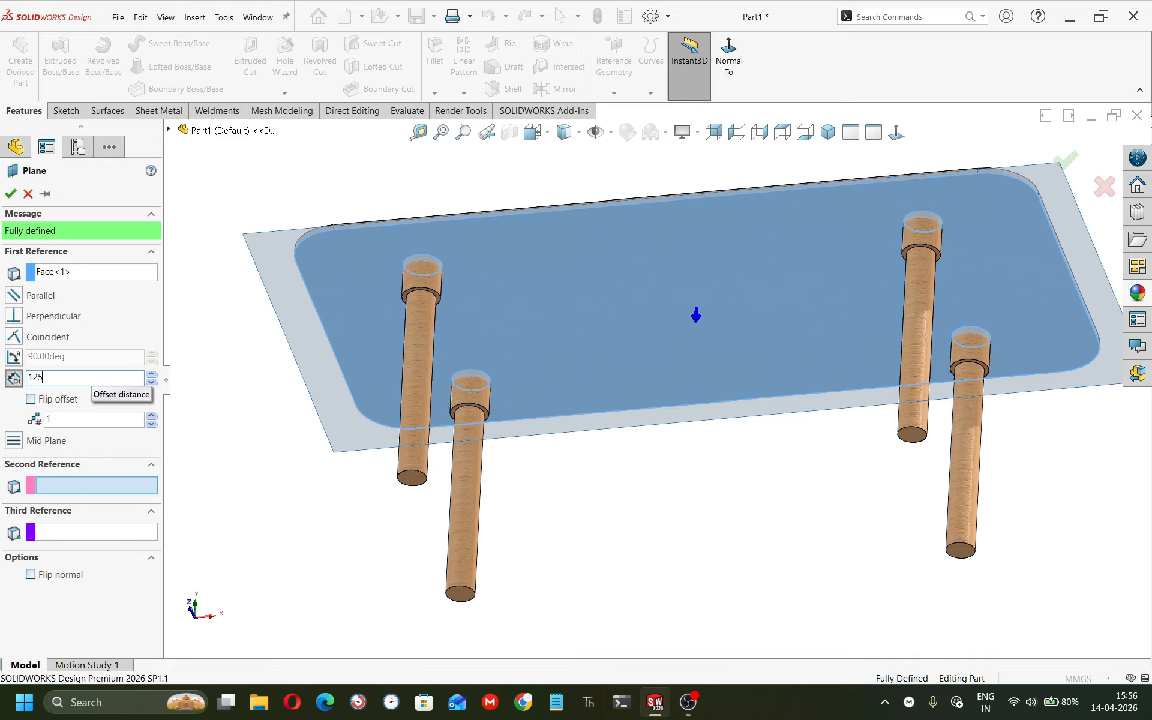
pyautogui.press('Return')
# Change the plane's offset distance to 160 mm and confirm the new reference plane.
pyautogui.moveTo(300, 325); pyautogui.dragTo(224, 418, button='middle')
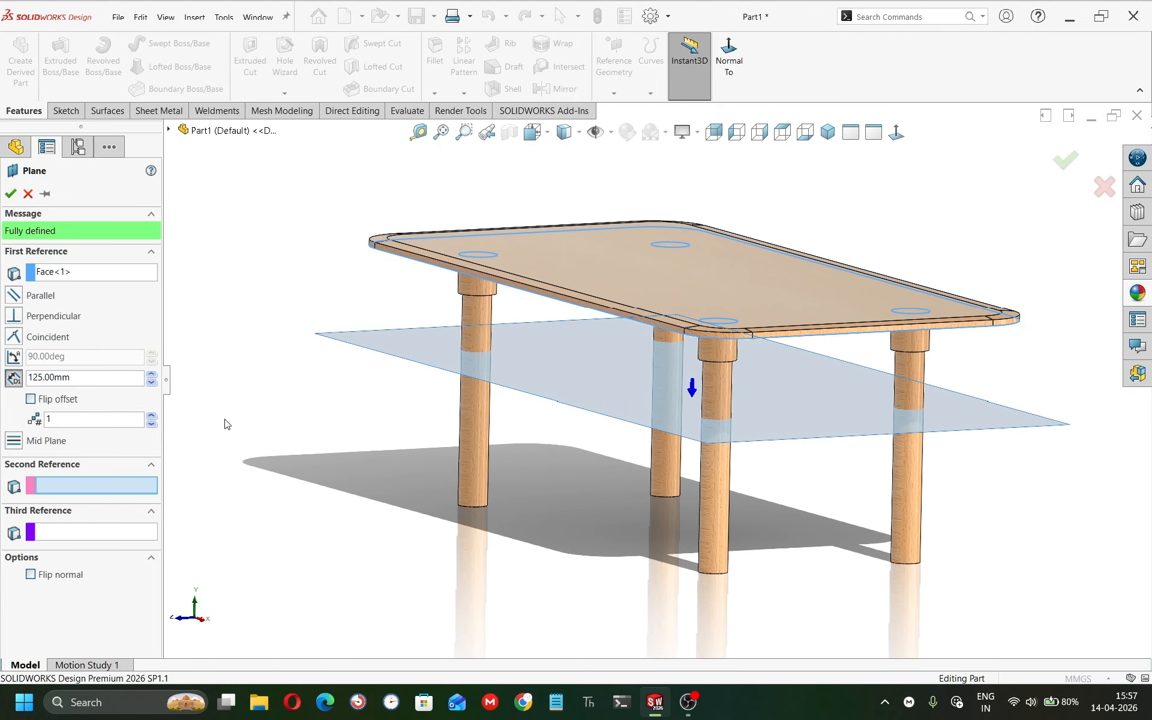
pyautogui.doubleClick(53, 373)
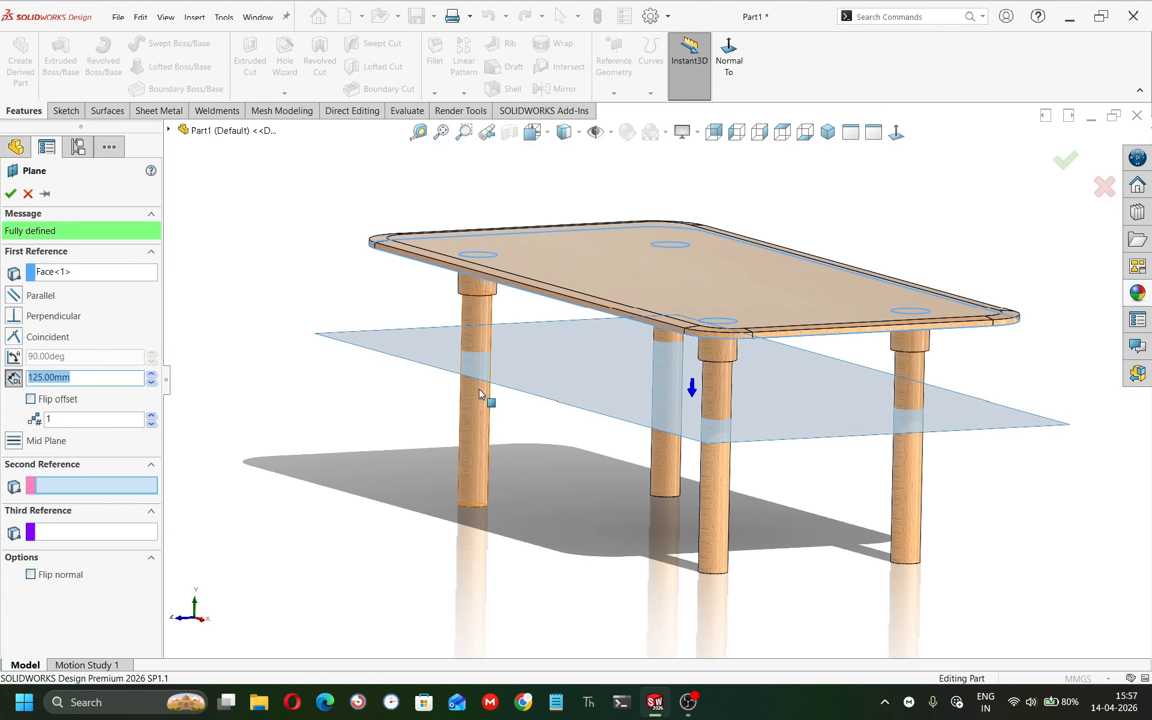
pyautogui.write('160')
pyautogui.press('Return')
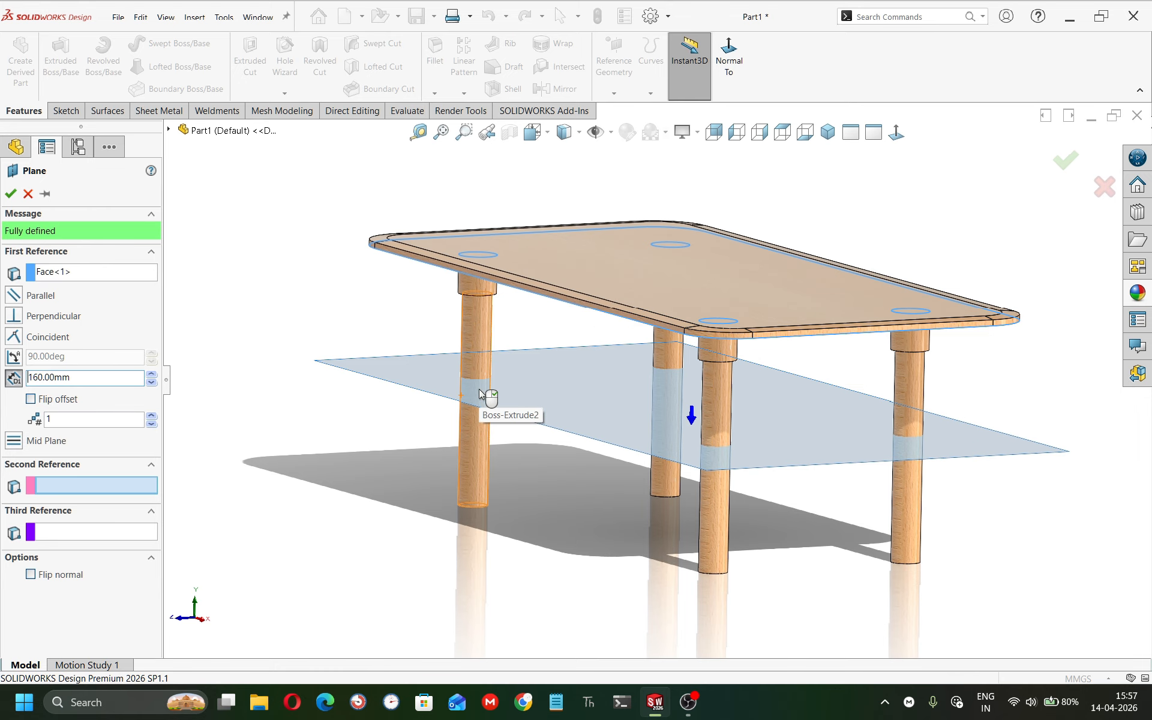
pyautogui.click(10, 193)
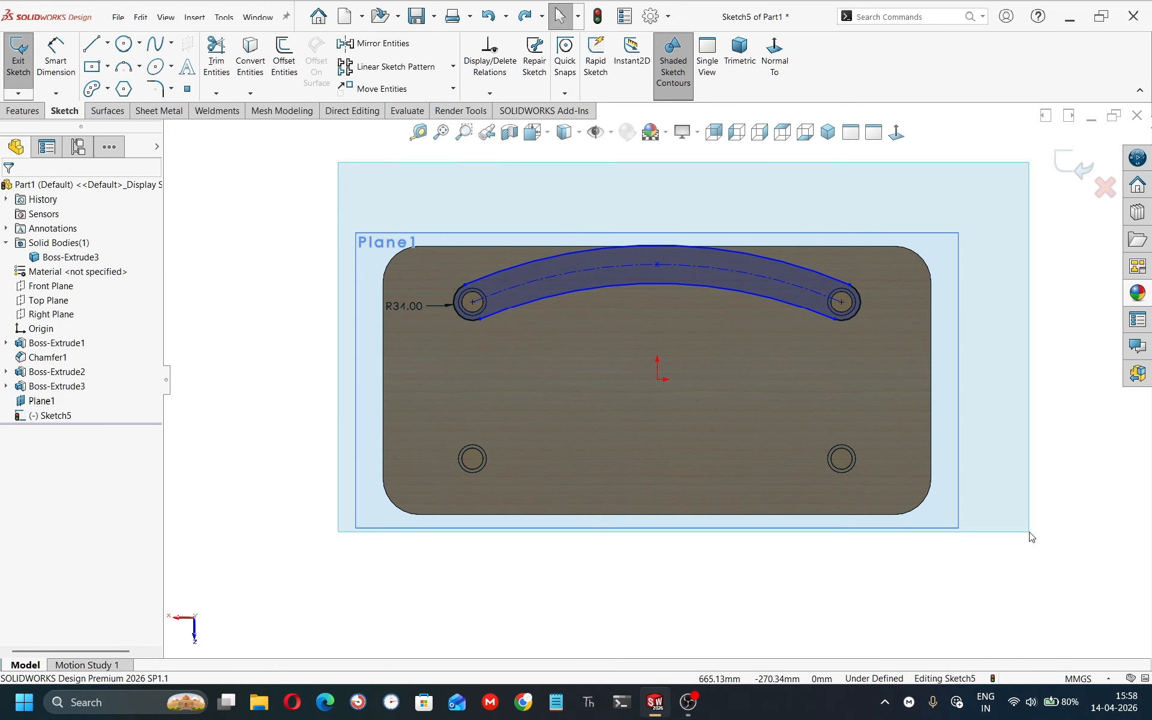
# Delete the existing slot and sketch an arc slot between the two upper leg centres, curving toward the middle.
pyautogui.moveTo(1030, 536); pyautogui.dragTo(1029, 534)
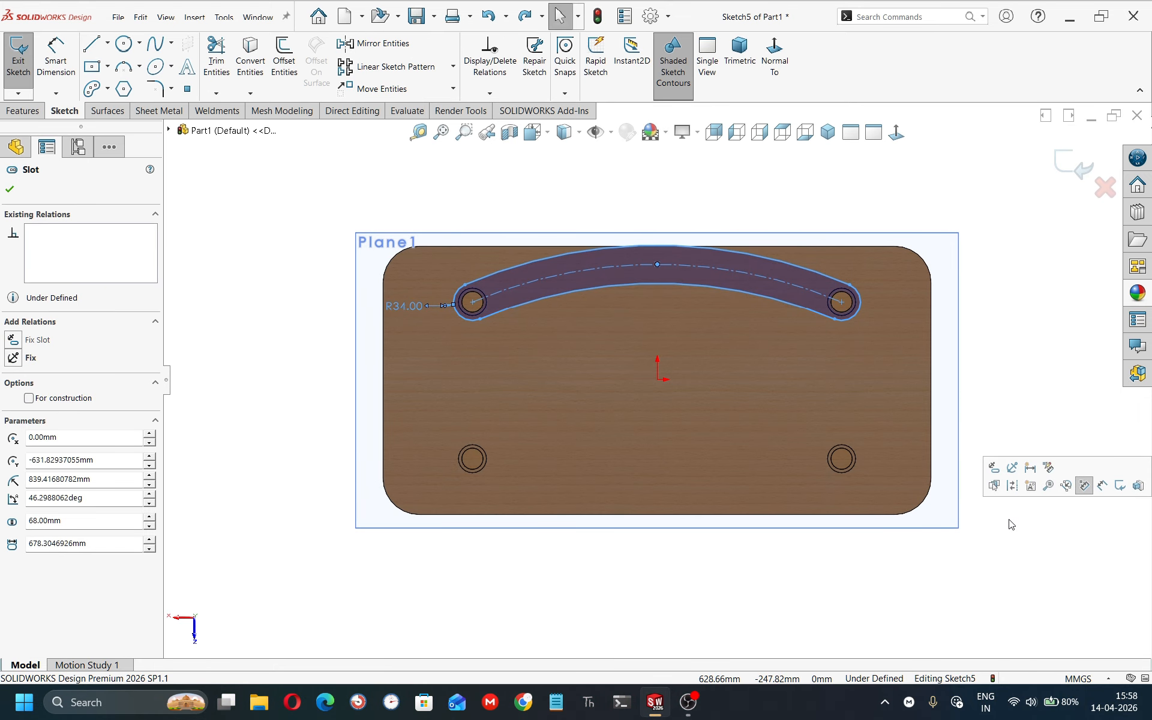
pyautogui.press('Delete')
pyautogui.click(90, 90)
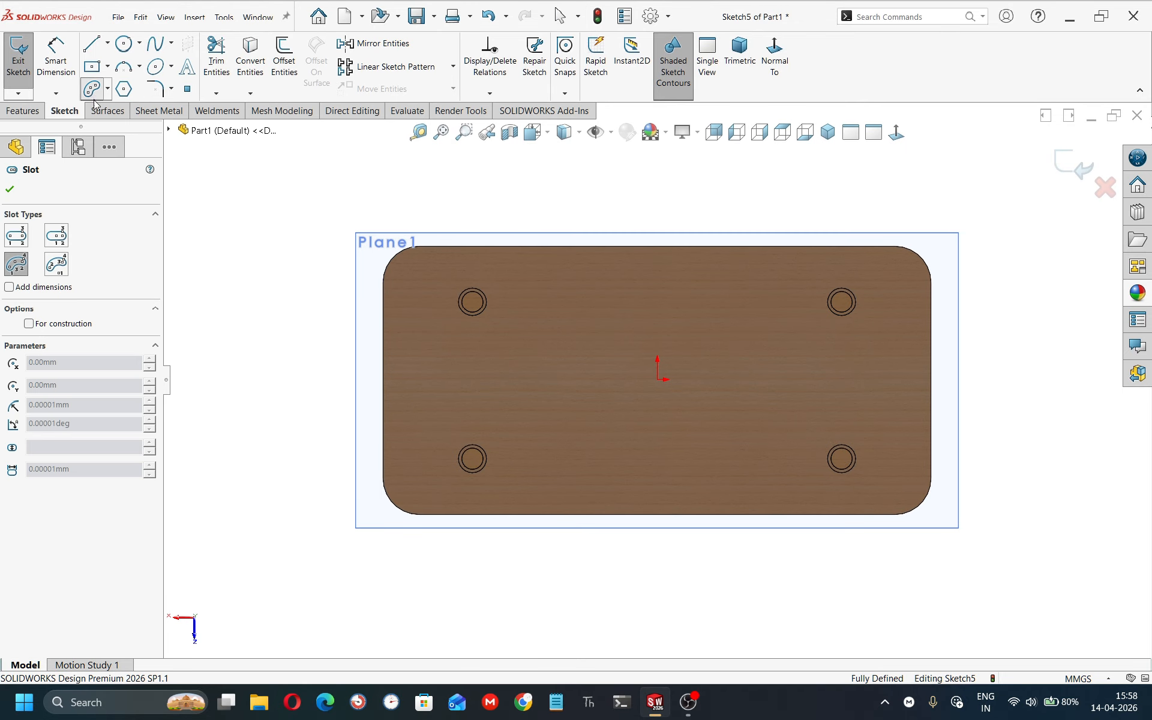
pyautogui.click(472, 301)
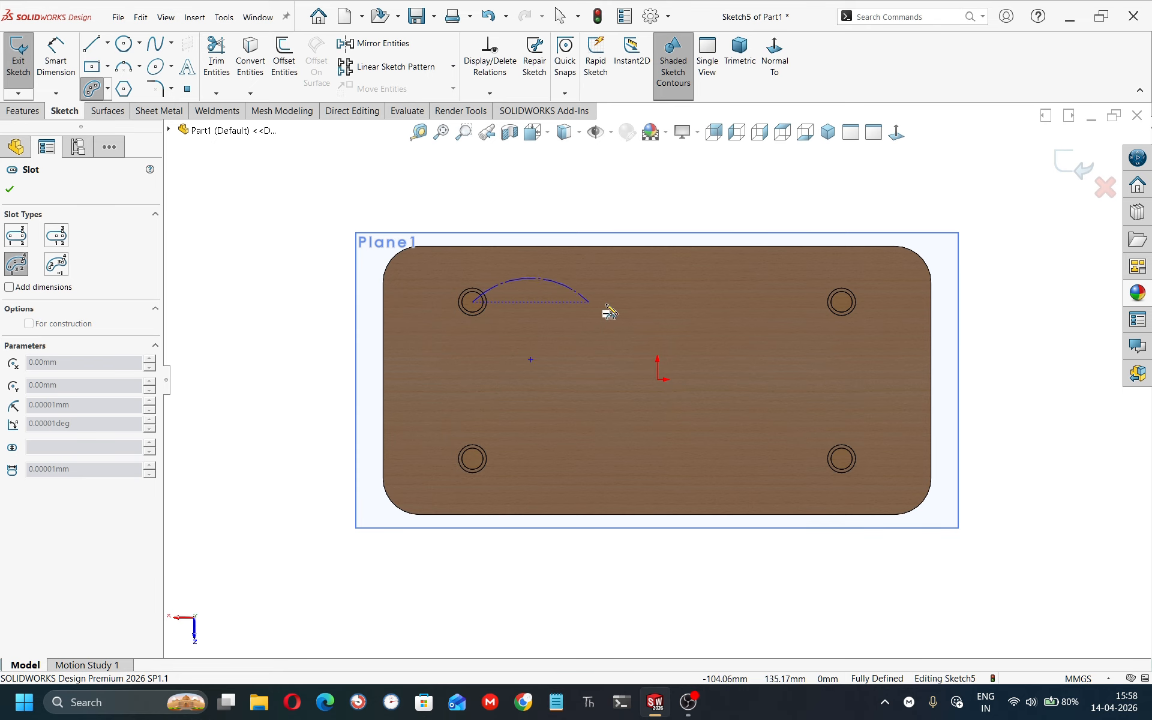
pyautogui.click(841, 302)
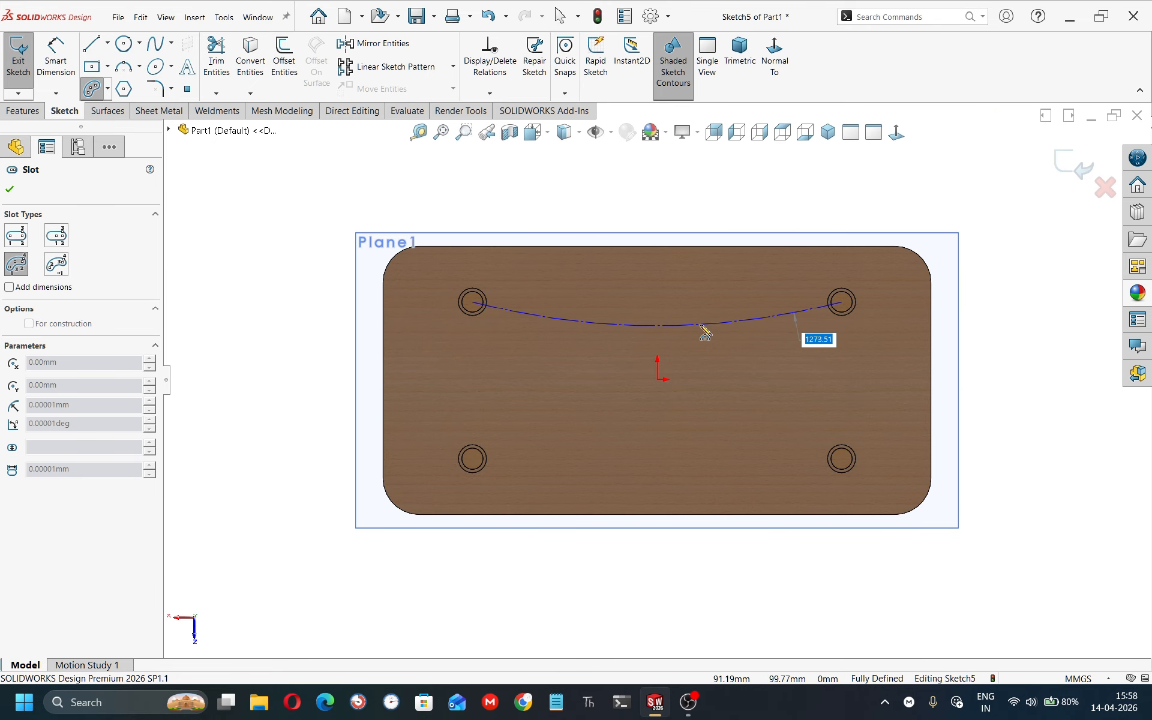
pyautogui.click(639, 334)
pyautogui.click(640, 362)
pyautogui.press('Escape')
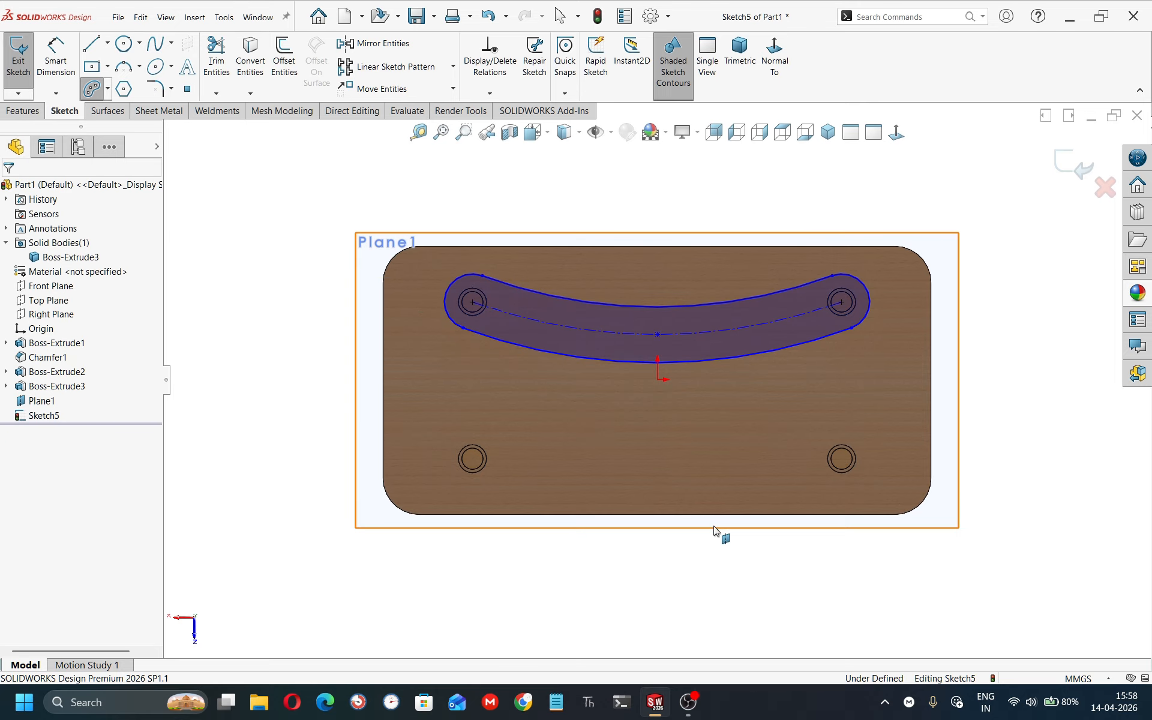
# Dimension the vertical distance between the slot arc's midpoint and its end centre as 30 mm.
pyautogui.moveTo(713, 528); pyautogui.dragTo(705, 479, button='right')
pyautogui.click(657, 336)
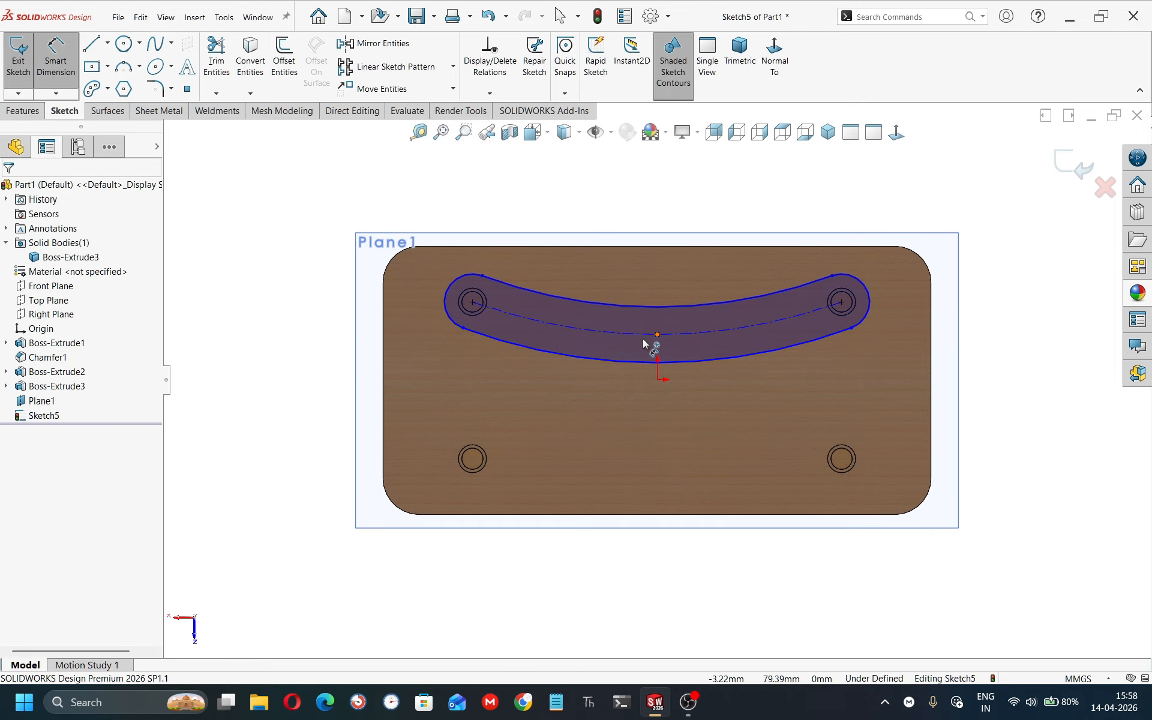
pyautogui.click(472, 302)
pyautogui.click(330, 315)
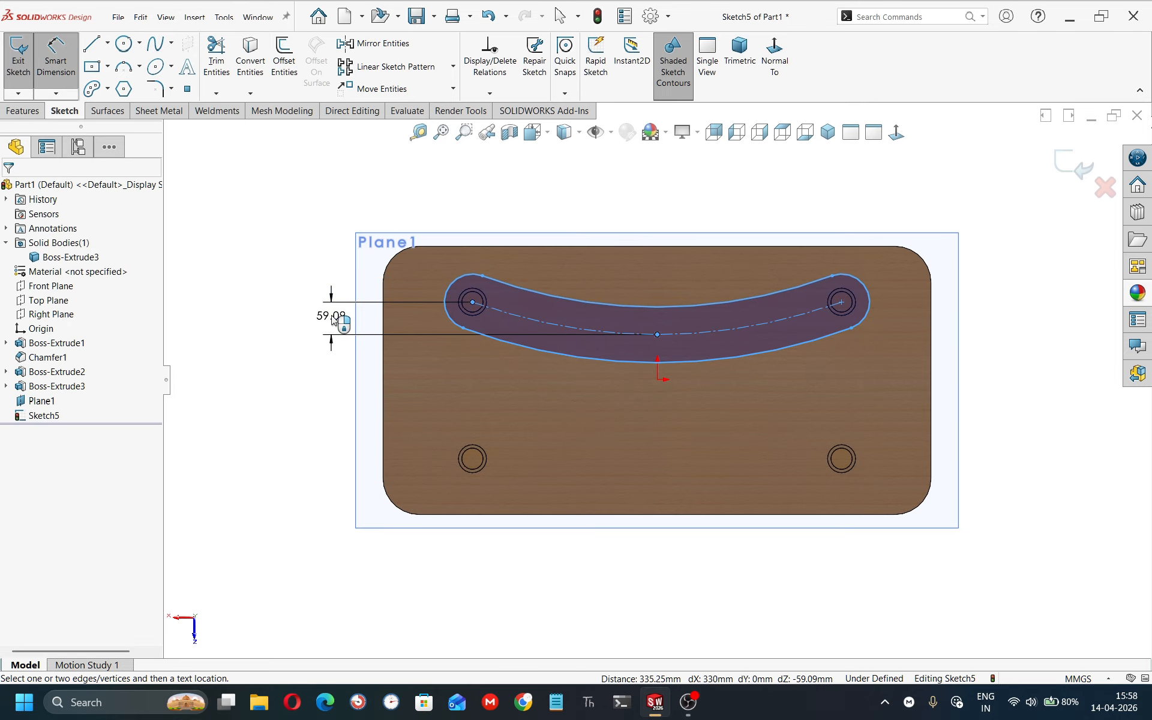
pyautogui.write('30')
pyautogui.press('Return')
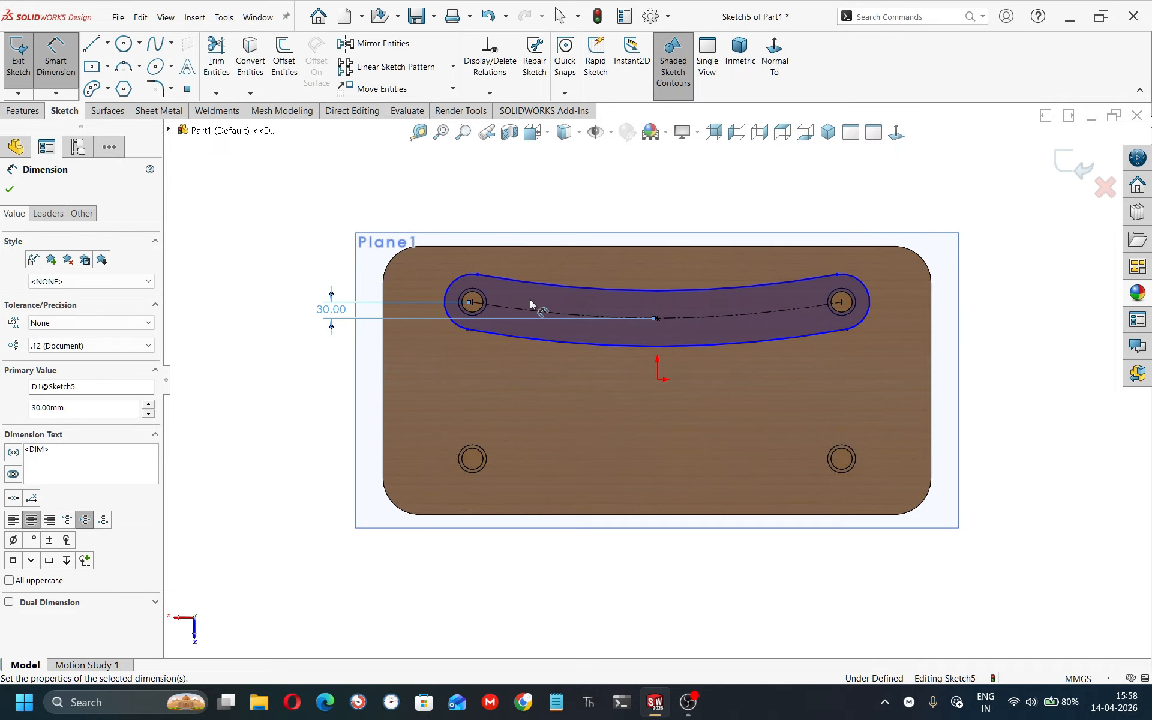
# Set the slot's end radius to 34 mm.
pyautogui.click(447, 278)
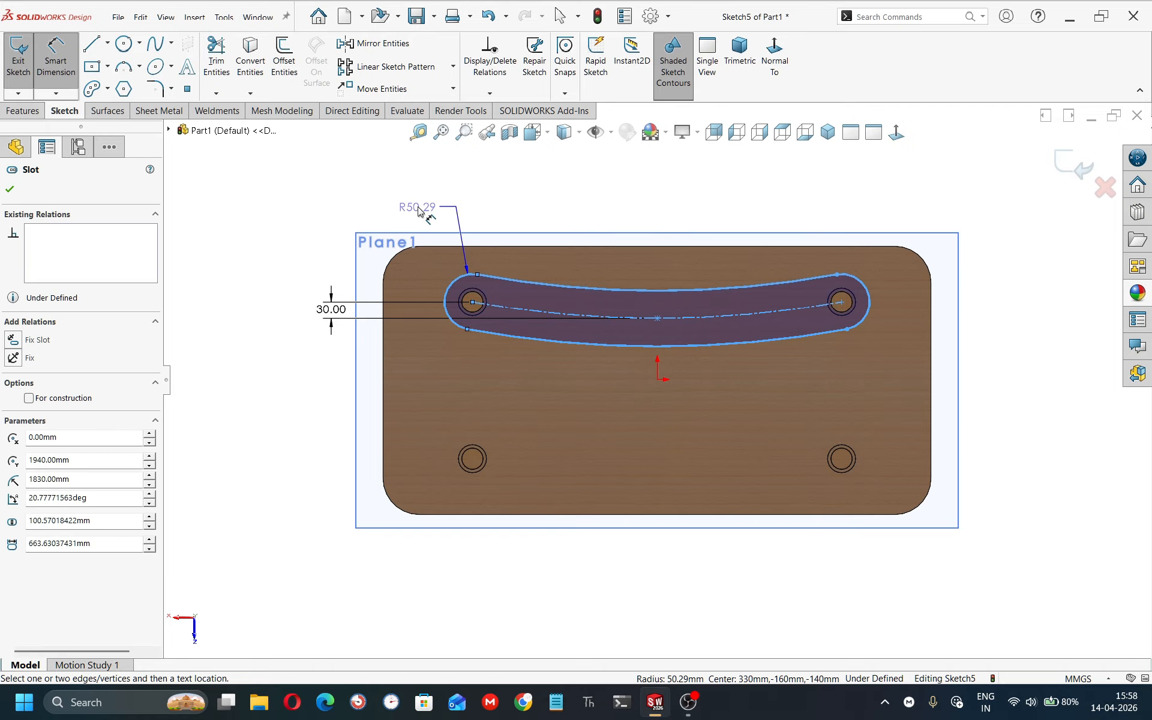
pyautogui.click(418, 208)
pyautogui.write('34')
pyautogui.press('Return')
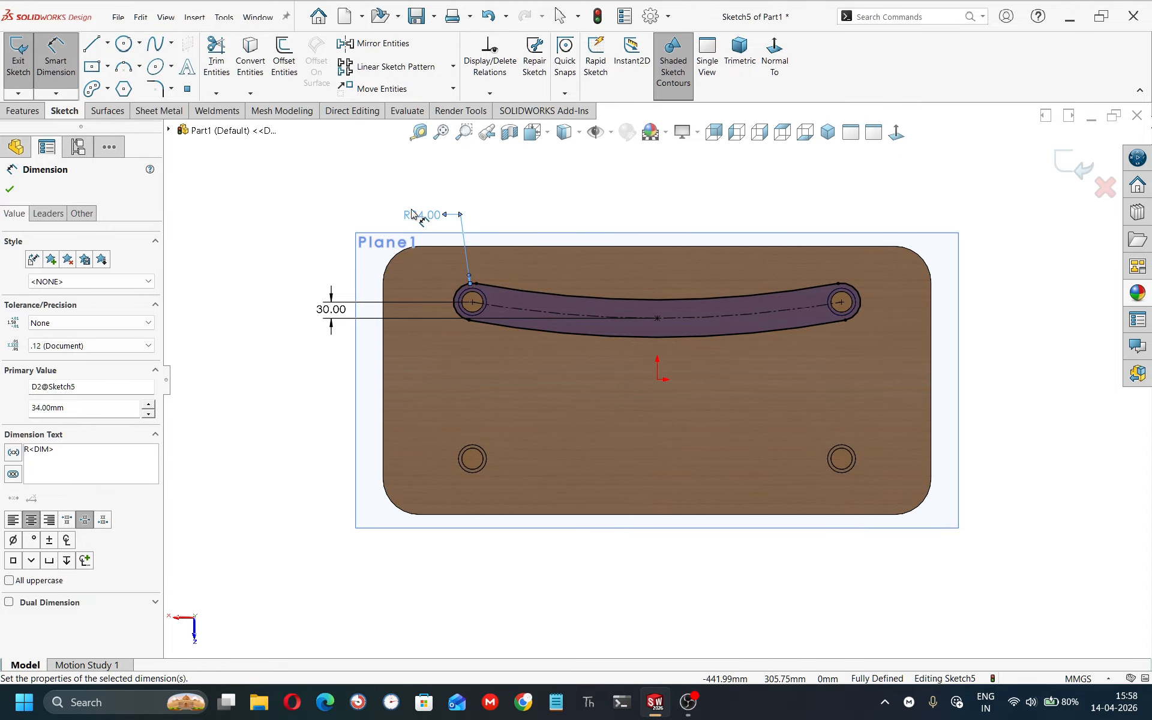
pyautogui.scroll(-6, 473, 279)
pyautogui.press('Escape')
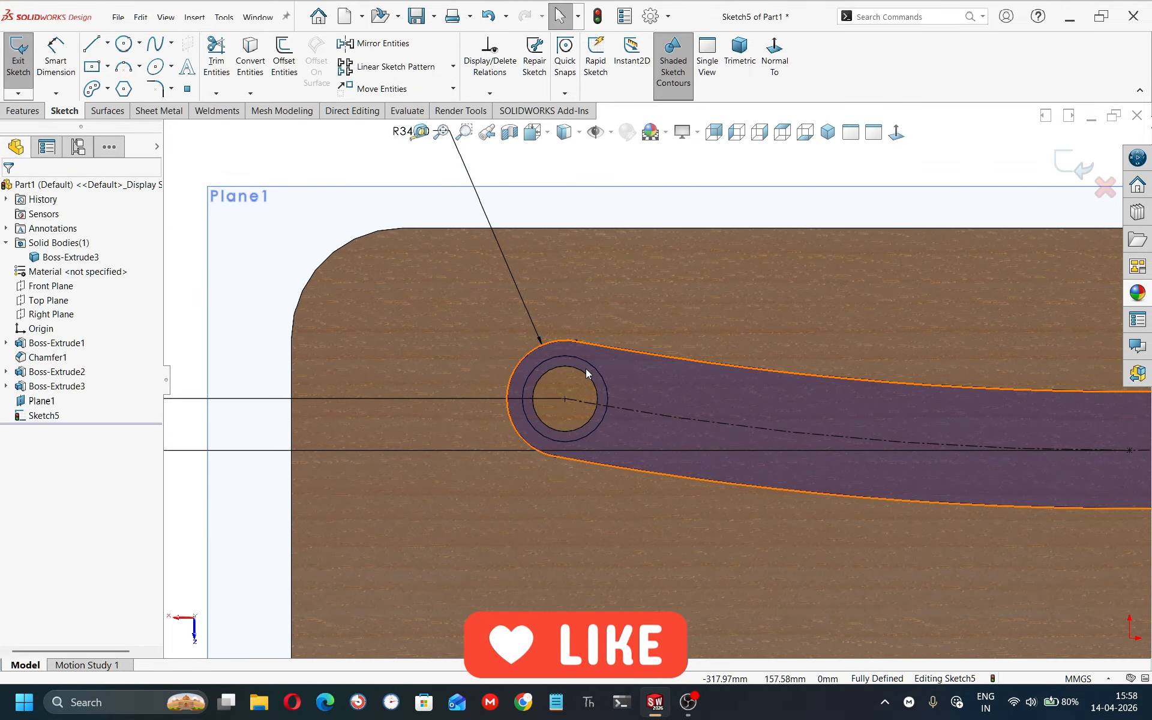
# Convert the circular edges of the two upper legs into sketch entities.
pyautogui.moveTo(573, 363); pyautogui.dragTo(561, 462, button='middle')
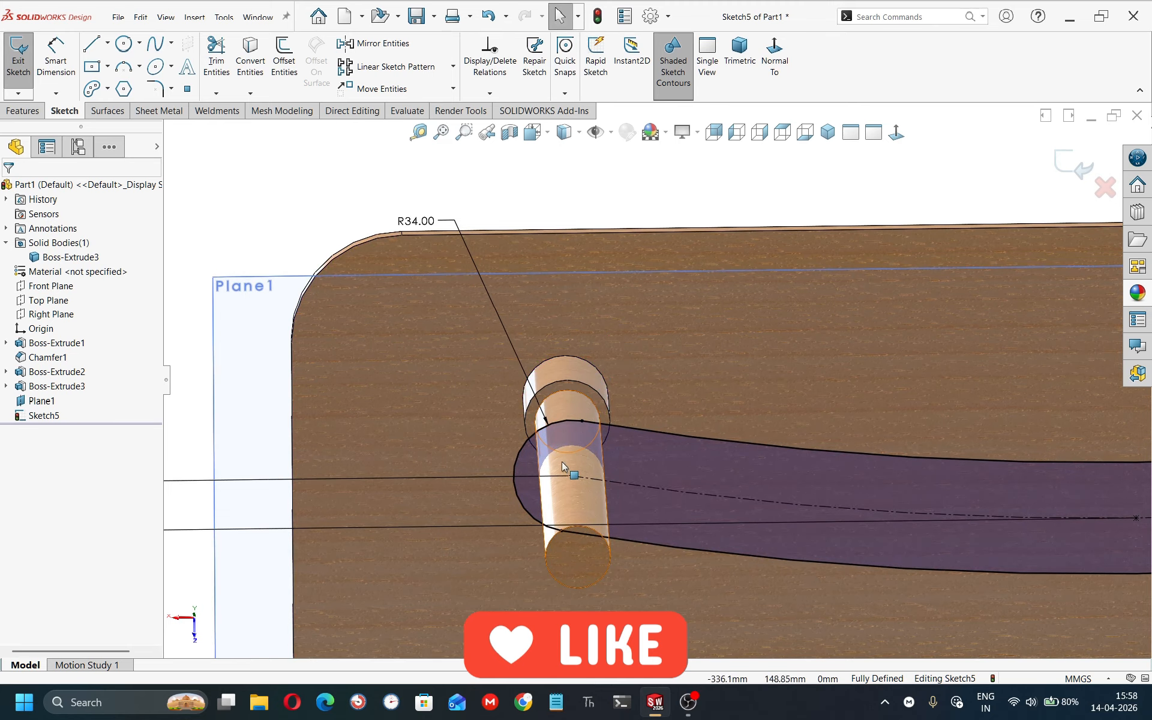
pyautogui.click(550, 541)
pyautogui.scroll(9, 708, 460)
pyautogui.scroll(-6, 869, 417)
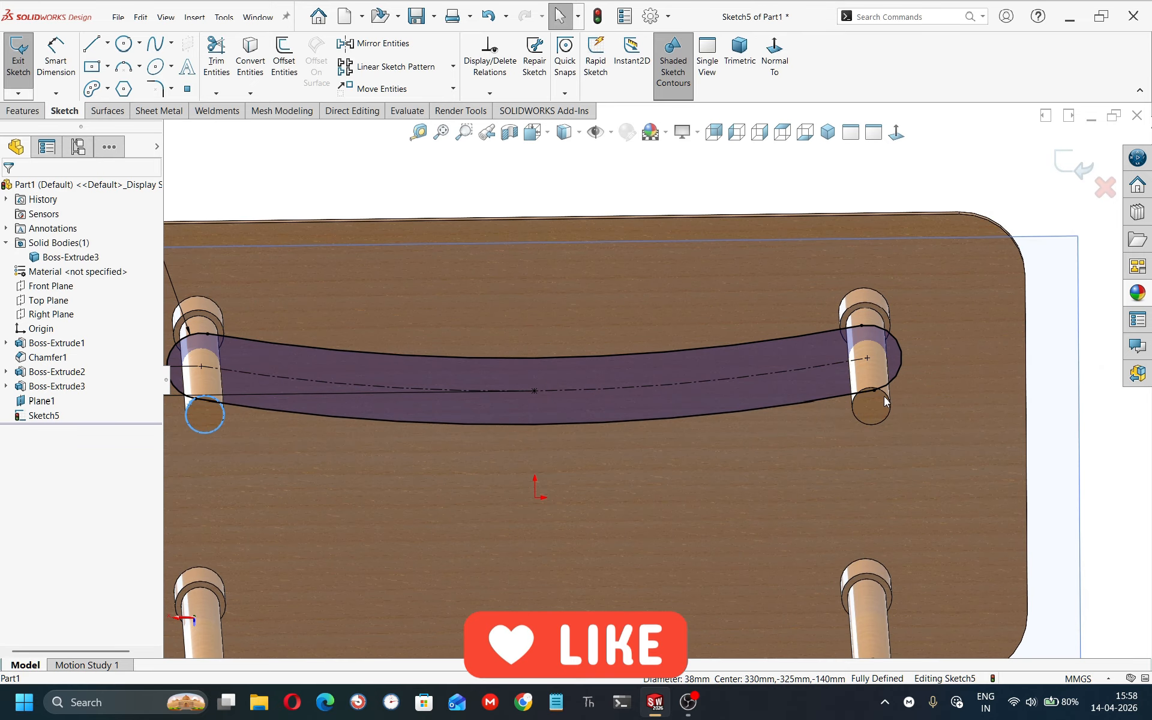
pyautogui.keyDown('ctrl'); pyautogui.click(884, 393); pyautogui.keyUp('ctrl')
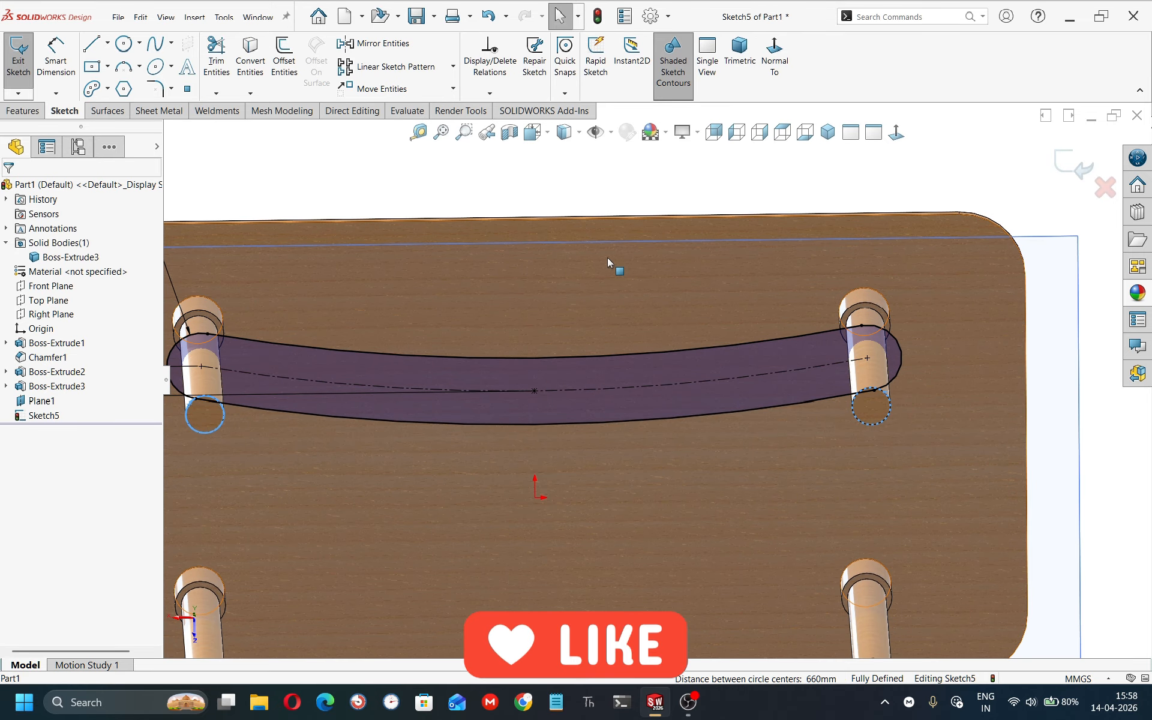
pyautogui.click(251, 49)
# Draw a short horizontal line starting at the origin.
pyautogui.scroll(4, 551, 247)
pyautogui.moveTo(551, 245); pyautogui.dragTo(521, 215, button='middle')
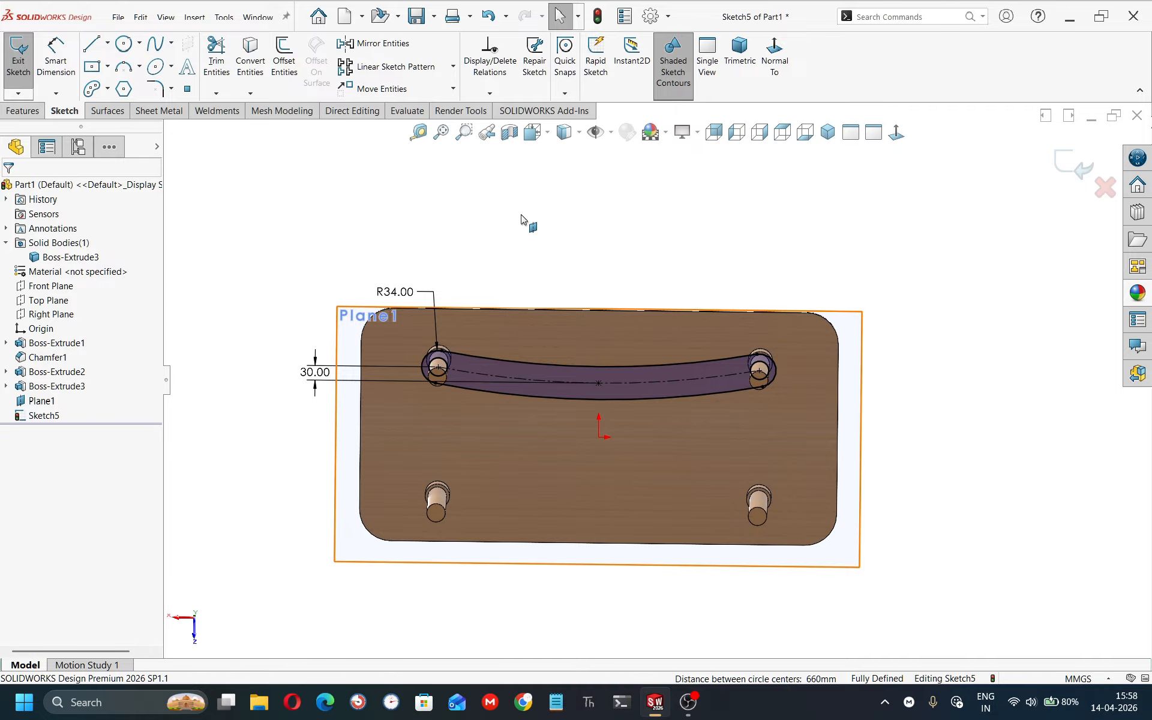
pyautogui.moveTo(665, 316); pyautogui.dragTo(382, 245, button='right')
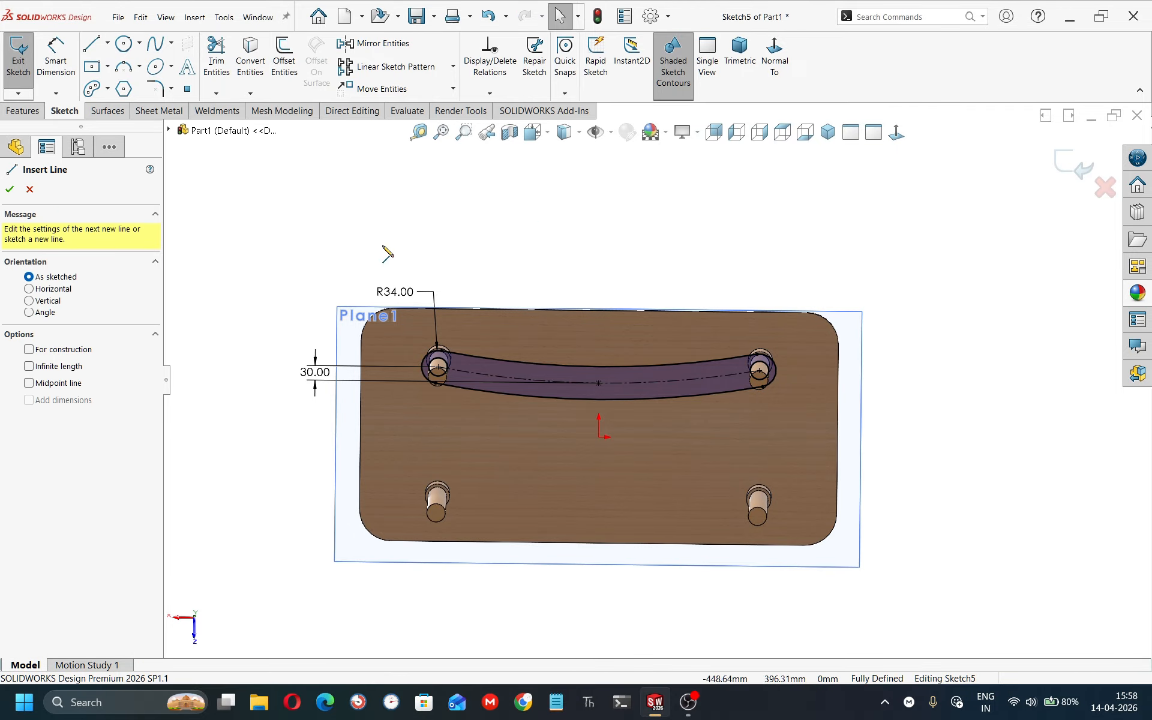
pyautogui.click(598, 437)
pyautogui.click(652, 437)
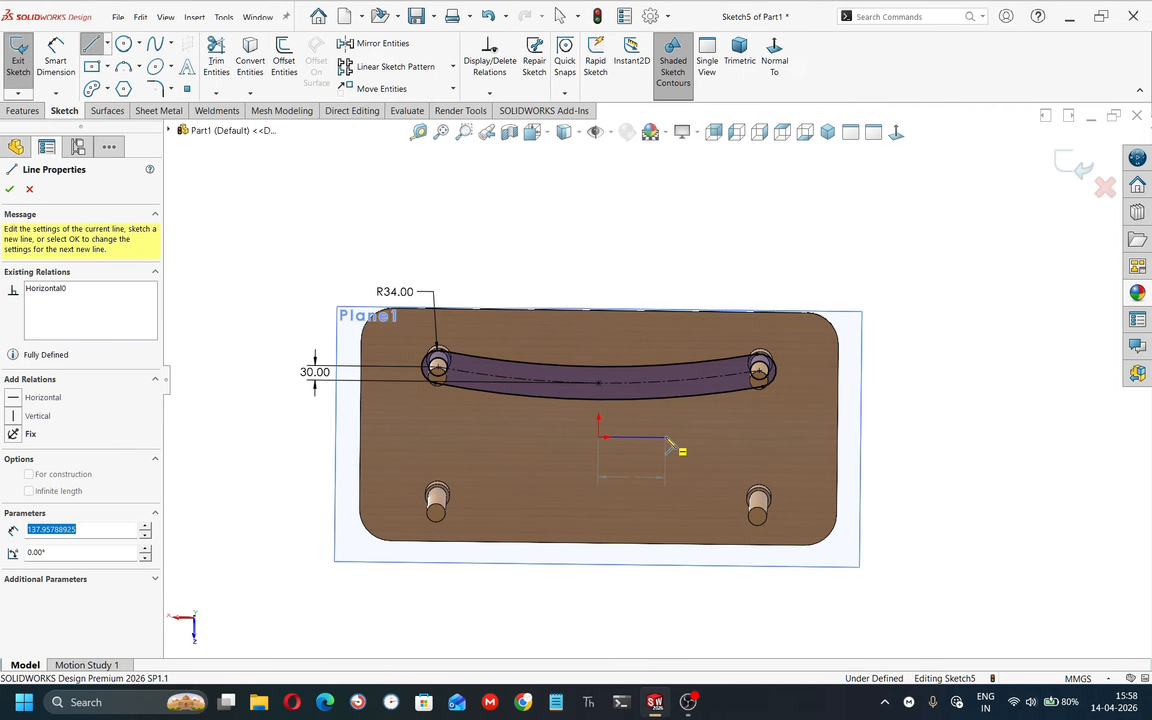
pyautogui.press('Escape')
# Mirror the slot and converted circles about the horizontal line to create a second slot for the lower legs.
pyautogui.rightClick(661, 436)
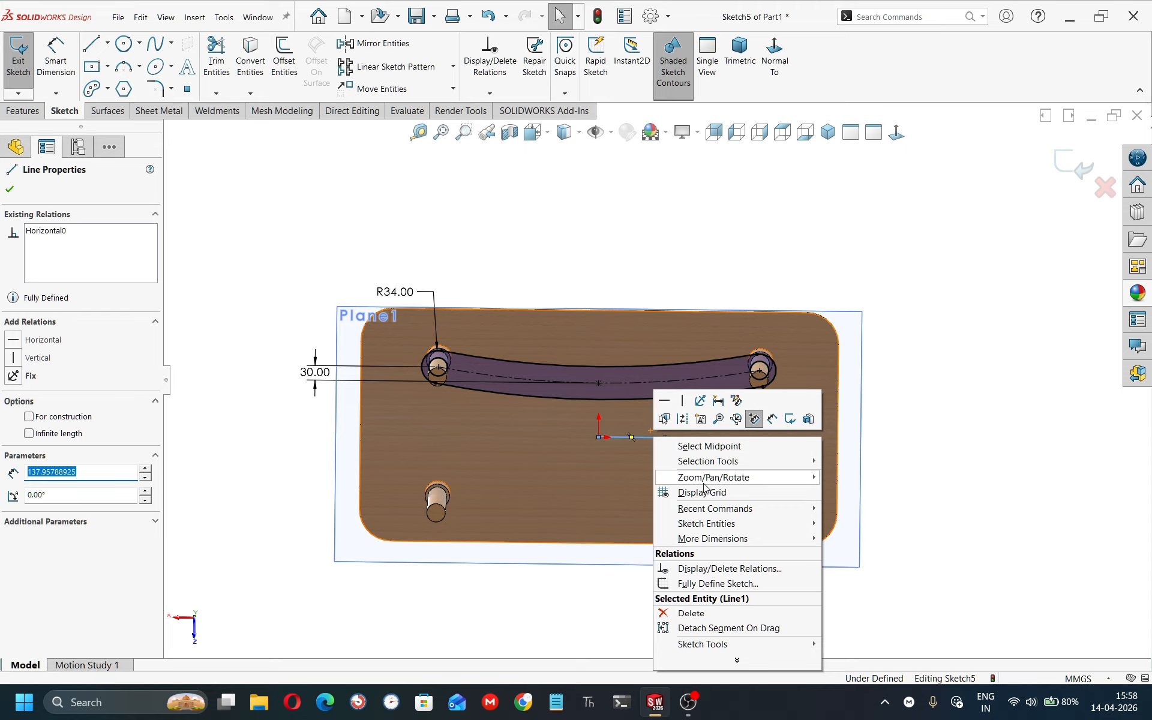
pyautogui.click(708, 446)
pyautogui.moveTo(913, 191); pyautogui.dragTo(367, 568)
pyautogui.click(375, 43)
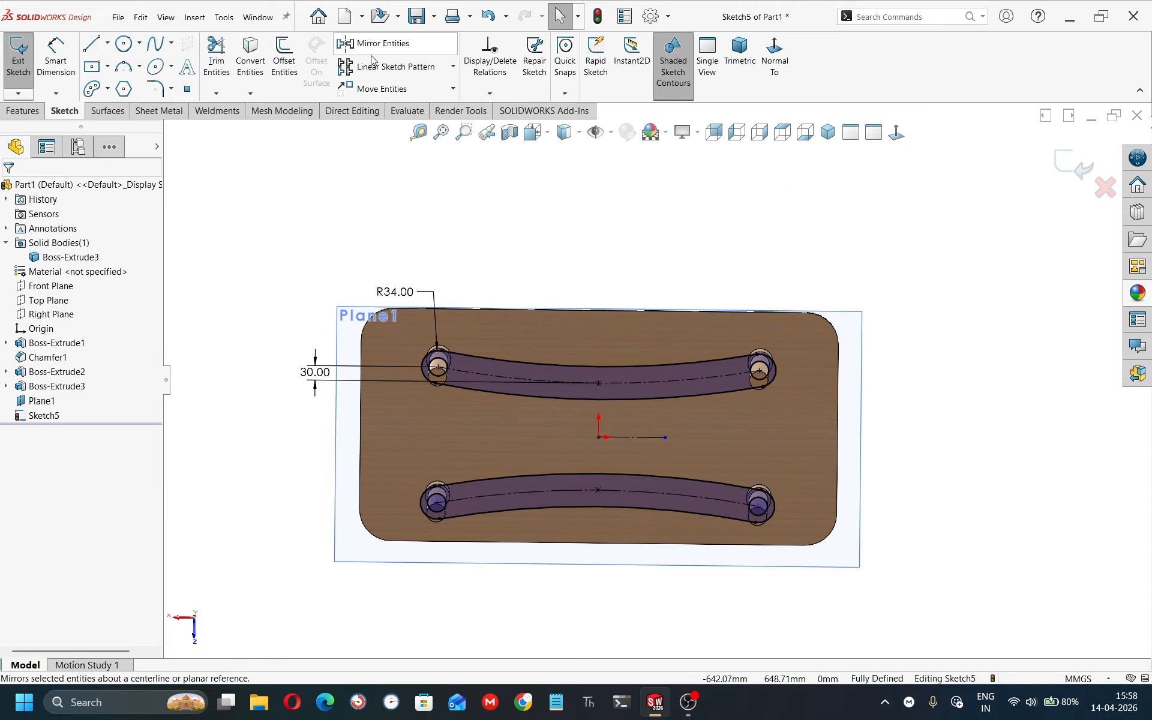
# Extrude the two slot profiles as a boss 15 mm deep.
pyautogui.moveTo(360, 448); pyautogui.dragTo(185, 411, button='middle')
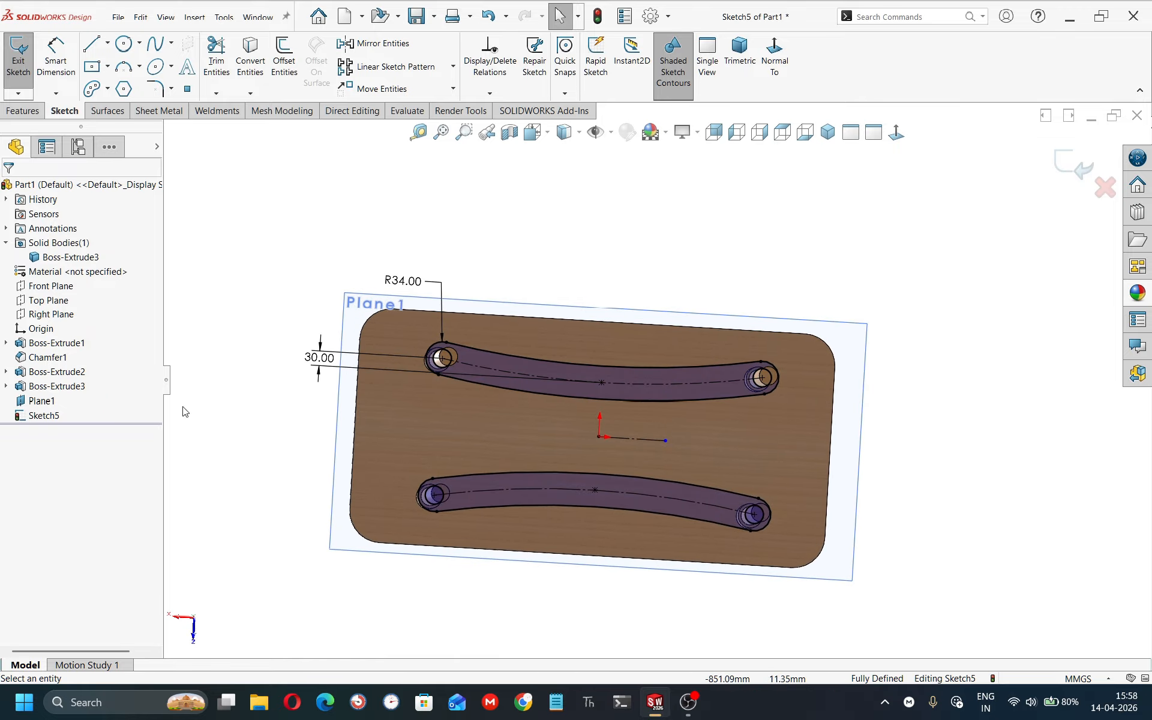
pyautogui.click(23, 111)
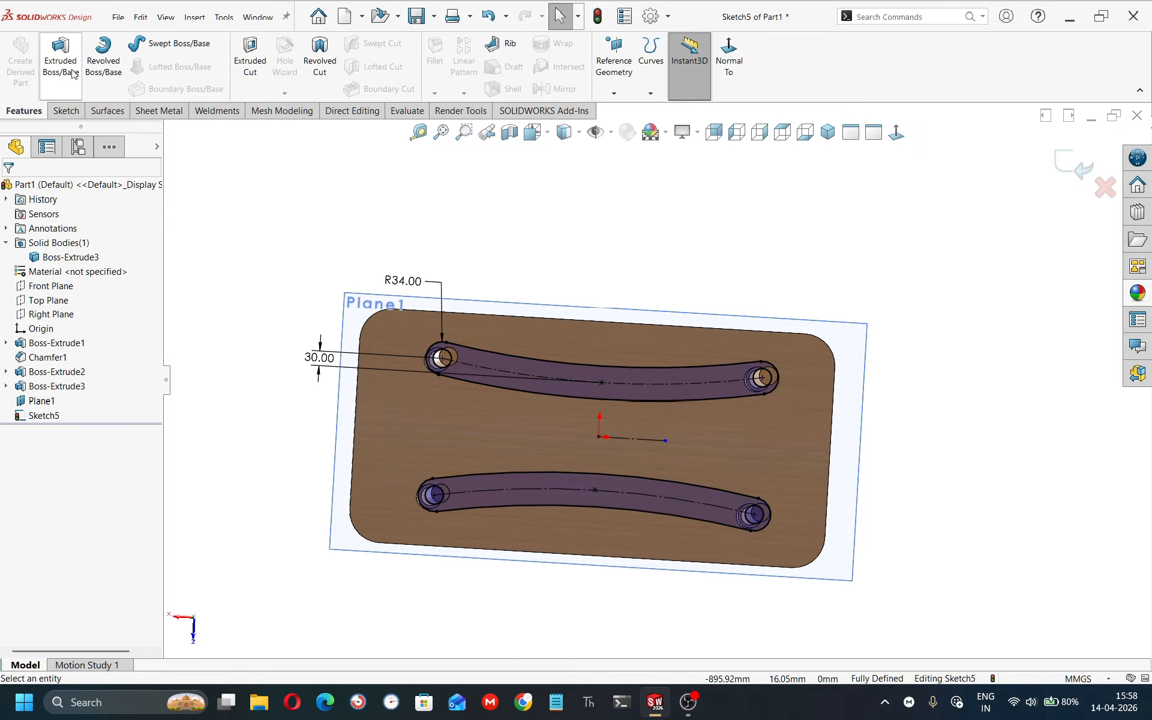
pyautogui.click(61, 63)
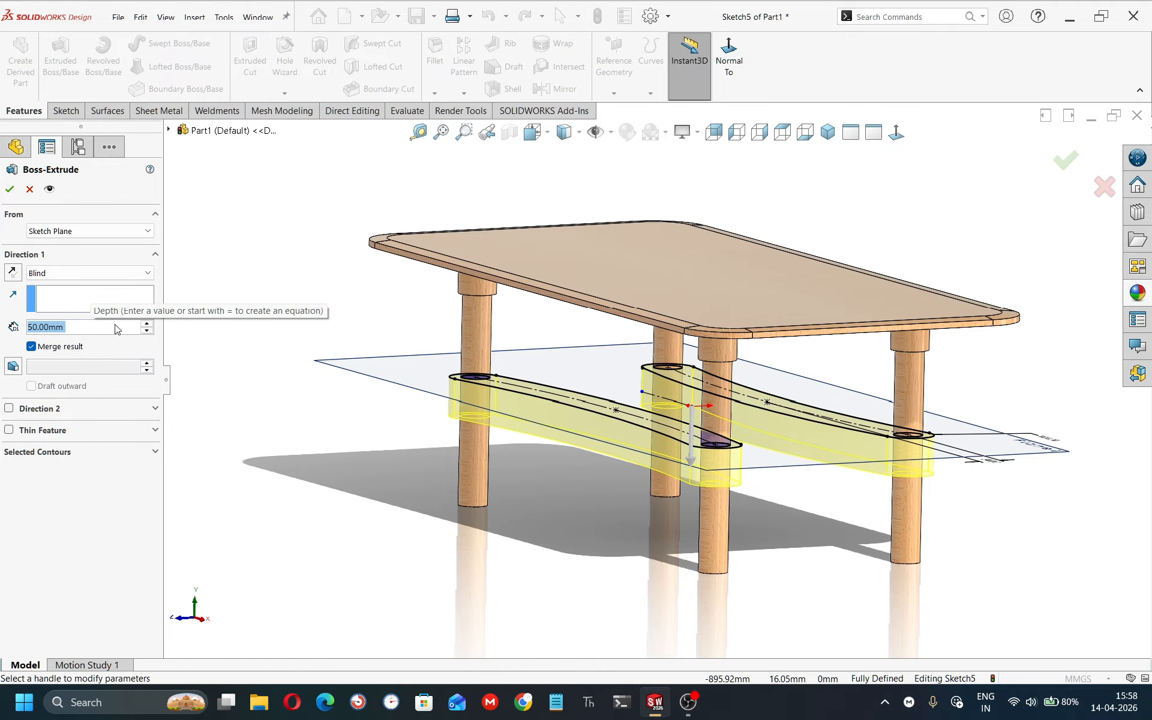
pyautogui.write('50')
pyautogui.press('Return')
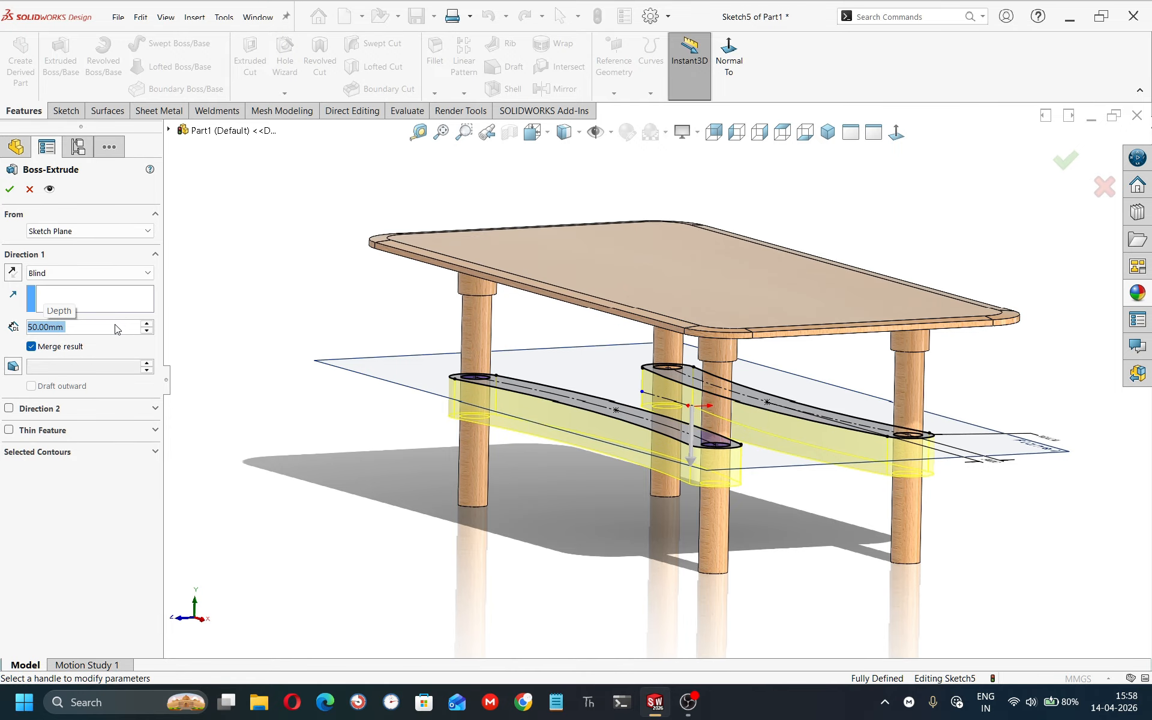
pyautogui.write('15')
pyautogui.press('Return')
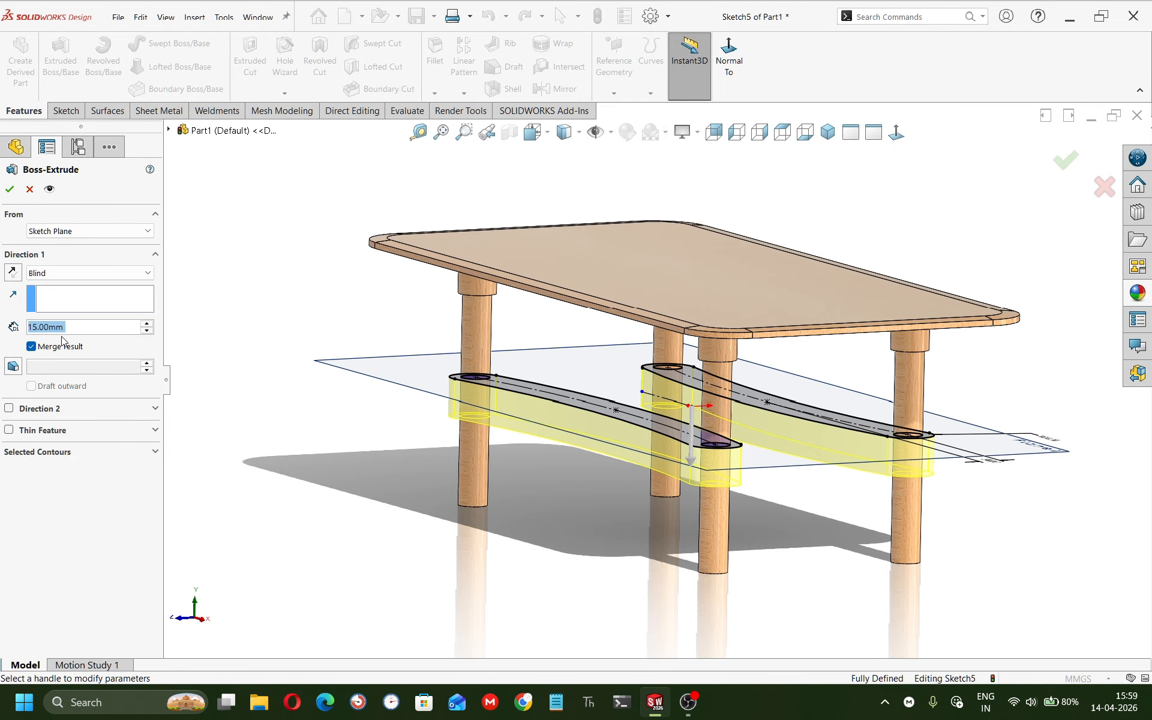
pyautogui.click(9, 189)
# Hide the reference plane after inspecting the new rails around the table.
pyautogui.scroll(-2, 494, 438)
pyautogui.moveTo(494, 437); pyautogui.dragTo(537, 450, button='middle')
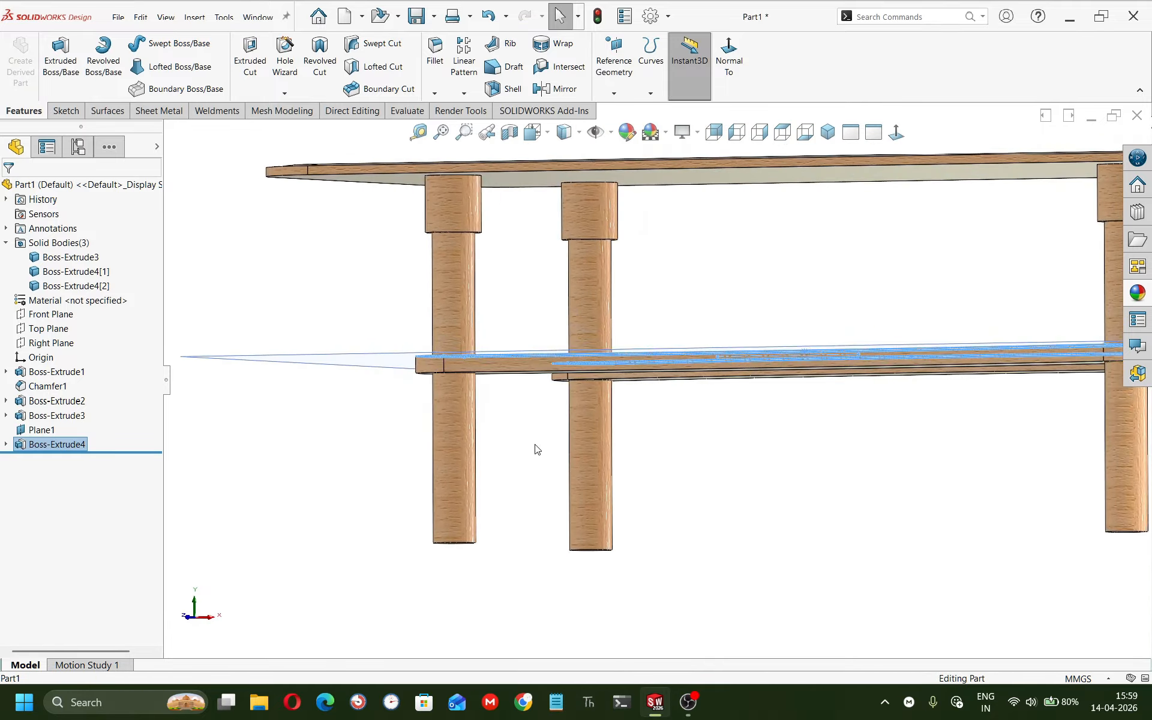
pyautogui.click(536, 449)
pyautogui.scroll(-3, 468, 361)
pyautogui.moveTo(474, 355); pyautogui.dragTo(514, 376, button='middle')
pyautogui.scroll(5, 639, 393)
pyautogui.moveTo(627, 379); pyautogui.dragTo(557, 427, button='middle')
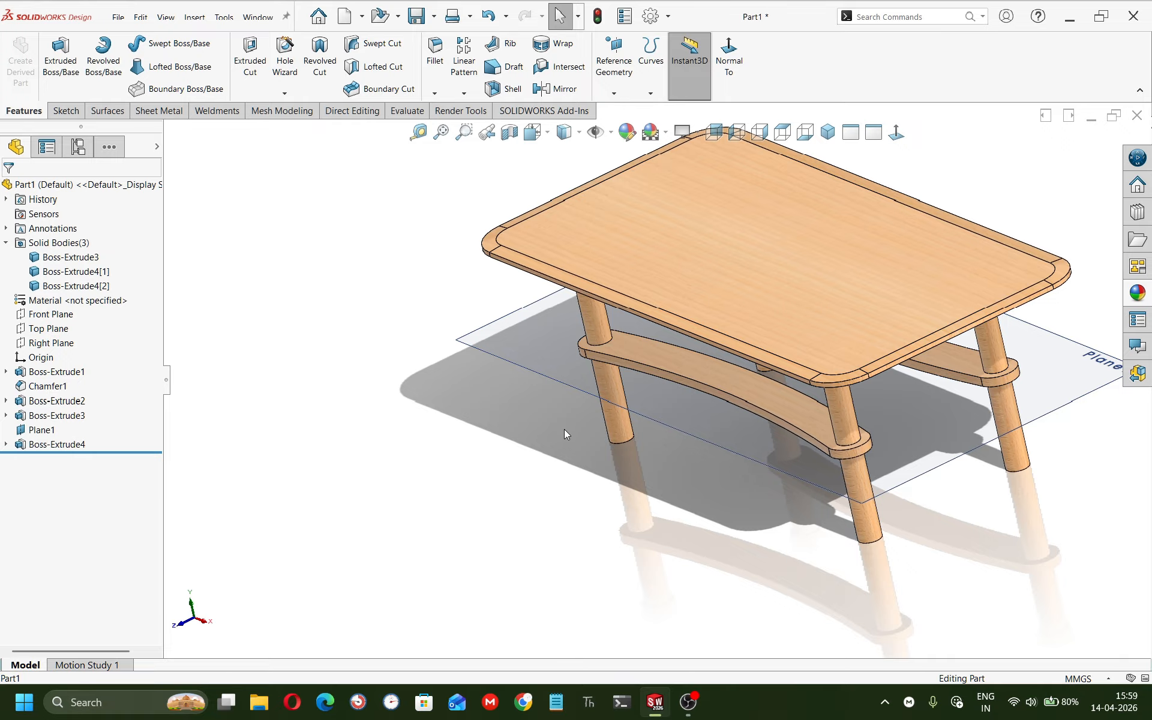
pyautogui.rightClick(631, 406)
pyautogui.click(675, 393)
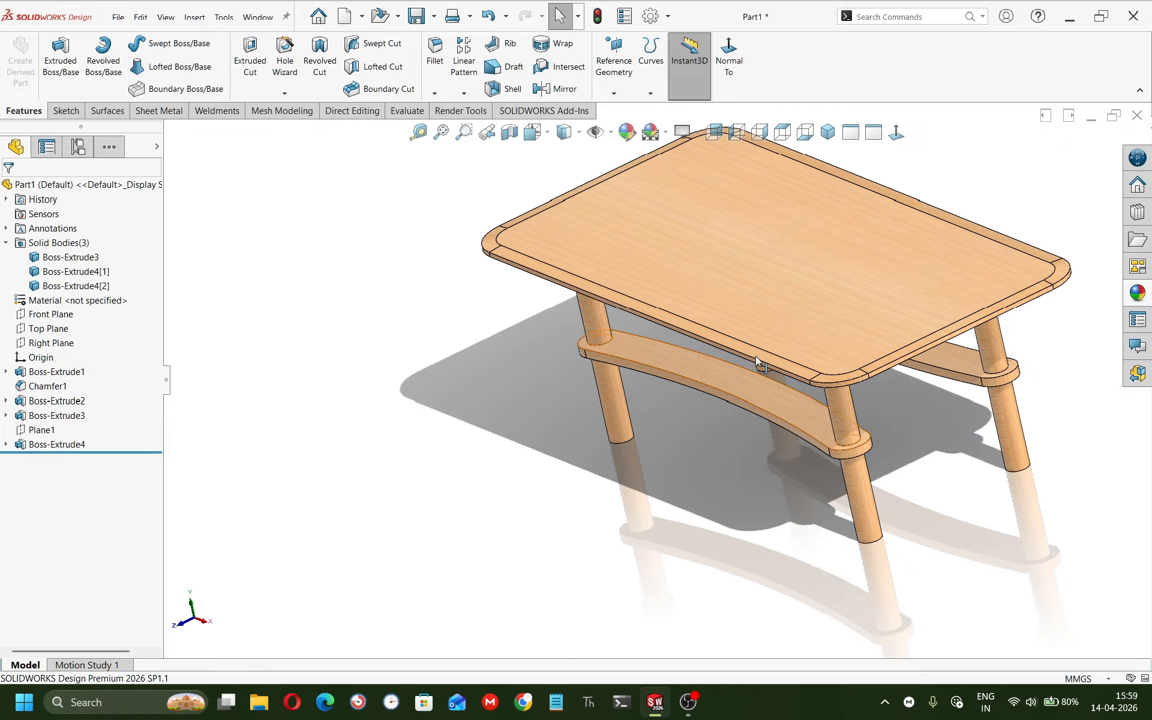
# Open a new sketch on the bottom end face of one of the table legs.
pyautogui.click(828, 132)
pyautogui.moveTo(856, 240); pyautogui.dragTo(734, 265, button='middle')
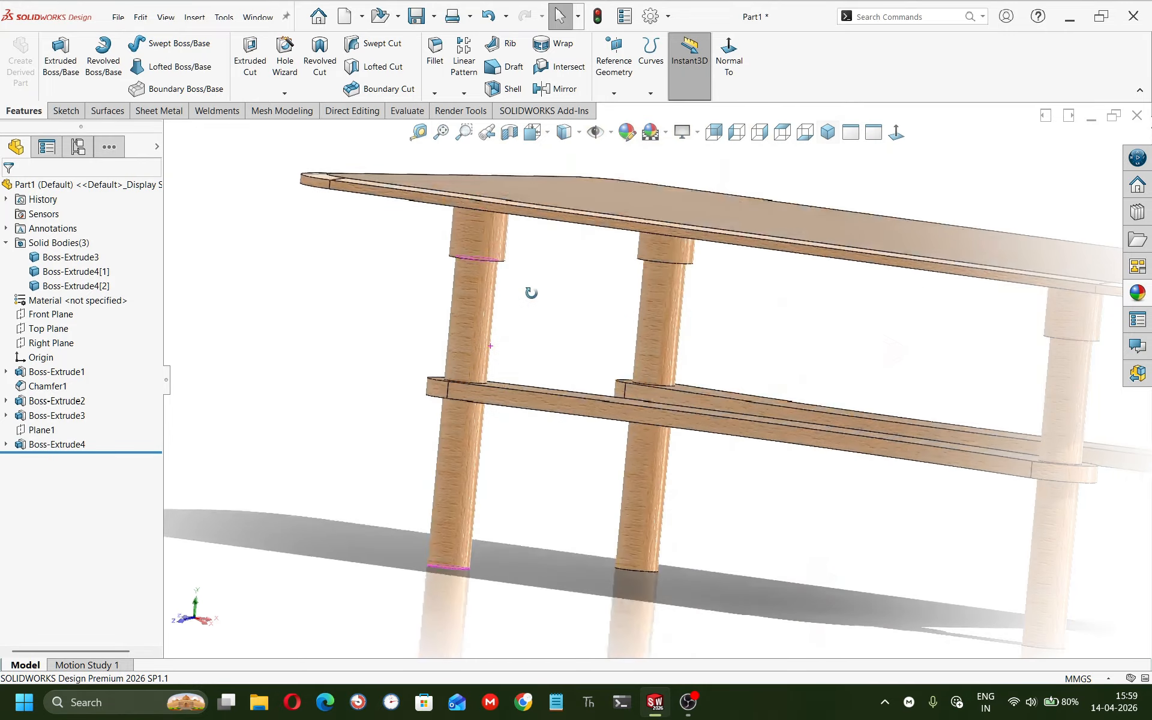
pyautogui.moveTo(531, 293); pyautogui.dragTo(570, 186, button='middle')
pyautogui.scroll(-3, 516, 467)
pyautogui.click(521, 526)
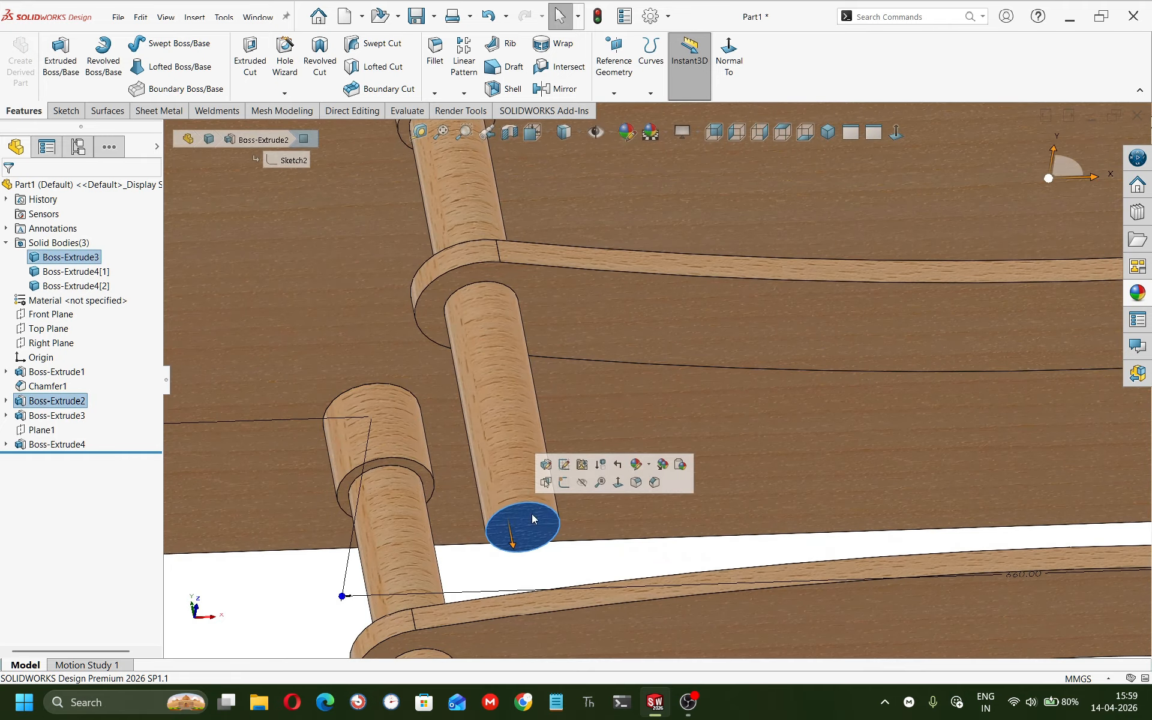
pyautogui.click(562, 484)
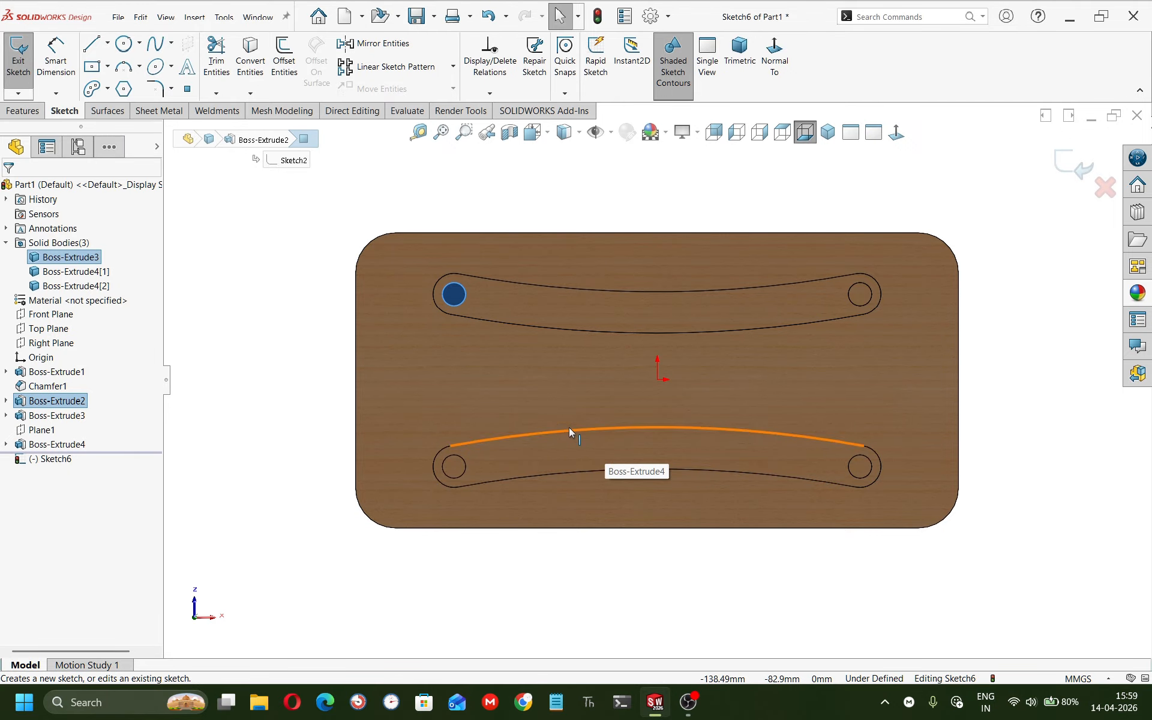
# Draw a corner rectangle about 826 by 140 mm enclosing the upper slot.
pyautogui.click(108, 66)
pyautogui.click(111, 81)
pyautogui.click(411, 257)
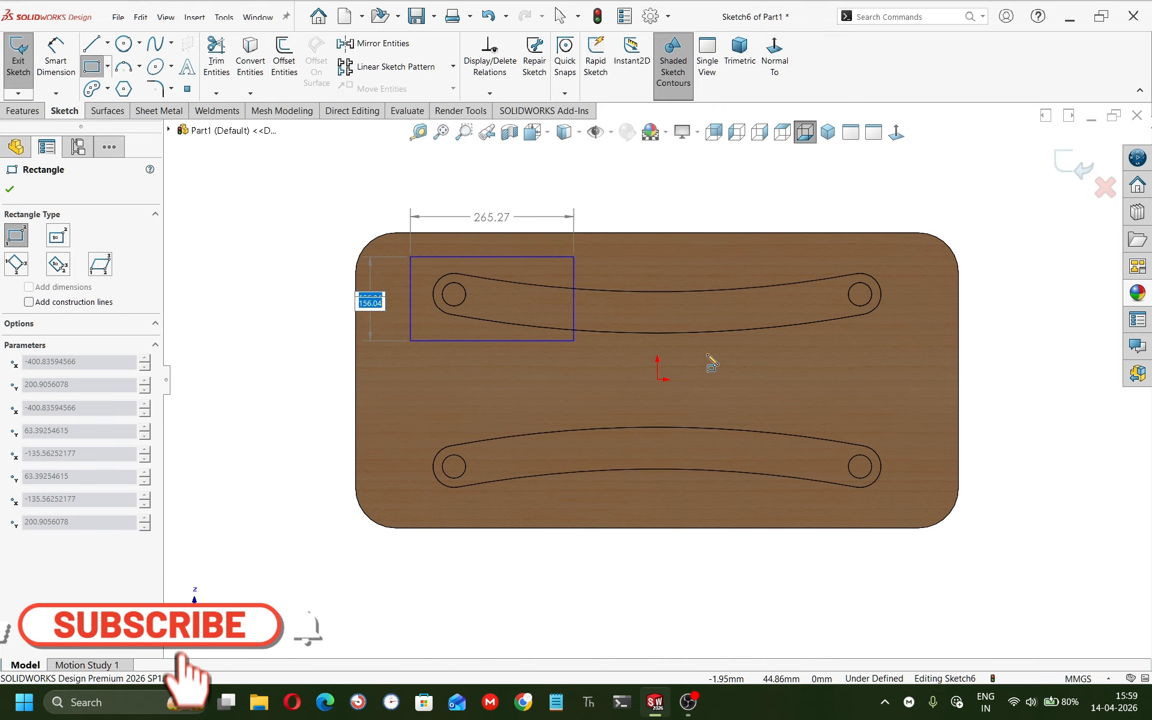
pyautogui.click(920, 342)
pyautogui.press('Escape')
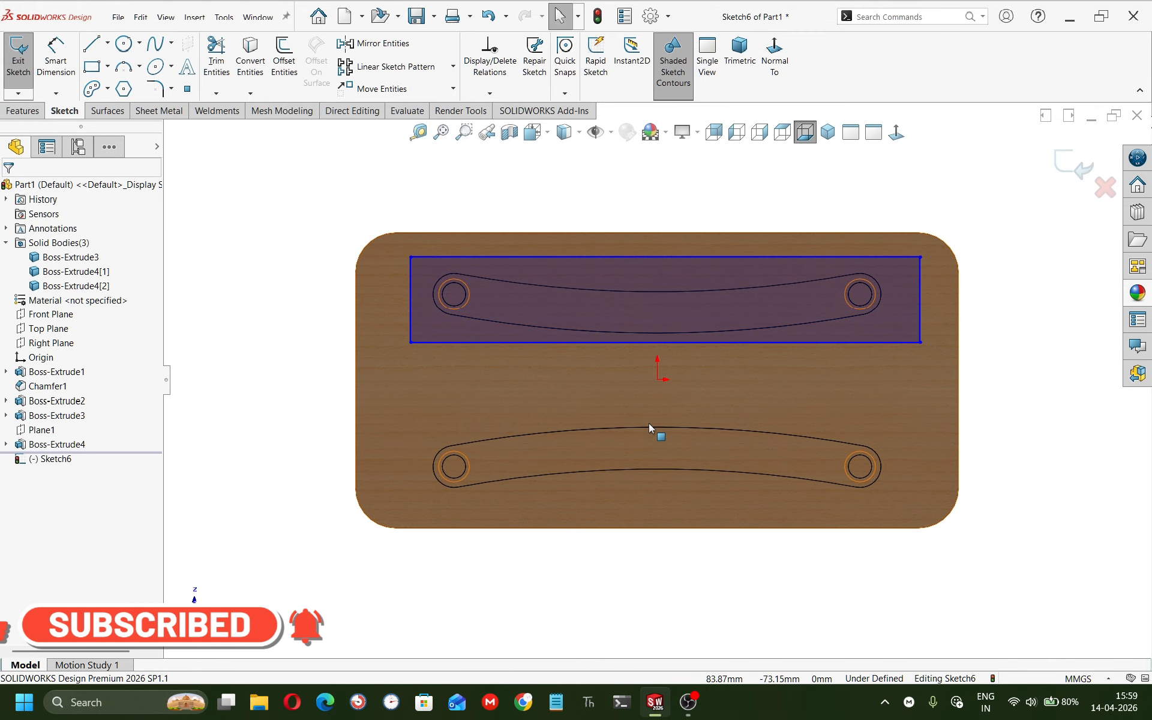
# Draw a vertical construction line from the origin up to the rectangle's lower edge.
pyautogui.press('l')
pyautogui.click(658, 378)
pyautogui.click(664, 343)
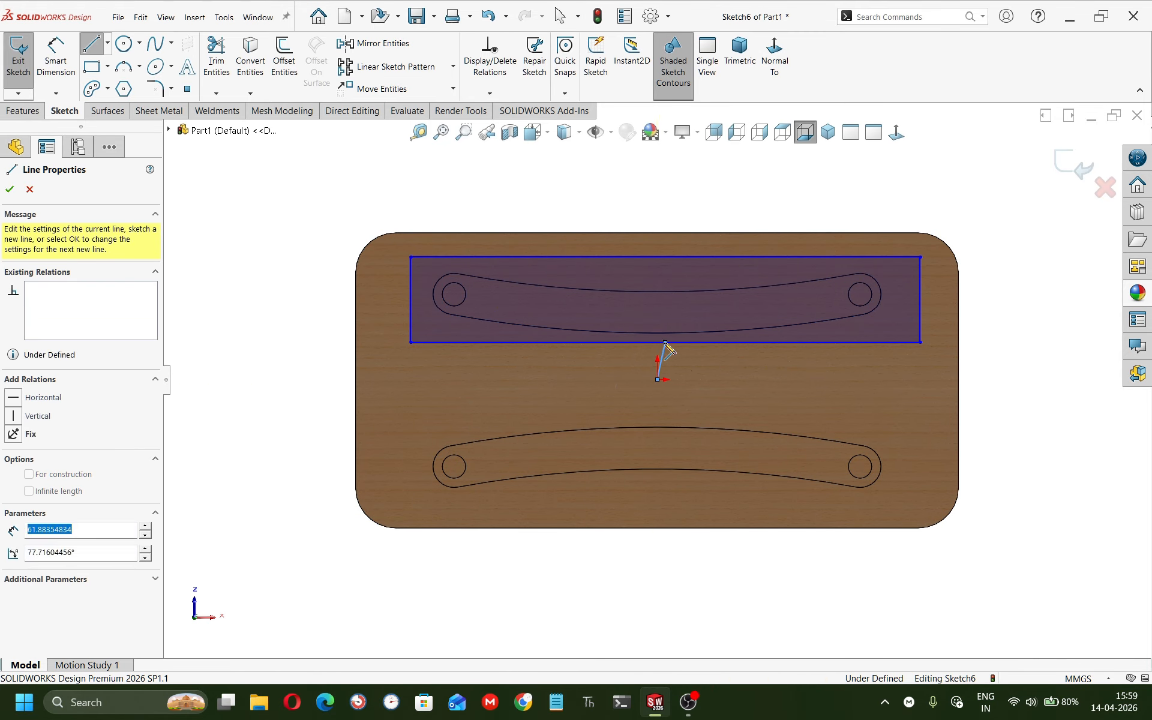
pyautogui.press('Escape')
pyautogui.click(661, 360)
pyautogui.click(717, 303)
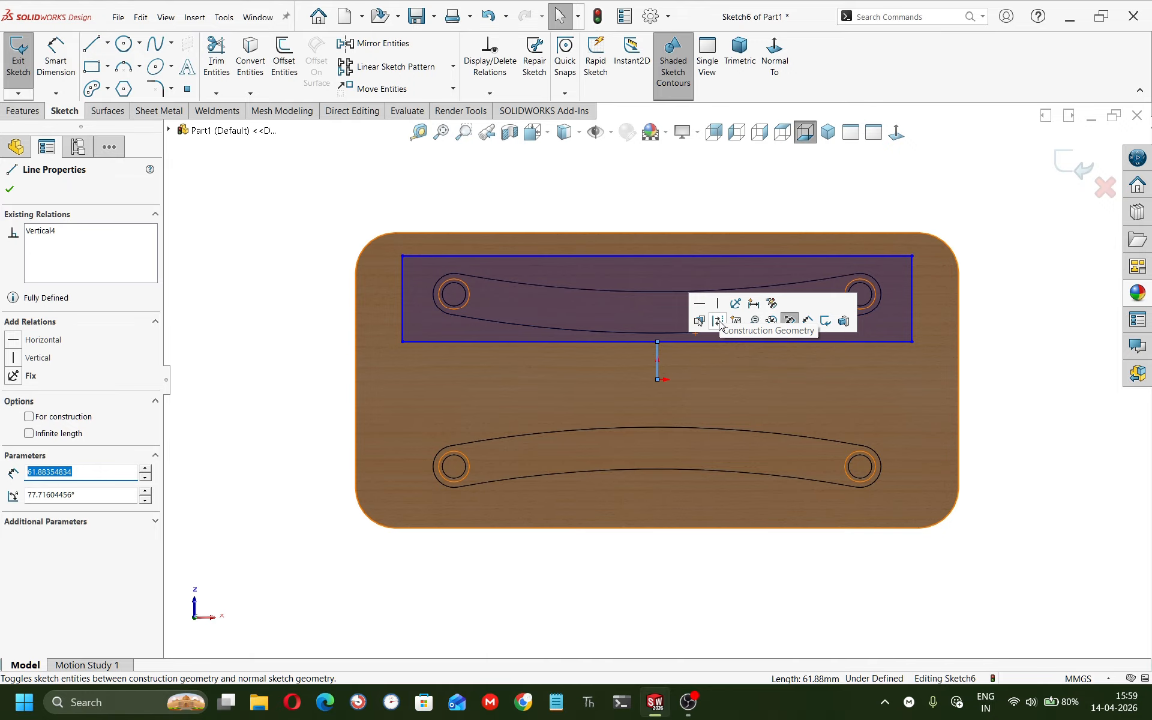
pyautogui.click(718, 321)
pyautogui.press('Escape')
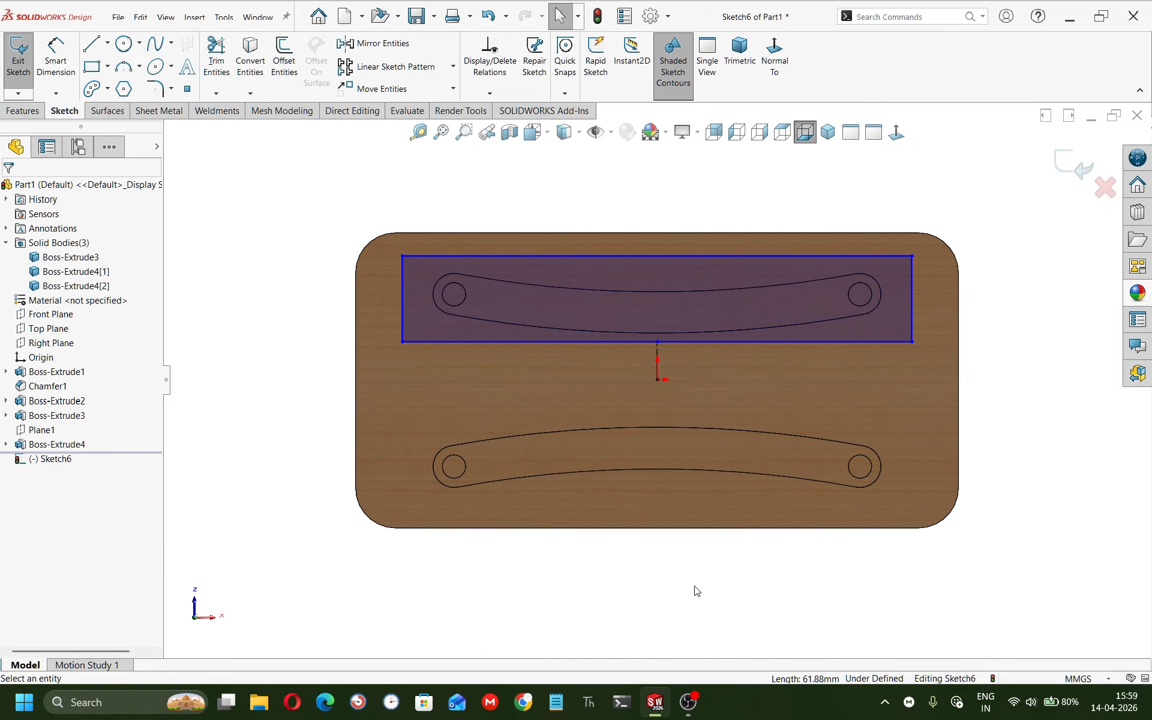
# Dimension the rectangle's top edge 170 mm from the origin.
pyautogui.moveTo(695, 587); pyautogui.dragTo(692, 466, button='right')
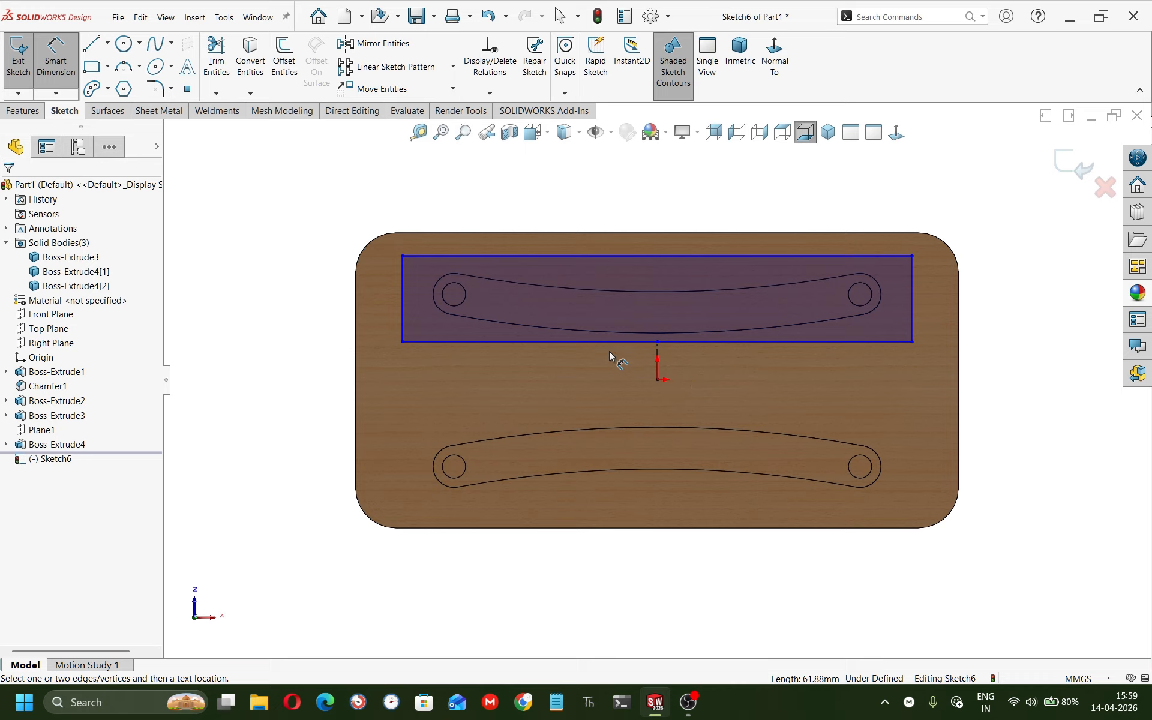
pyautogui.click(581, 256)
pyautogui.click(657, 379)
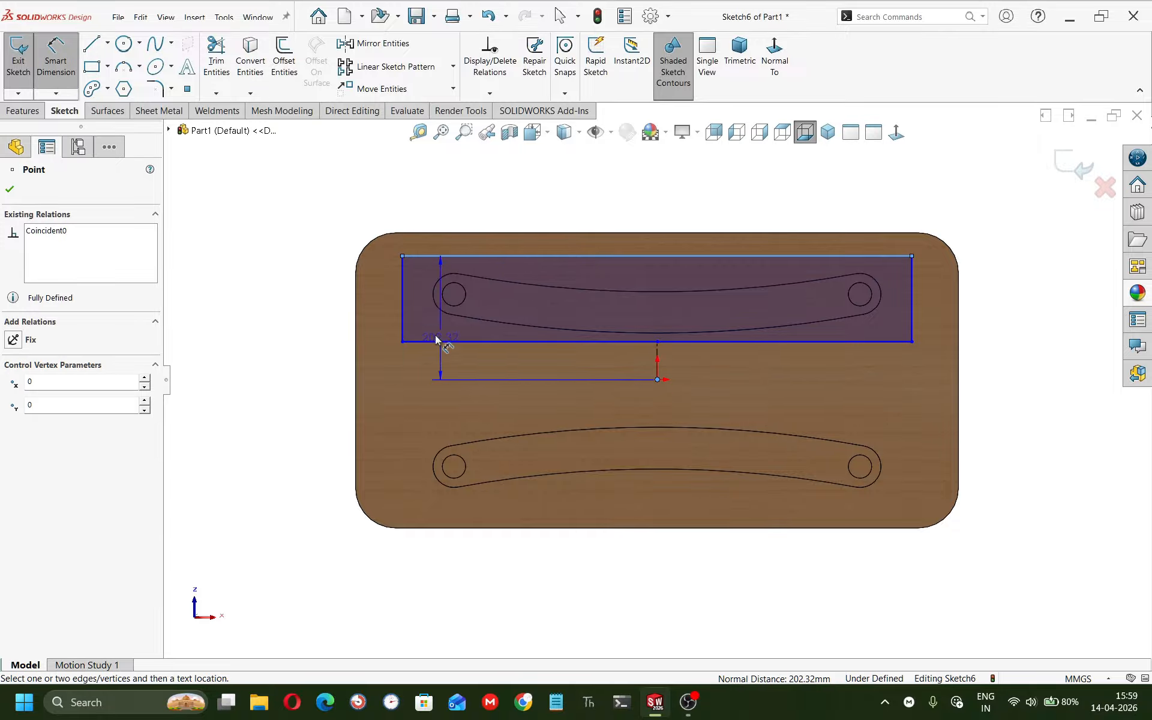
pyautogui.click(314, 320)
pyautogui.write('170')
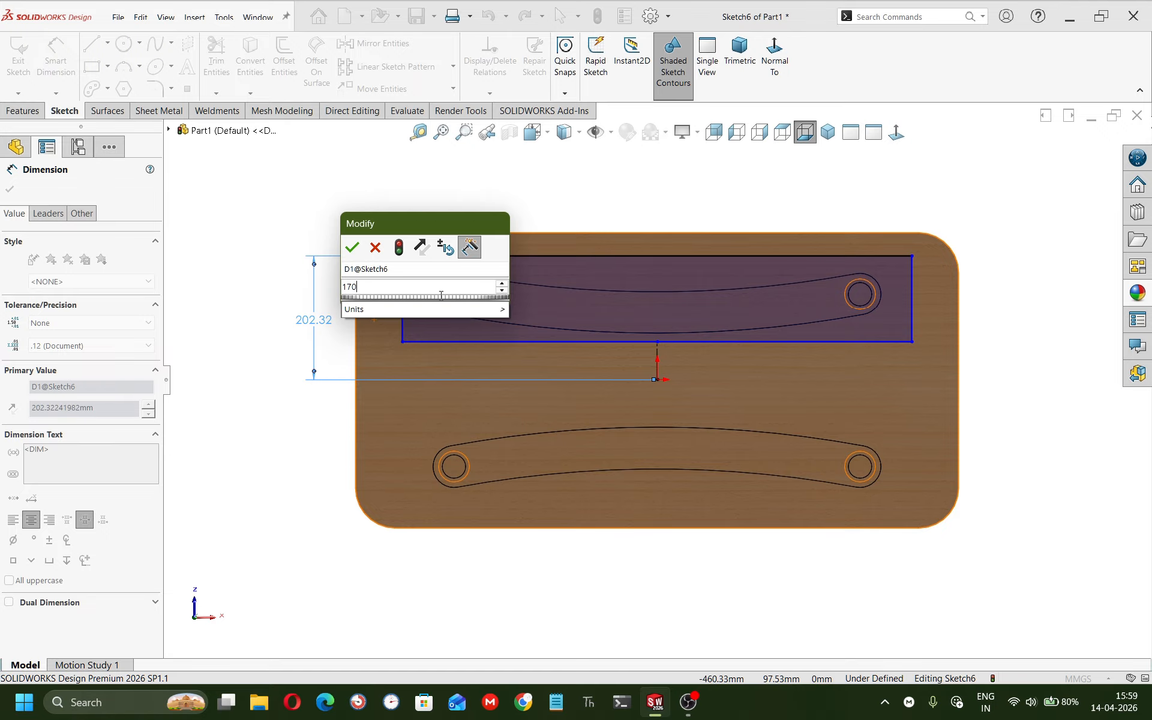
pyautogui.press('Return')
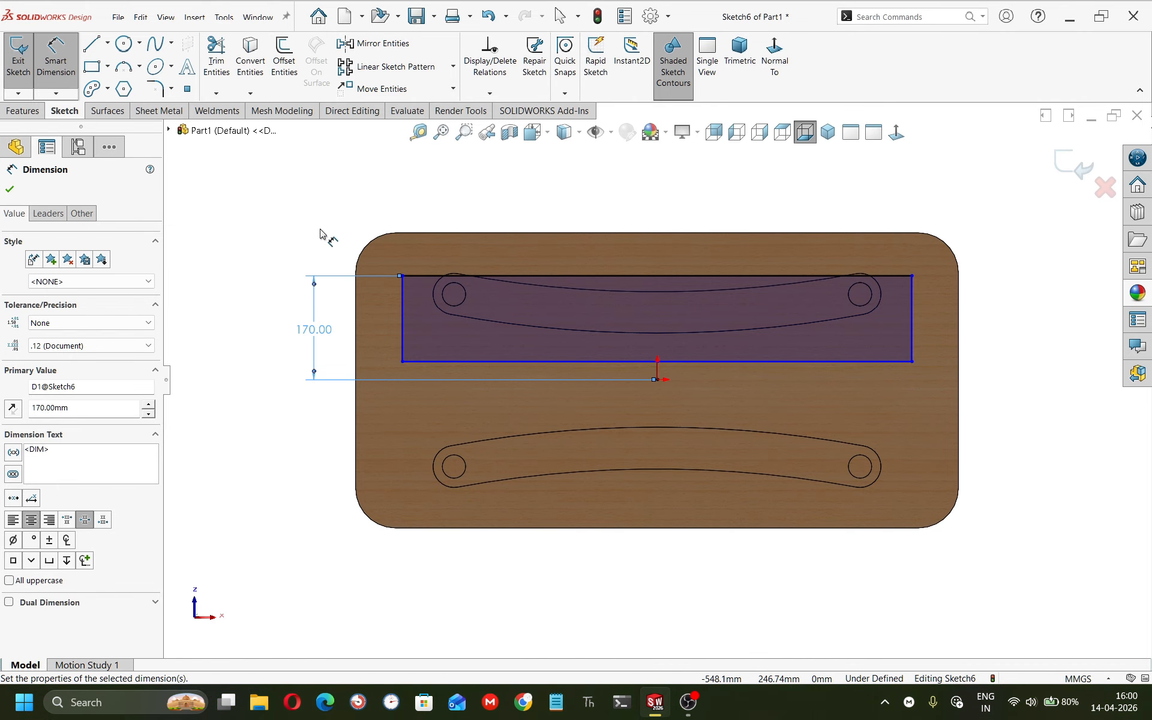
# Set the rectangle's height to 120 mm and its width to 720 mm.
pyautogui.click(399, 325)
pyautogui.click(372, 321)
pyautogui.write('120')
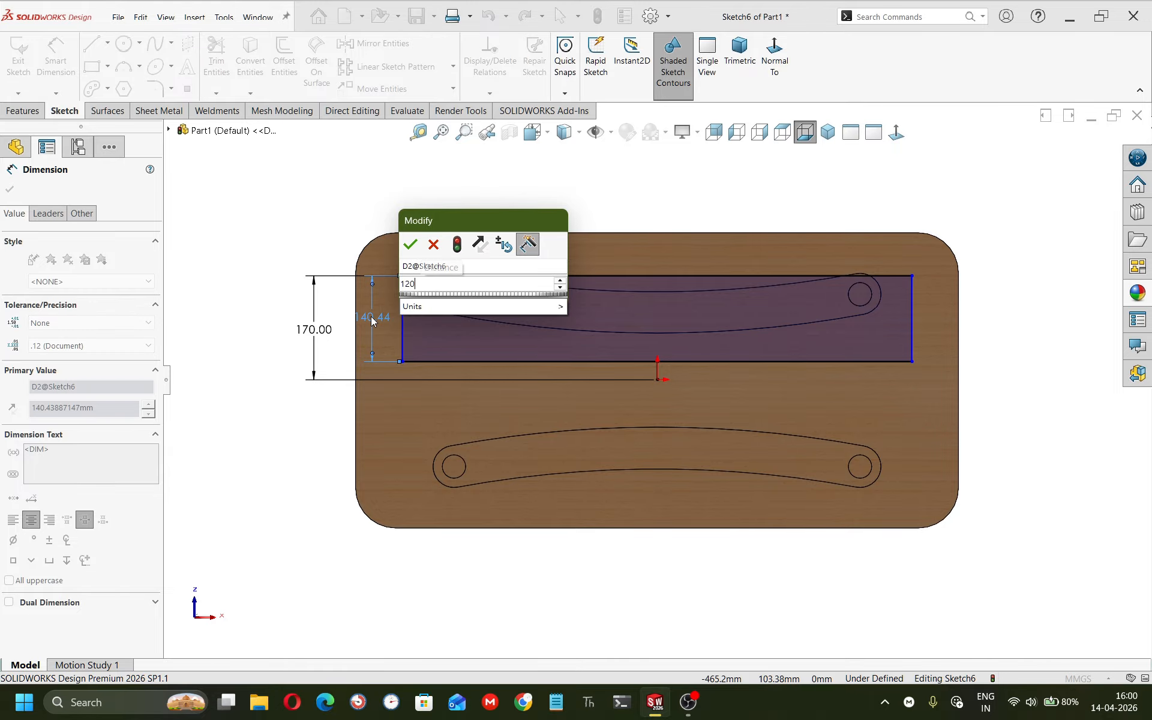
pyautogui.press('Return')
pyautogui.click(452, 275)
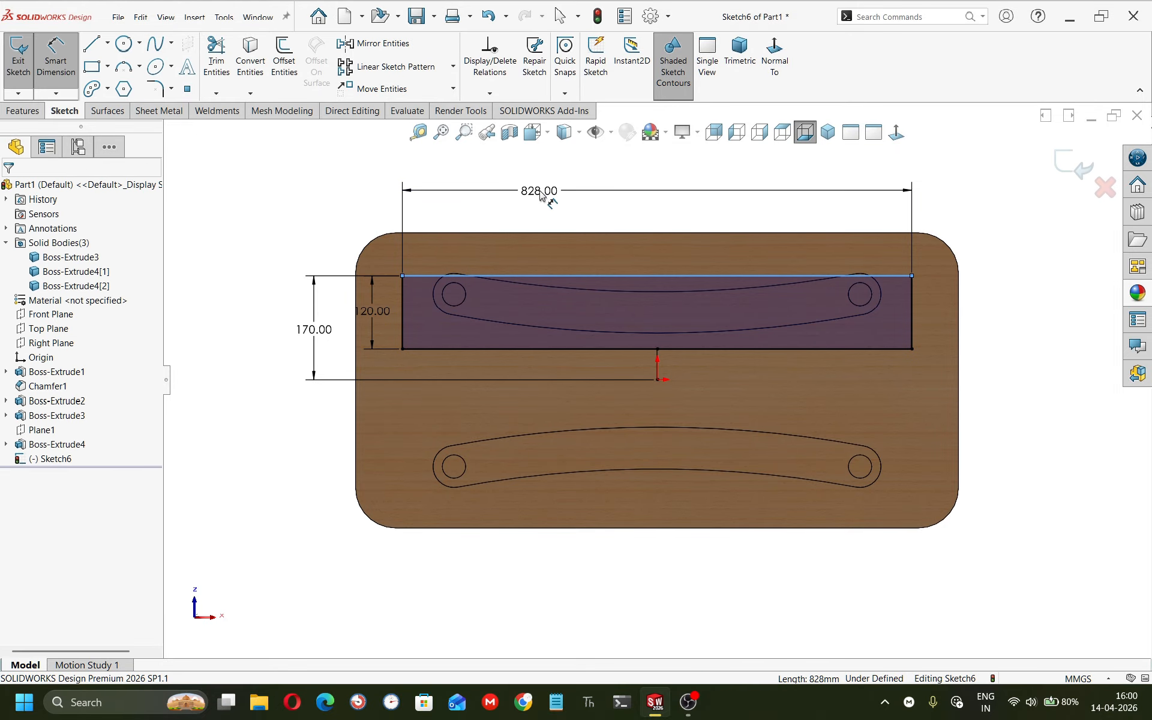
pyautogui.click(540, 193)
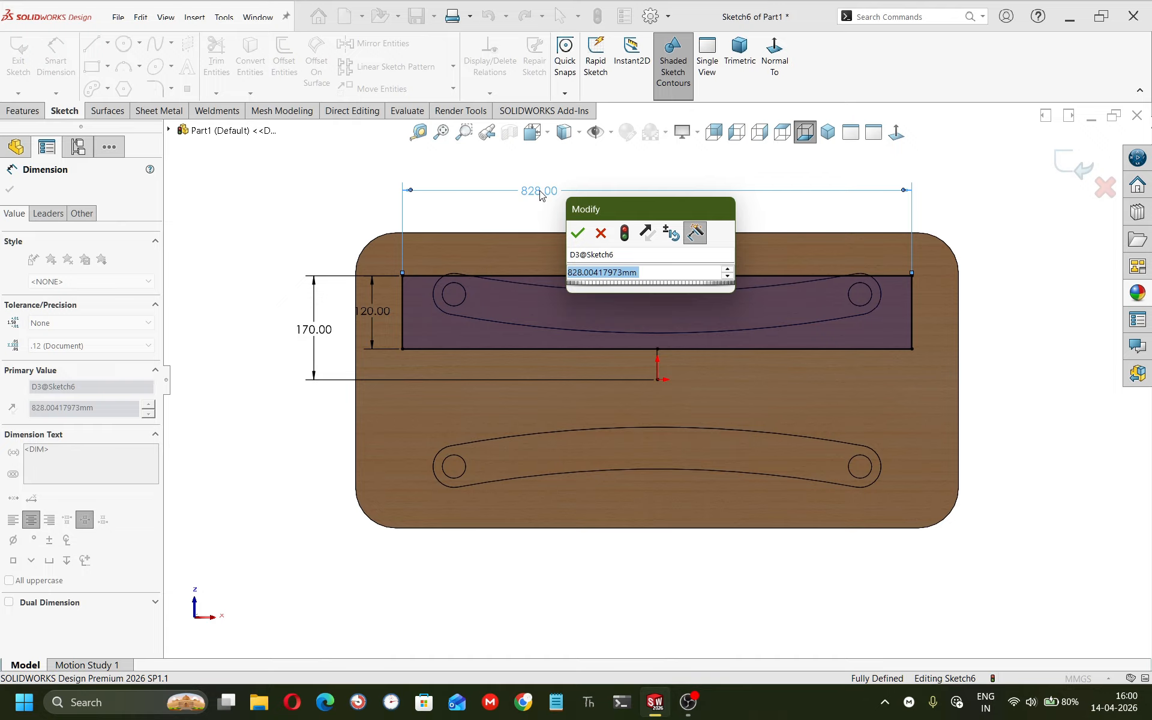
pyautogui.write('7')
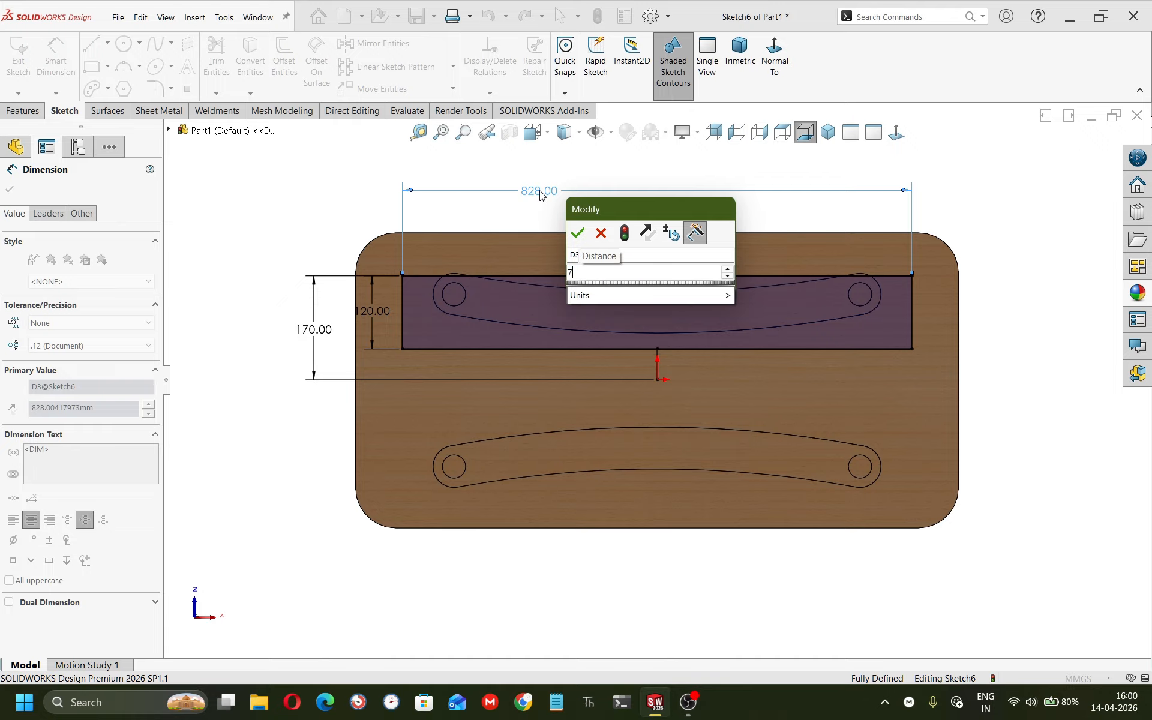
pyautogui.write('20')
pyautogui.press('Return')
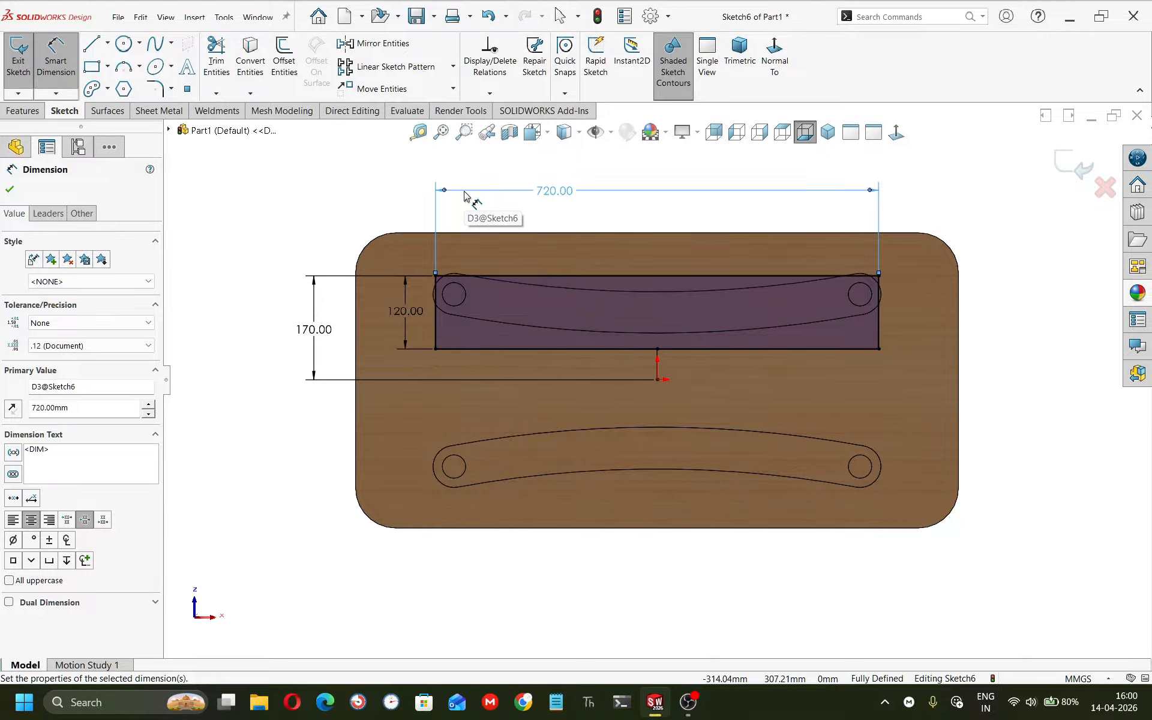
# Draw a horizontal line about 482 mm long inside the rectangle, across the upper slot.
pyautogui.press('Escape')
pyautogui.moveTo(586, 279)
pyautogui.mouseDown(button='middle')
pyautogui.moveTo(544, 330)
pyautogui.moveTo(545, 216)
pyautogui.moveTo(460, 324)
pyautogui.moveTo(541, 289)
pyautogui.mouseUp(button='middle')
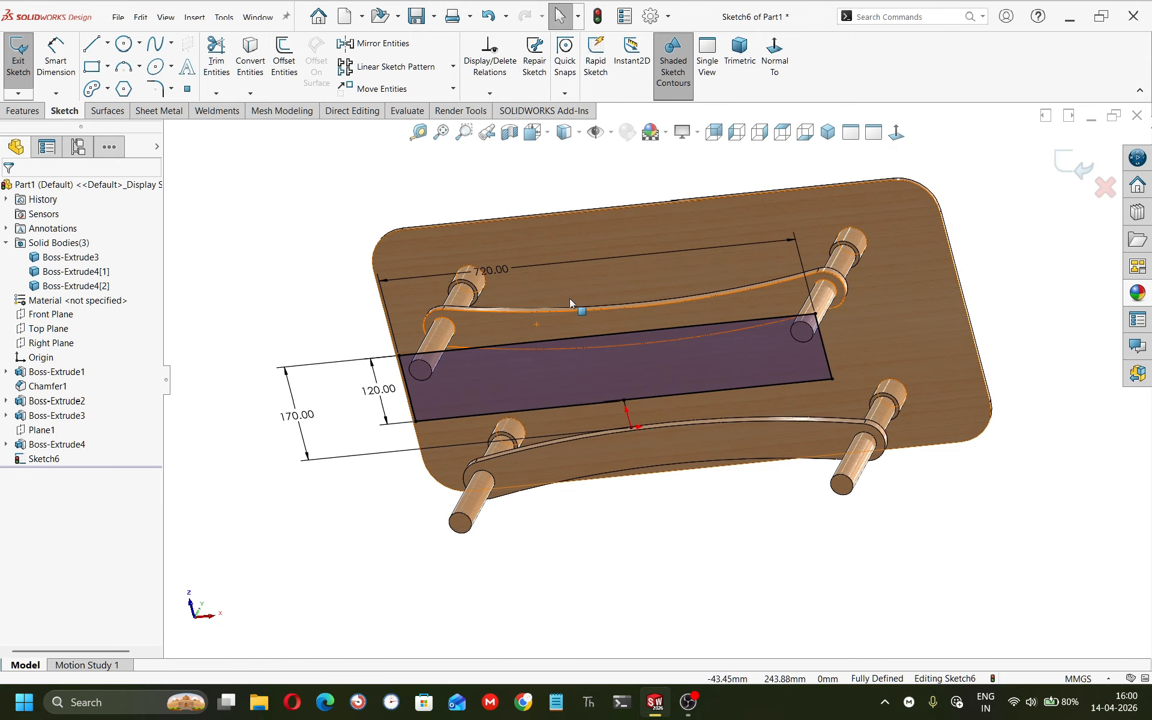
pyautogui.click(895, 132)
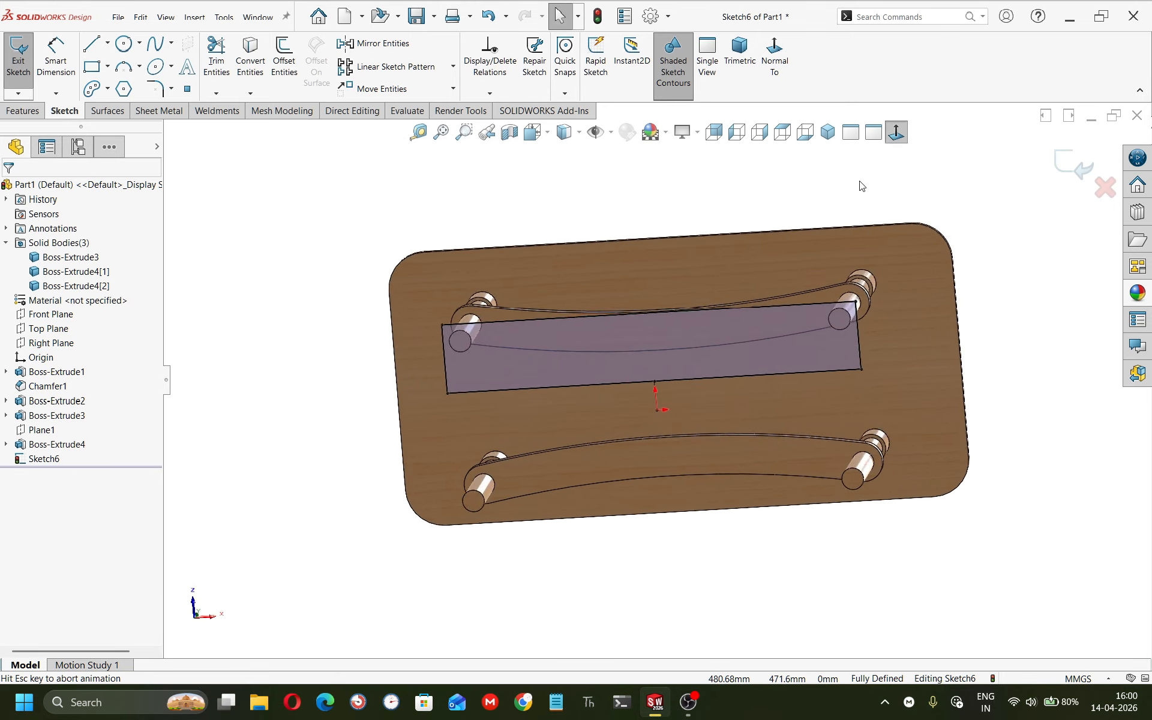
pyautogui.press('l')
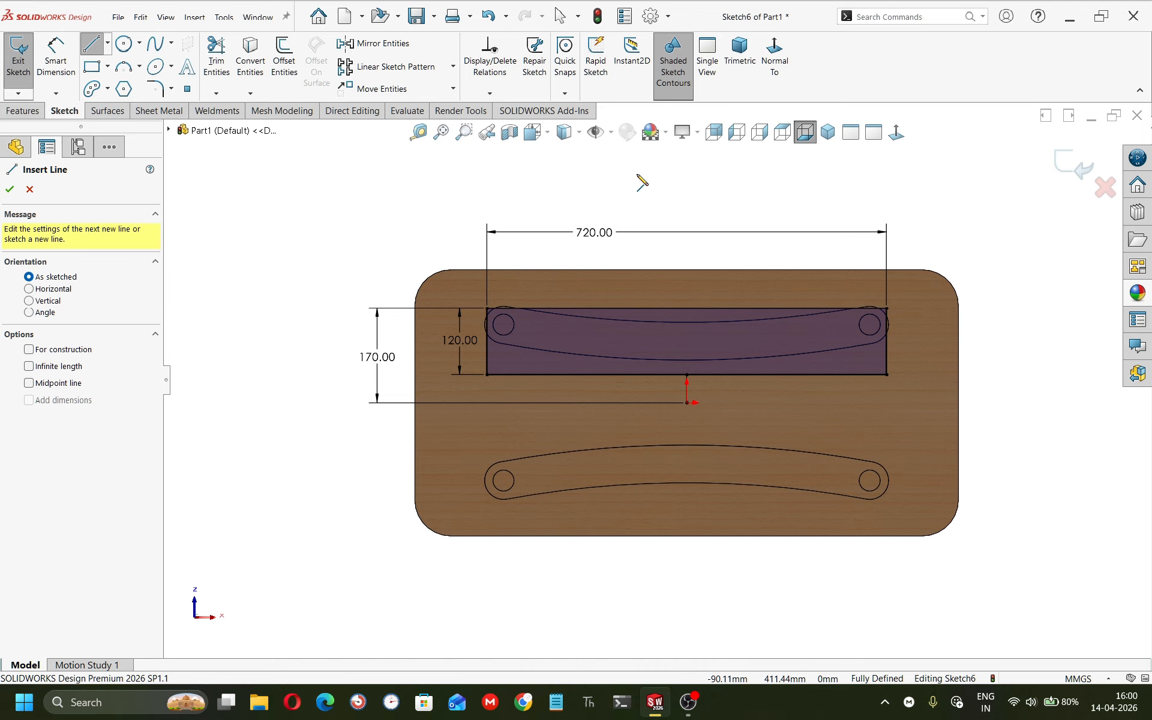
pyautogui.click(562, 328)
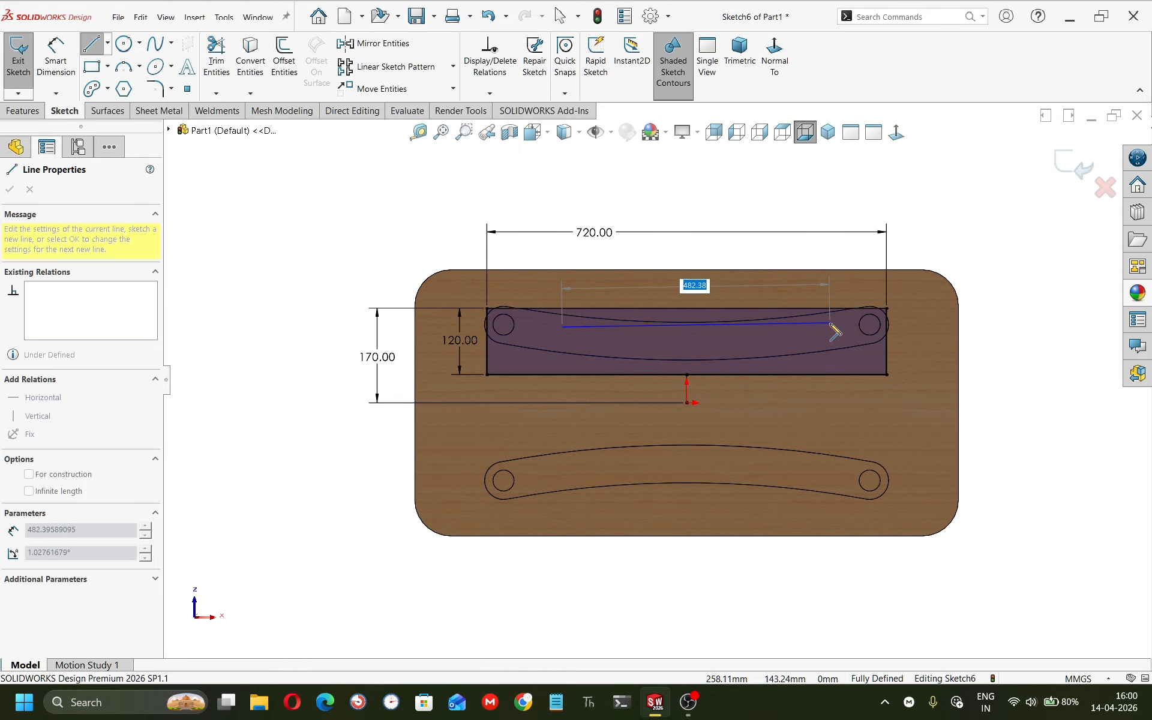
pyautogui.click(831, 327)
pyautogui.press('Escape')
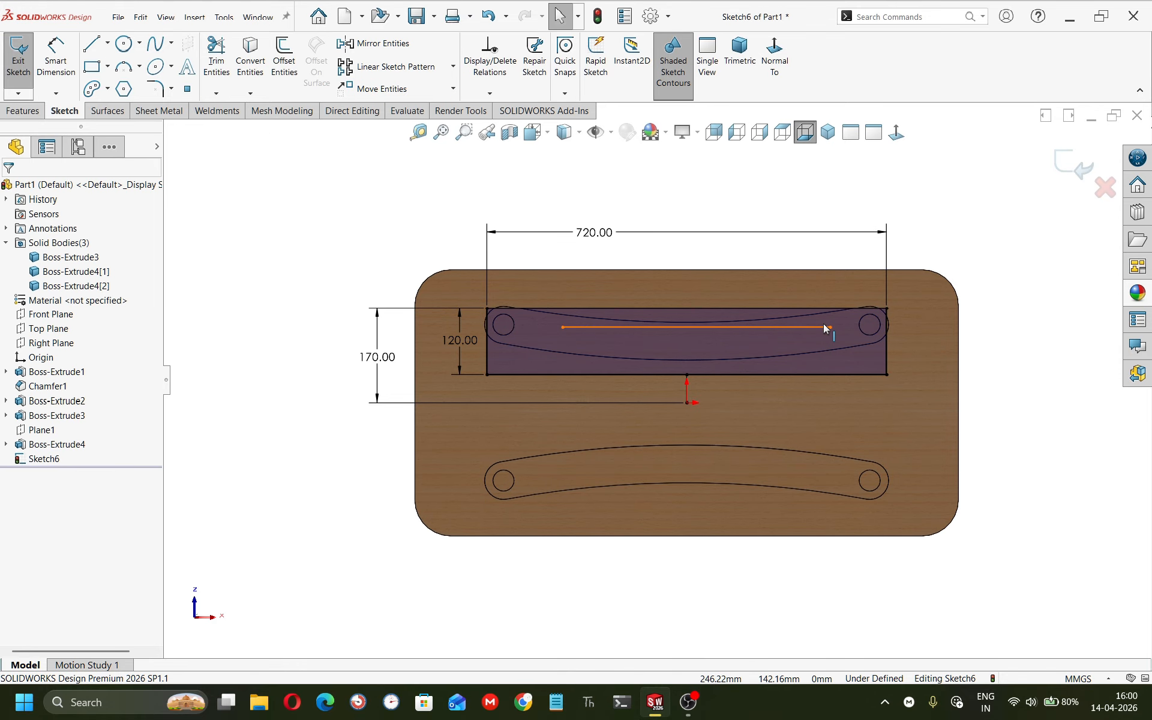
# Dimension the horizontal line 140 mm from the origin and move the dimension clear of the rectangle.
pyautogui.press('d')
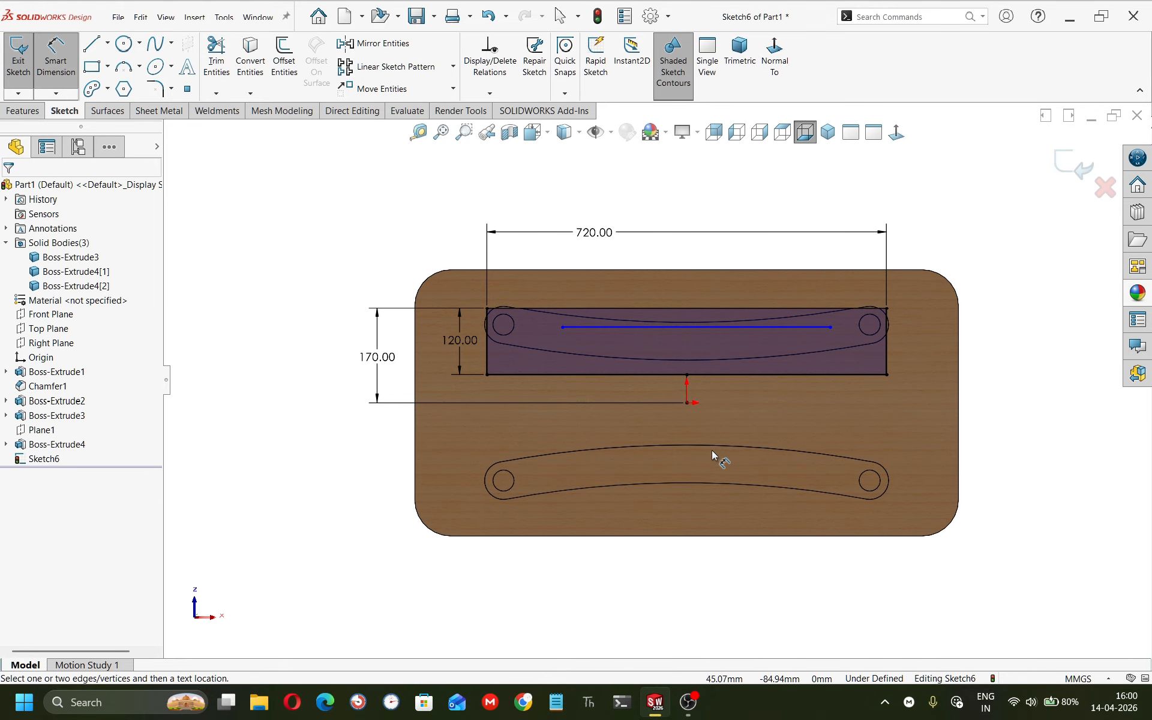
pyautogui.click(687, 402)
pyautogui.click(686, 327)
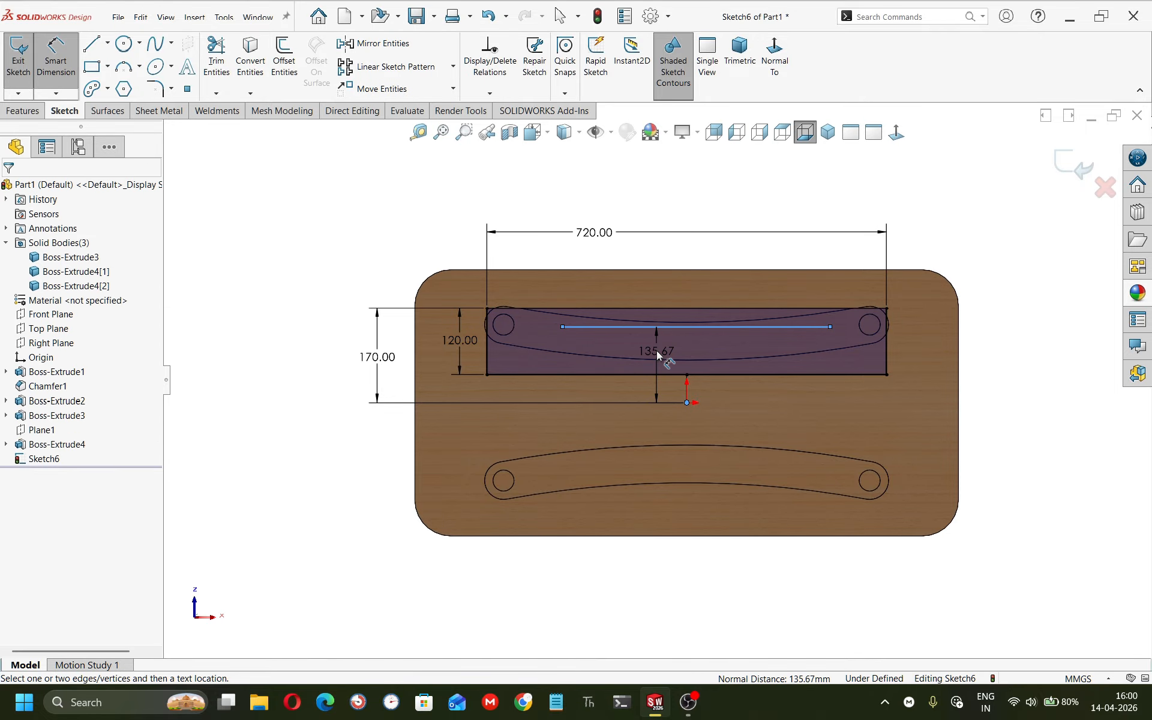
pyautogui.click(657, 350)
pyautogui.write('140')
pyautogui.press('Return')
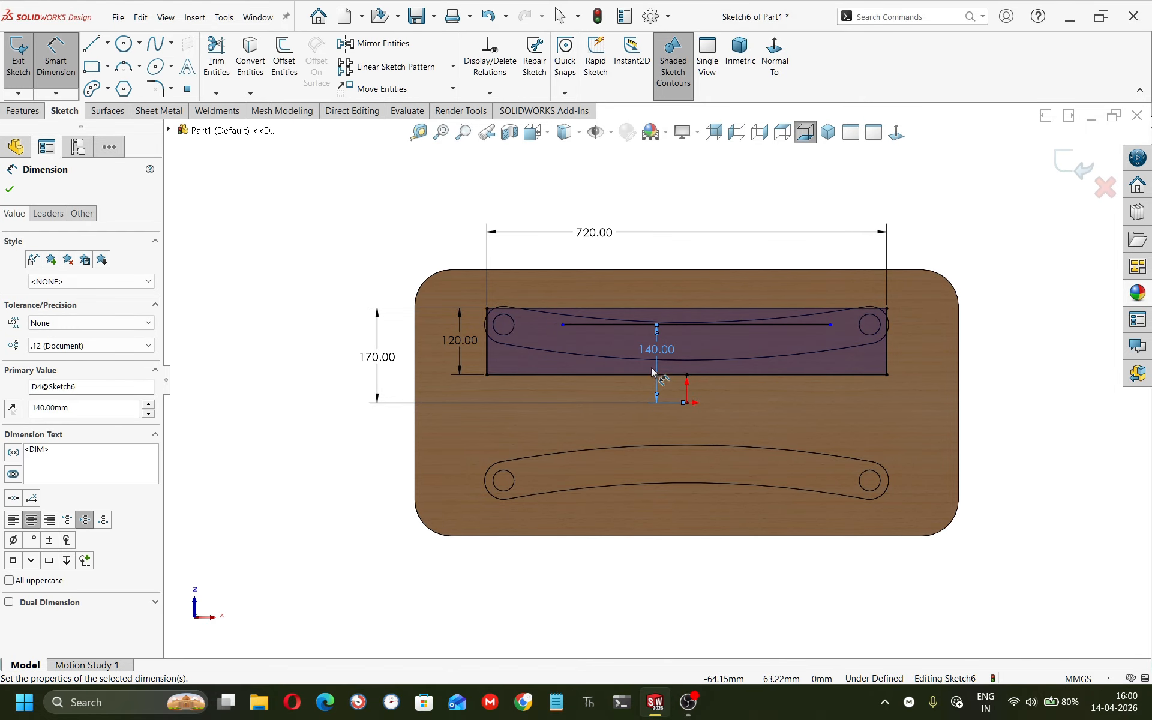
pyautogui.moveTo(657, 350); pyautogui.dragTo(1027, 353)
pyautogui.click(1001, 457)
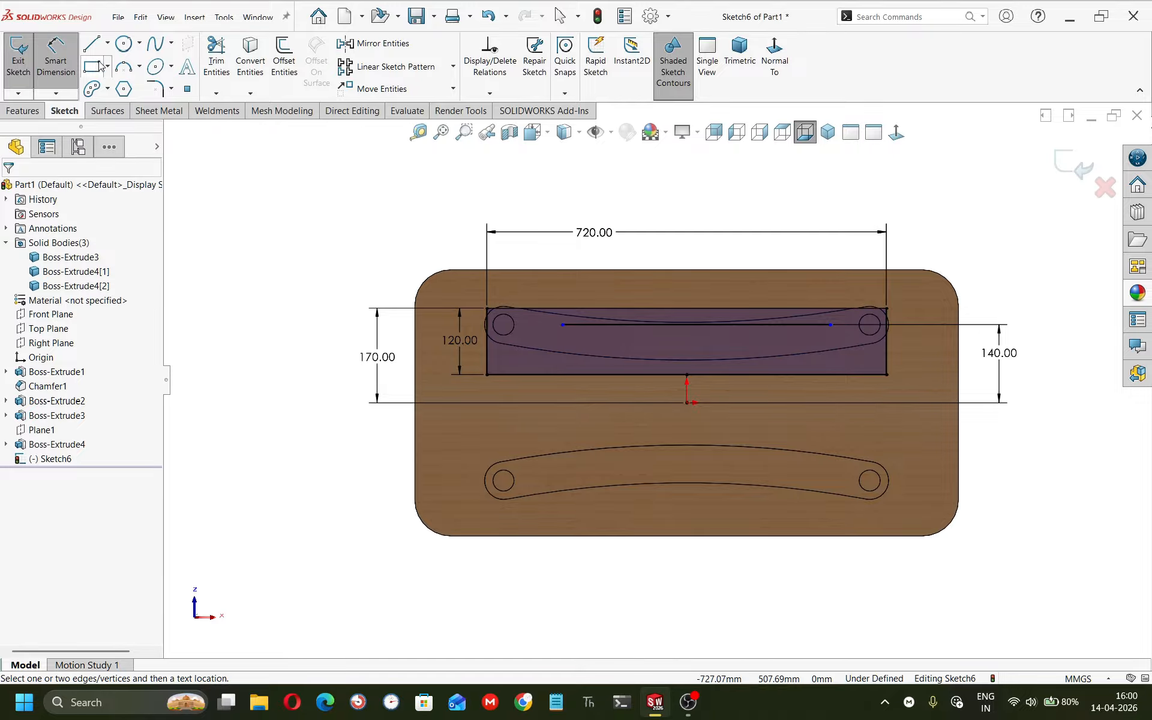
# Draw a three-point arc from the line's right end to the rectangle's upper-right corner.
pyautogui.click(123, 66)
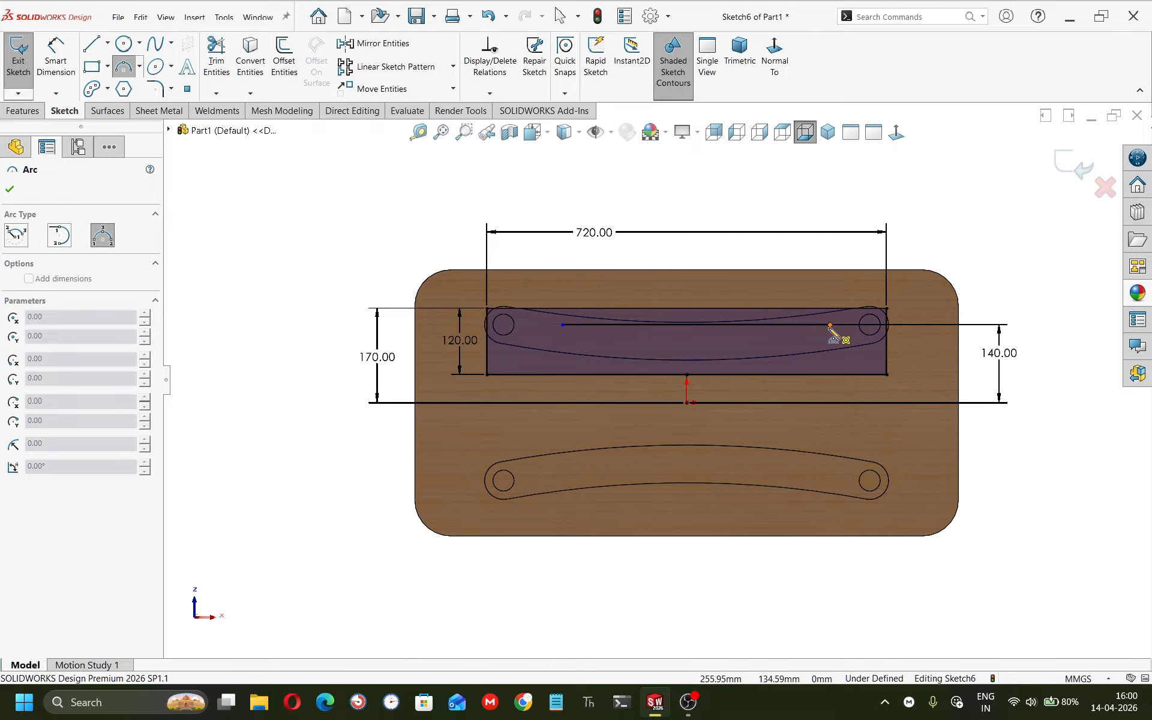
pyautogui.click(830, 324)
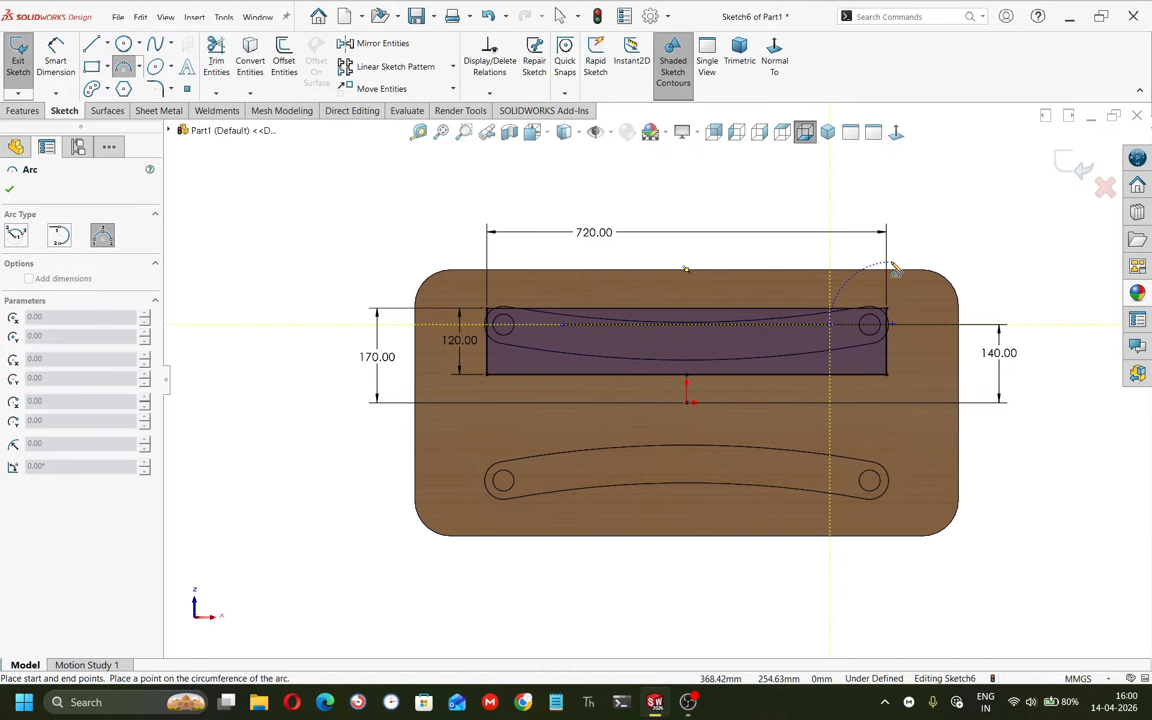
pyautogui.click(852, 299)
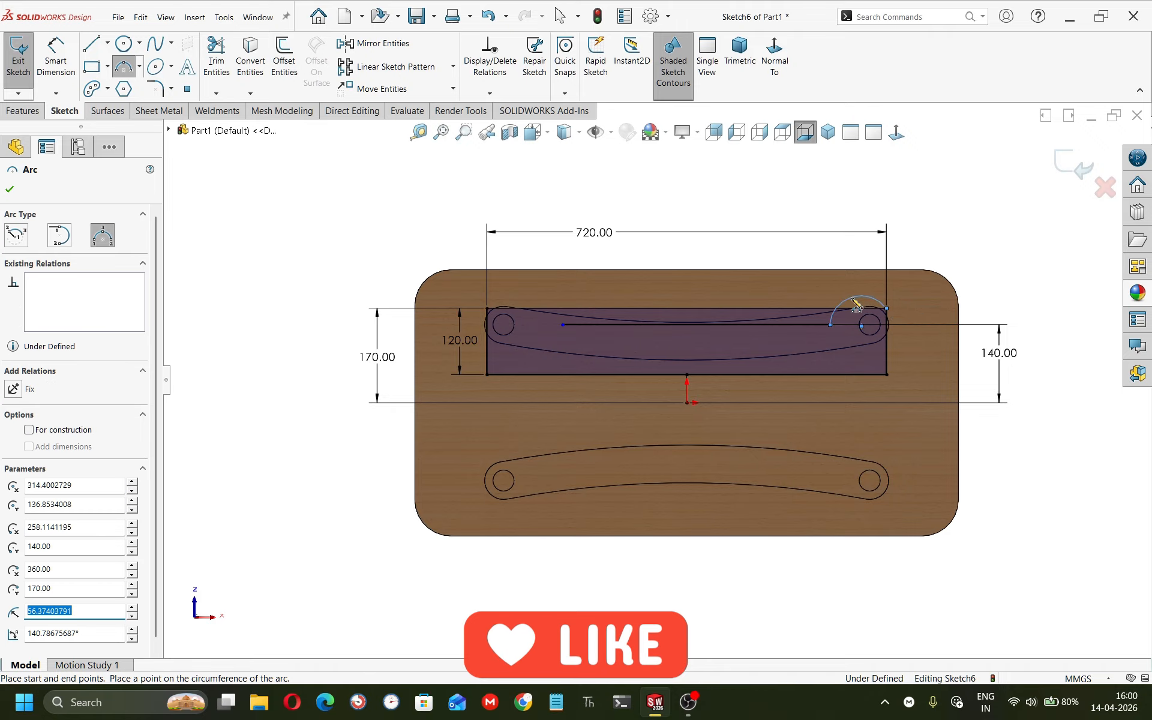
pyautogui.press('Escape')
# Dimension the horizontal distance from the line's right end to the rectangle's right edge as 90 mm.
pyautogui.moveTo(924, 516); pyautogui.dragTo(918, 444, button='right')
pyautogui.click(830, 325)
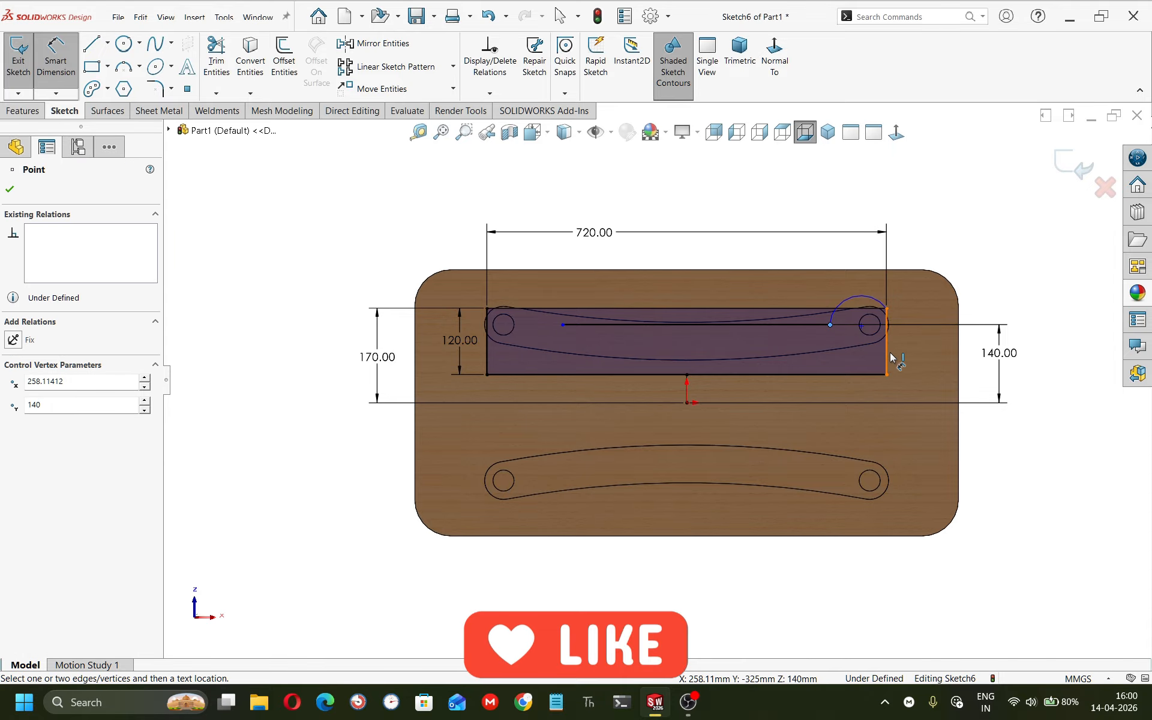
pyautogui.click(887, 279)
pyautogui.click(864, 246)
pyautogui.write('90')
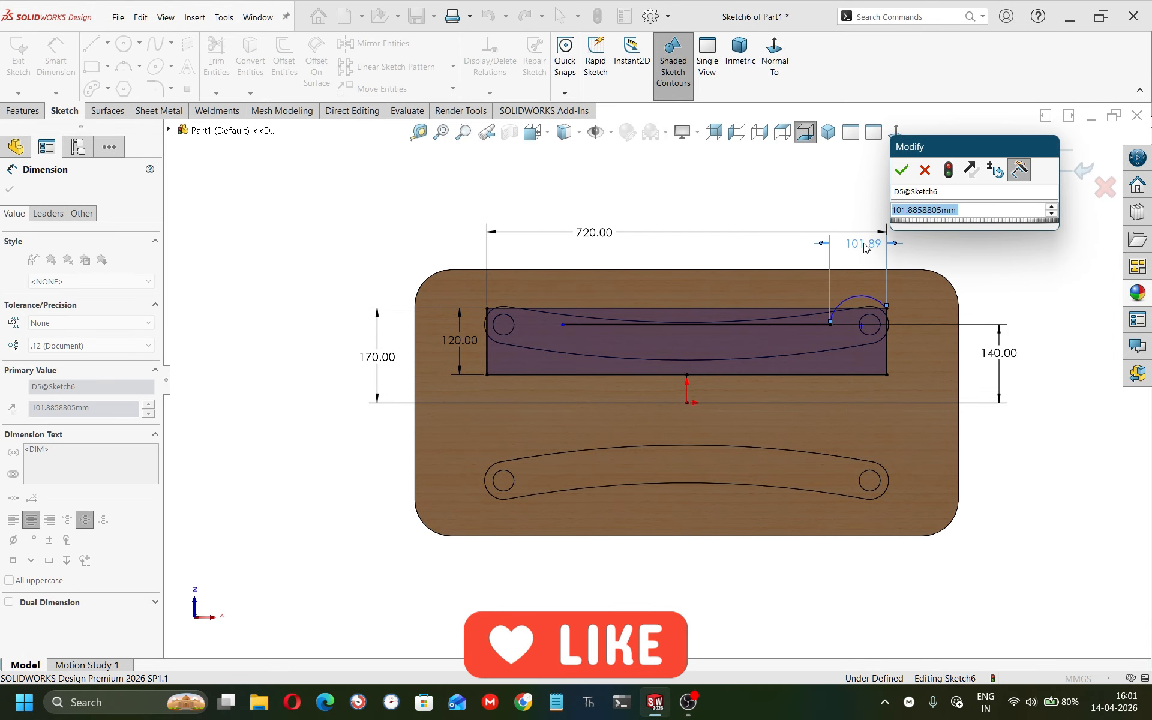
pyautogui.press('Return')
pyautogui.scroll(-3, 873, 270)
pyautogui.press('Escape')
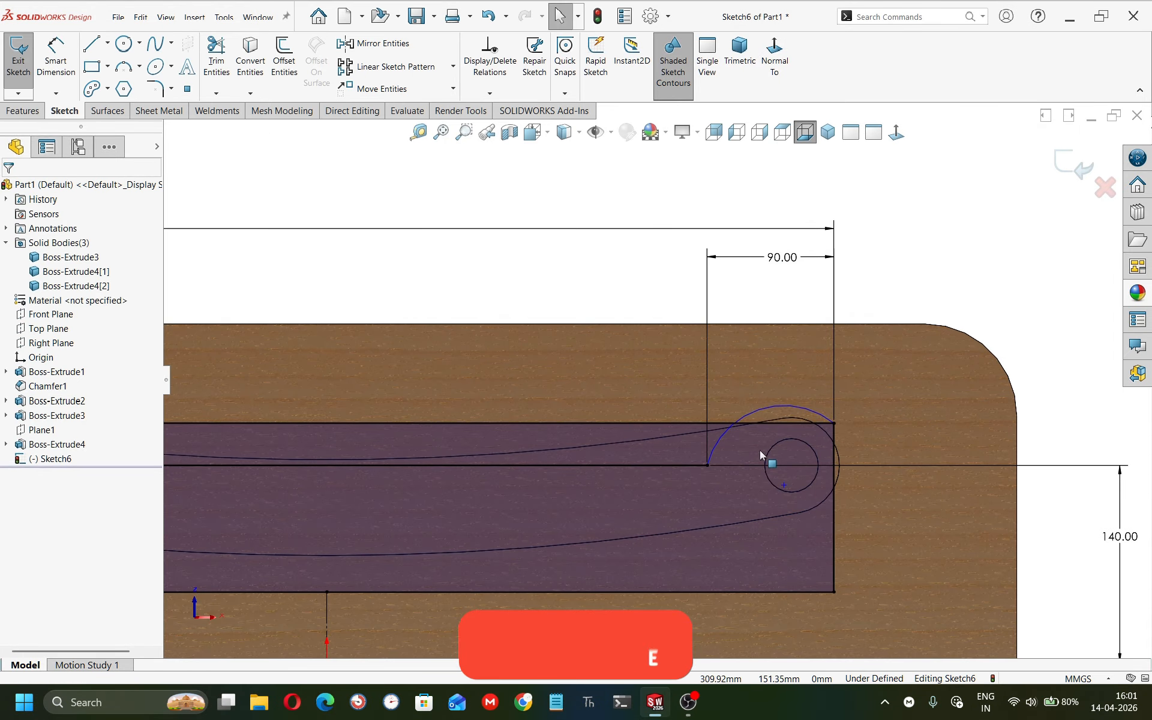
# Drag the arc slightly to adjust its curvature around the leg hole.
pyautogui.click(777, 413)
pyautogui.moveTo(774, 412); pyautogui.dragTo(777, 404)
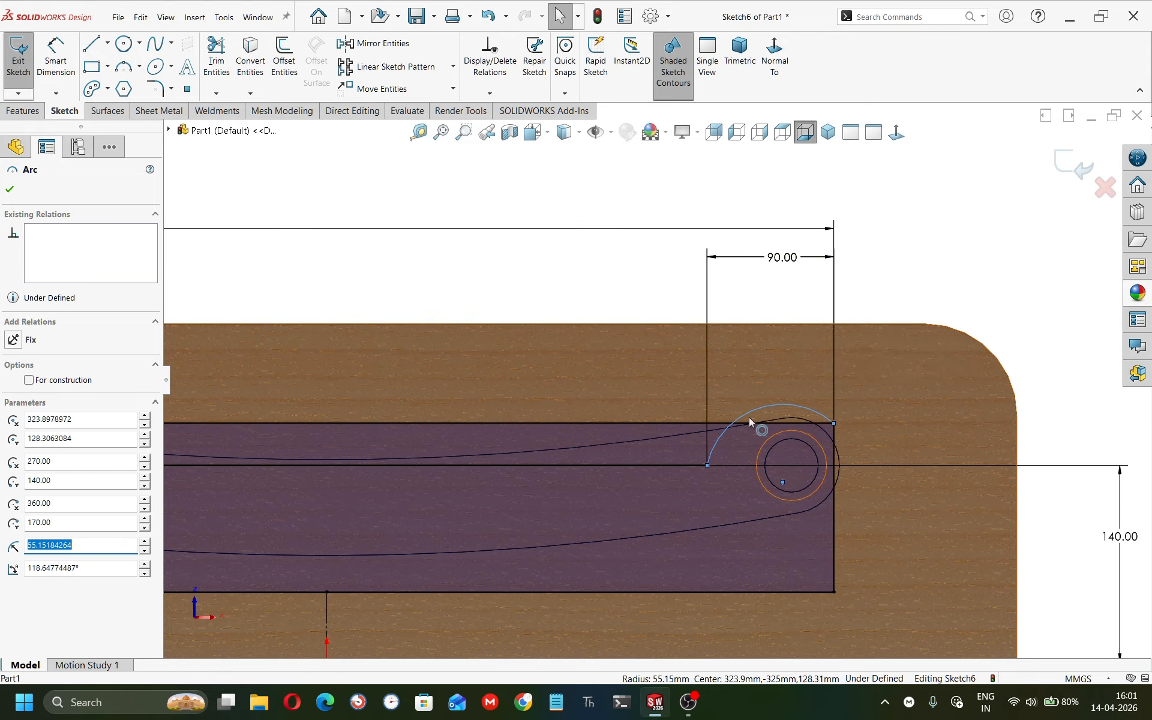
pyautogui.press('Escape')
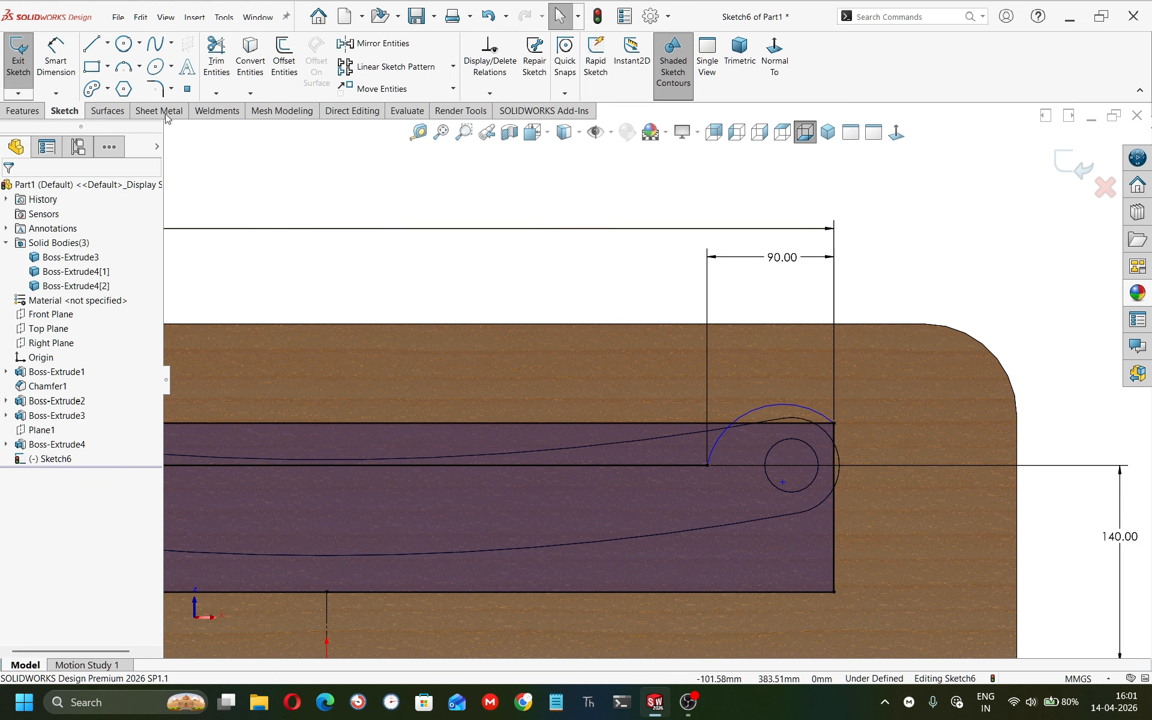
# Start another three-point arc at the rectangle's right end.
pyautogui.click(123, 66)
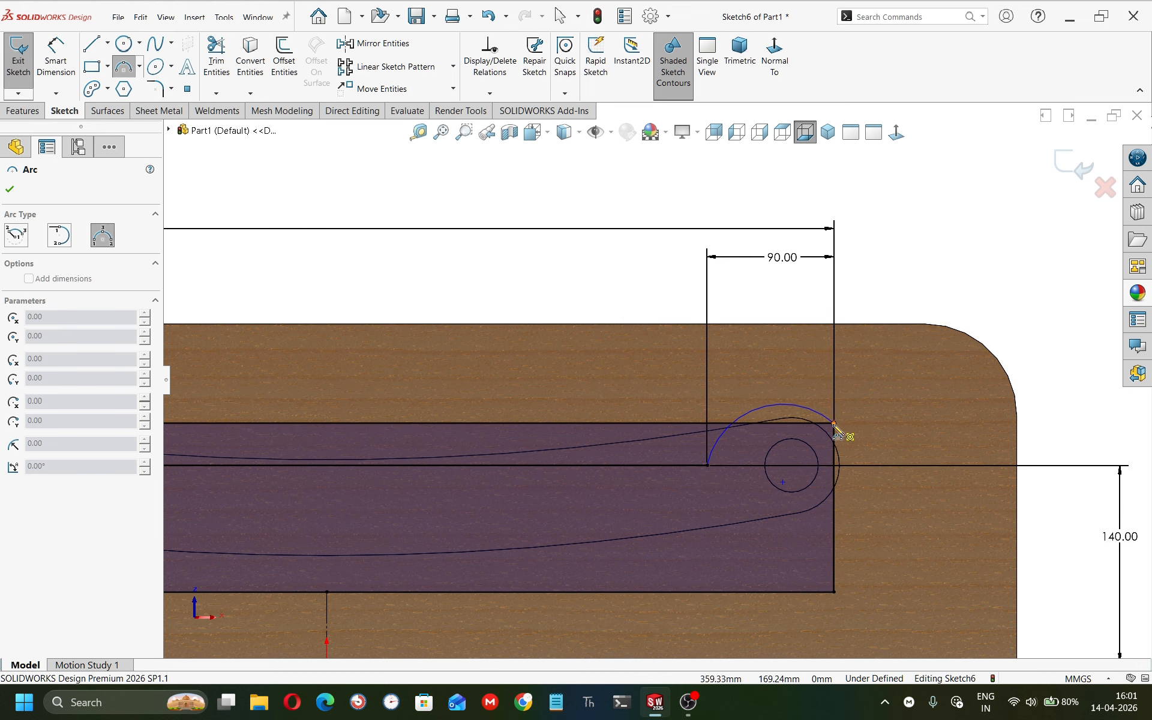
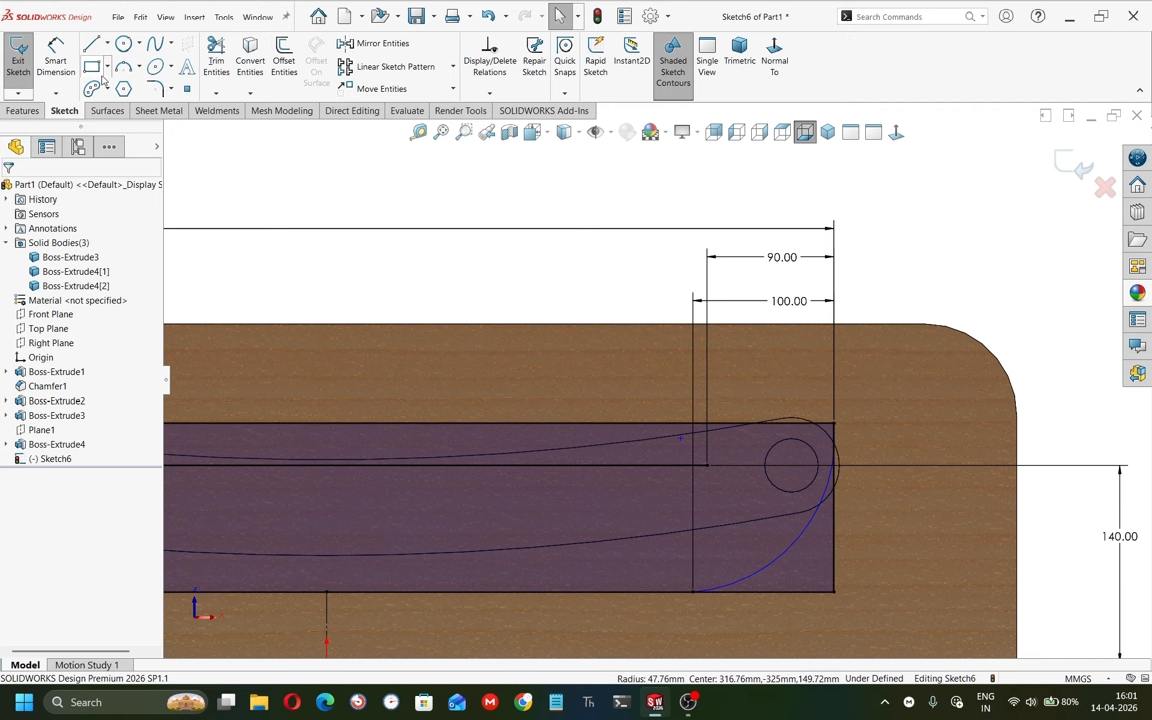
# Draw a three-point arc over the leg hole from the straight line's right end to the rectangle's right edge.
pyautogui.click(123, 71)
pyautogui.click(708, 464)
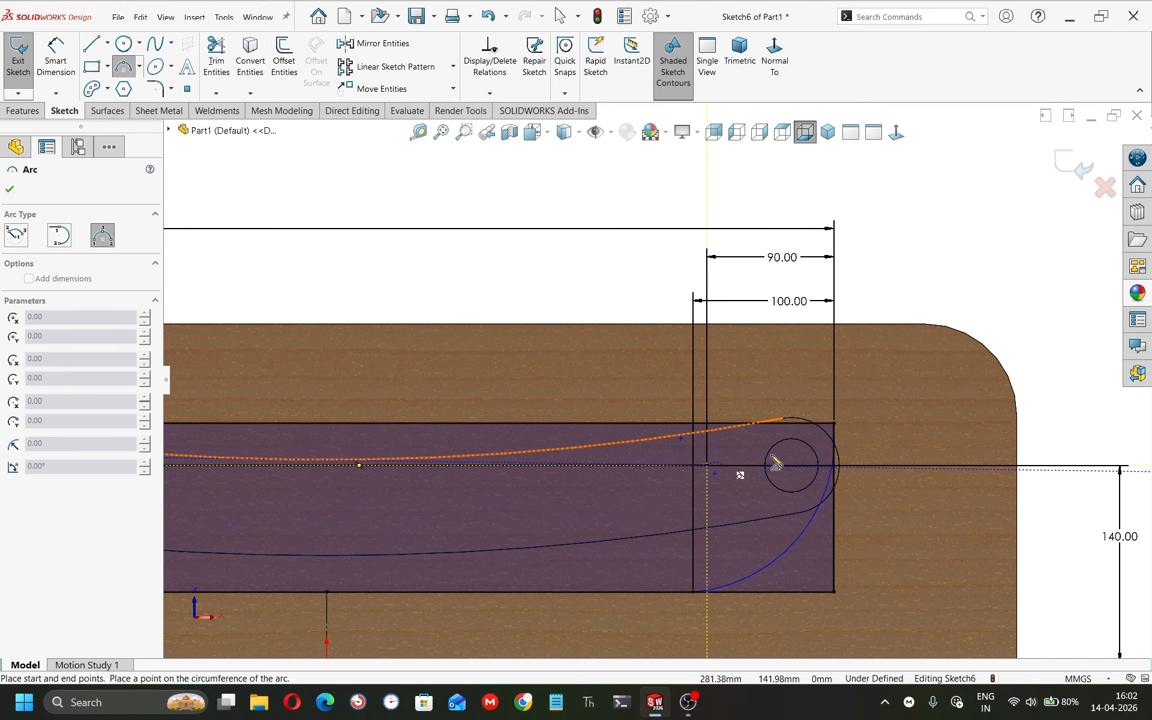
pyautogui.click(839, 464)
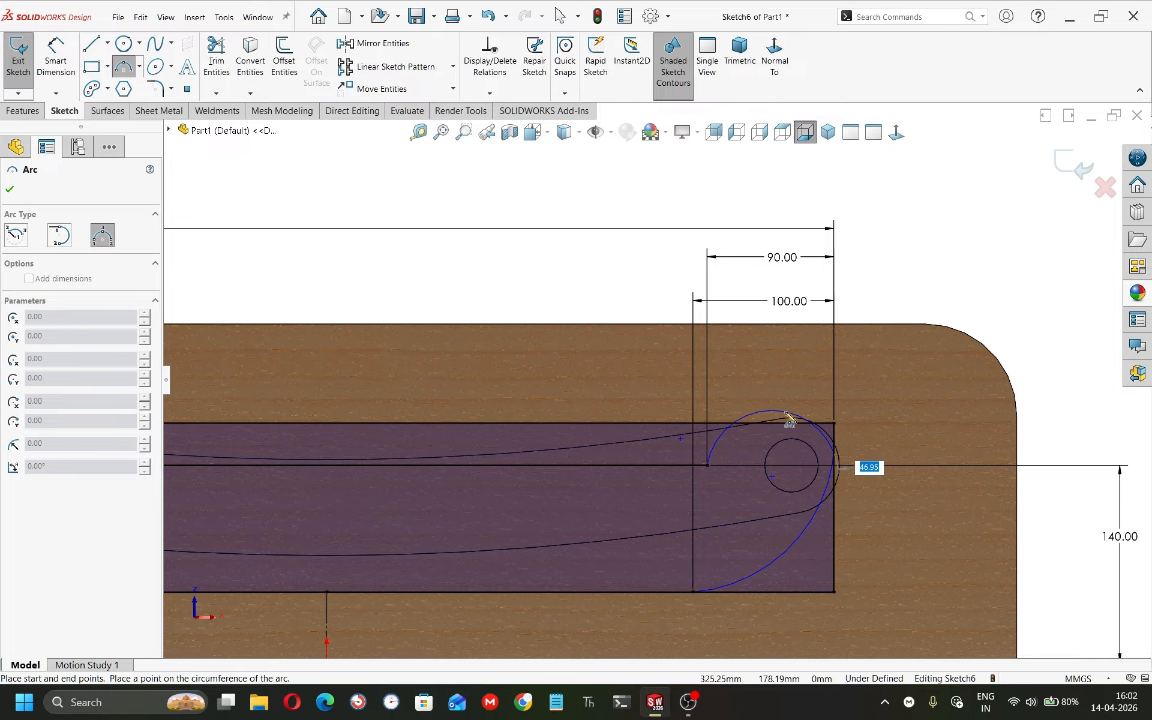
pyautogui.click(789, 419)
pyautogui.press('Escape')
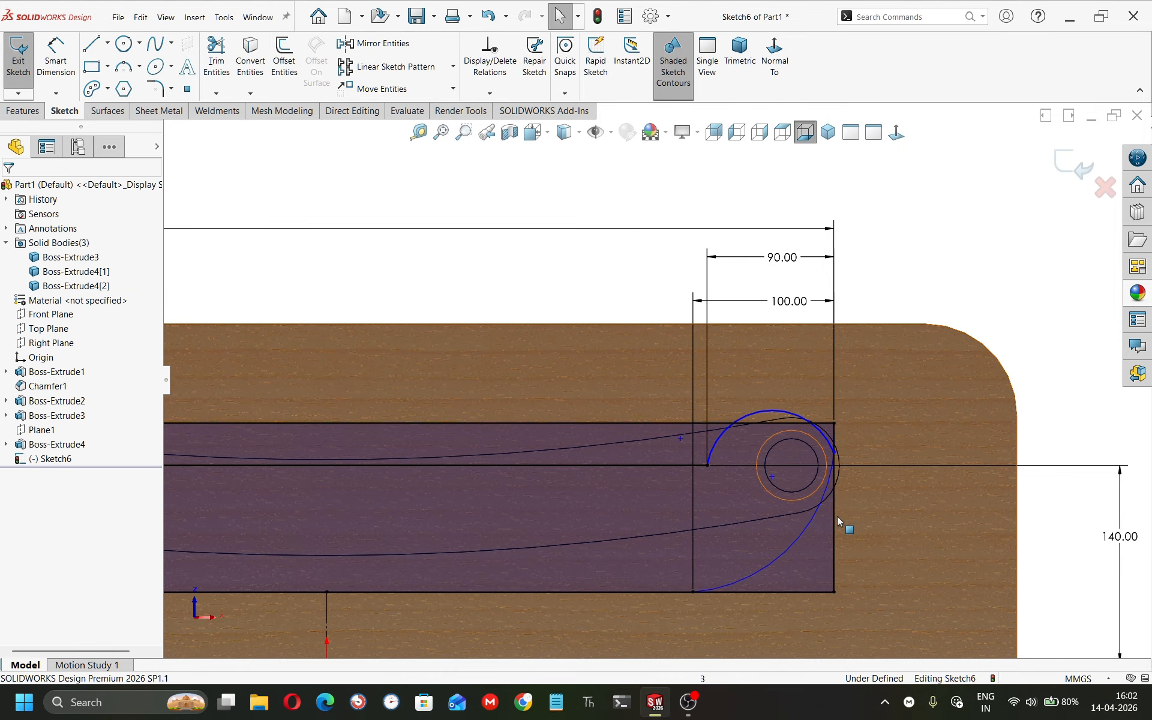
# Make the new upper arc tangent to the lower arc around the leg hole.
pyautogui.click(814, 519)
pyautogui.keyDown('ctrl'); pyautogui.click(828, 442); pyautogui.keyUp('ctrl')
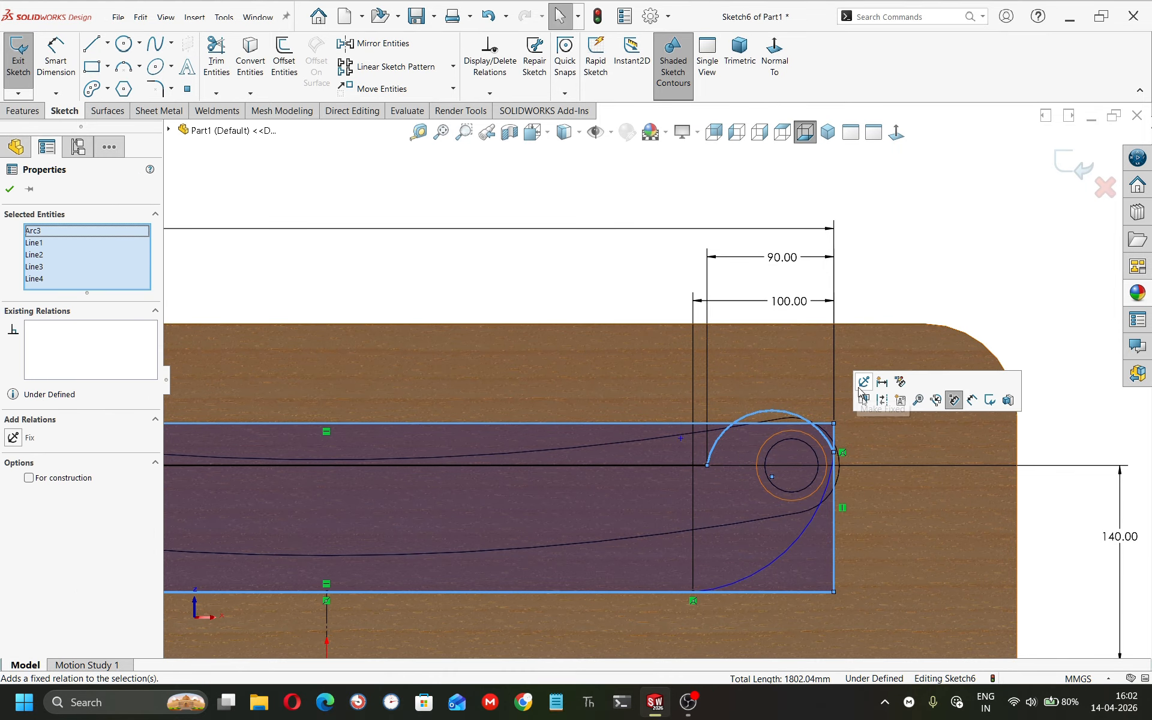
pyautogui.click(918, 238)
pyautogui.click(812, 522)
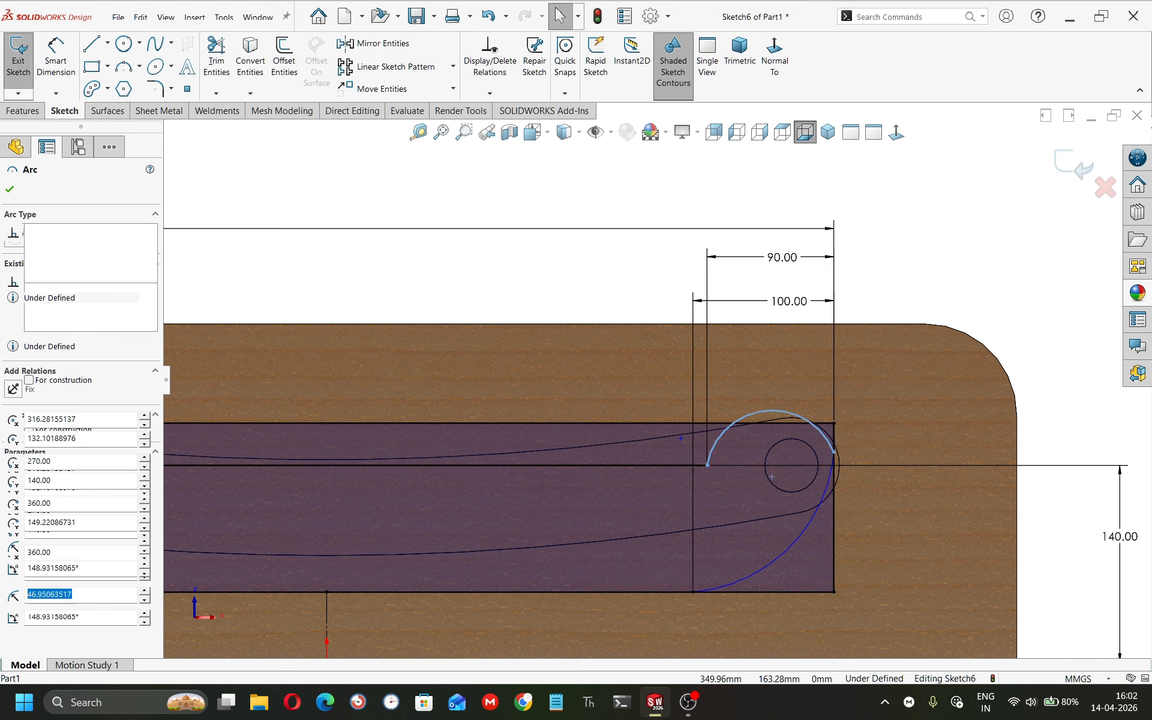
pyautogui.keyDown('ctrl'); pyautogui.click(810, 521); pyautogui.keyUp('ctrl')
pyautogui.click(866, 470)
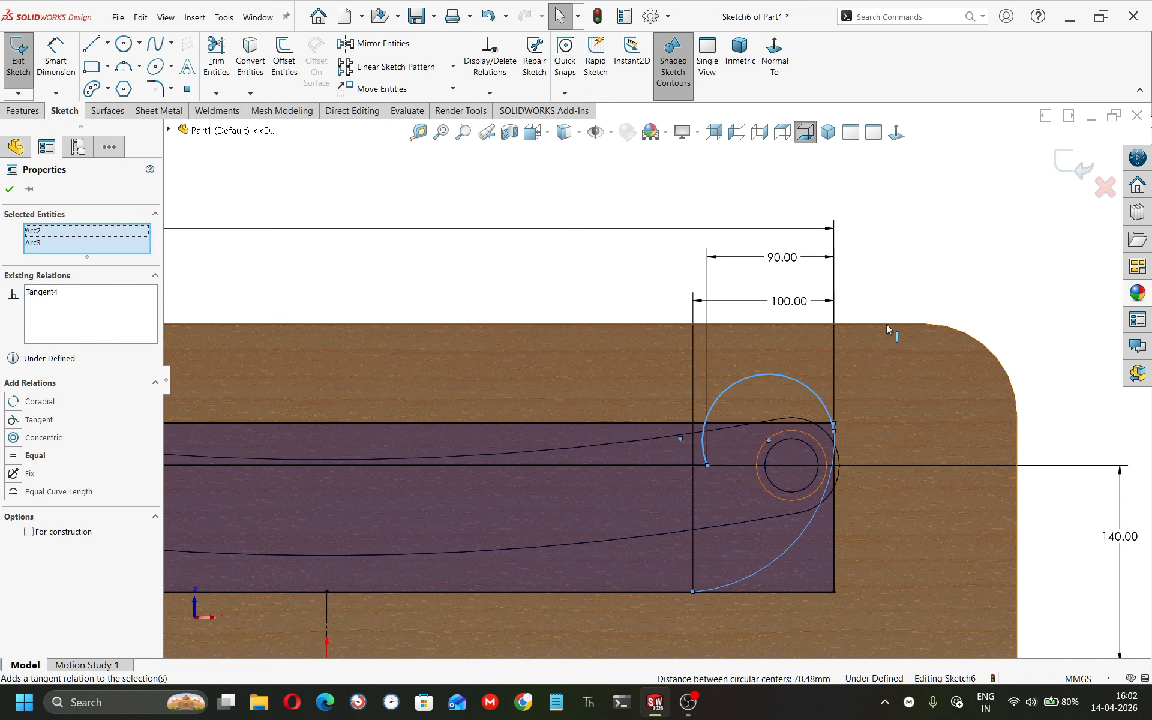
pyautogui.click(898, 278)
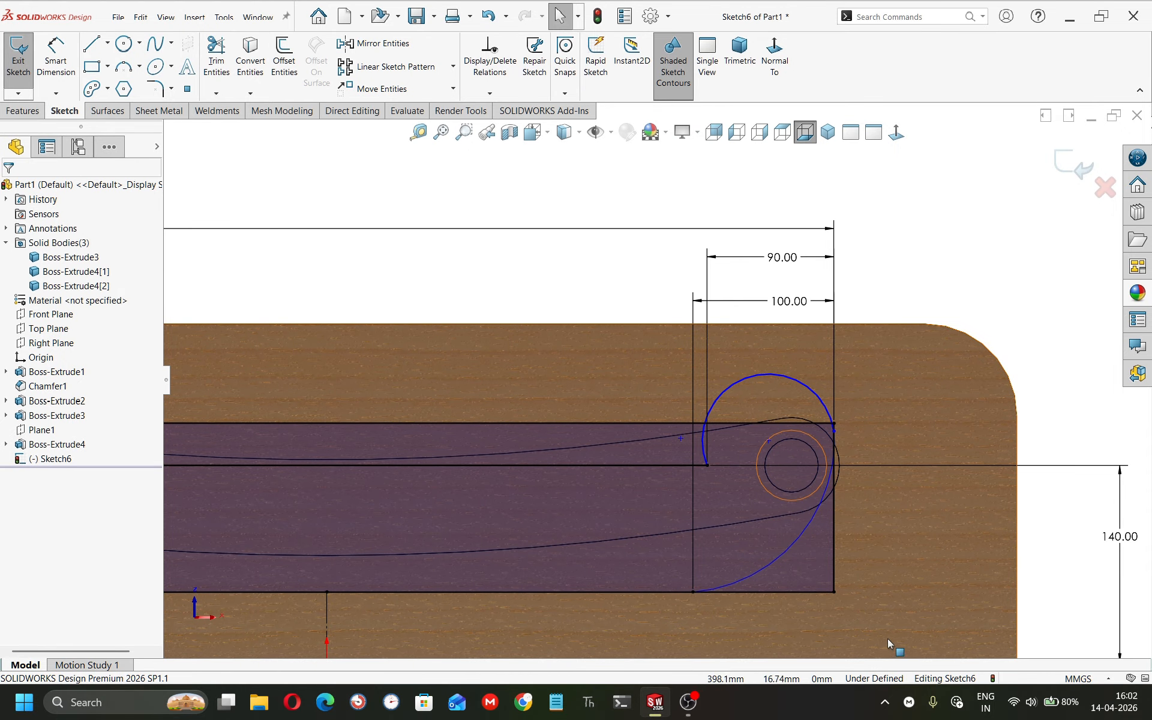
# Delete the lower arc that curves from the right edge down to the rectangle's bottom edge.
pyautogui.moveTo(899, 635)
pyautogui.mouseDown(button='right')
pyautogui.moveTo(914, 588)
pyautogui.moveTo(903, 581)
pyautogui.mouseUp(button='right')
pyautogui.press('Escape')
pyautogui.scroll(2, 858, 543)
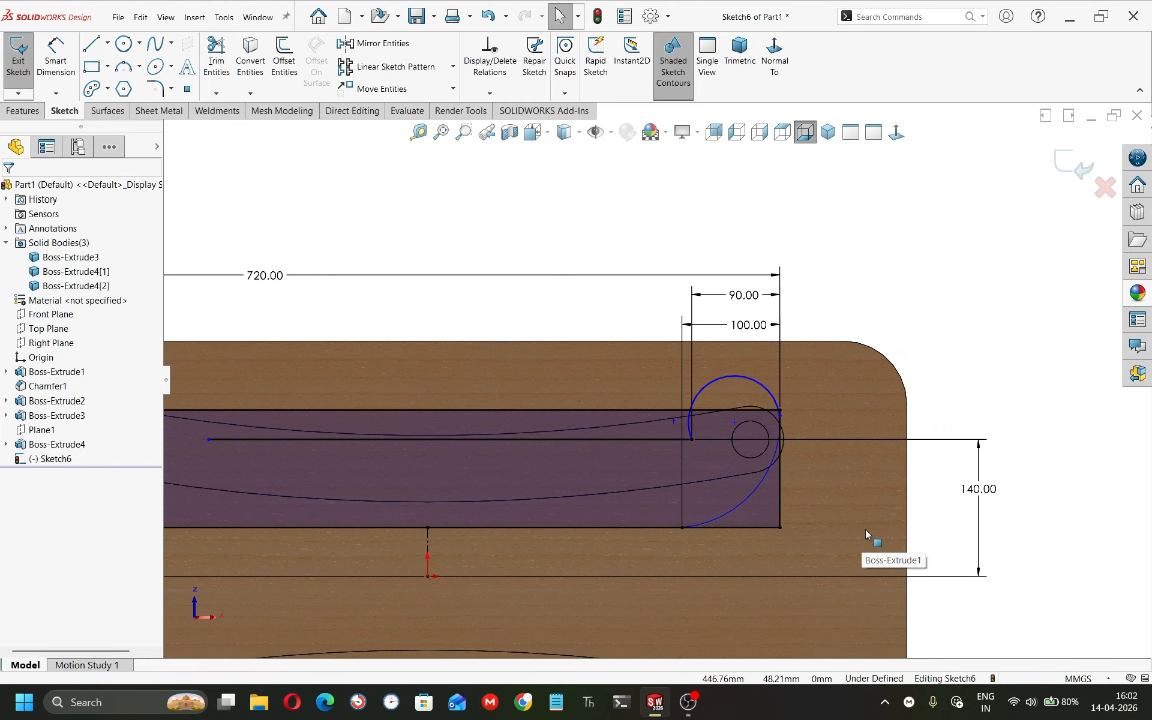
pyautogui.moveTo(901, 492); pyautogui.dragTo(932, 346, button='right')
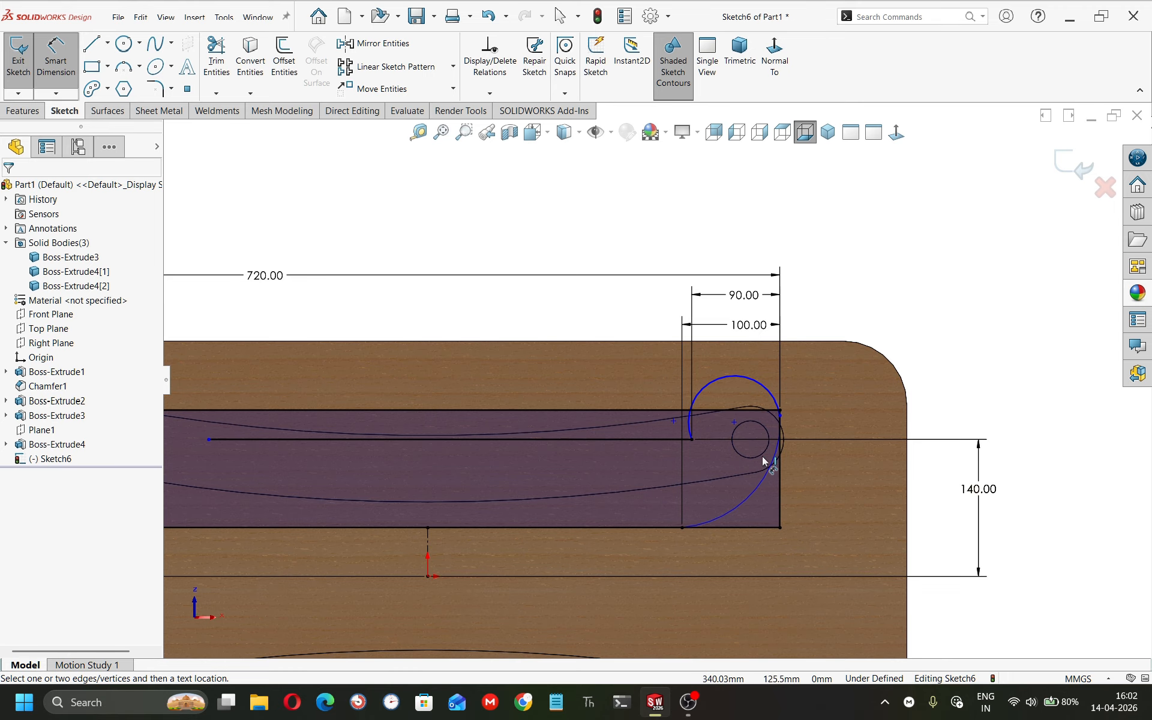
pyautogui.press('Escape')
pyautogui.click(742, 505)
pyautogui.press('Delete')
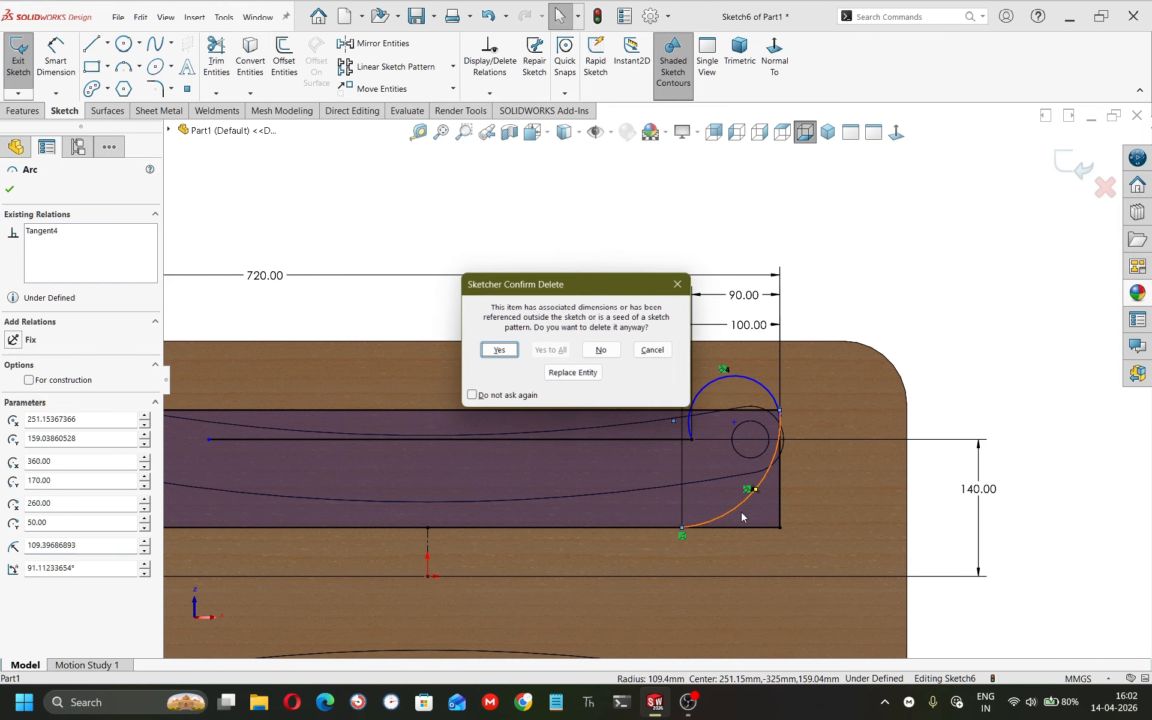
pyautogui.click(498, 348)
# Draw a new three-point arc from the upper arc's end down to the rectangle's bottom edge, curving around the leg hole.
pyautogui.moveTo(951, 555); pyautogui.dragTo(965, 479, button='right')
pyautogui.scroll(-5, 809, 418)
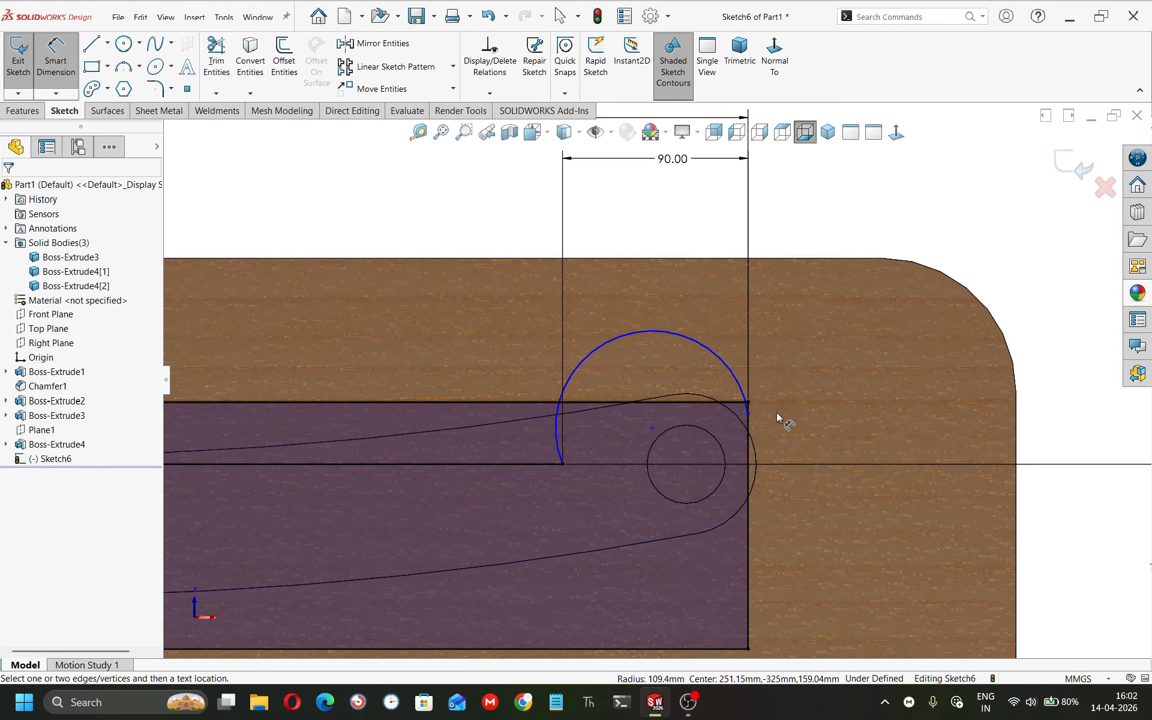
pyautogui.press('Escape')
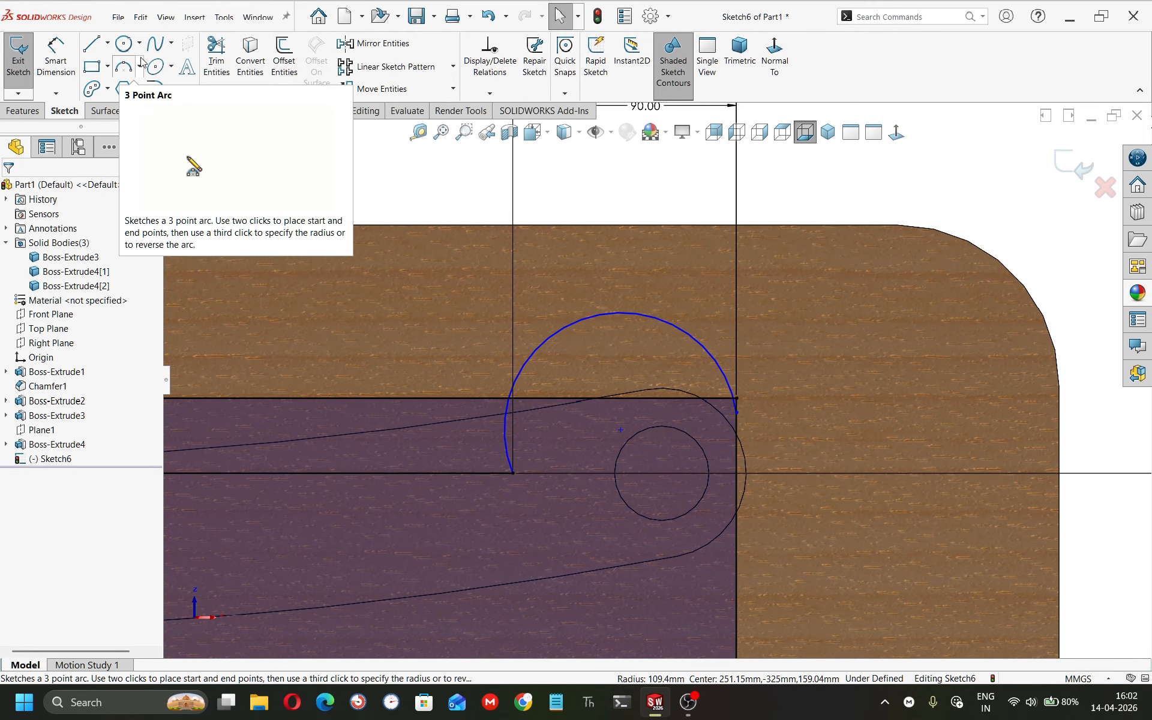
pyautogui.click(120, 72)
pyautogui.scroll(5, 690, 456)
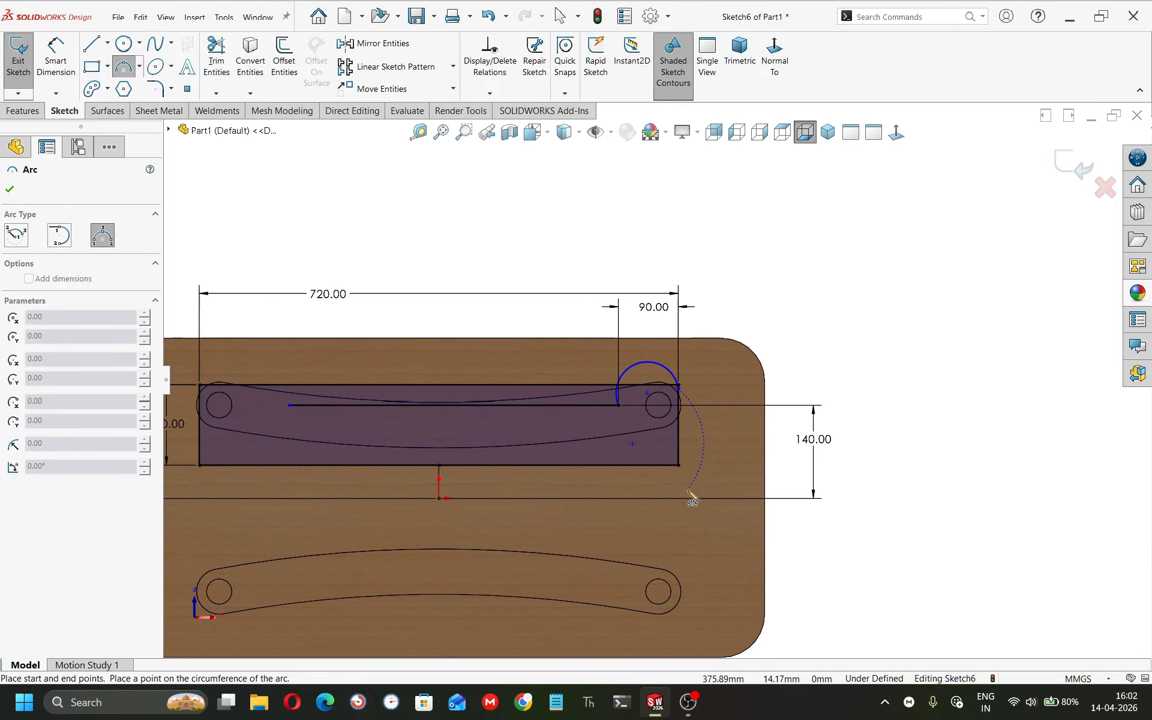
pyautogui.click(567, 465)
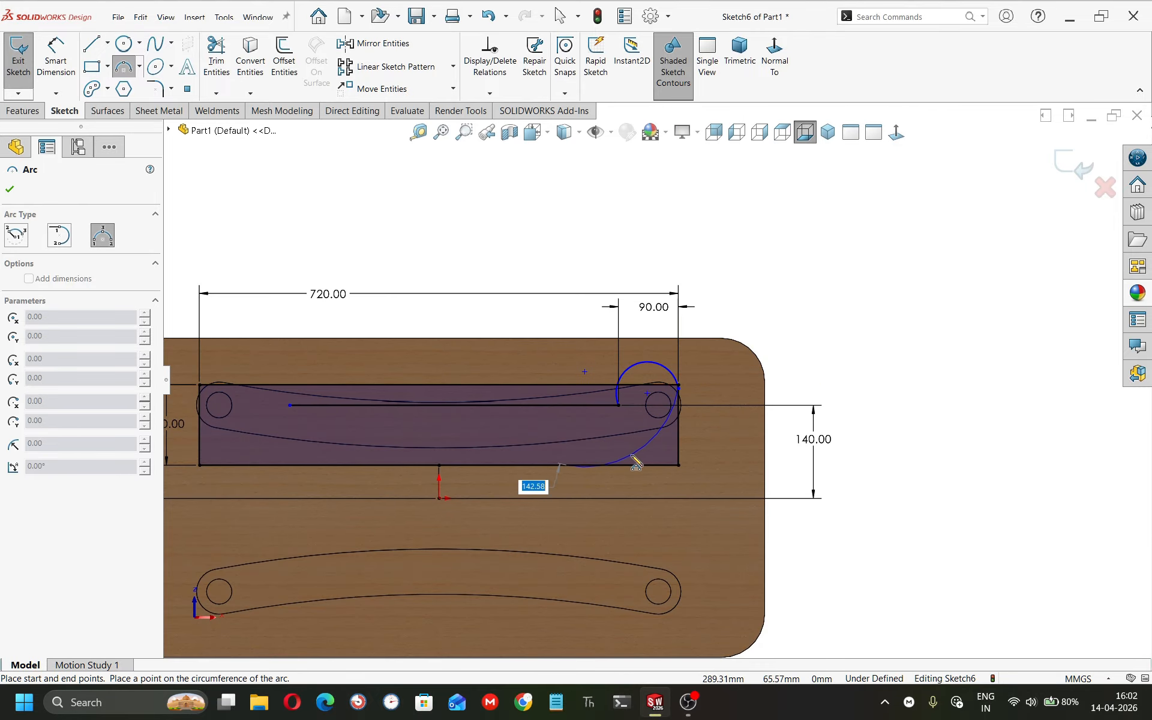
pyautogui.click(630, 454)
pyautogui.scroll(-5, 678, 423)
pyautogui.press('Escape')
# Make the new lower arc tangent to the upper arc.
pyautogui.click(654, 408)
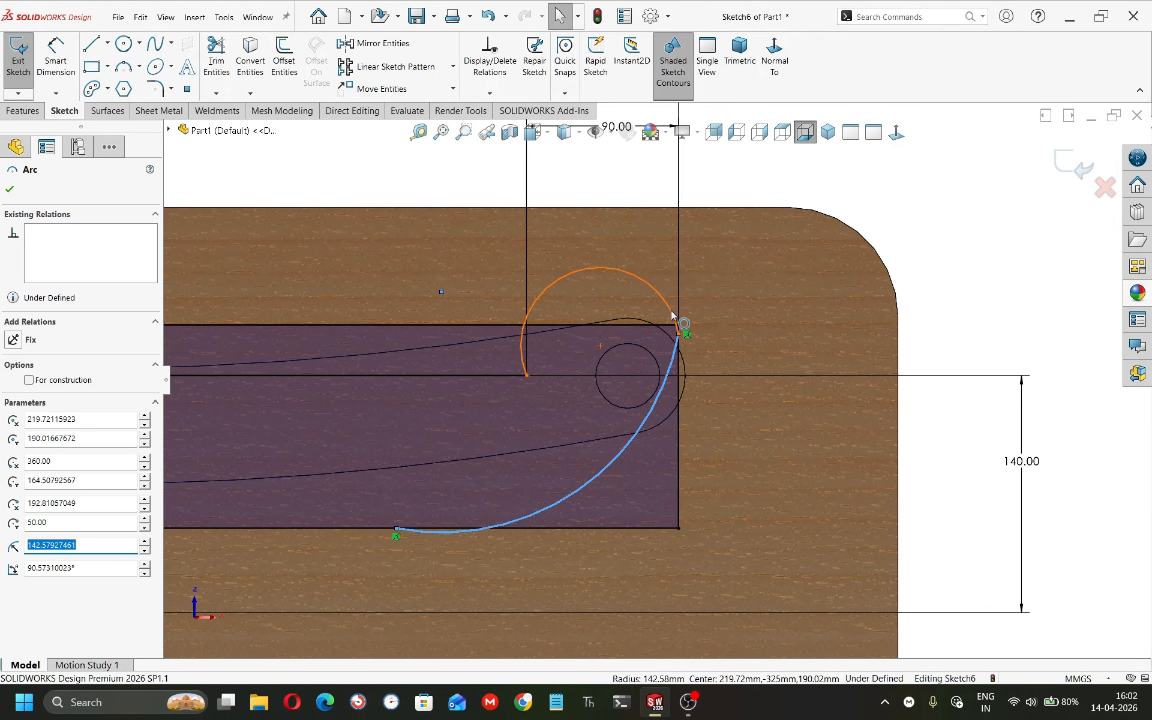
pyautogui.keyDown('ctrl'); pyautogui.click(667, 308); pyautogui.keyUp('ctrl')
pyautogui.click(719, 263)
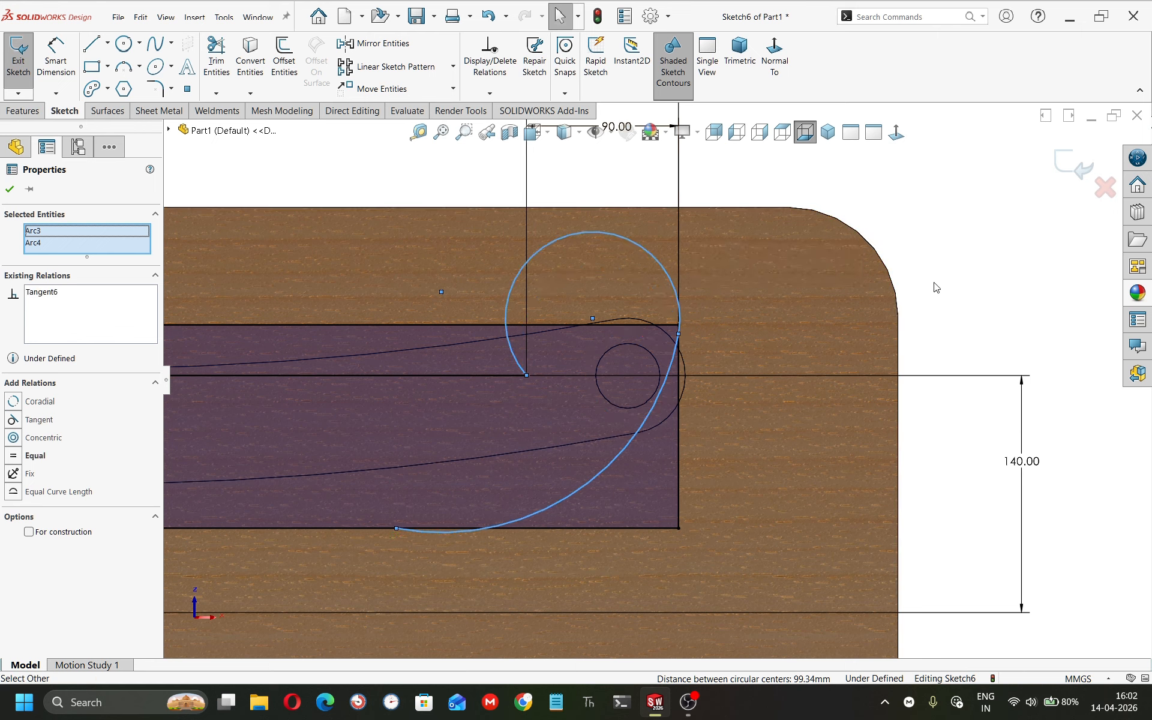
pyautogui.press('Escape')
# Move the arcs' junction down the right edge and dimension its height above the bottom edge as 70 mm.
pyautogui.moveTo(678, 333); pyautogui.dragTo(677, 391)
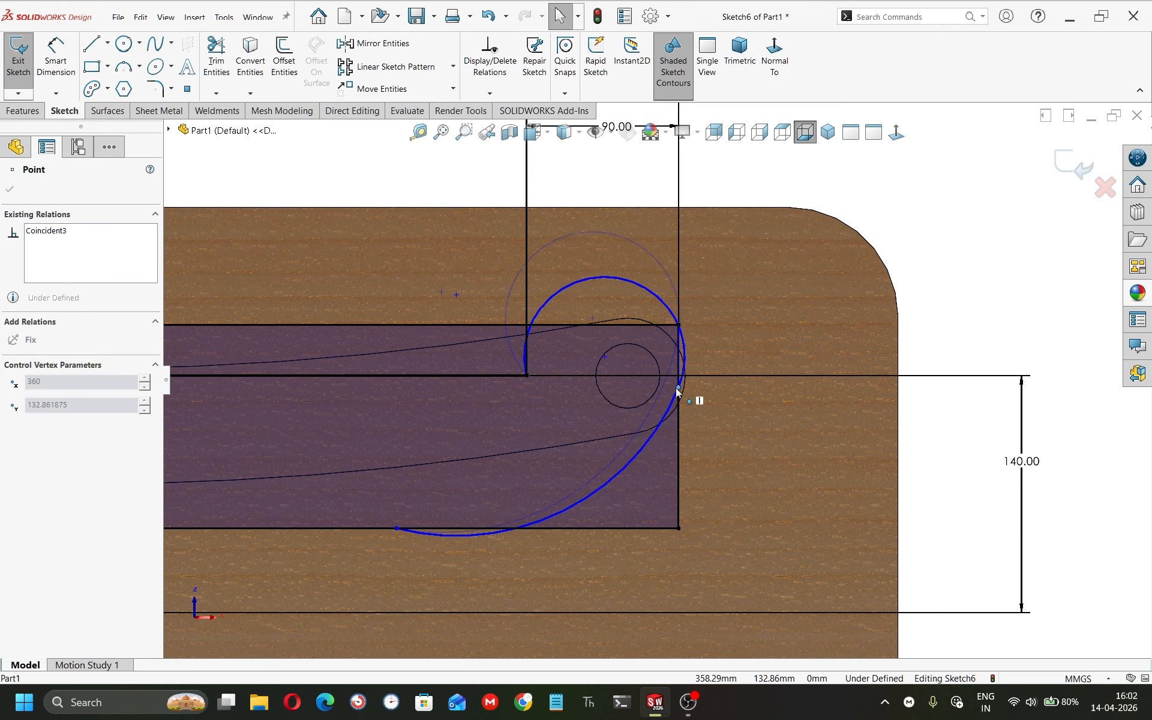
pyautogui.moveTo(927, 612); pyautogui.dragTo(829, 373, button='right')
pyautogui.click(612, 530)
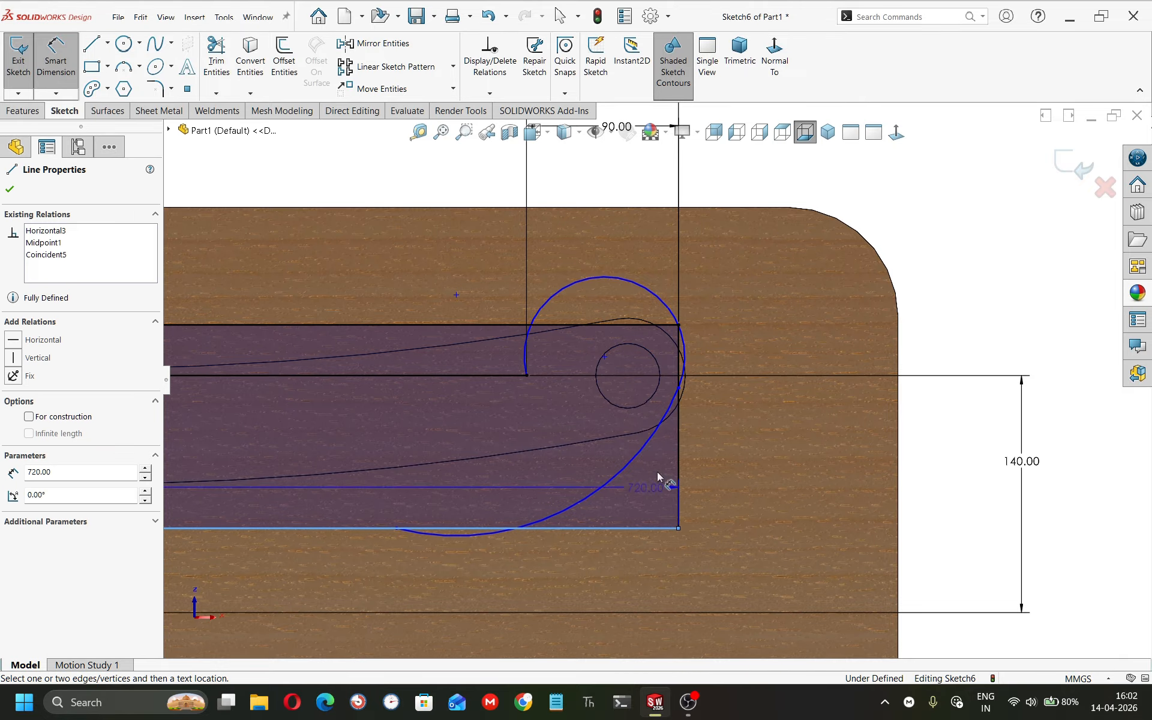
pyautogui.click(679, 387)
pyautogui.click(678, 384)
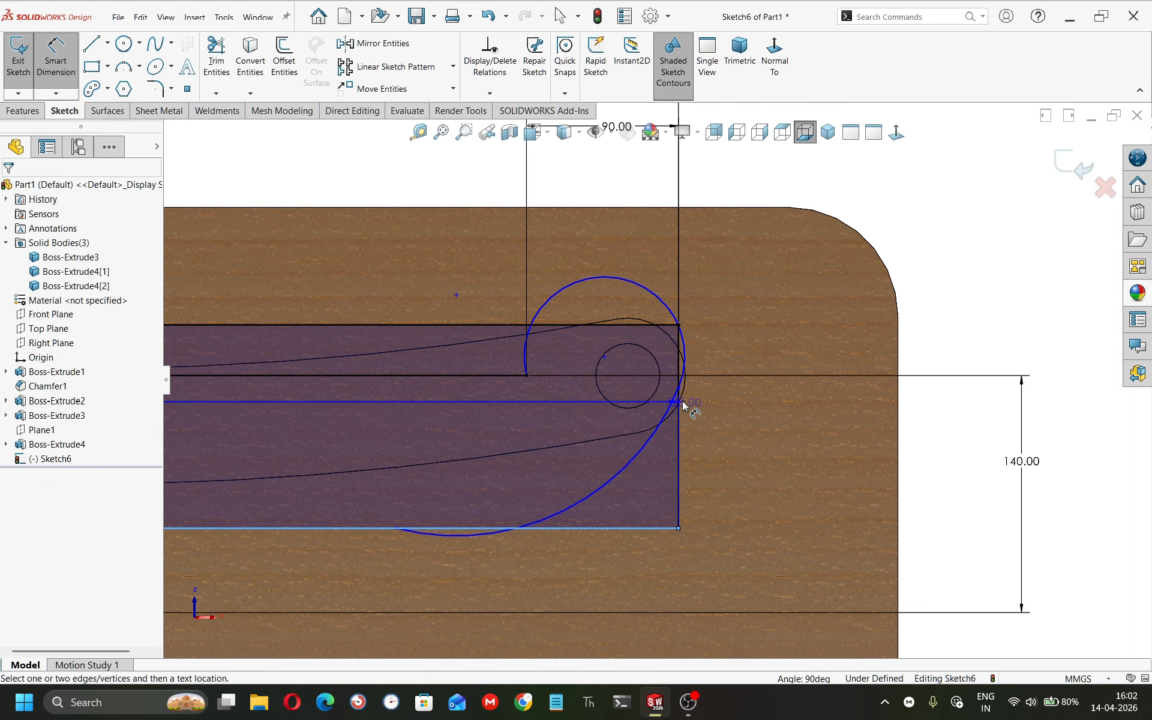
pyautogui.click(678, 387)
pyautogui.click(943, 454)
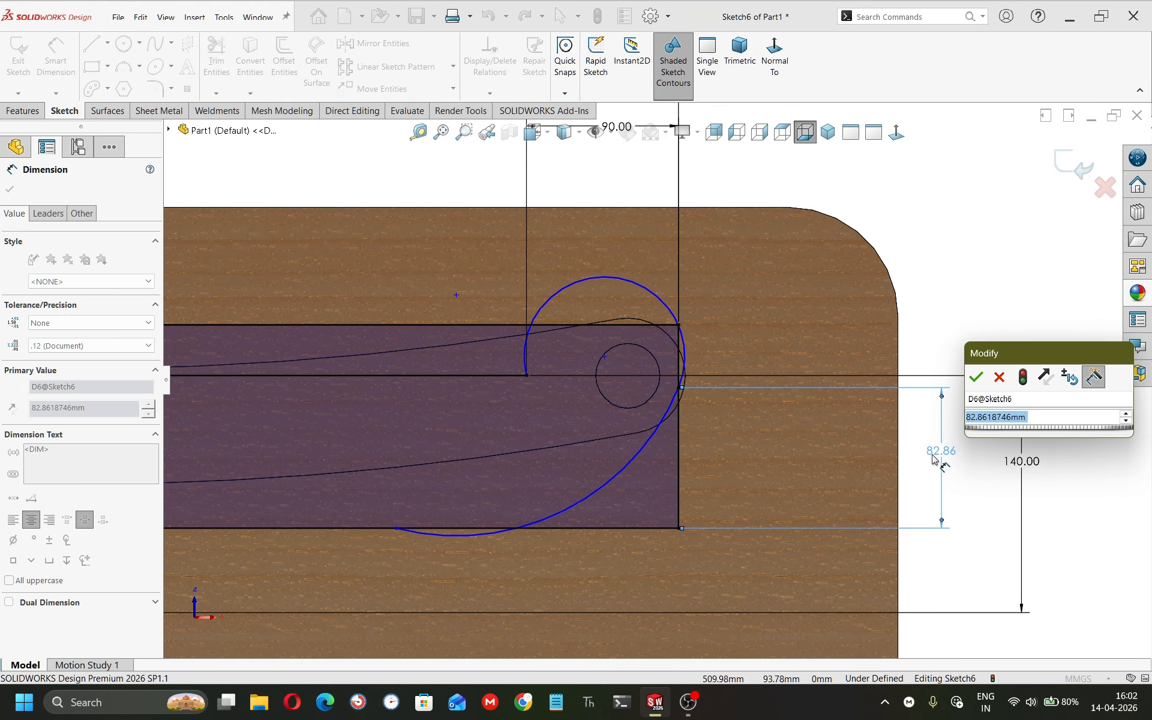
pyautogui.write('70')
pyautogui.press('Return')
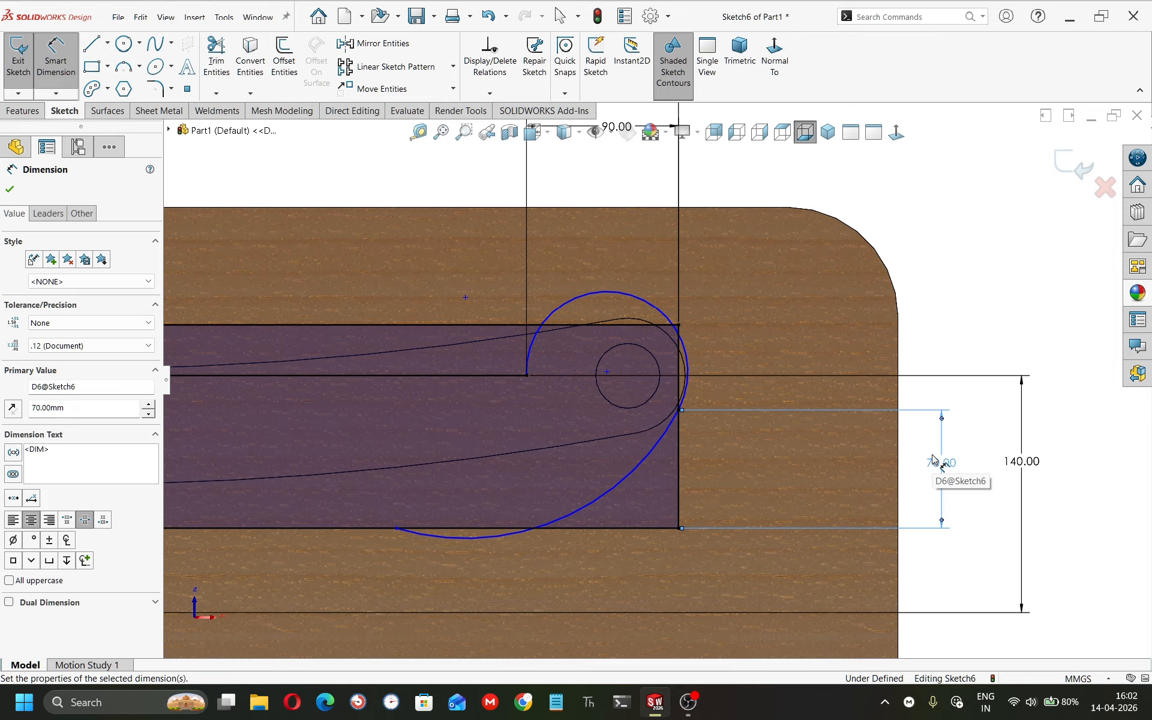
# Dimension the horizontal distance from the lower arc's end to the rectangle's bottom-right corner as 100 mm.
pyautogui.click(396, 528)
pyautogui.click(679, 528)
pyautogui.click(578, 587)
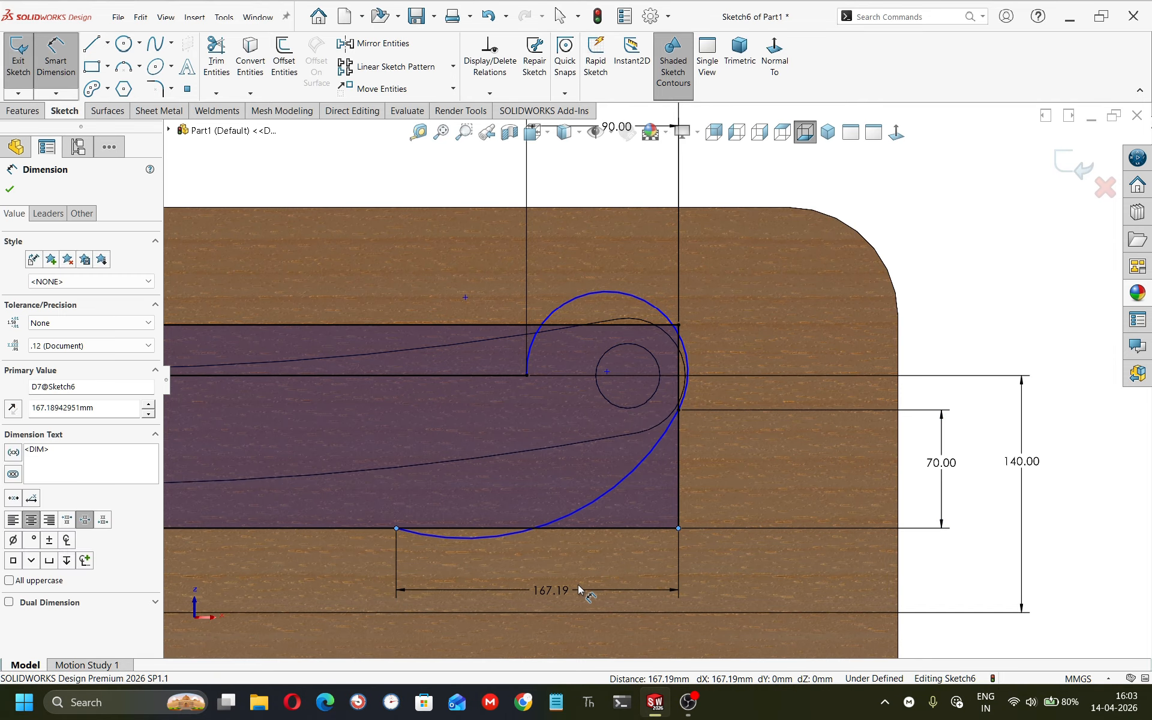
pyautogui.press('Return')
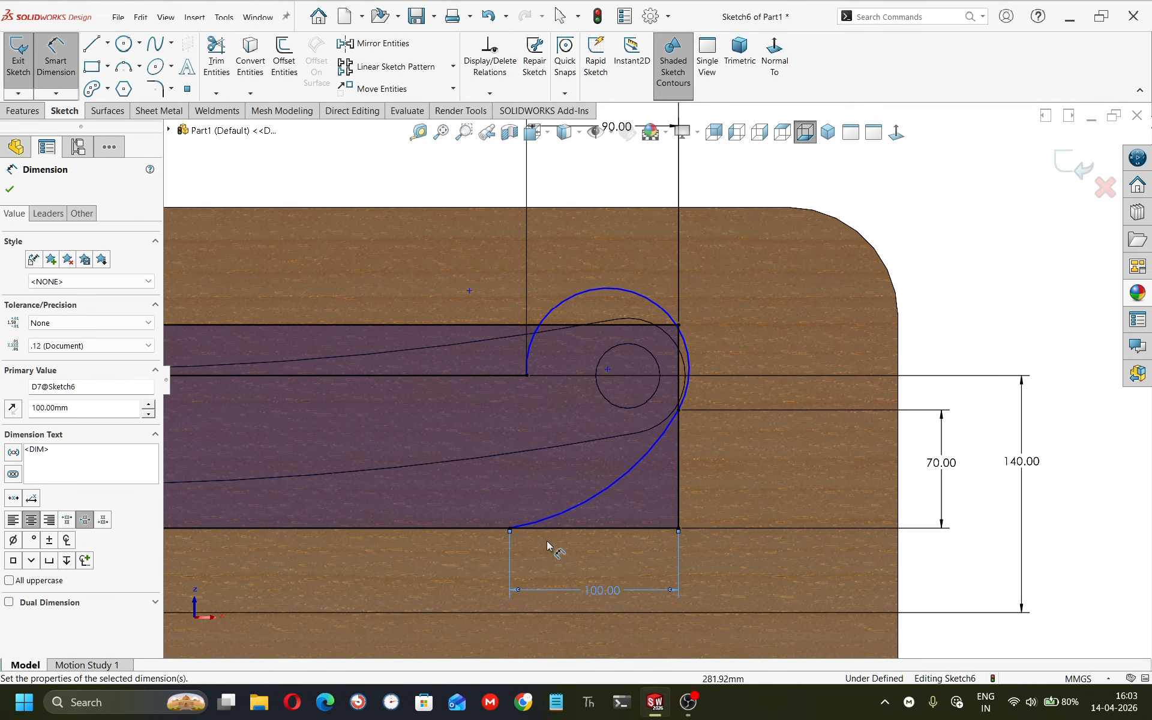
# Make the lower arc tangent to the rectangle's bottom edge.
pyautogui.press('Escape')
pyautogui.click(545, 522)
pyautogui.keyDown('ctrl'); pyautogui.click(557, 528); pyautogui.keyUp('ctrl')
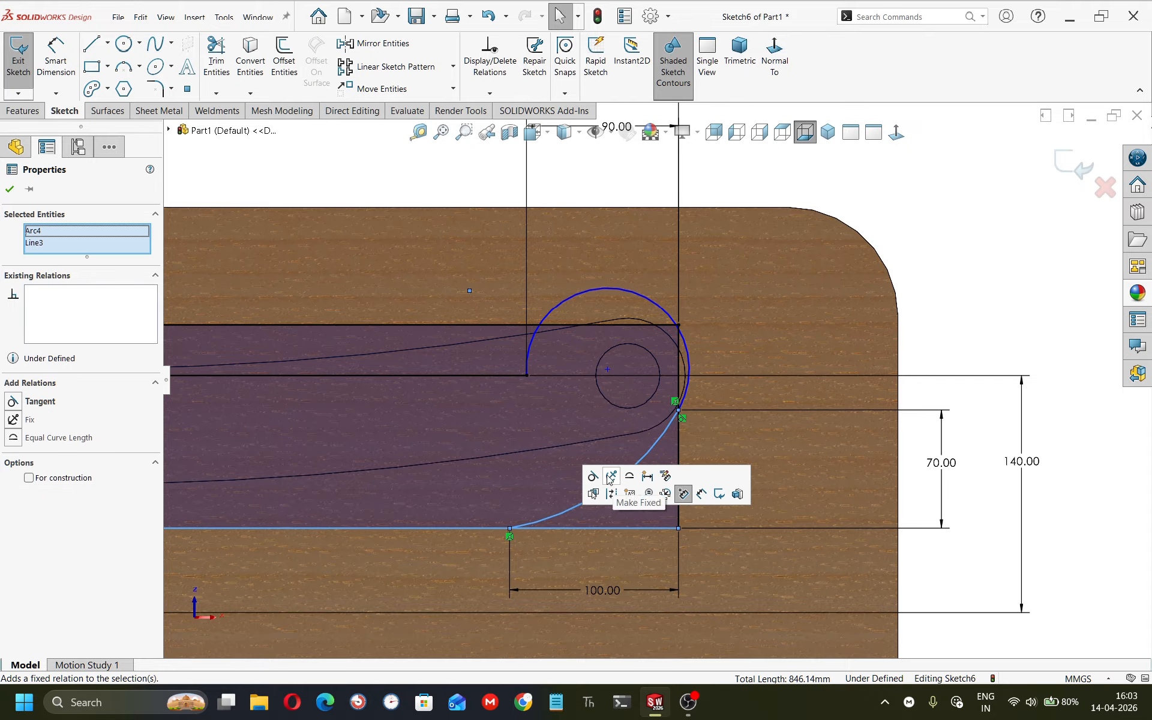
pyautogui.click(600, 478)
pyautogui.press('Escape')
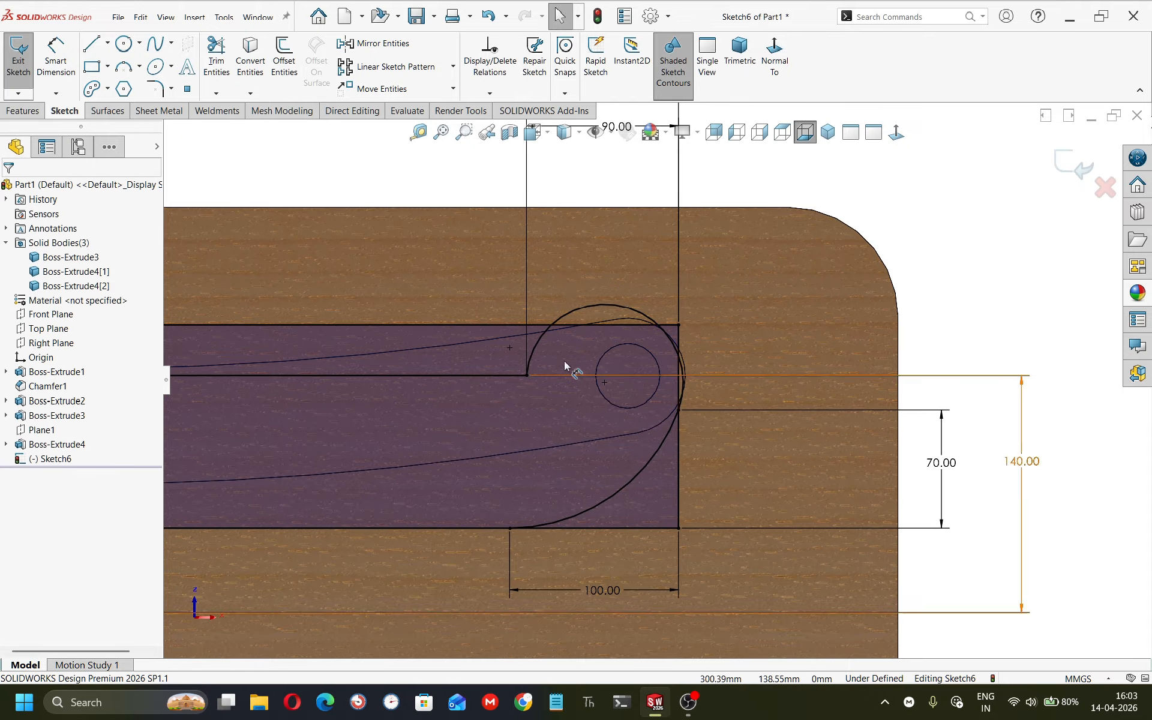
# Mirror the two arcs about the vertical centerline onto the left leg end.
pyautogui.moveTo(503, 383)
pyautogui.mouseDown(button='middle')
pyautogui.moveTo(540, 396)
pyautogui.moveTo(509, 394)
pyautogui.mouseUp(button='middle')
pyautogui.moveTo(521, 446)
pyautogui.mouseDown(button='middle')
pyautogui.moveTo(528, 270)
pyautogui.moveTo(539, 295)
pyautogui.mouseUp(button='middle')
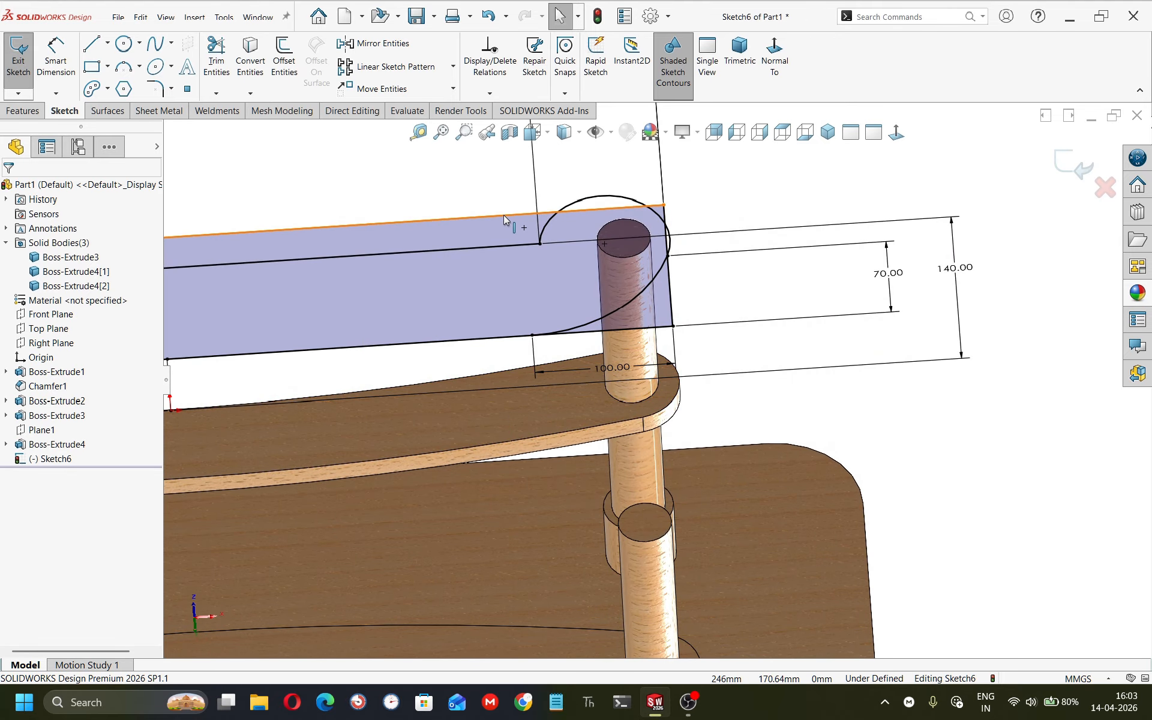
pyautogui.scroll(5, 454, 333)
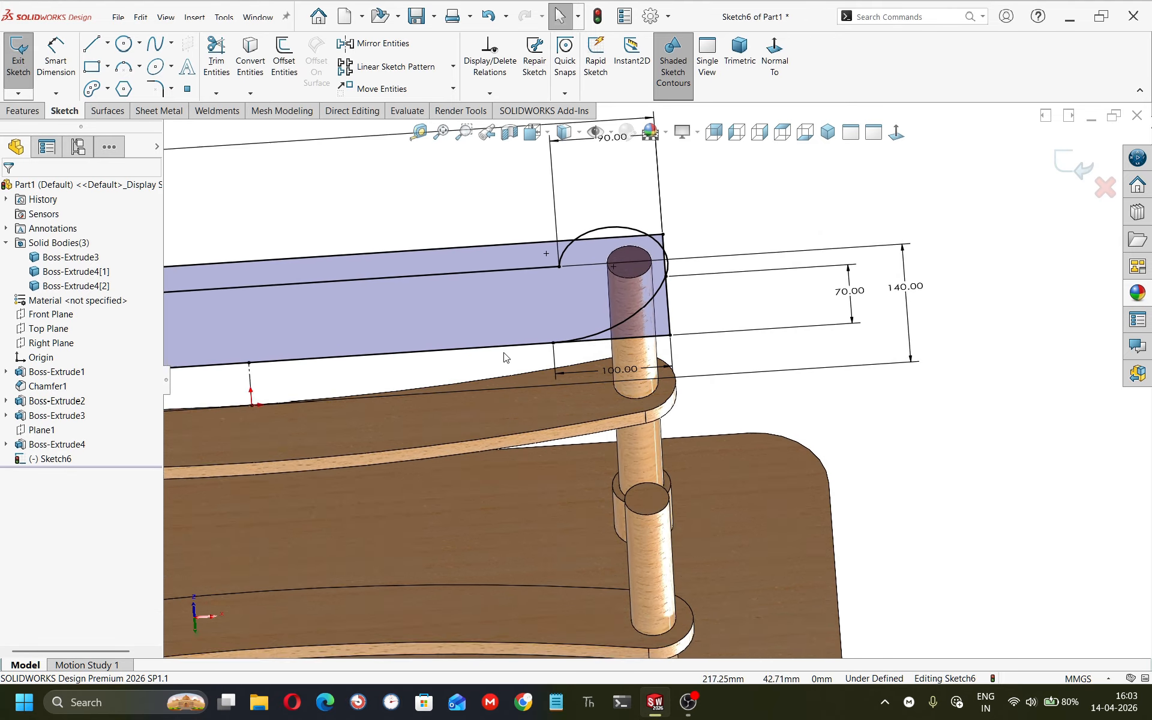
pyautogui.scroll(-3, 455, 333)
pyautogui.moveTo(455, 333); pyautogui.dragTo(490, 432, button='middle')
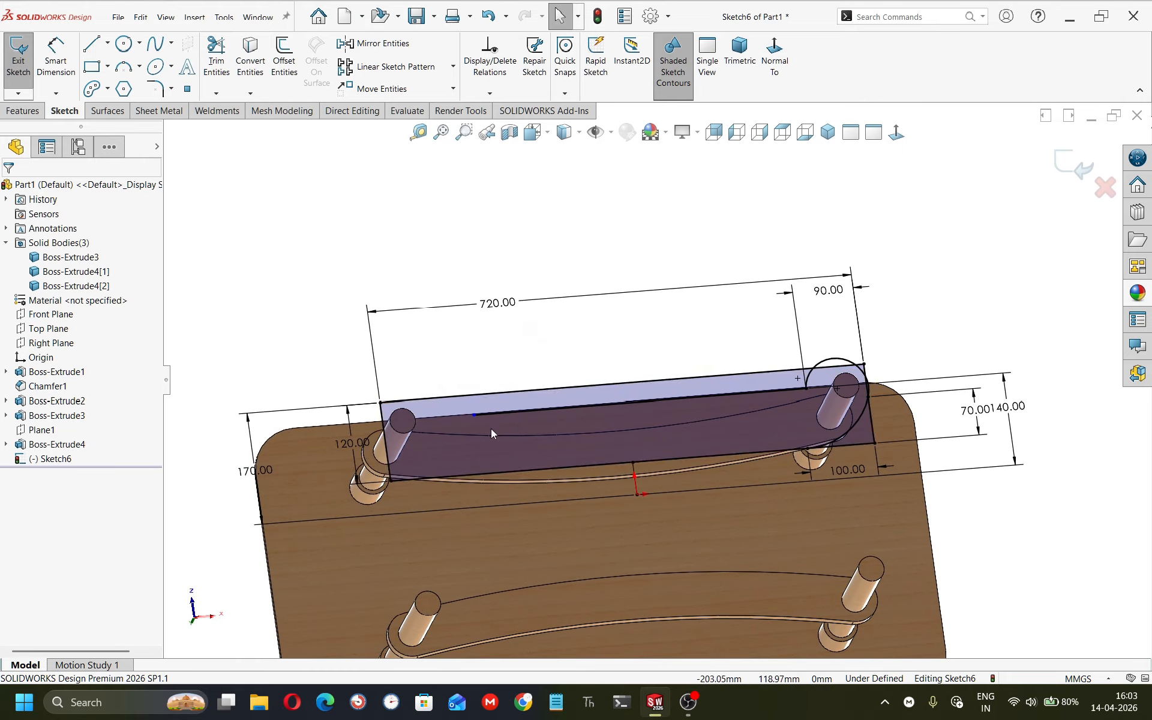
pyautogui.press('l')
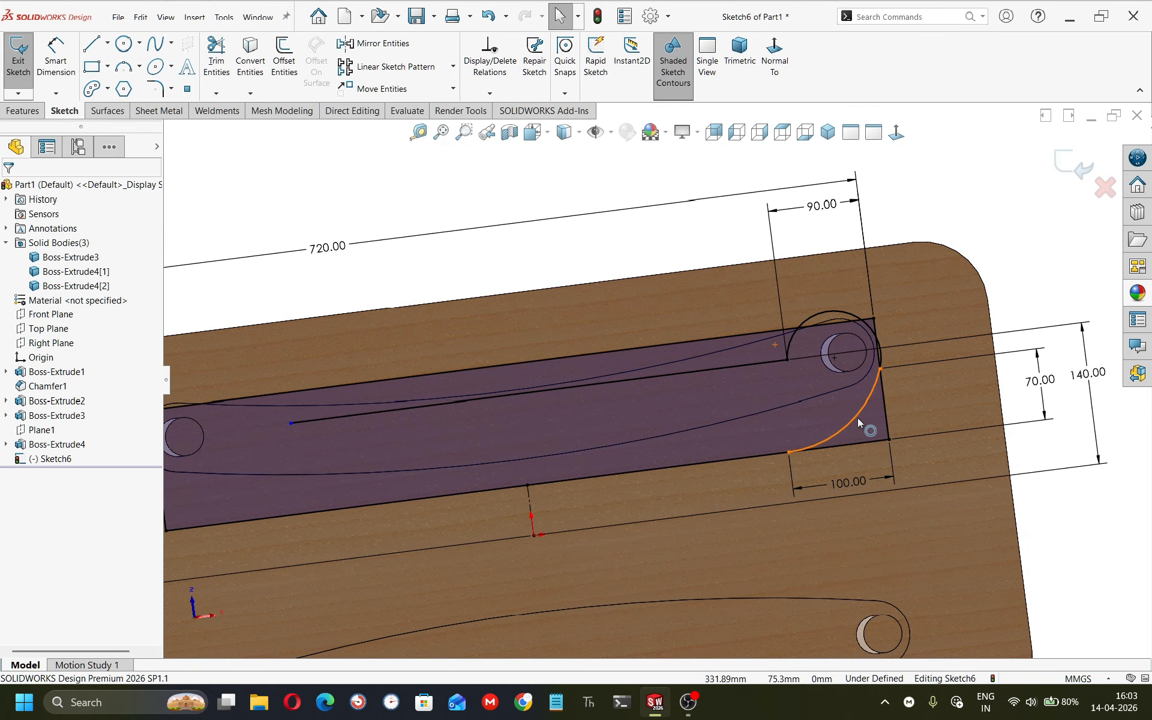
pyautogui.click(858, 417)
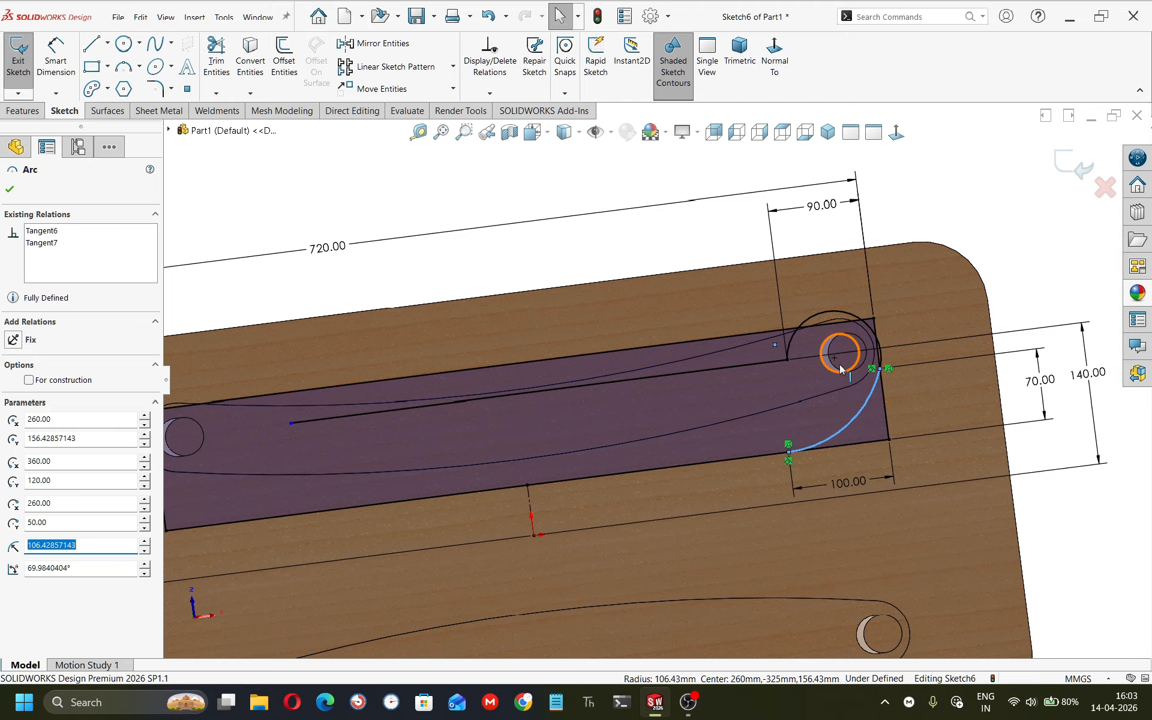
pyautogui.keyDown('ctrl'); pyautogui.click(815, 315); pyautogui.keyUp('ctrl')
pyautogui.keyDown('ctrl'); pyautogui.click(531, 492); pyautogui.keyUp('ctrl')
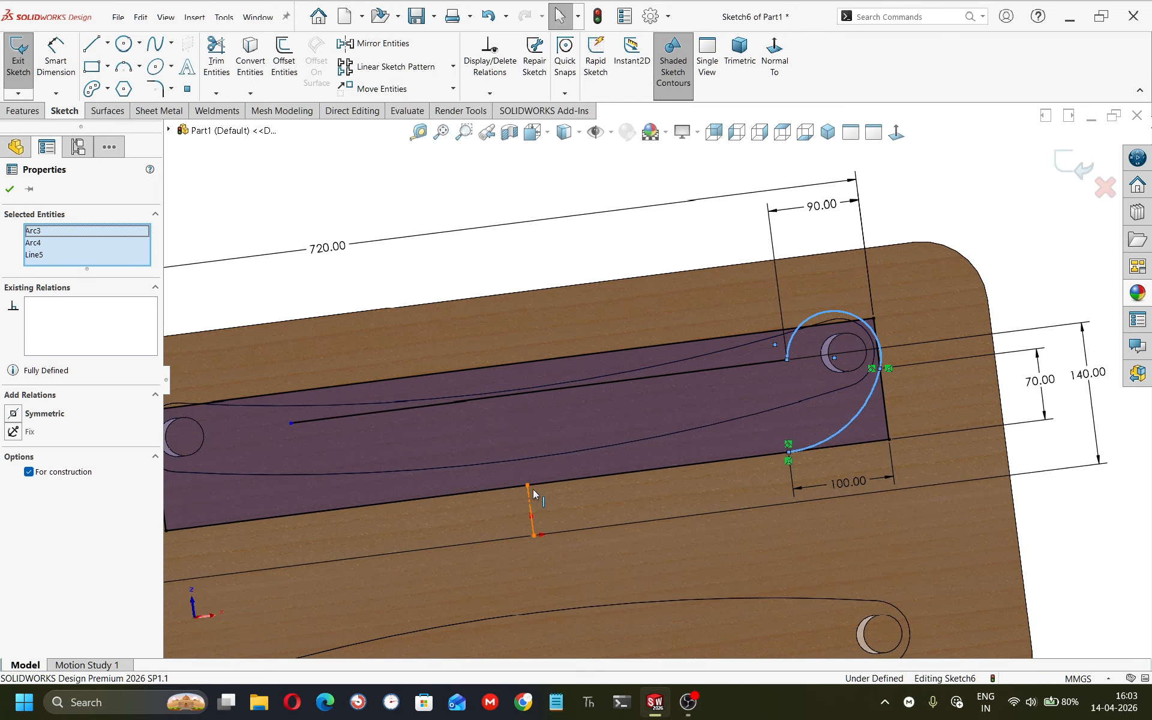
pyautogui.click(380, 45)
pyautogui.scroll(5, 509, 376)
pyautogui.scroll(-3, 453, 384)
pyautogui.moveTo(454, 386)
pyautogui.mouseDown(button='middle')
pyautogui.moveTo(482, 371)
pyautogui.moveTo(473, 358)
pyautogui.mouseUp(button='middle')
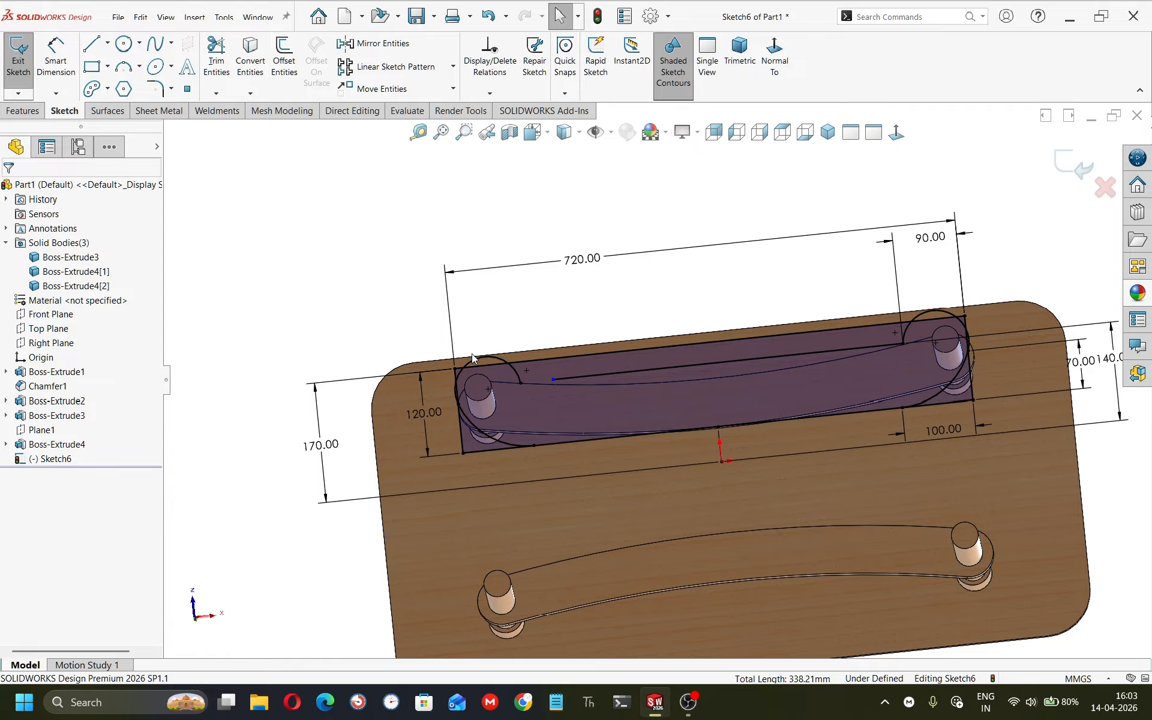
# Make the mirrored arc's end coincident with the straight line's left end.
pyautogui.click(551, 380)
pyautogui.keyDown('ctrl'); pyautogui.click(520, 383); pyautogui.keyUp('ctrl')
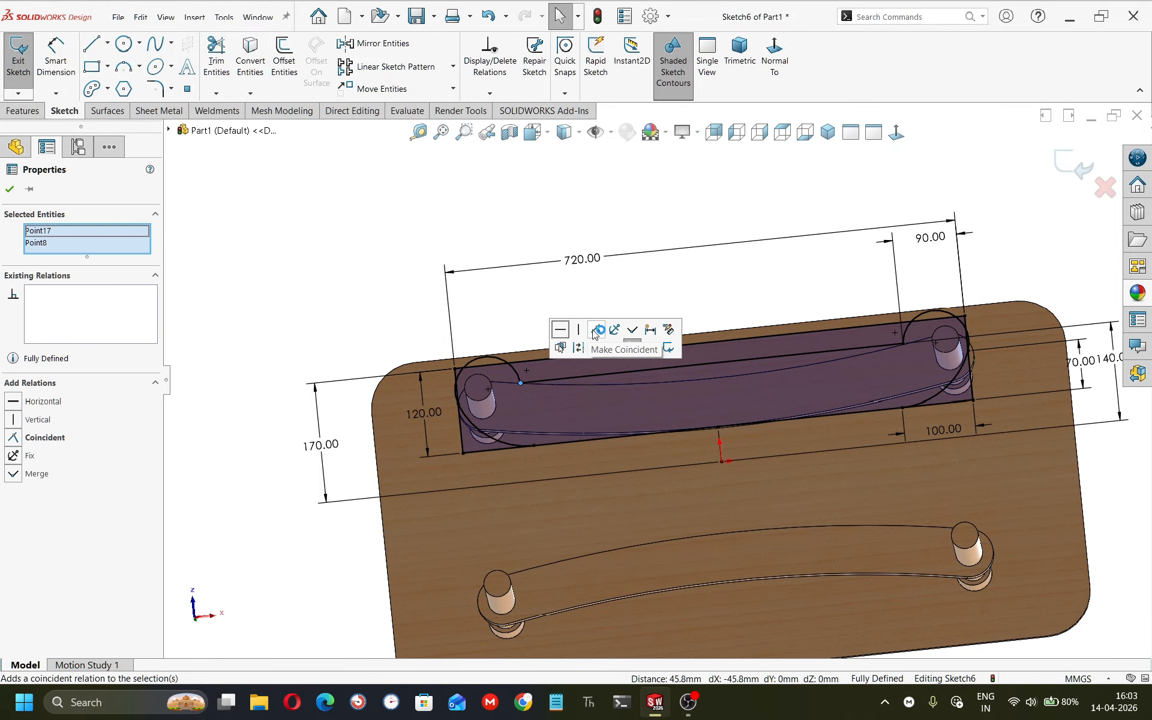
pyautogui.click(596, 331)
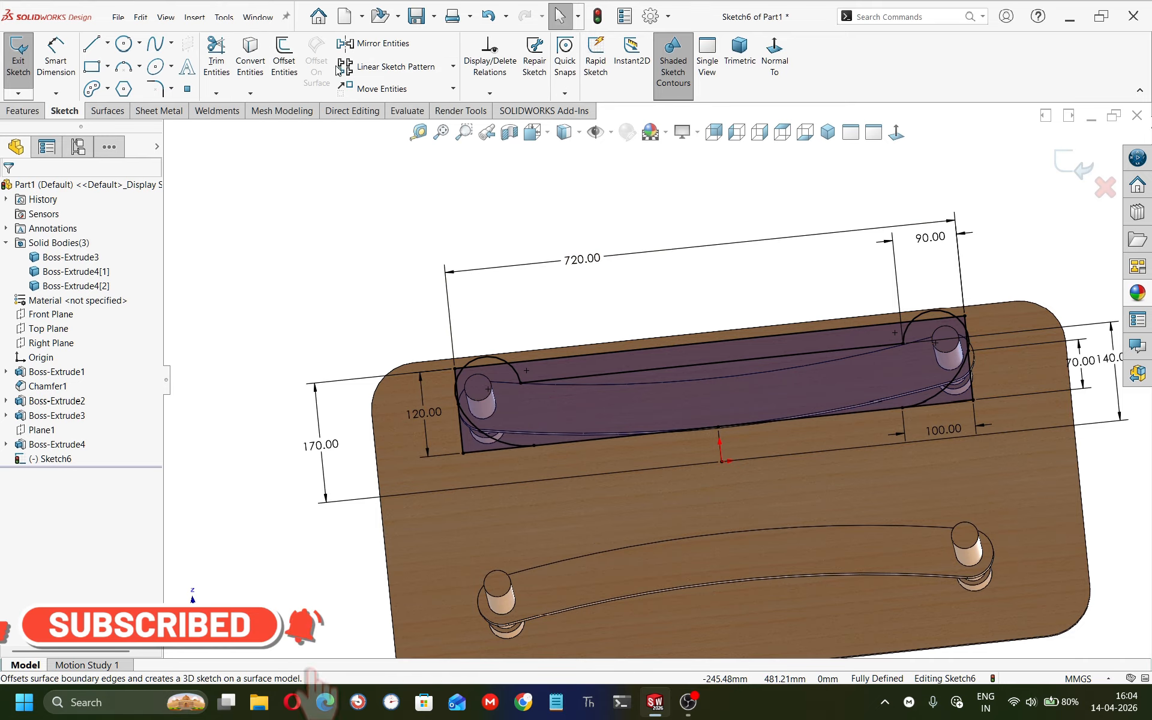
# Power-trim the overlapping arc and line segments around the leg holes to leave one closed rail outline.
pyautogui.click(216, 60)
pyautogui.scroll(-5, 559, 437)
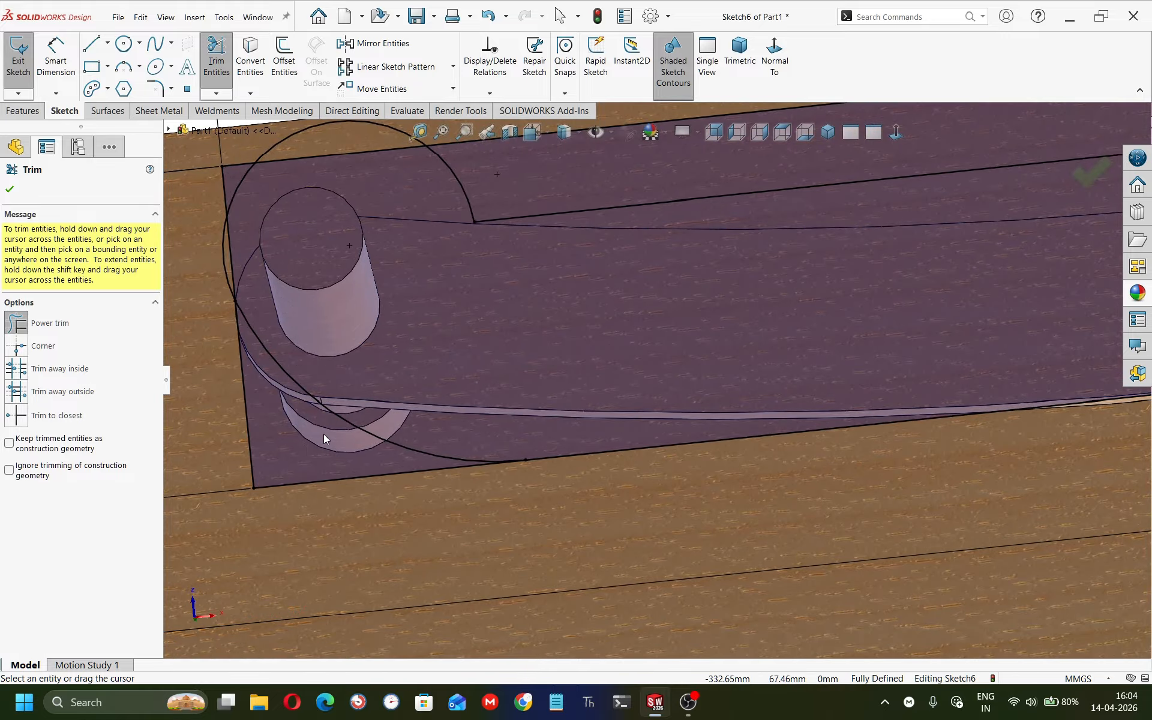
pyautogui.moveTo(323, 434)
pyautogui.mouseDown()
pyautogui.moveTo(245, 455)
pyautogui.moveTo(292, 473)
pyautogui.moveTo(287, 445)
pyautogui.mouseUp()
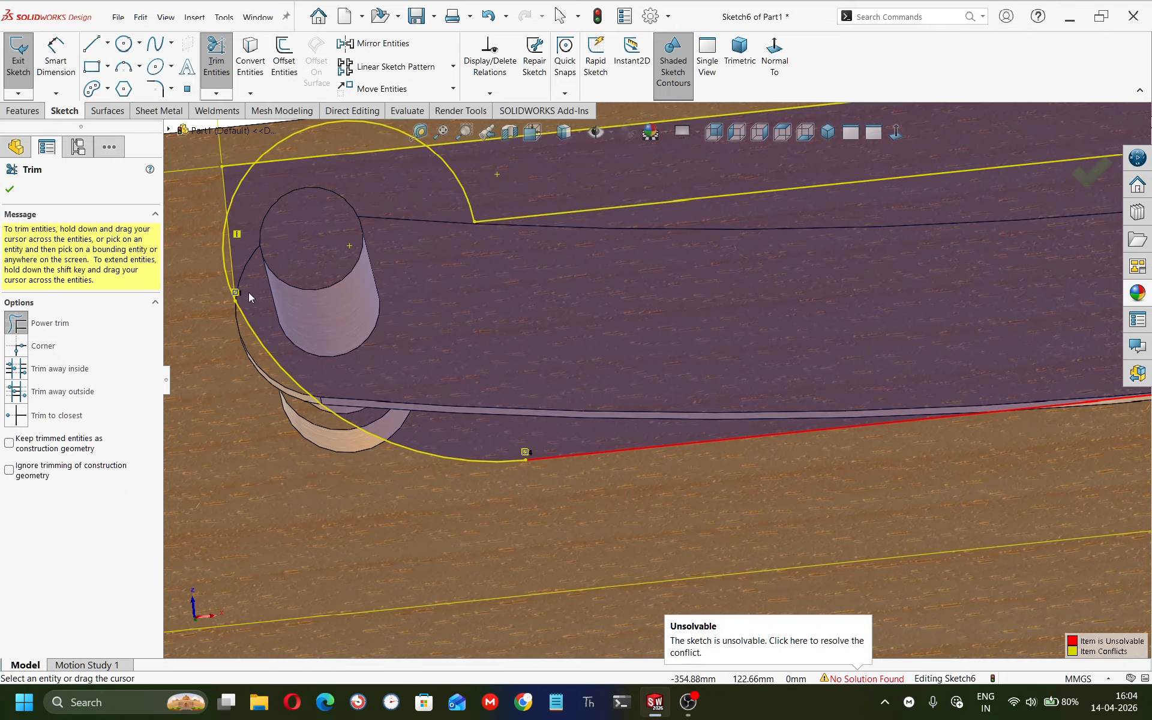
pyautogui.scroll(3, 441, 277)
pyautogui.scroll(-6, 530, 360)
pyautogui.moveTo(539, 312)
pyautogui.mouseDown()
pyautogui.moveTo(565, 306)
pyautogui.moveTo(590, 240)
pyautogui.mouseUp()
pyautogui.scroll(-5, 588, 390)
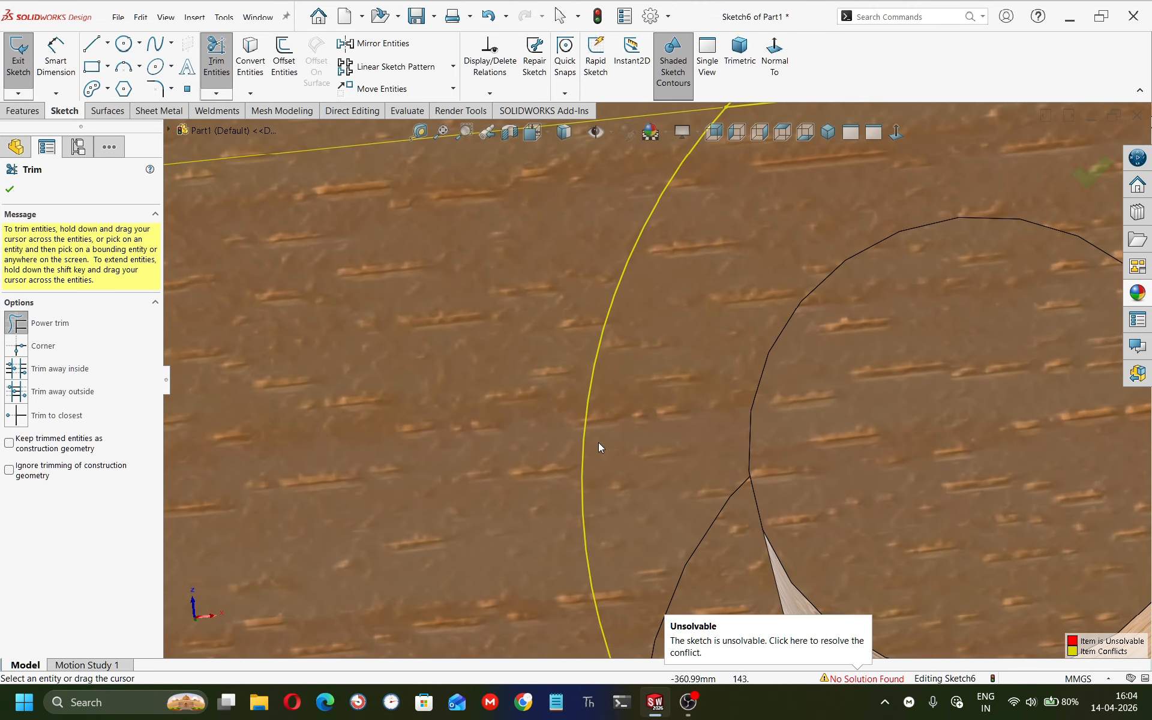
pyautogui.scroll(8, 630, 473)
pyautogui.scroll(-2, 762, 510)
pyautogui.scroll(2, 810, 504)
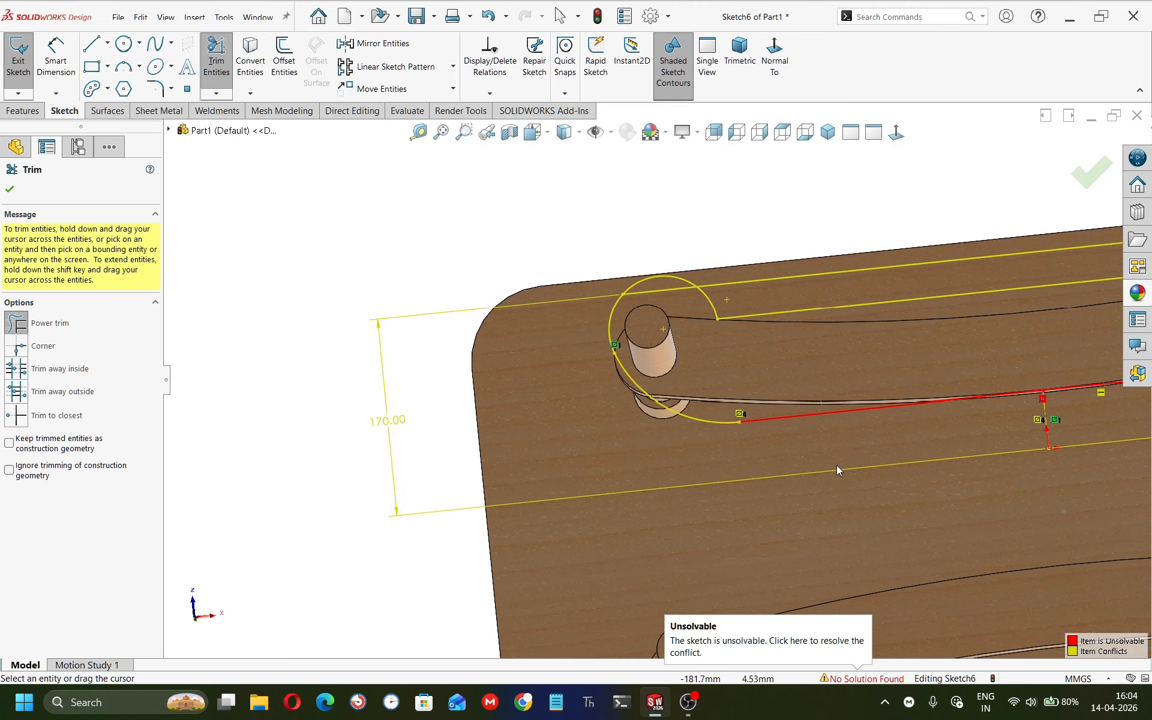
pyautogui.scroll(5, 838, 470)
pyautogui.scroll(-8, 828, 390)
pyautogui.moveTo(805, 318); pyautogui.dragTo(833, 366)
pyautogui.moveTo(745, 370); pyautogui.dragTo(739, 343)
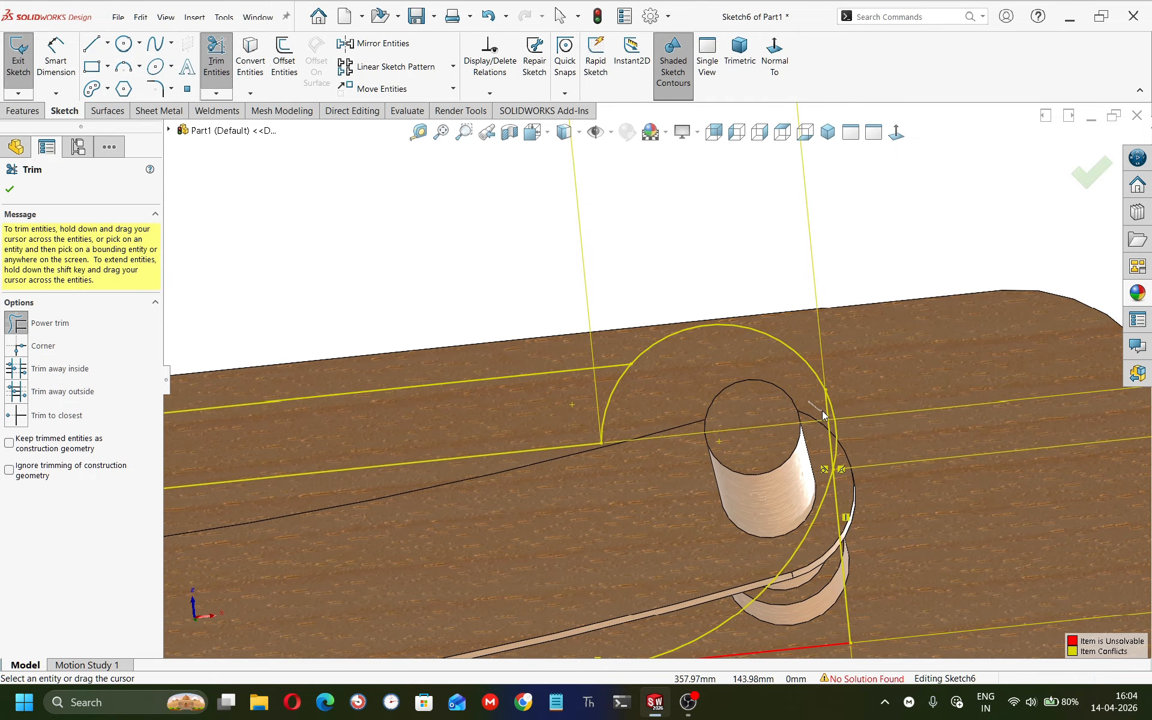
pyautogui.moveTo(827, 413); pyautogui.dragTo(818, 521)
pyautogui.scroll(3, 827, 501)
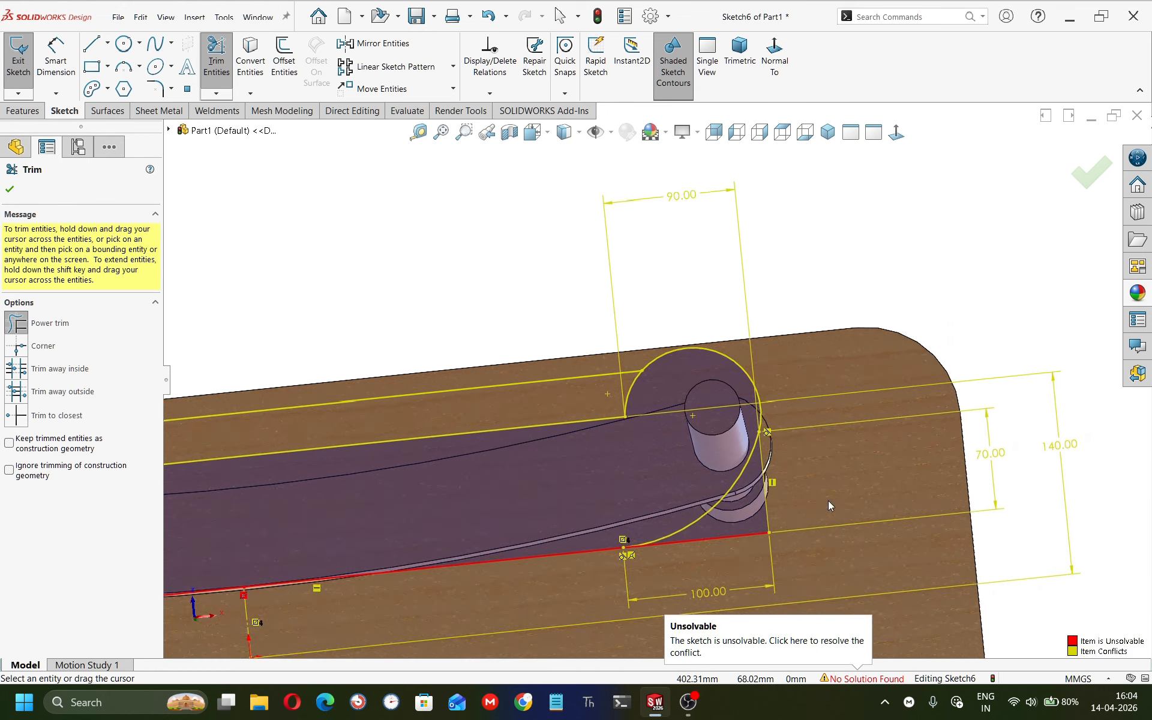
pyautogui.scroll(-2, 827, 501)
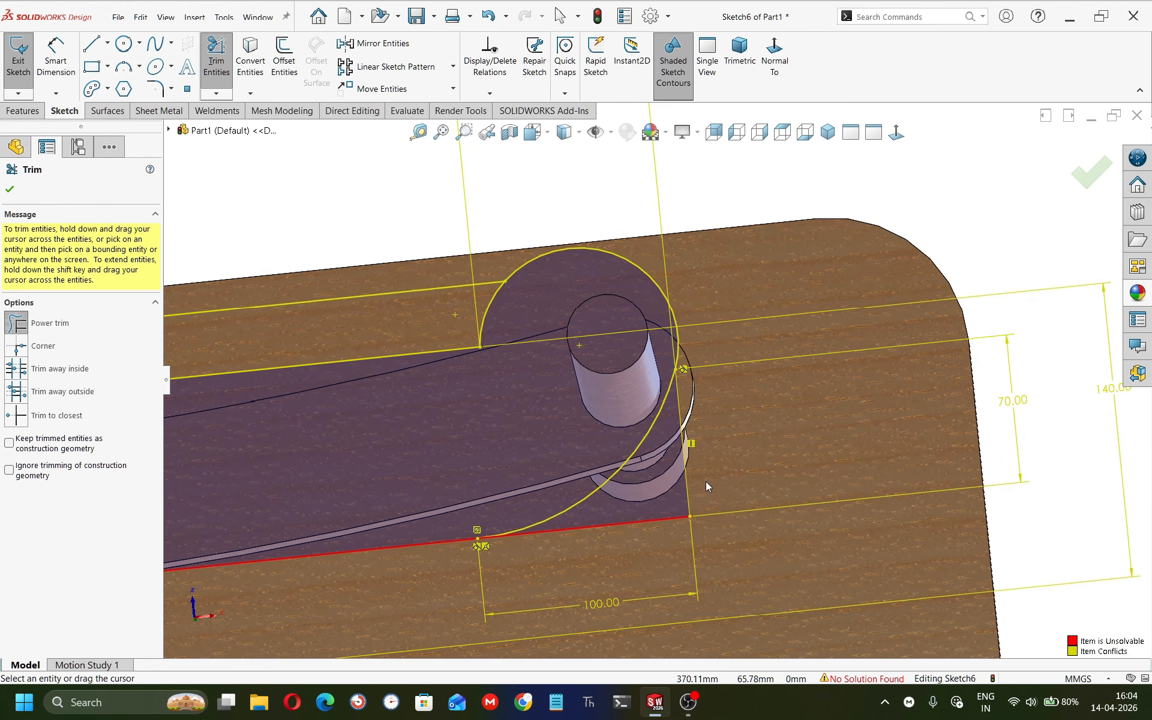
pyautogui.moveTo(689, 488); pyautogui.dragTo(657, 543)
pyautogui.scroll(6, 564, 457)
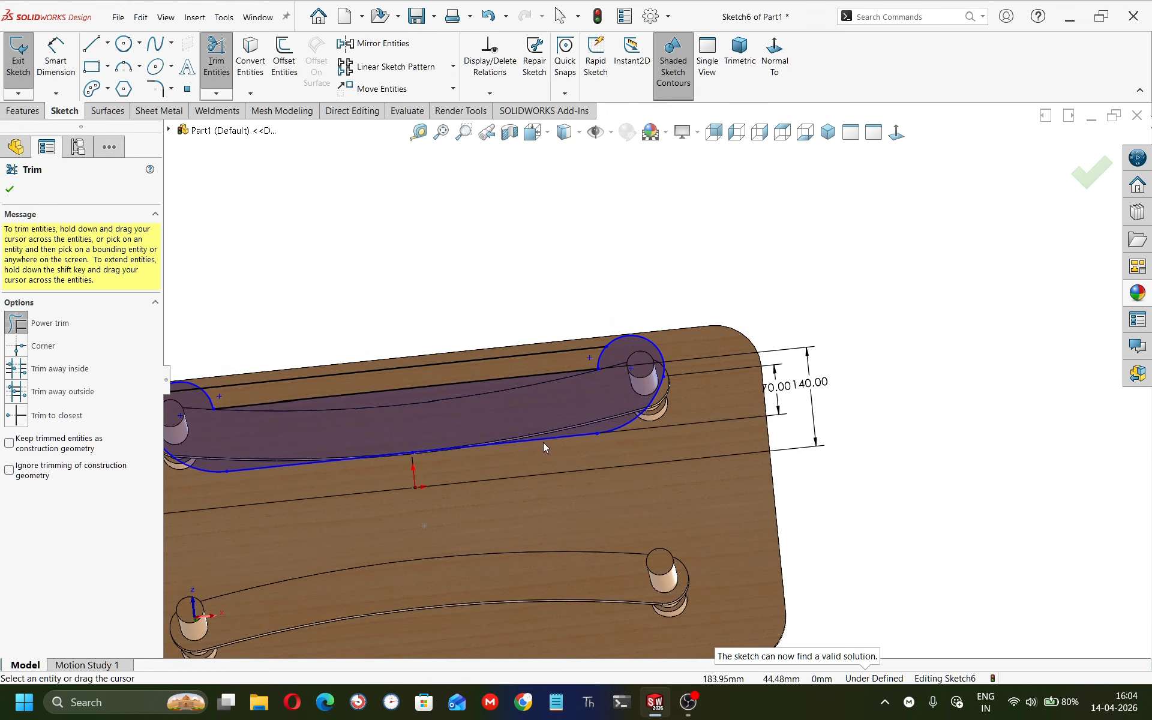
pyautogui.scroll(-3, 533, 429)
pyautogui.moveTo(516, 422); pyautogui.dragTo(684, 180, button='middle')
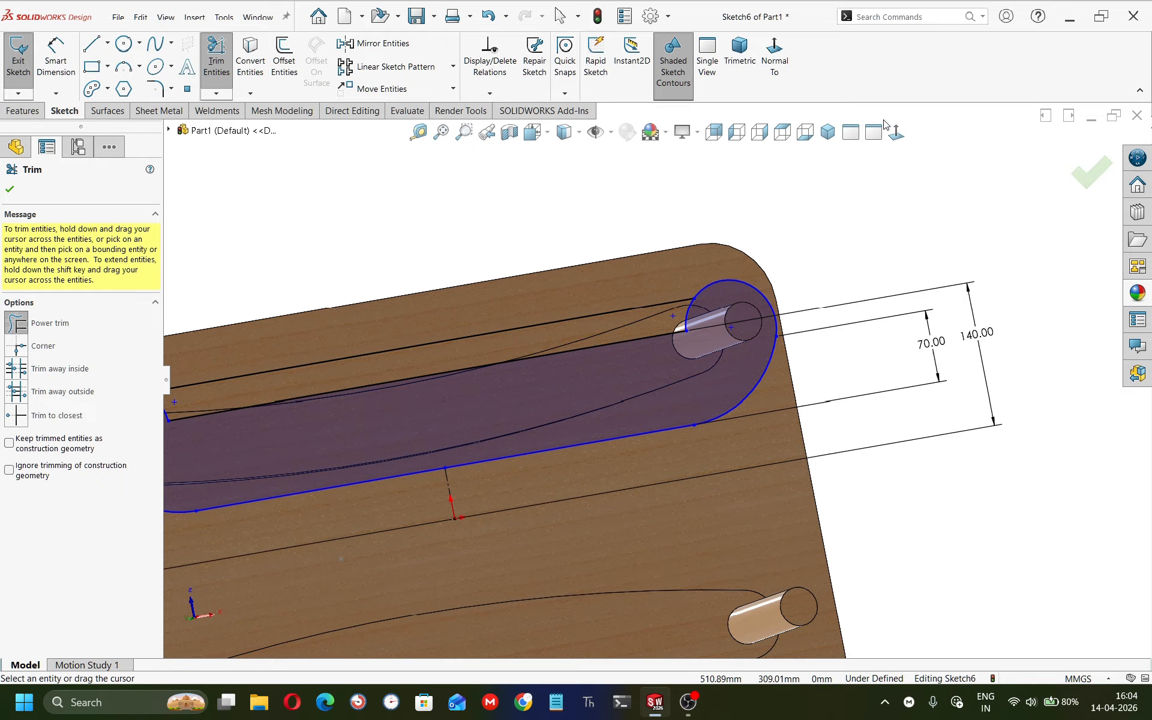
pyautogui.click(895, 132)
pyautogui.scroll(-4, 736, 375)
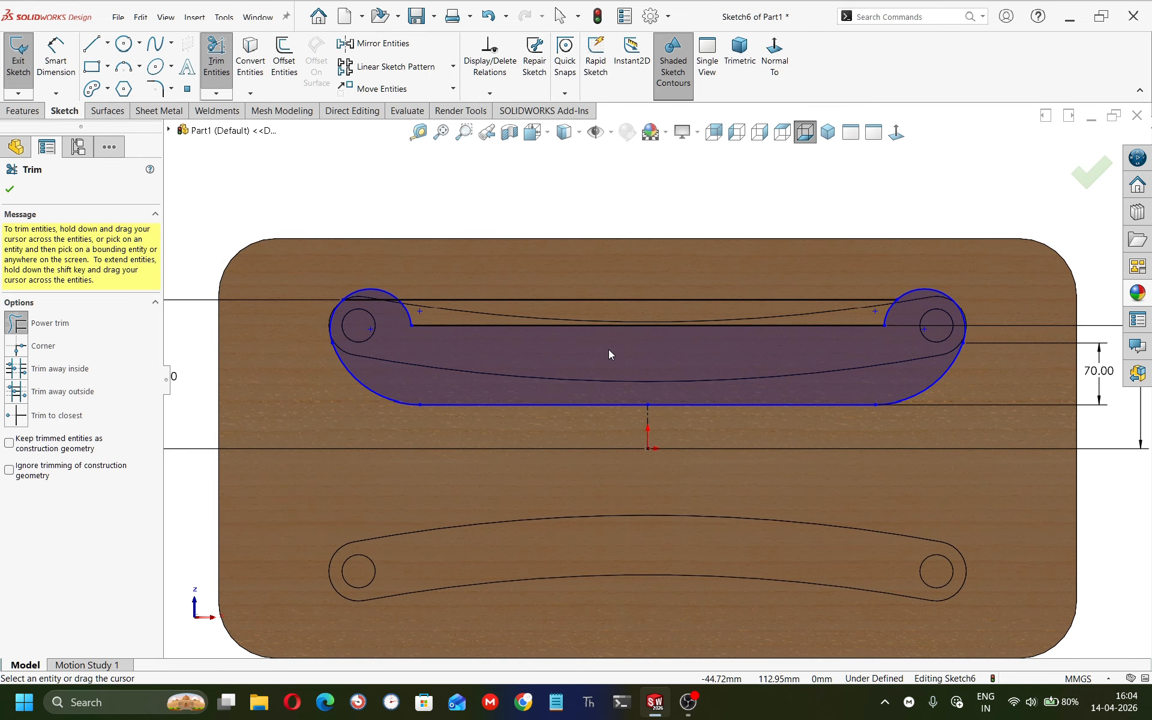
pyautogui.press('Escape')
pyautogui.moveTo(875, 405)
pyautogui.mouseDown()
pyautogui.moveTo(892, 406)
pyautogui.moveTo(871, 405)
pyautogui.mouseUp()
pyautogui.hotkey('ctrl', 'z')
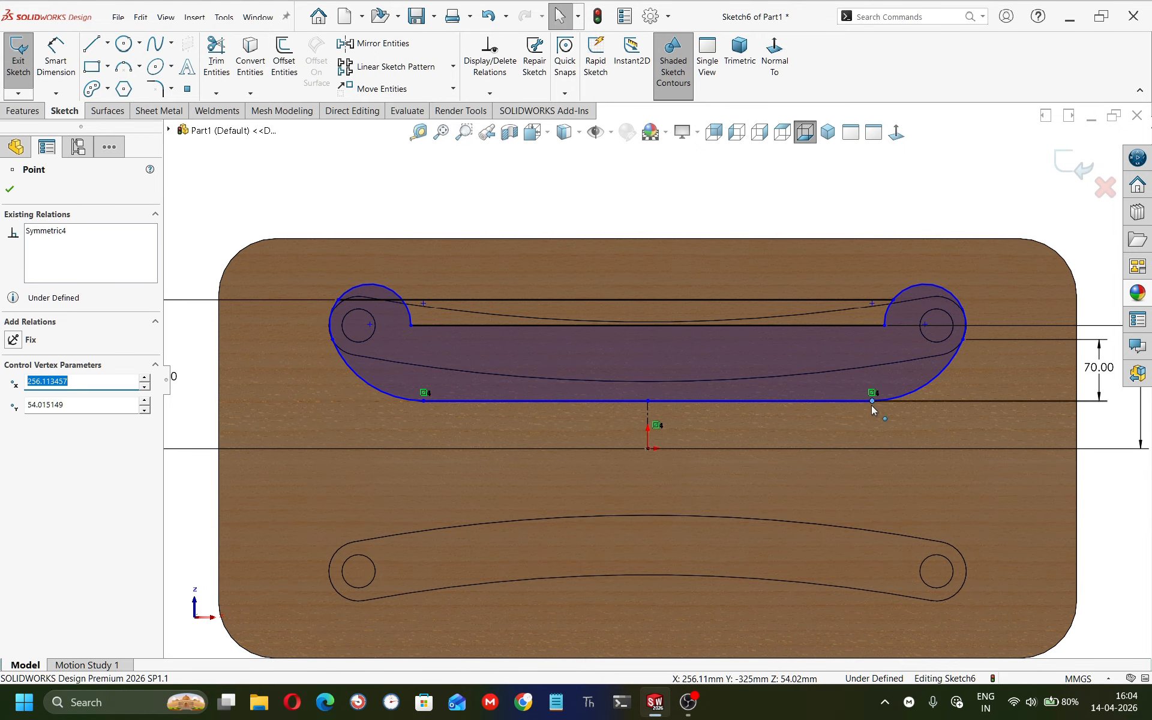
# Dimension the vertical distance between the rail's bottom straight edge and the origin.
pyautogui.moveTo(829, 515); pyautogui.dragTo(751, 341, button='right')
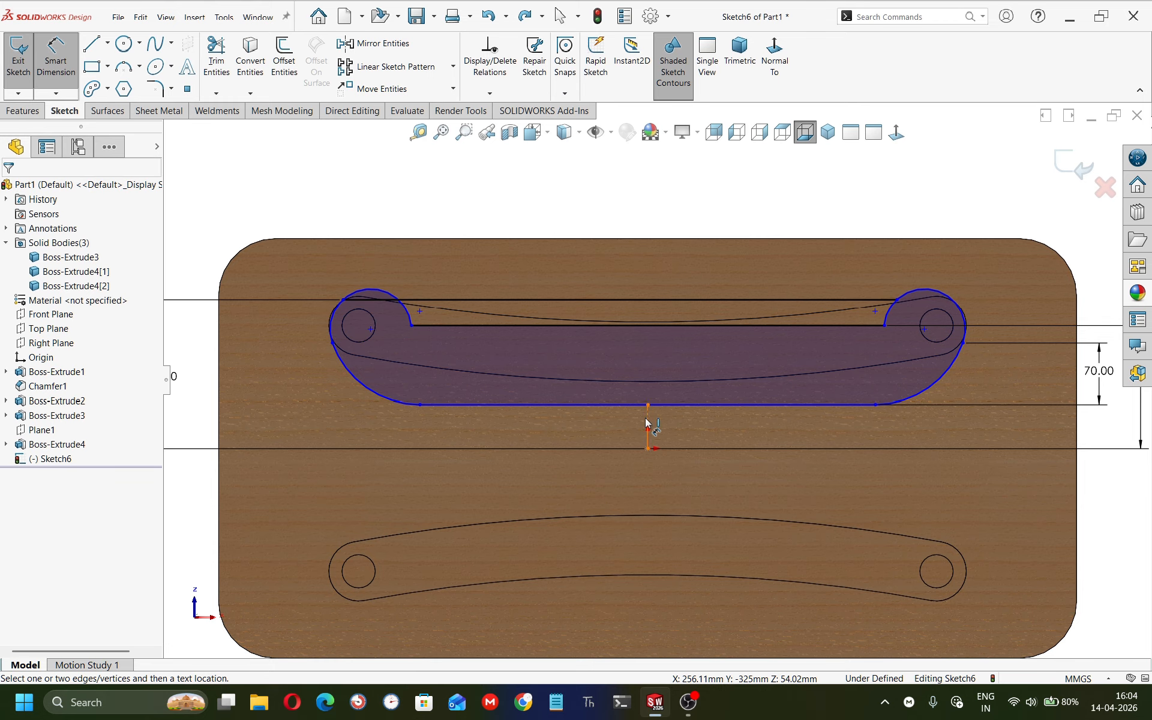
pyautogui.click(646, 418)
pyautogui.click(624, 428)
pyautogui.click(659, 356)
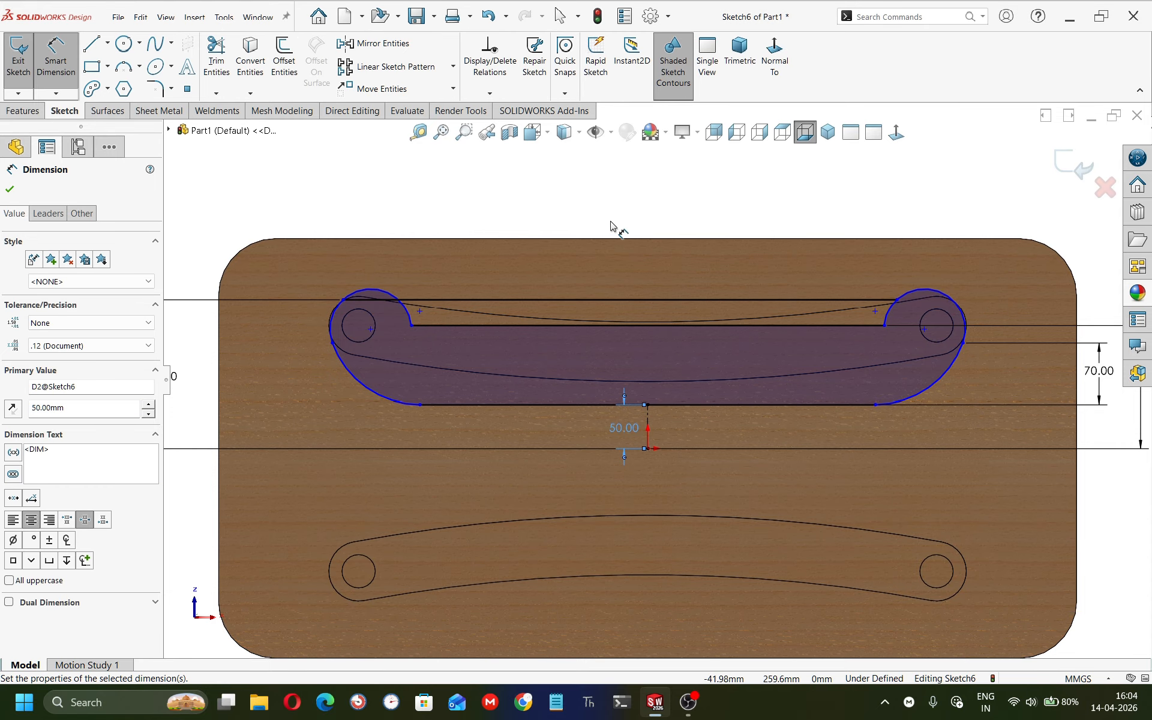
# Dimension the length of the rail's bottom straight edge between its two endpoints.
pyautogui.click(419, 406)
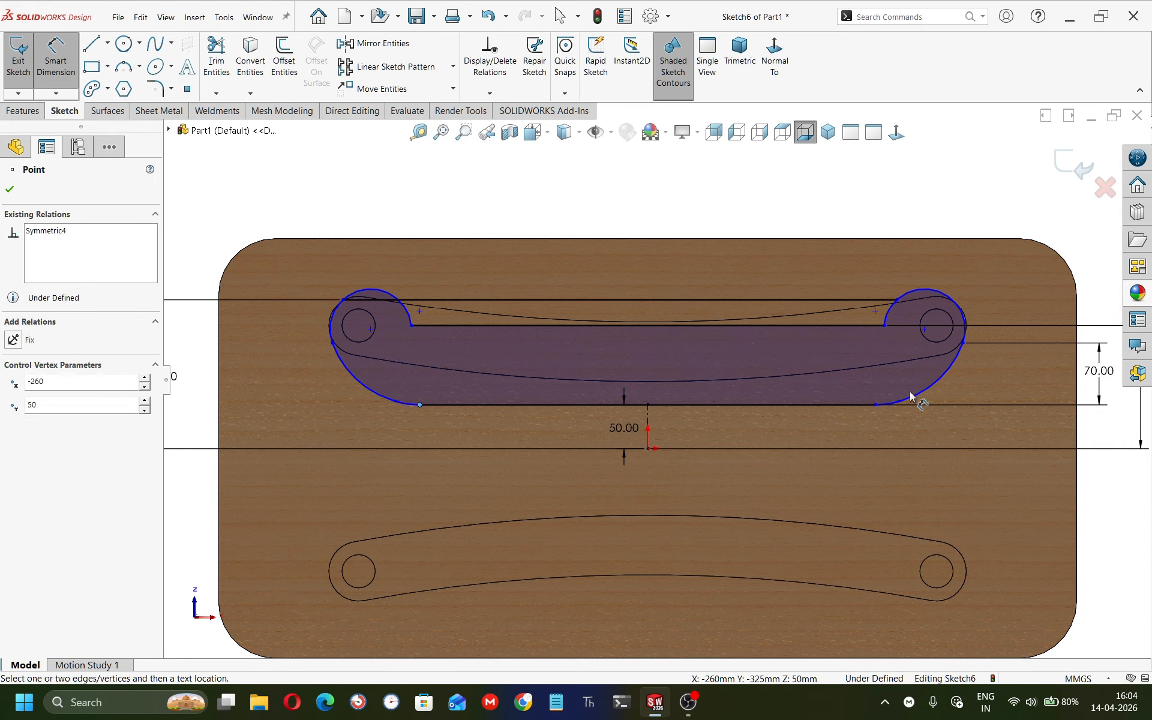
pyautogui.click(875, 405)
pyautogui.click(647, 492)
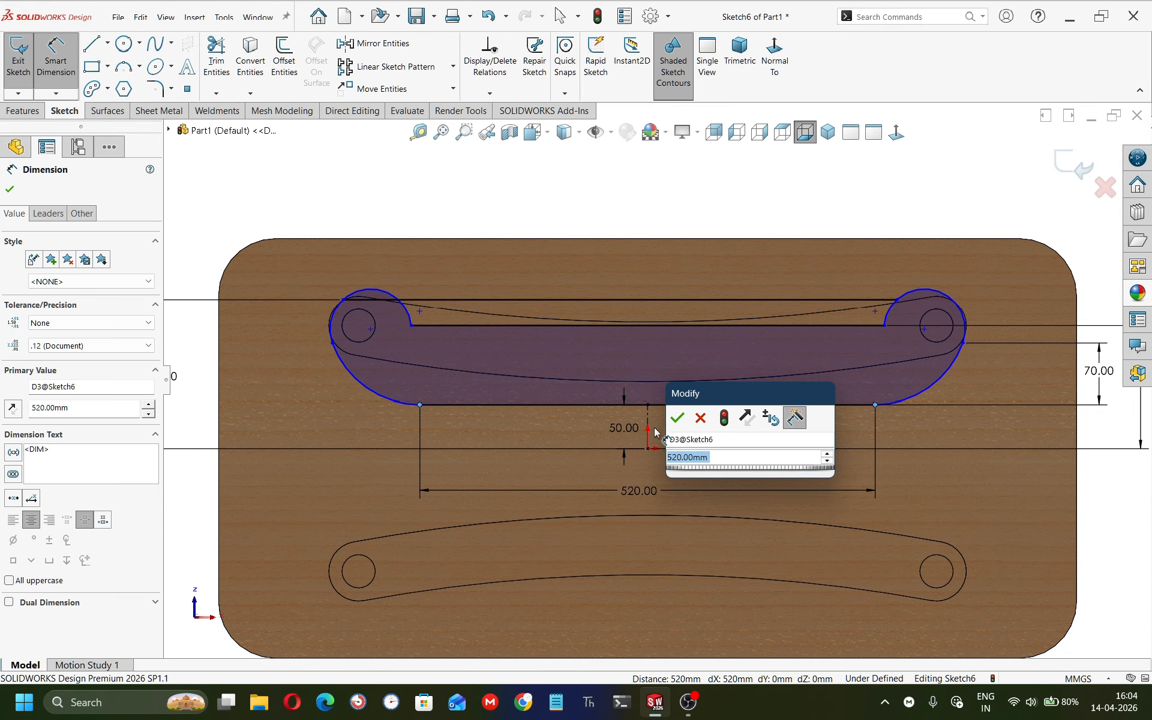
pyautogui.click(674, 415)
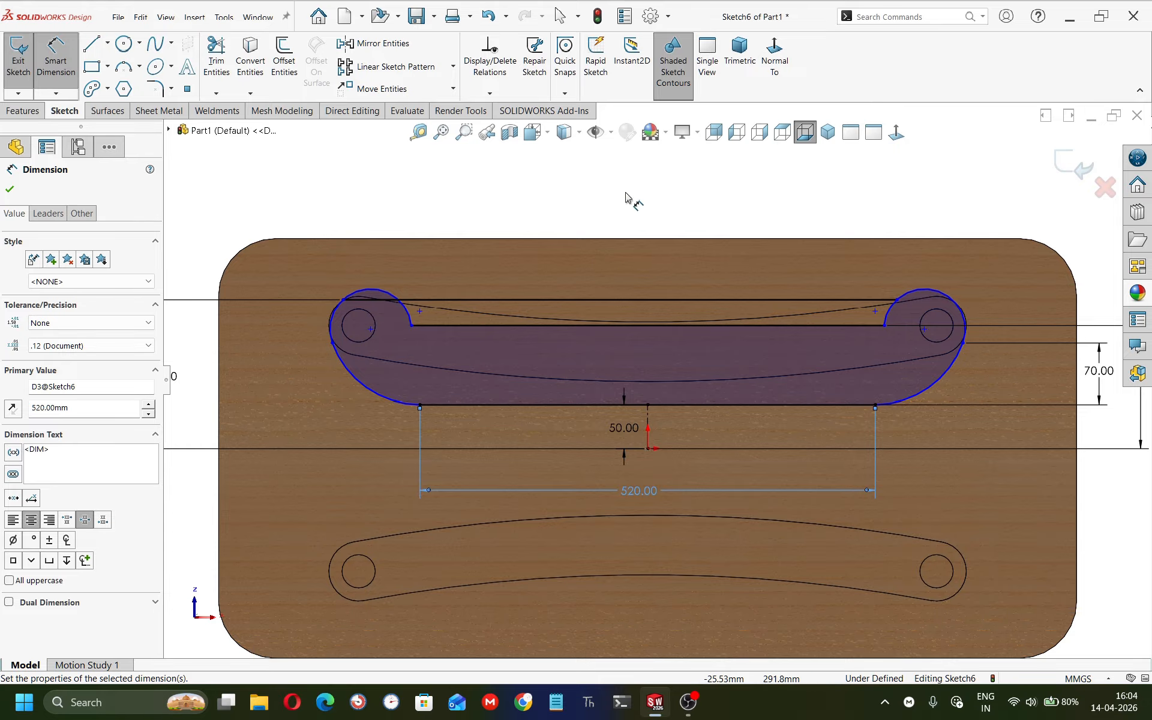
# Try to dimension the vertical distance between the upper and lower straight lines' left endpoints.
pyautogui.click(411, 325)
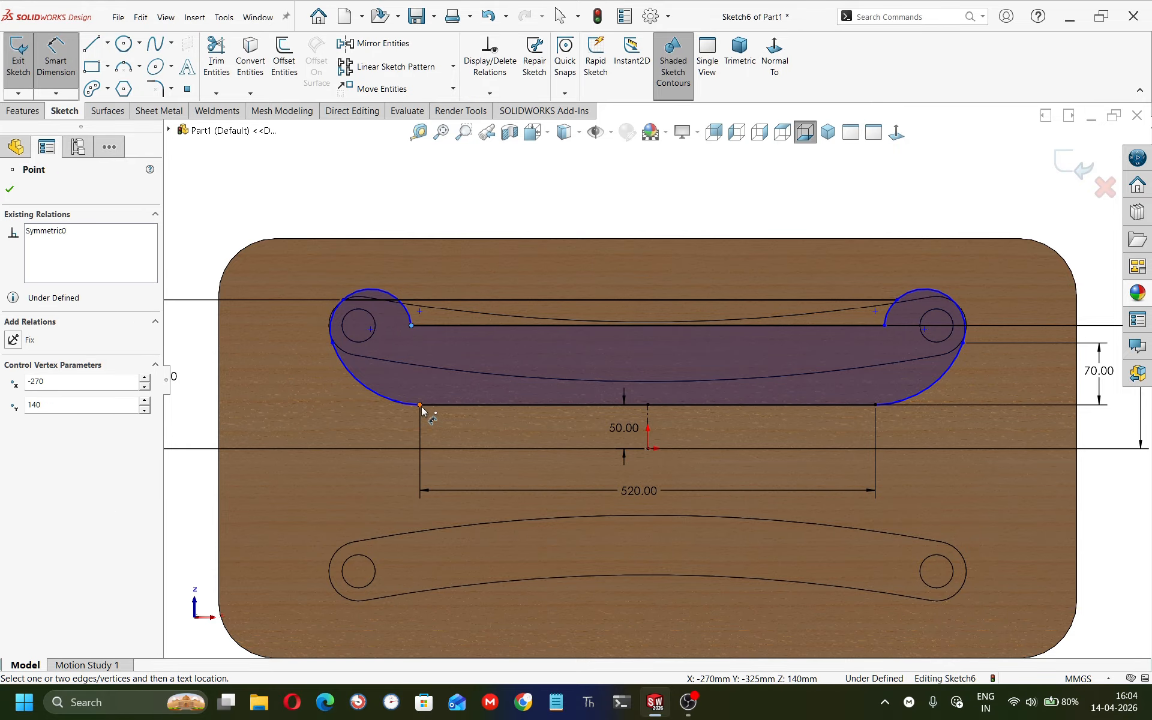
pyautogui.click(420, 405)
pyautogui.click(202, 353)
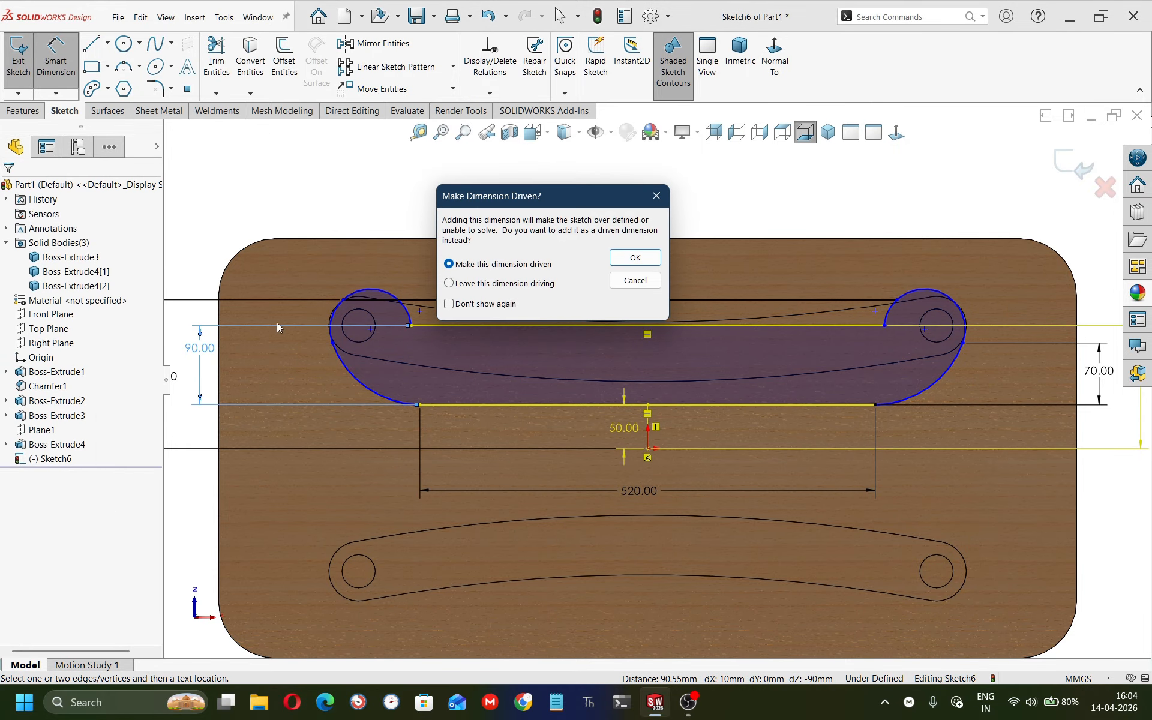
pyautogui.click(630, 283)
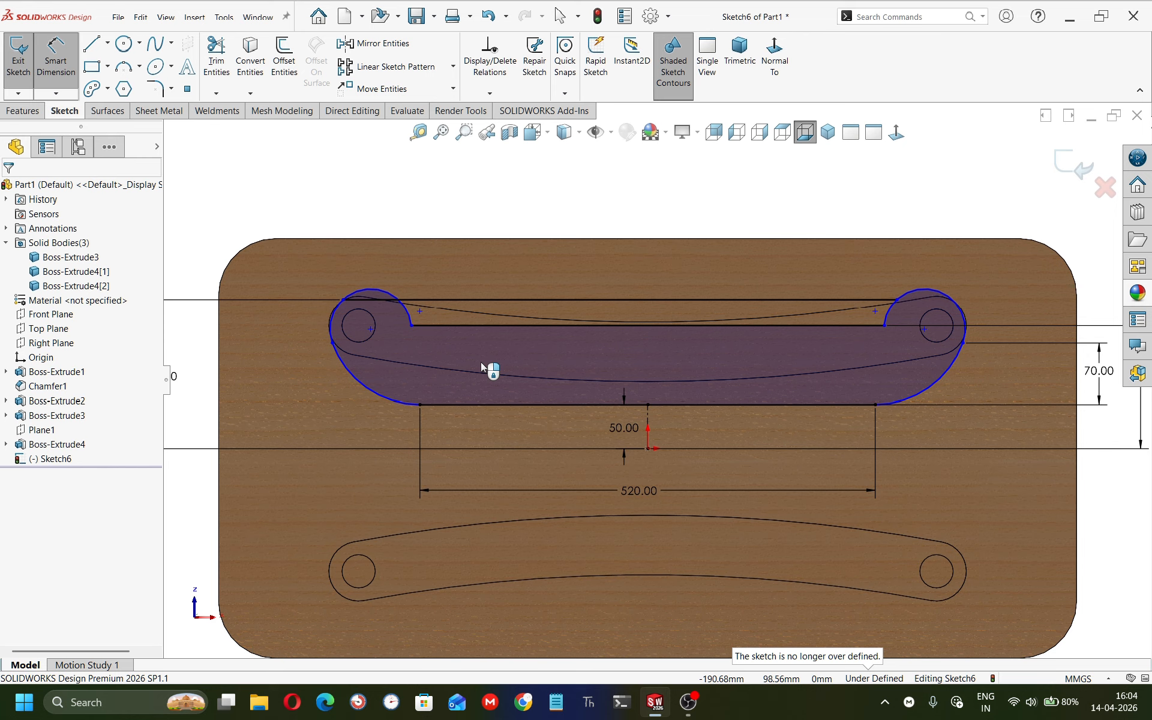
pyautogui.press('Escape')
# Convert the two leg hole edges into sketch circles with Convert Entities.
pyautogui.click(373, 316)
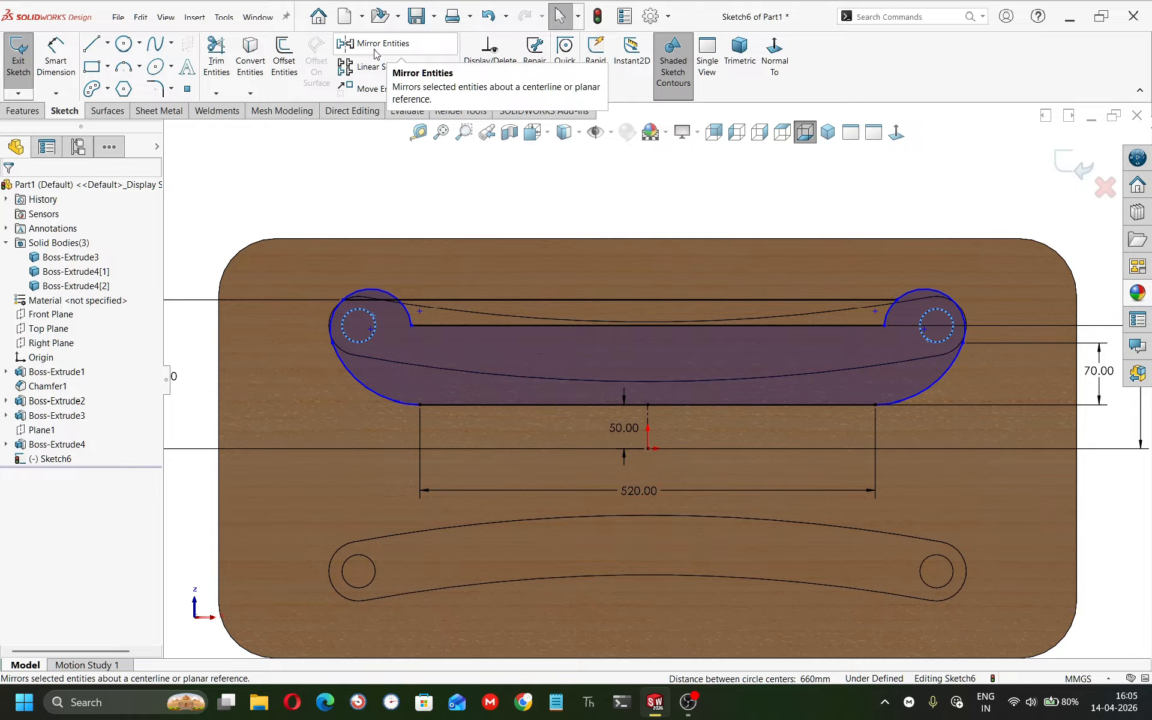
pyautogui.click(252, 57)
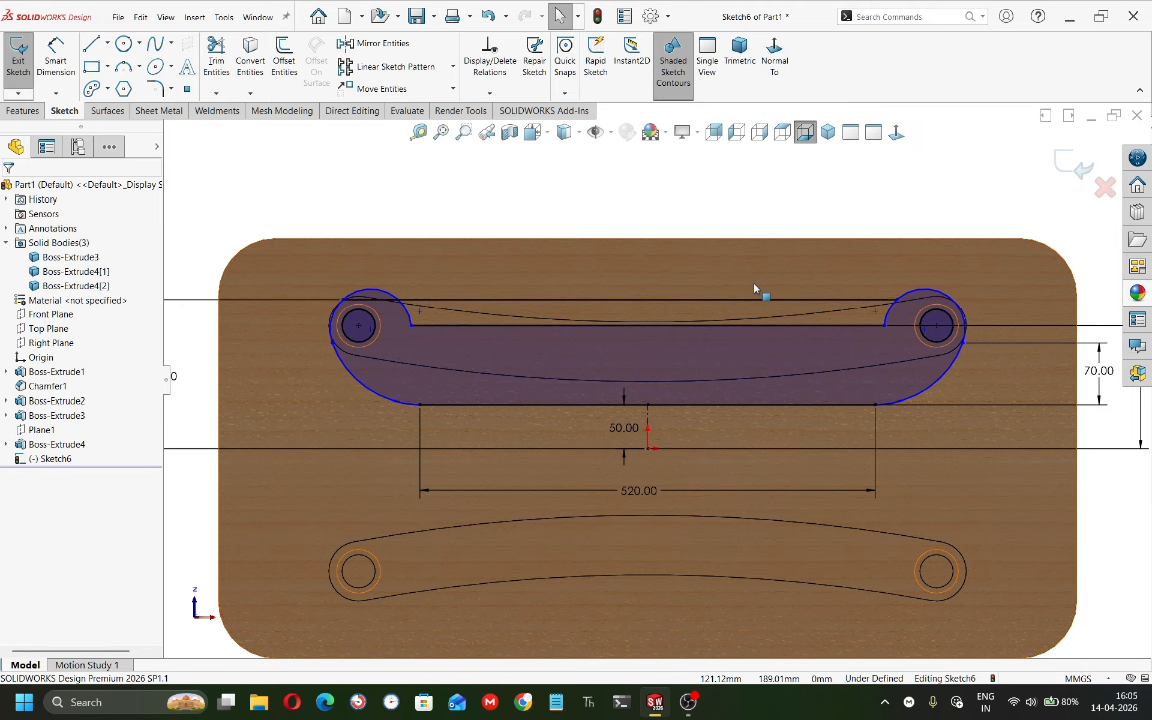
# Draw a horizontal line about 149 mm long from the origin and make it construction geometry.
pyautogui.moveTo(753, 283); pyautogui.dragTo(548, 221, button='right')
pyautogui.click(648, 448)
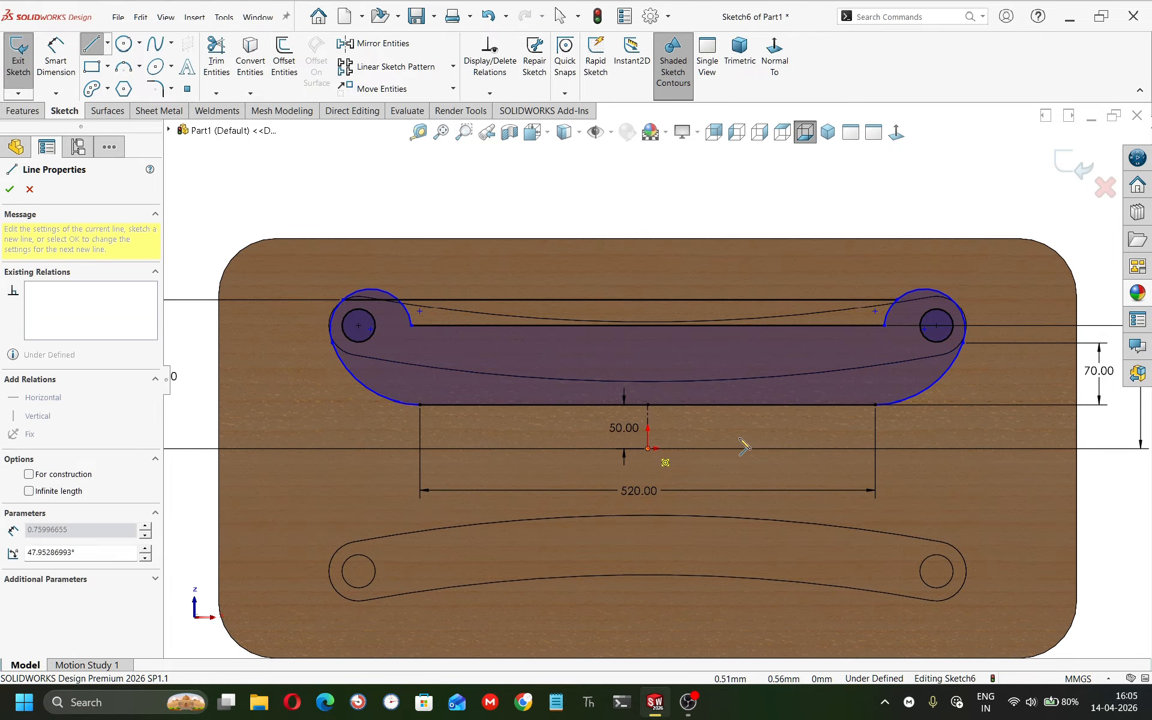
pyautogui.click(778, 448)
pyautogui.press('Escape')
pyautogui.rightClick(730, 448)
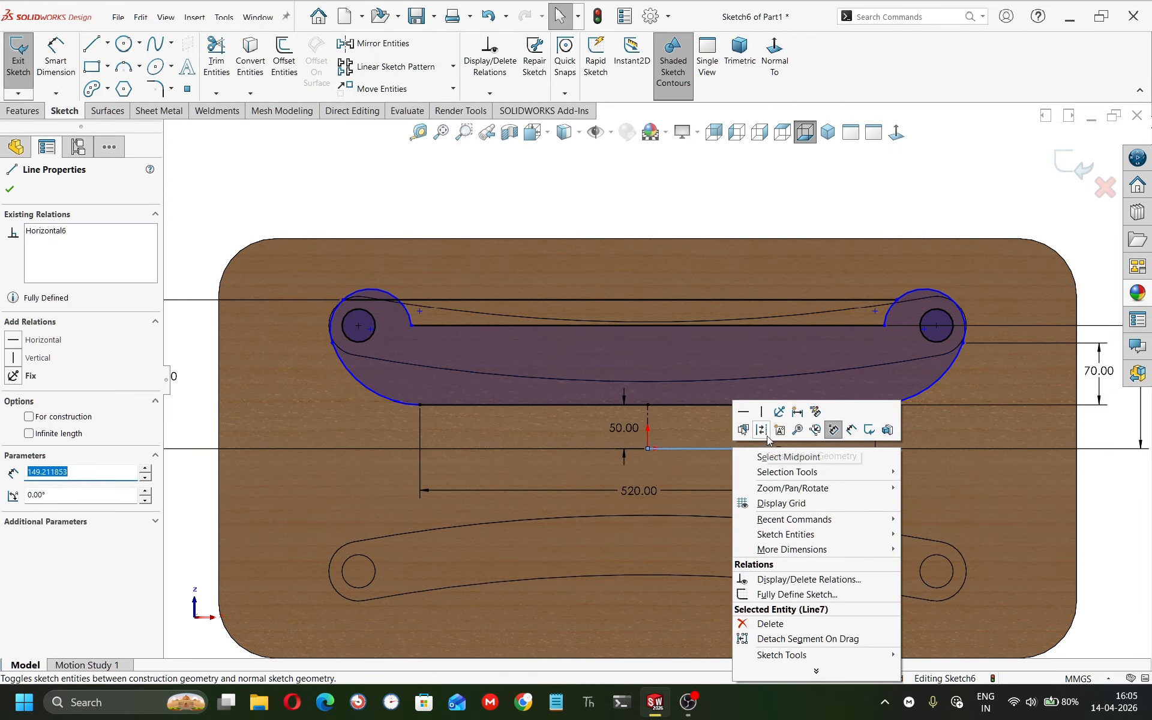
pyautogui.click(762, 420)
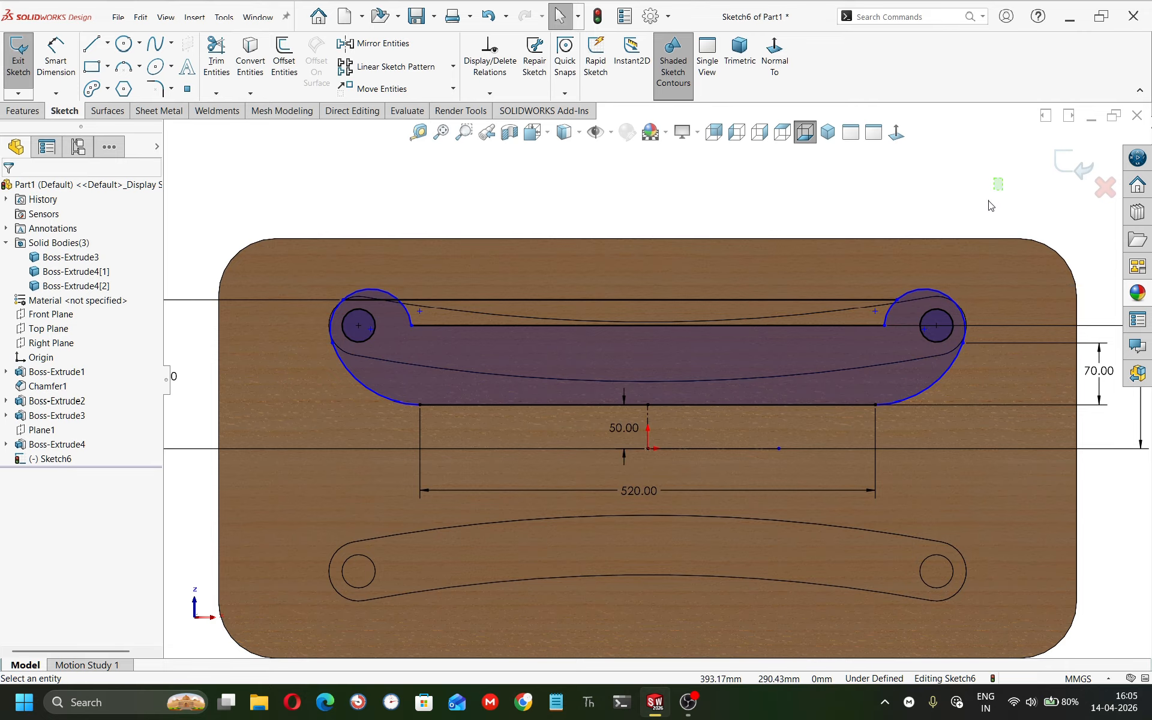
# Mirror the whole rail profile about the horizontal centerline to create the second rail.
pyautogui.moveTo(1002, 177)
pyautogui.mouseDown()
pyautogui.moveTo(706, 354)
pyautogui.moveTo(317, 500)
pyautogui.mouseUp()
pyautogui.click(382, 43)
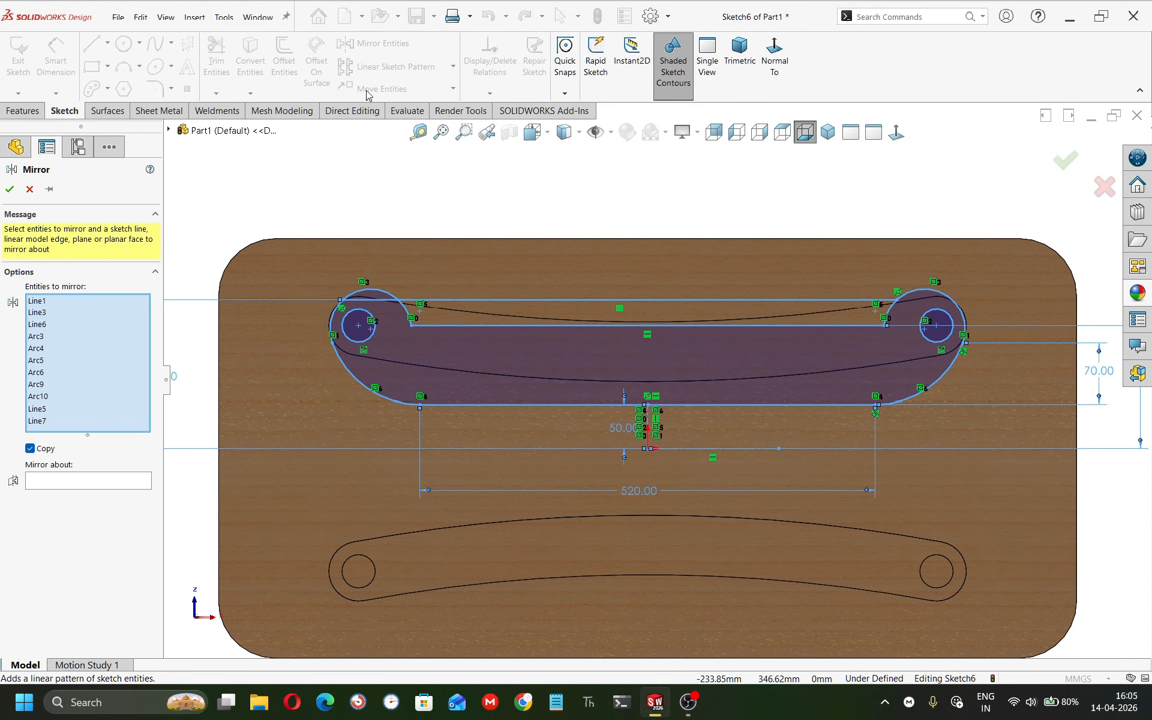
pyautogui.click(687, 449)
pyautogui.click(9, 190)
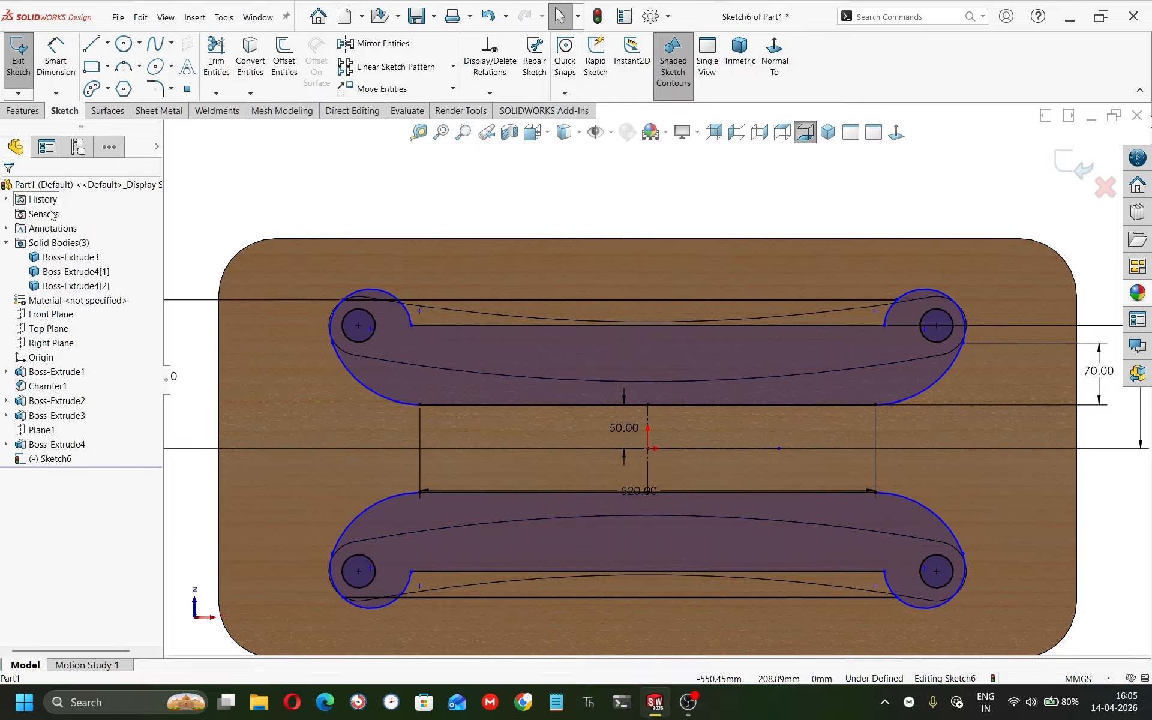
# Extrude the two rail regions 15 mm in the reversed direction with Merge result turned off.
pyautogui.scroll(4, 442, 268)
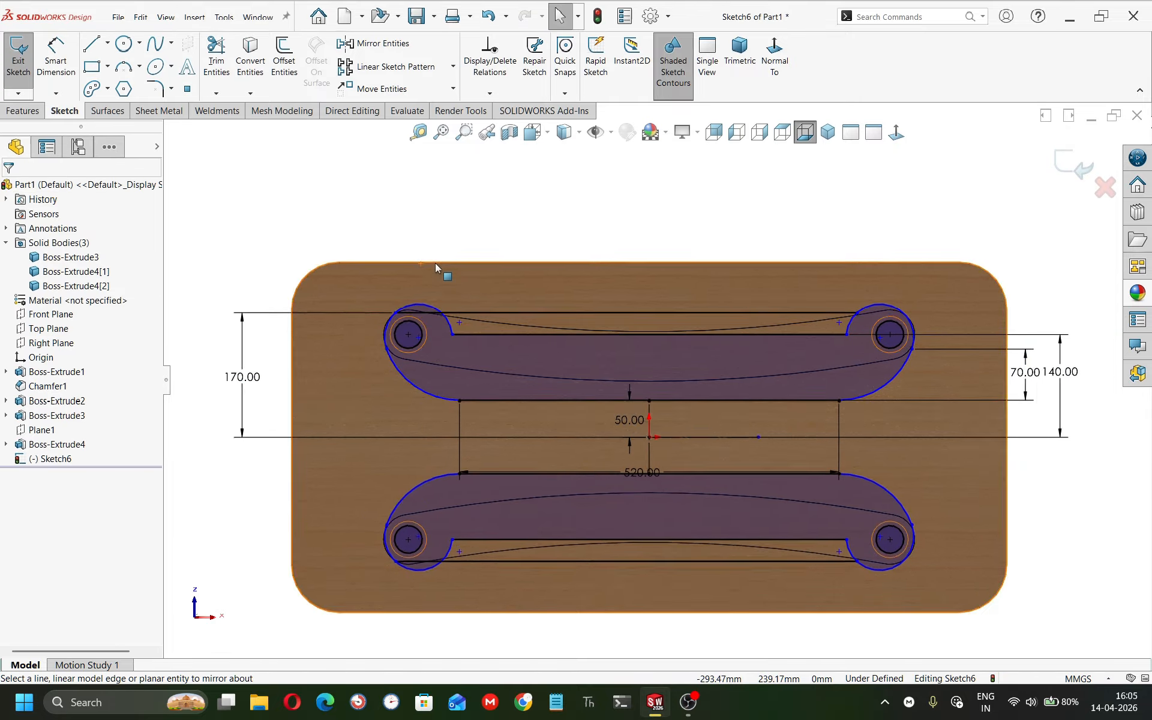
pyautogui.moveTo(450, 282); pyautogui.dragTo(422, 509, button='middle')
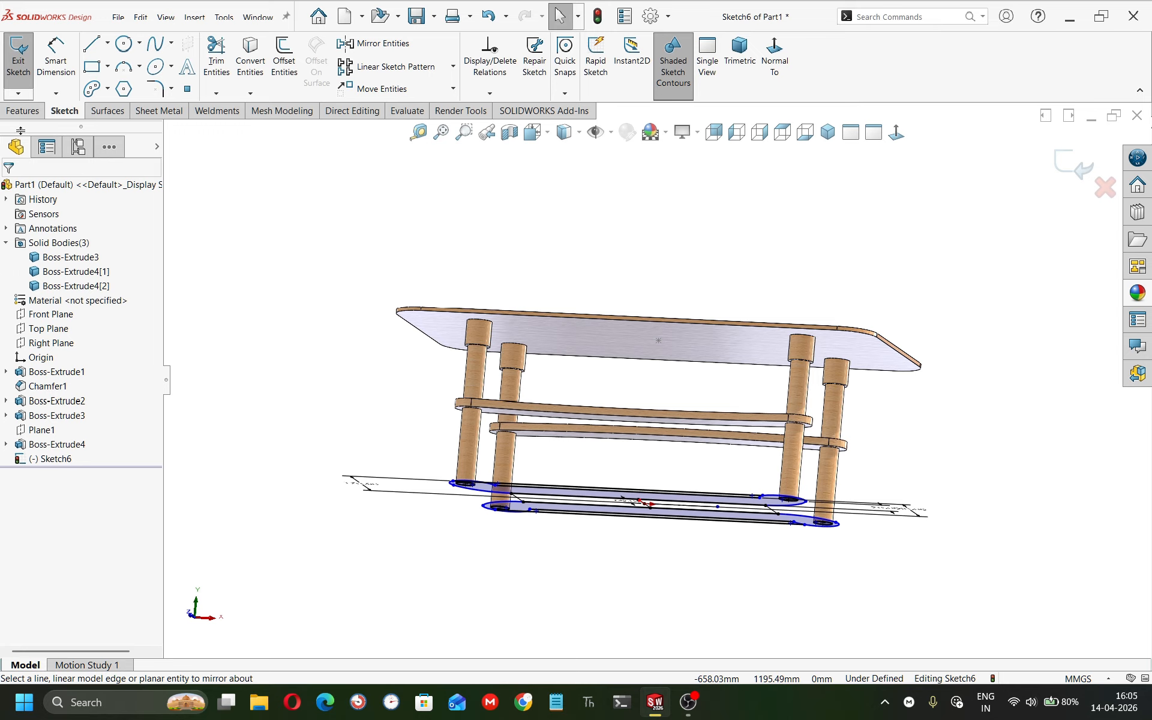
pyautogui.click(22, 110)
pyautogui.click(61, 60)
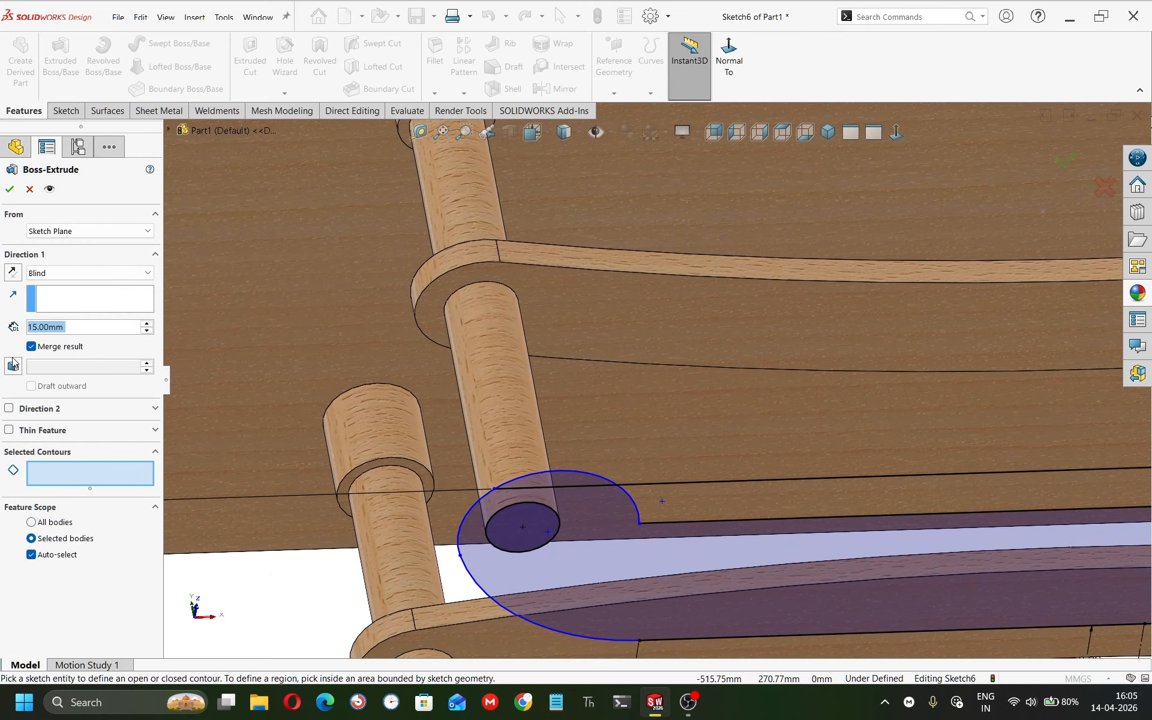
pyautogui.click(497, 558)
pyautogui.click(587, 612)
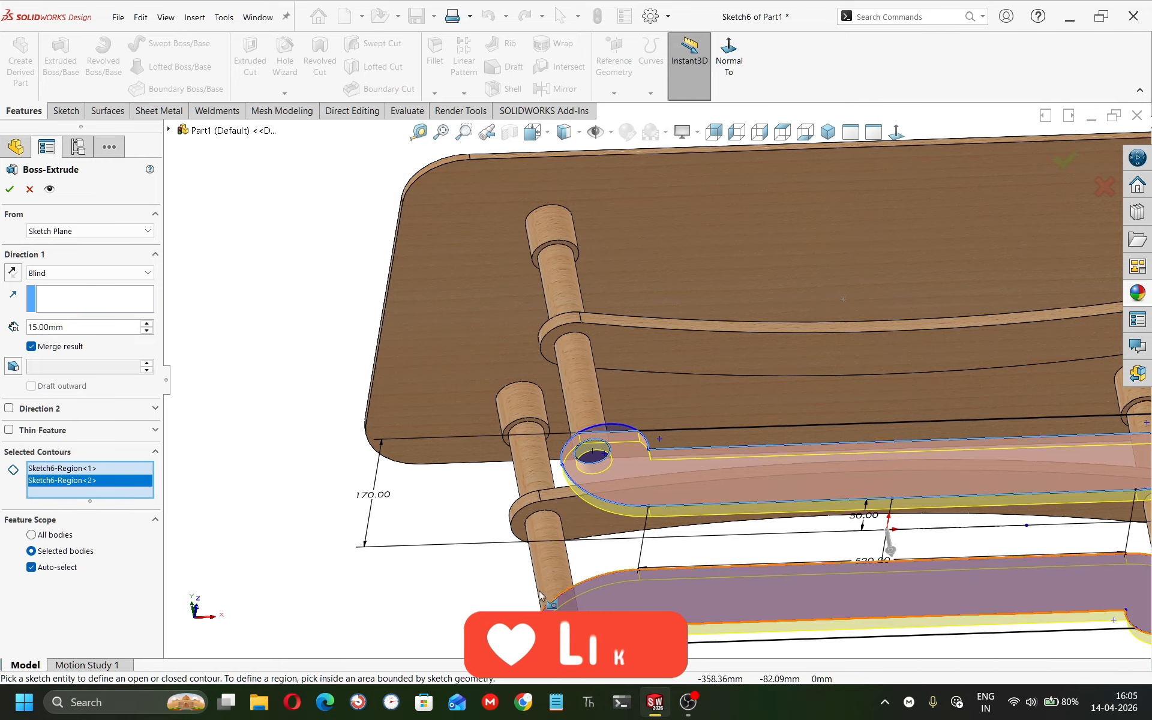
pyautogui.click(14, 269)
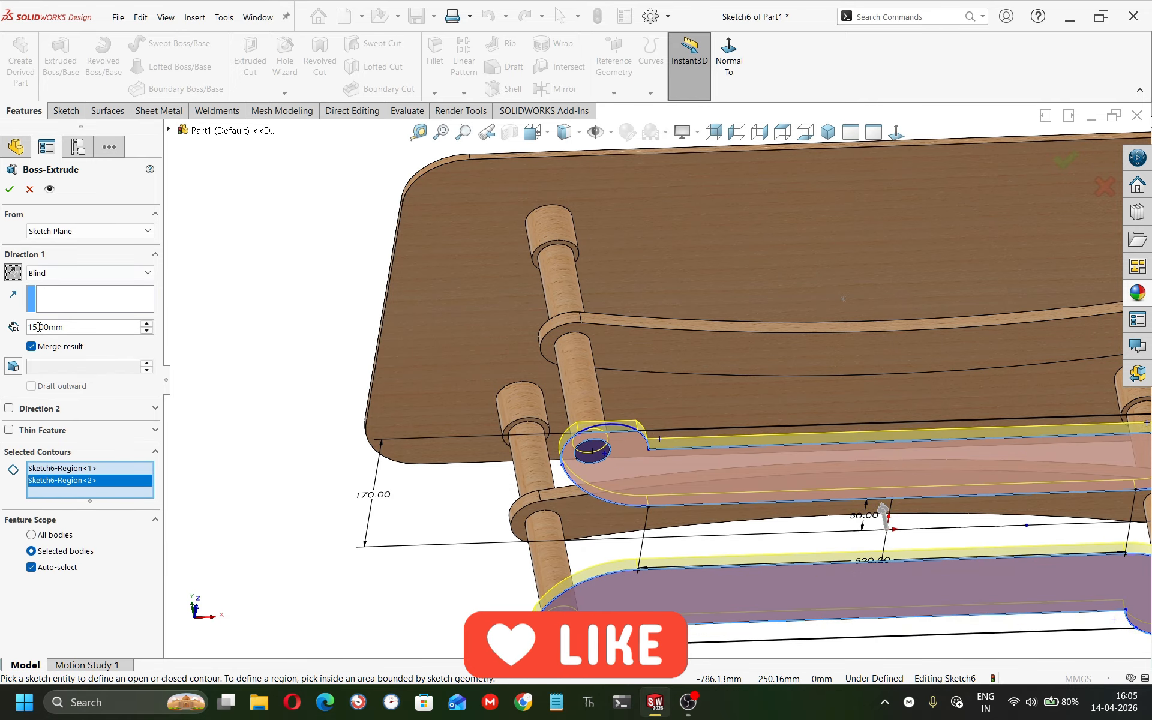
pyautogui.click(32, 346)
pyautogui.press('Return')
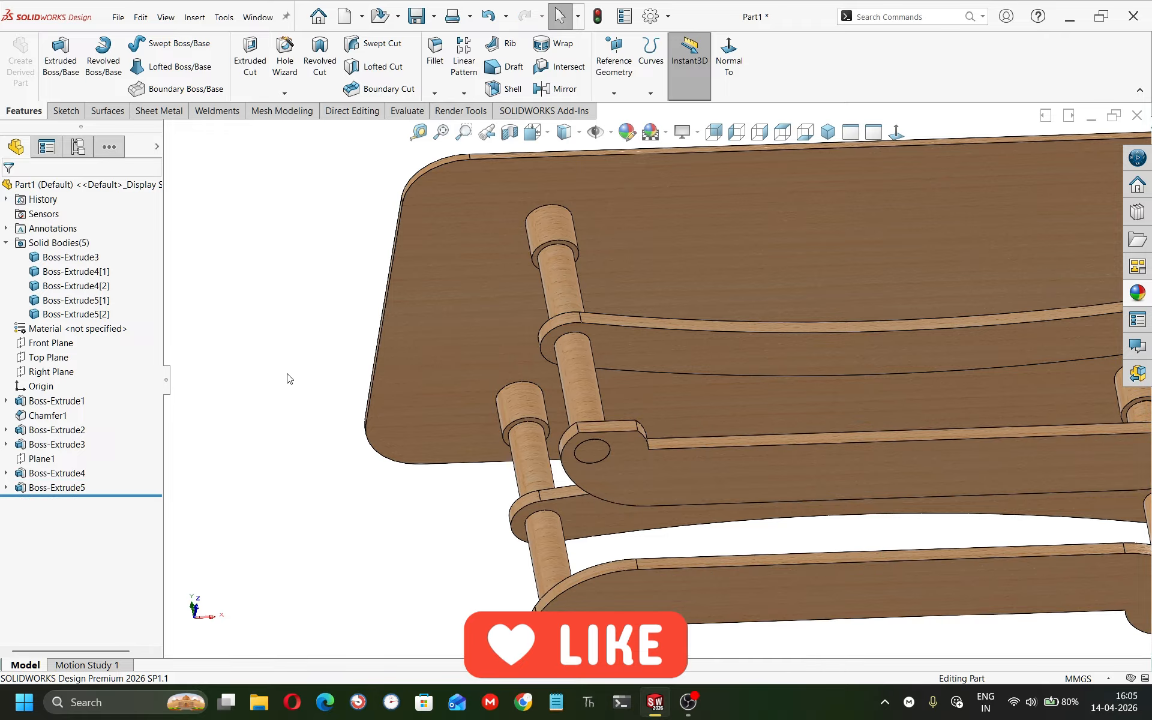
# Start a new sketch on the Front Plane.
pyautogui.moveTo(617, 459); pyautogui.dragTo(641, 503, button='middle')
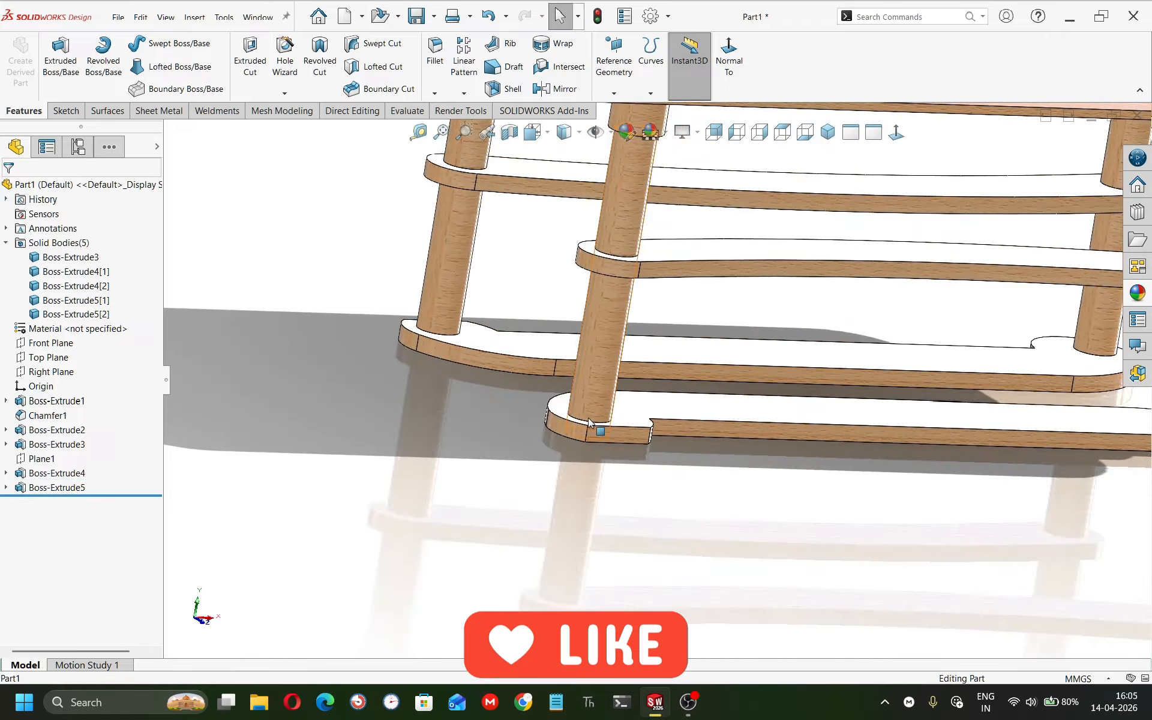
pyautogui.scroll(5, 588, 423)
pyautogui.click(827, 132)
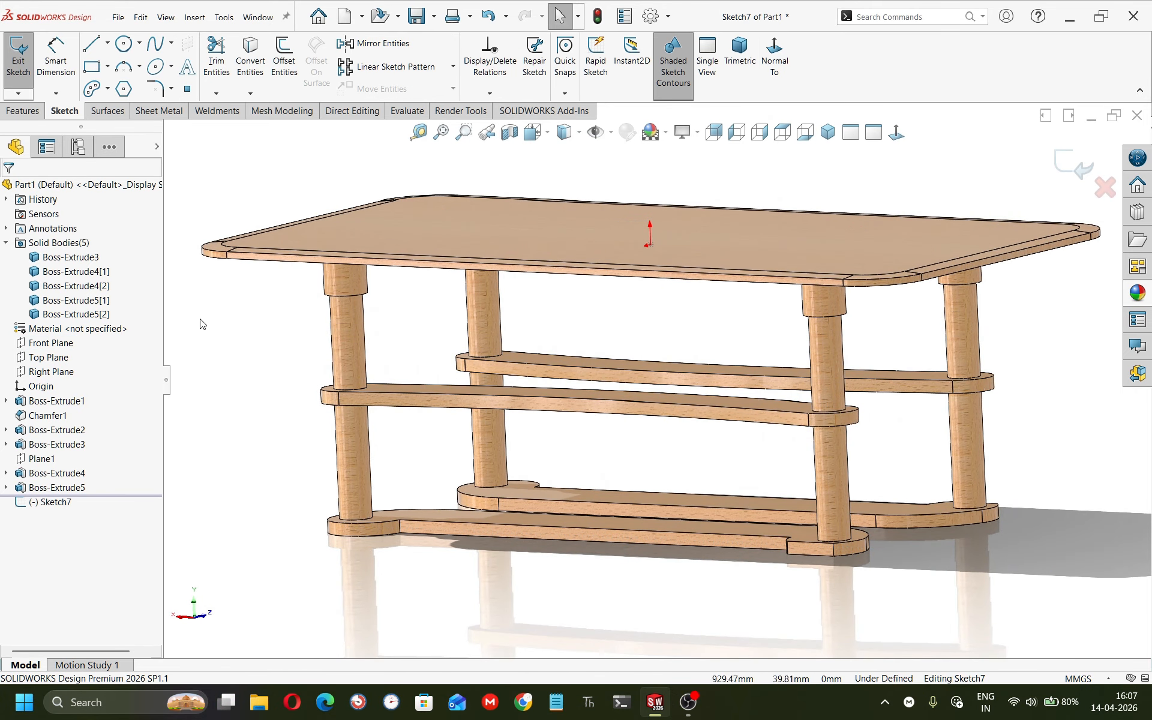
pyautogui.click(51, 343)
pyautogui.click(74, 325)
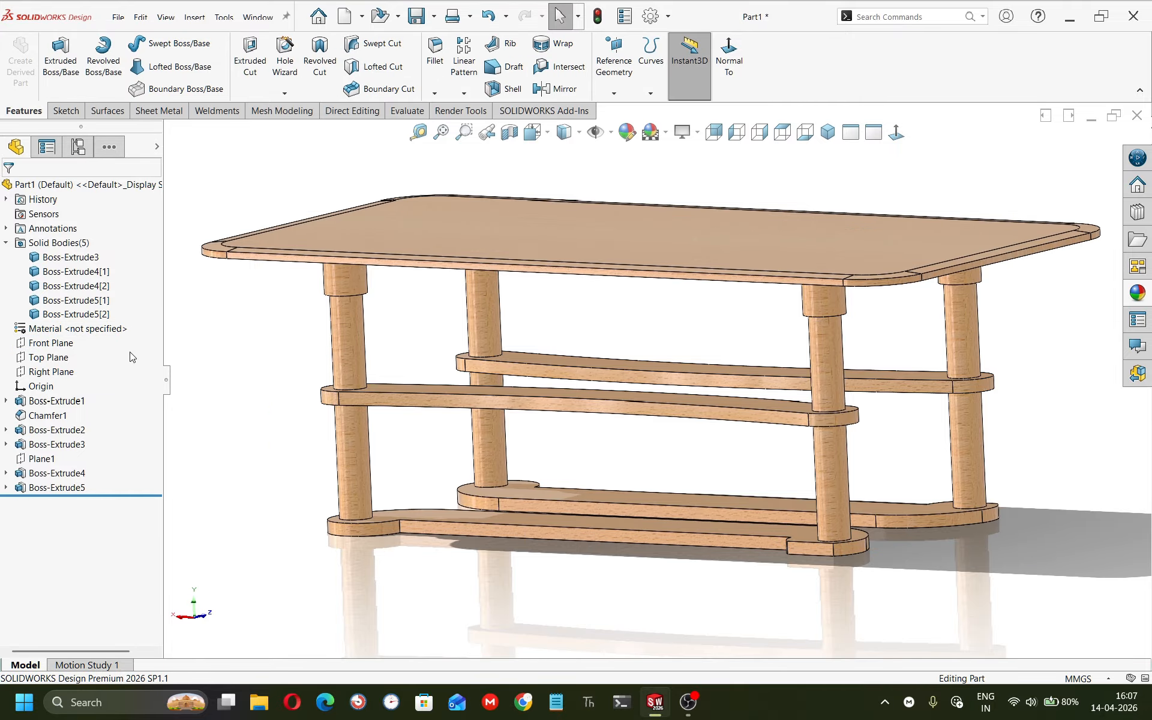
pyautogui.click(51, 342)
pyautogui.click(75, 323)
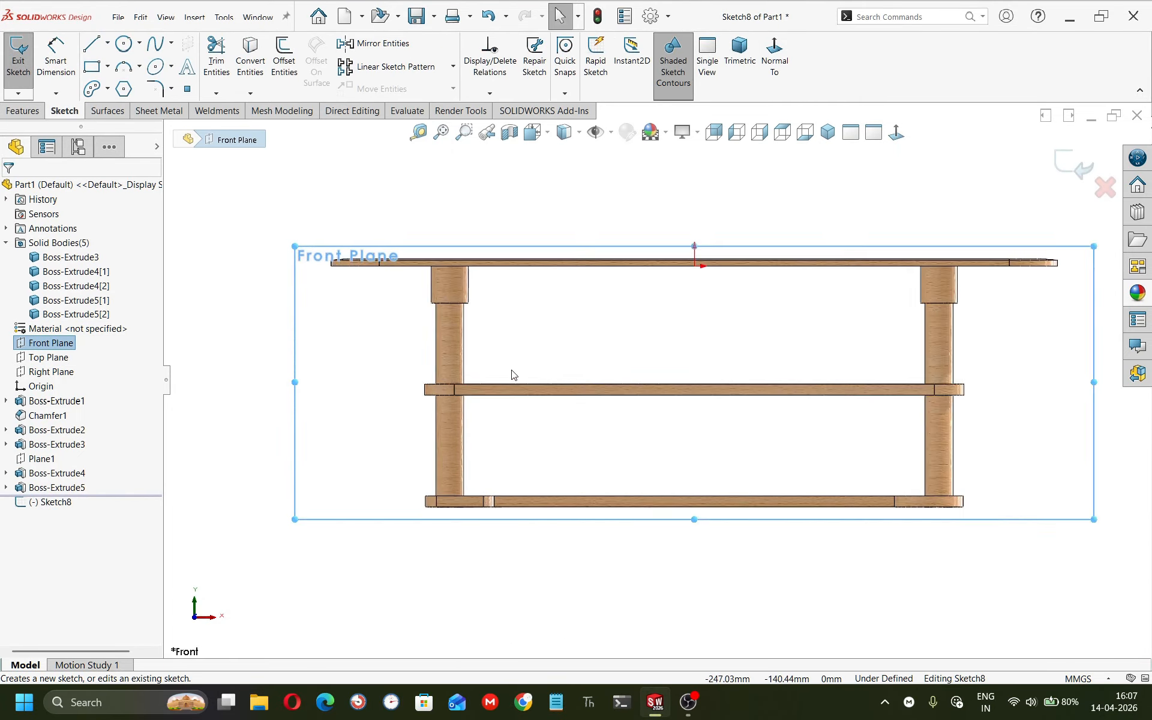
# Draw a small circle about 15.5 mm in diameter on the middle rail near the left leg.
pyautogui.click(123, 45)
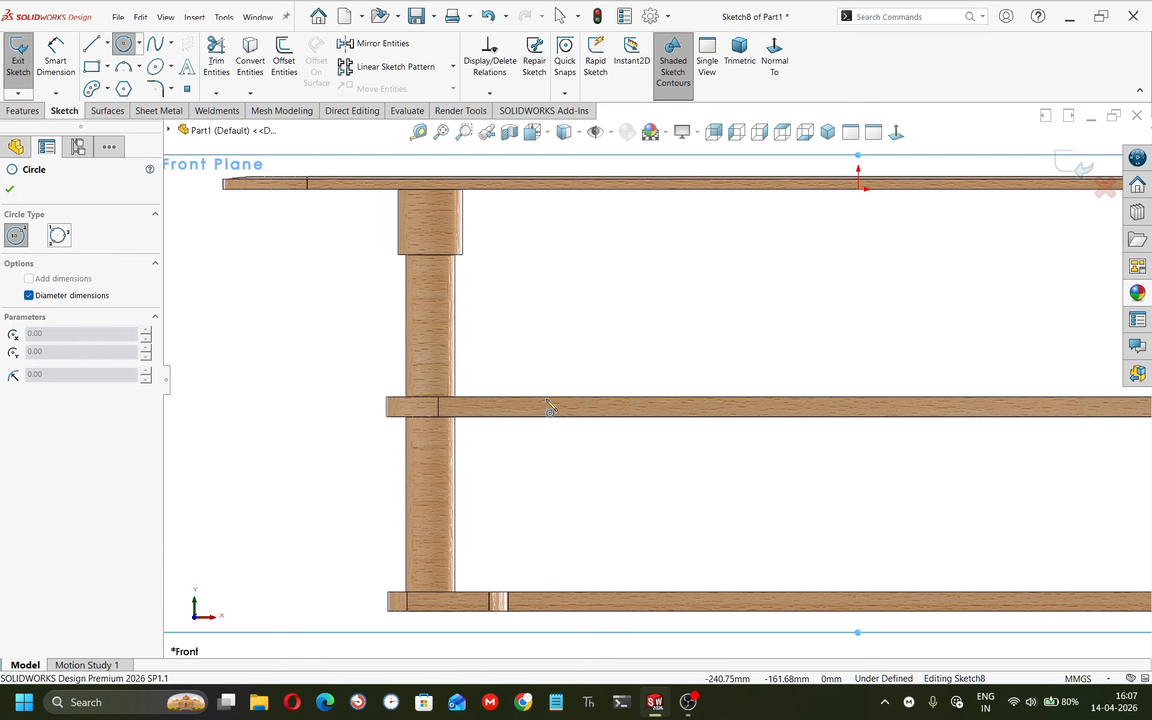
pyautogui.click(558, 409)
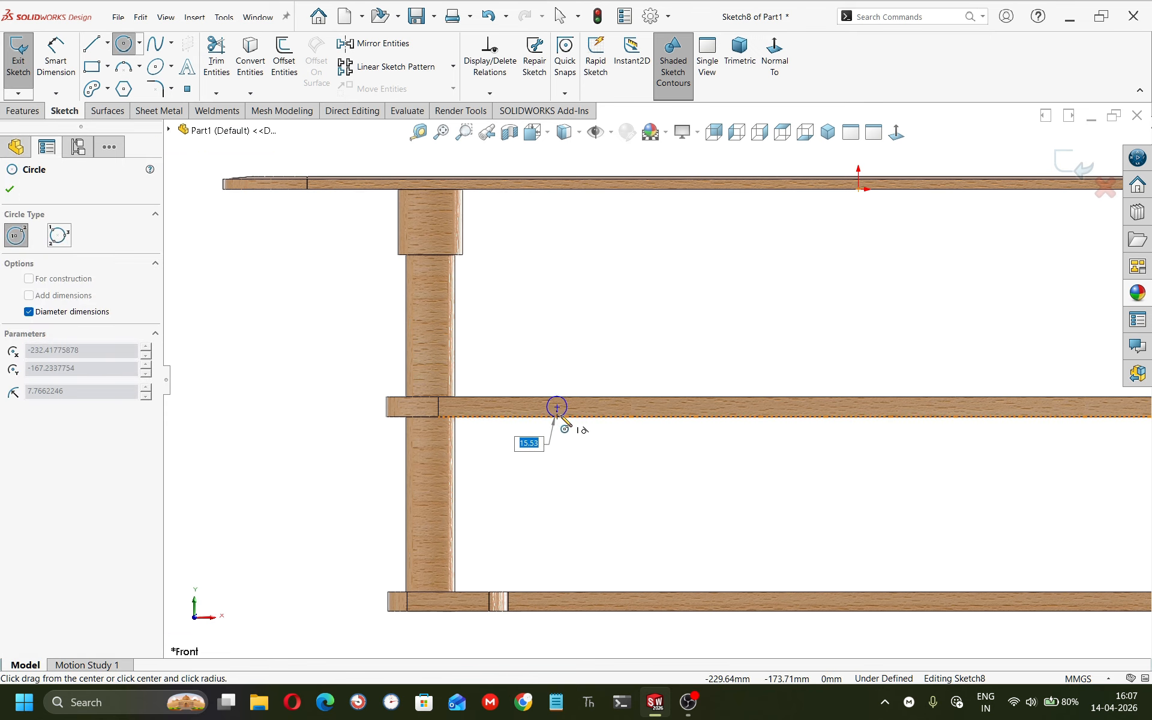
pyautogui.click(563, 416)
pyautogui.scroll(5, 648, 380)
pyautogui.press('Escape')
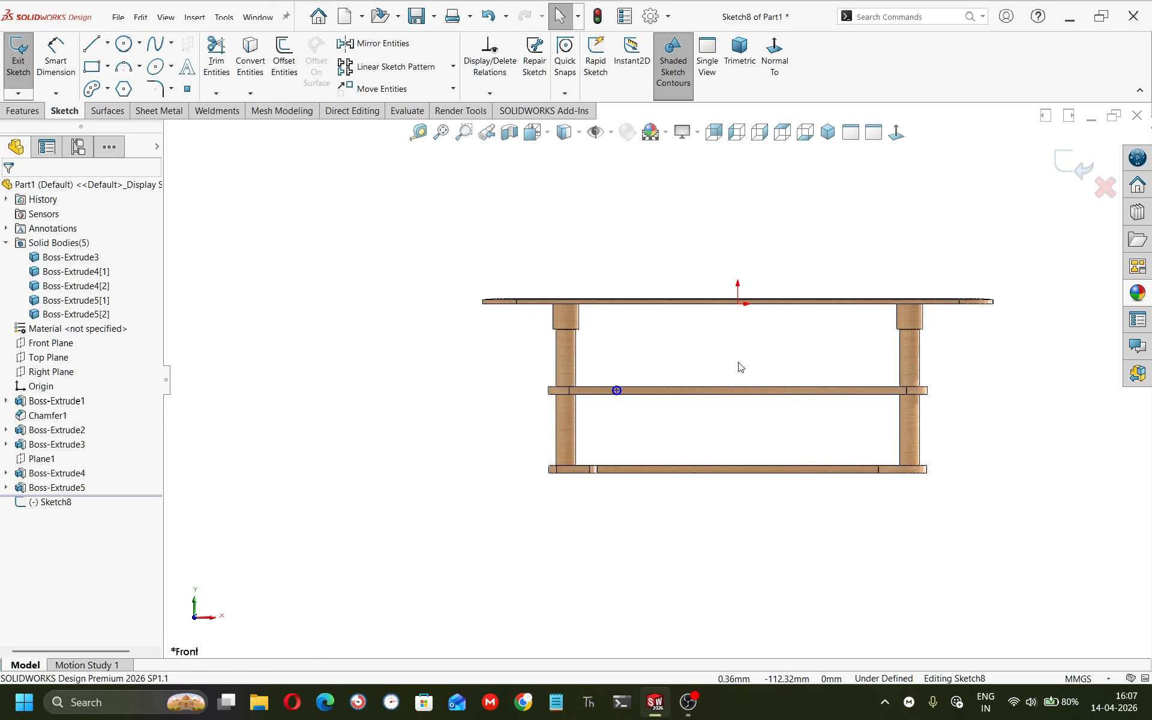
pyautogui.moveTo(626, 390); pyautogui.dragTo(618, 363, button='right')
# Dimension the circle's center 50 mm from the left leg's inner edge.
pyautogui.scroll(-5, 598, 405)
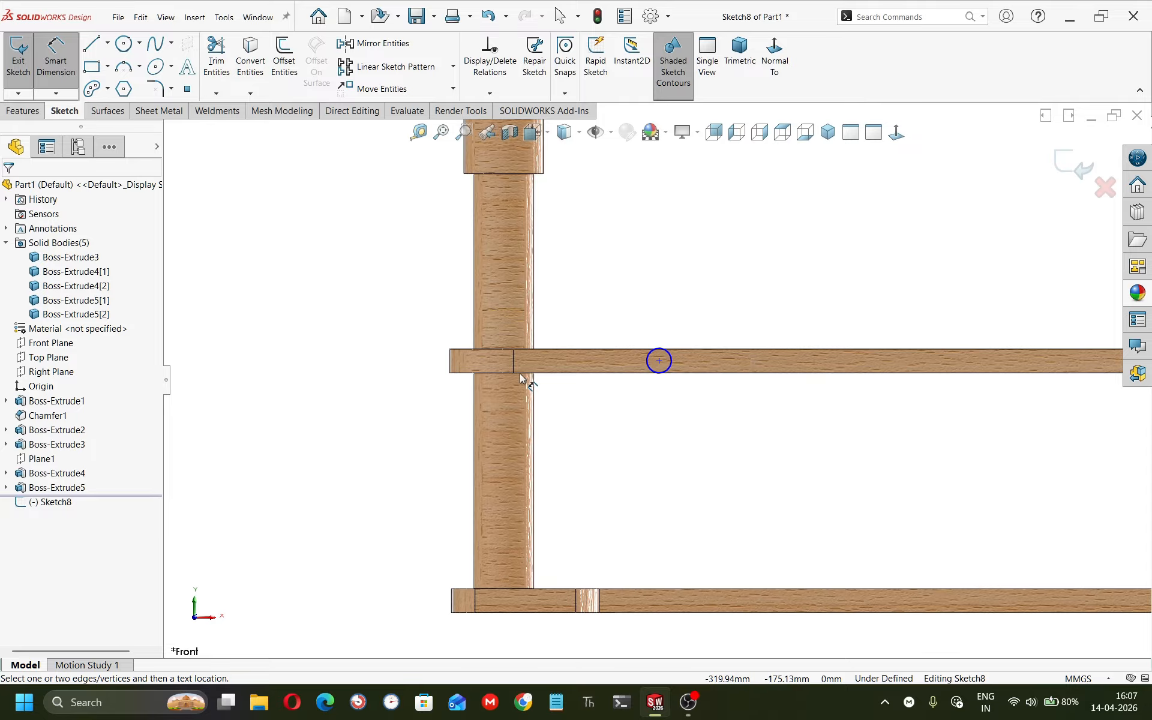
pyautogui.click(535, 406)
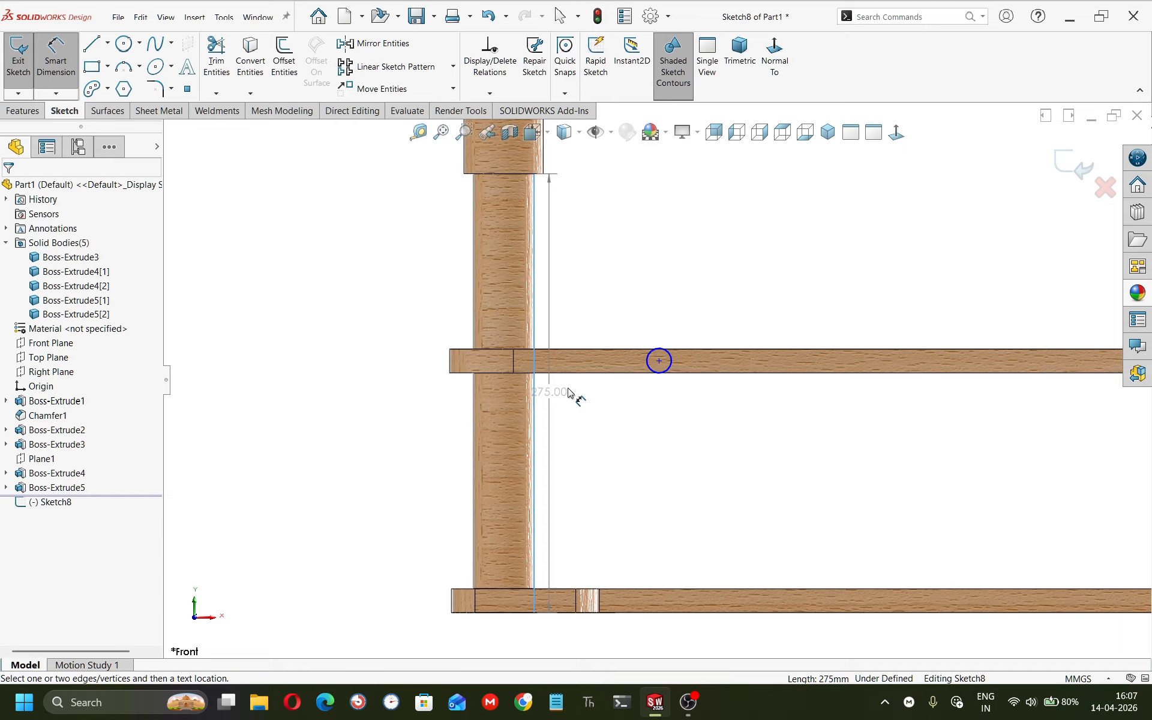
pyautogui.click(658, 361)
pyautogui.click(594, 417)
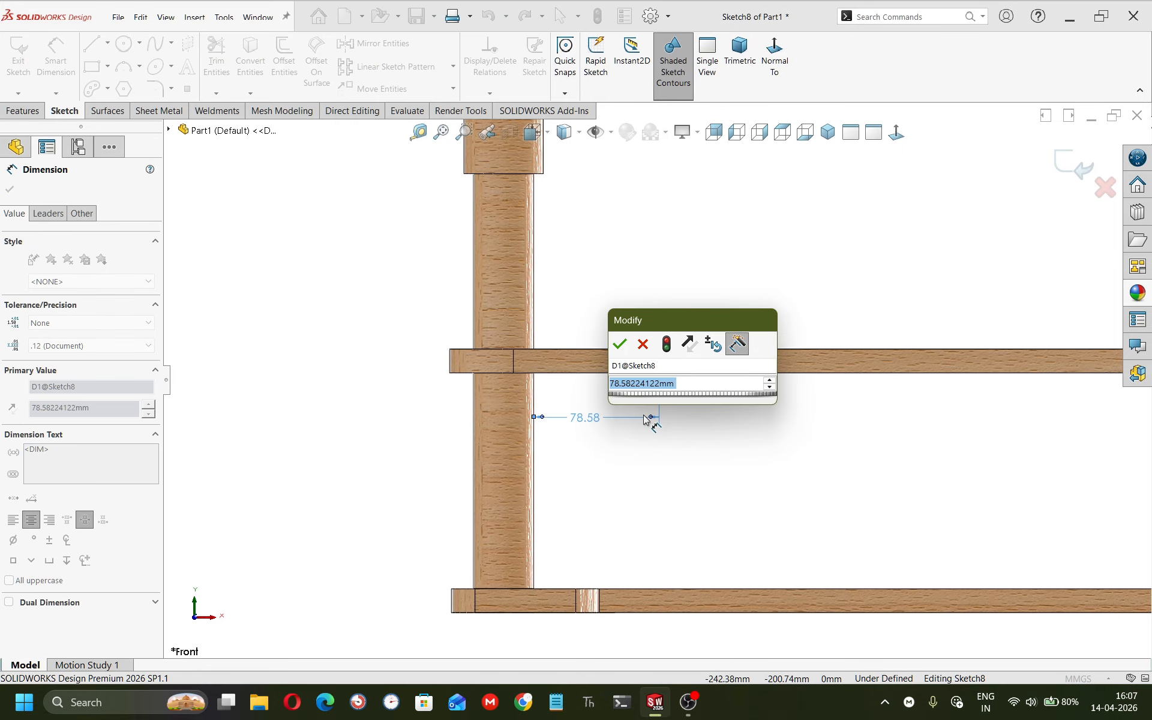
pyautogui.write('50')
pyautogui.press('Return')
# Dimension the circle's diameter as 15 mm.
pyautogui.scroll(1, 654, 383)
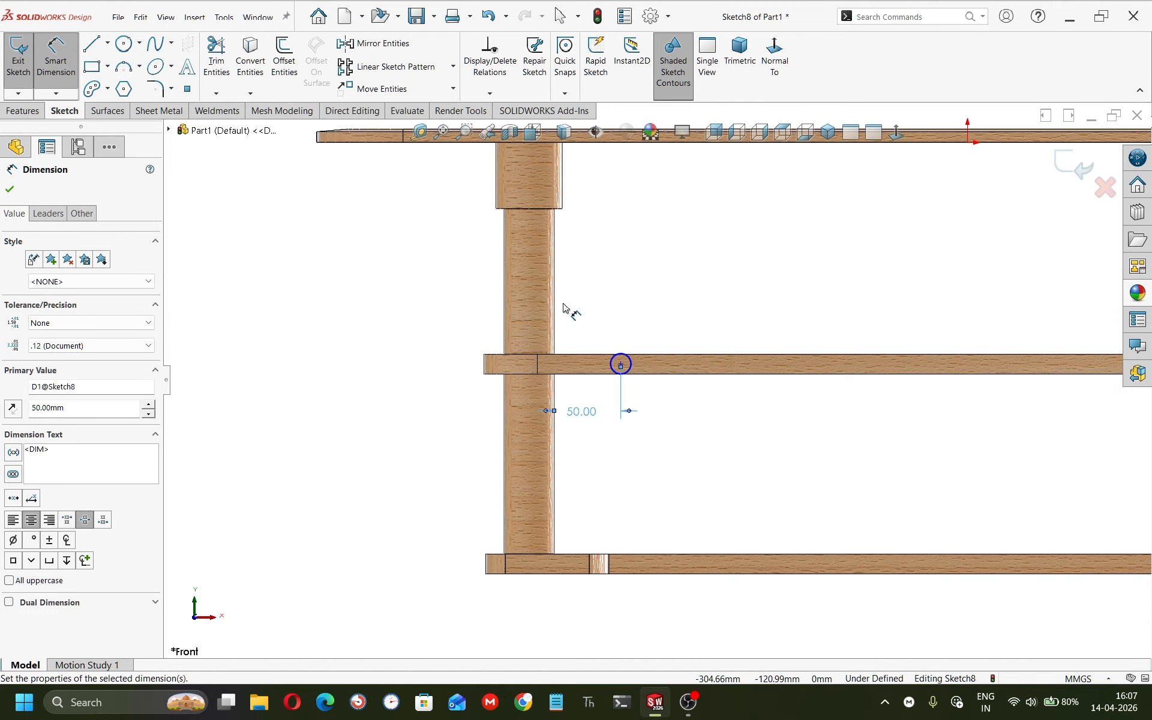
pyautogui.press('Escape')
pyautogui.moveTo(620, 365)
pyautogui.mouseDown()
pyautogui.moveTo(649, 373)
pyautogui.moveTo(643, 364)
pyautogui.mouseUp()
pyautogui.click(651, 422)
pyautogui.scroll(-5, 654, 396)
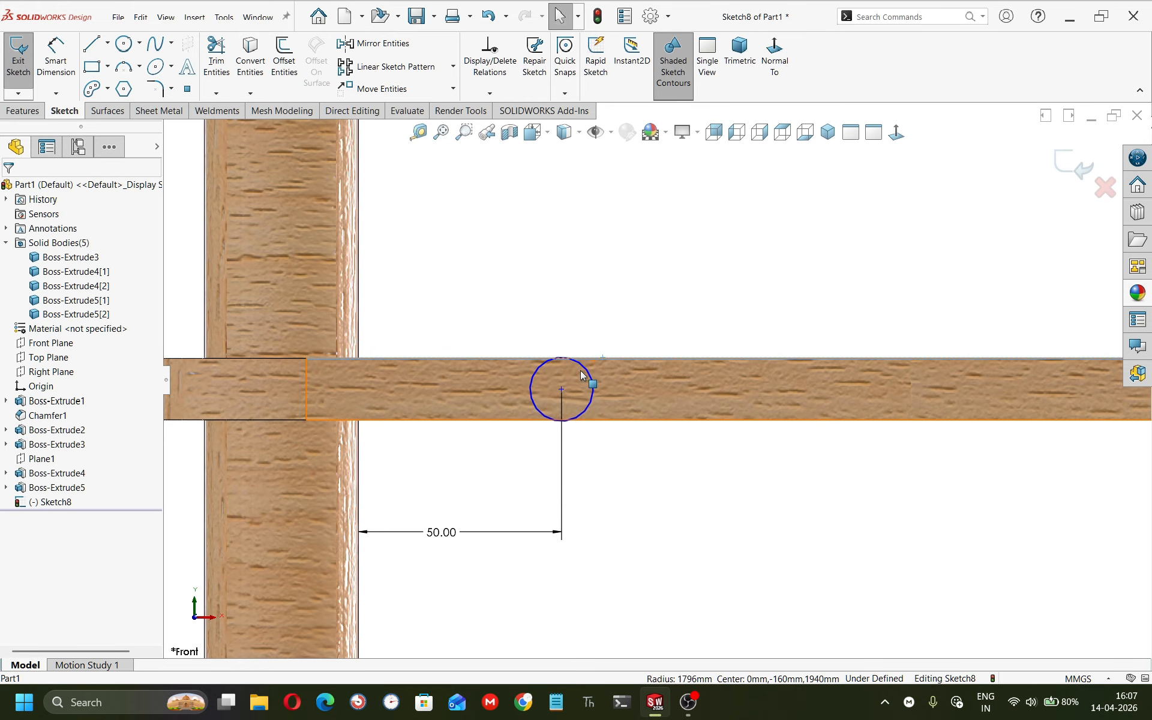
pyautogui.keyDown('ctrl'); pyautogui.click(580, 367); pyautogui.keyUp('ctrl')
pyautogui.click(638, 402)
pyautogui.click(647, 495)
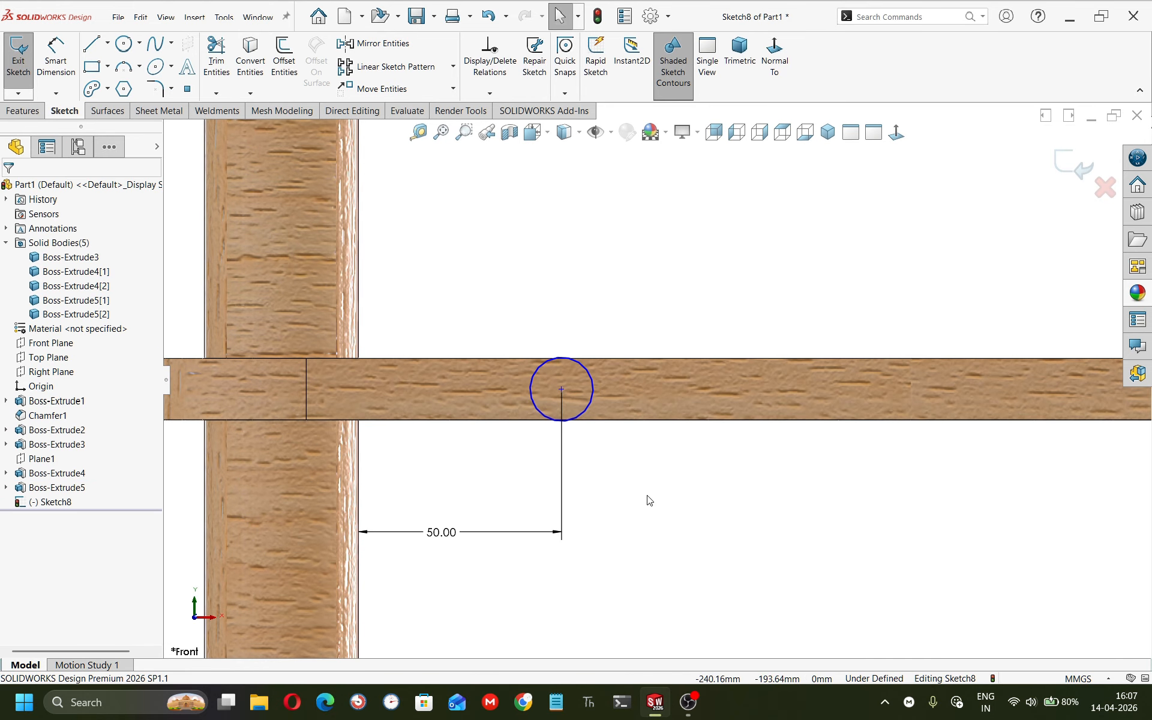
pyautogui.click(583, 366)
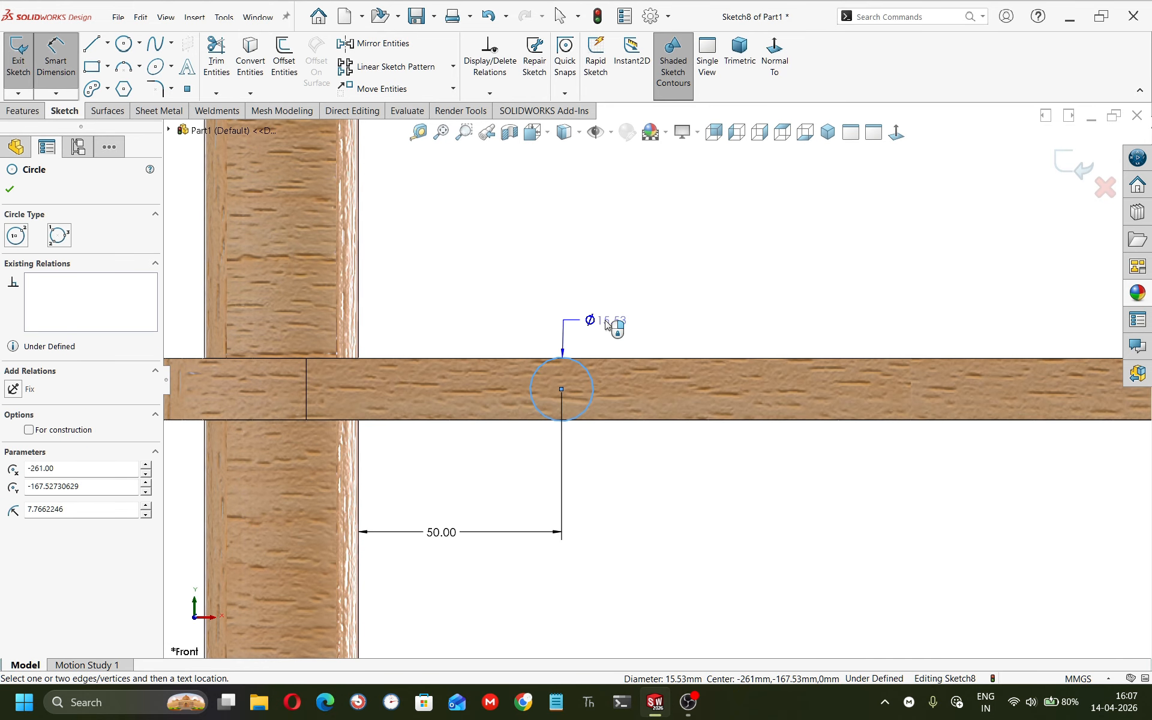
pyautogui.click(682, 334)
pyautogui.write('15')
pyautogui.press('Return')
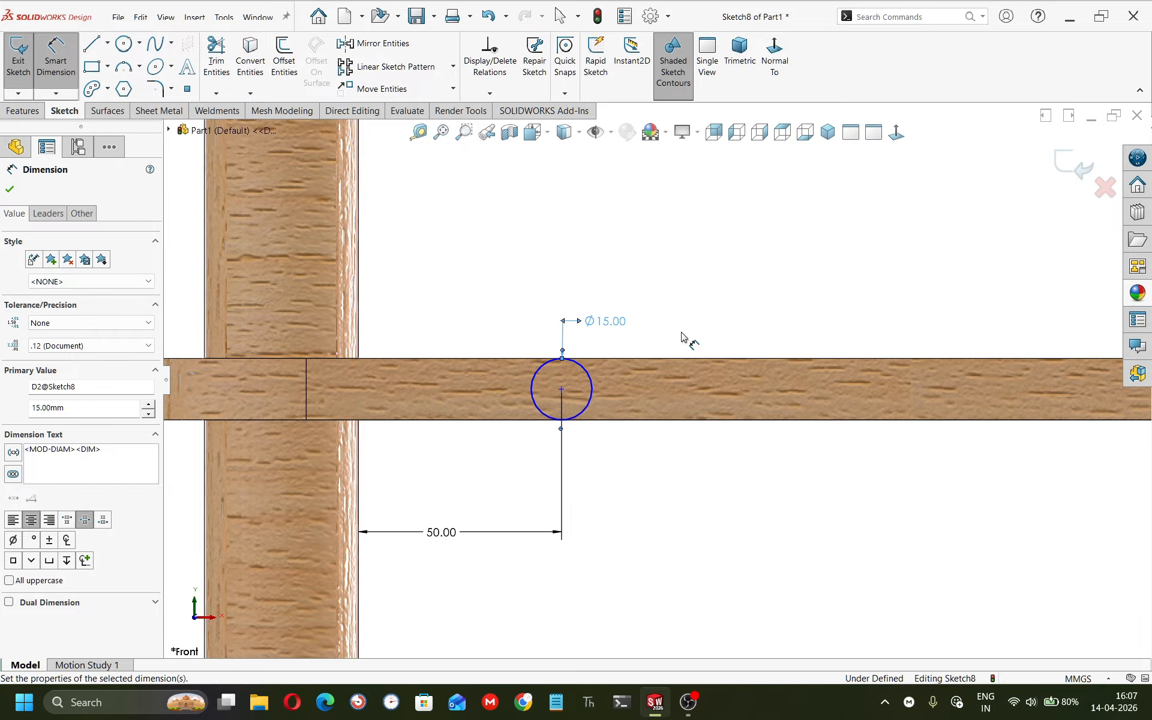
# Change the circle's diameter to 14 mm.
pyautogui.doubleClick(603, 322)
pyautogui.write('14')
pyautogui.press('Return')
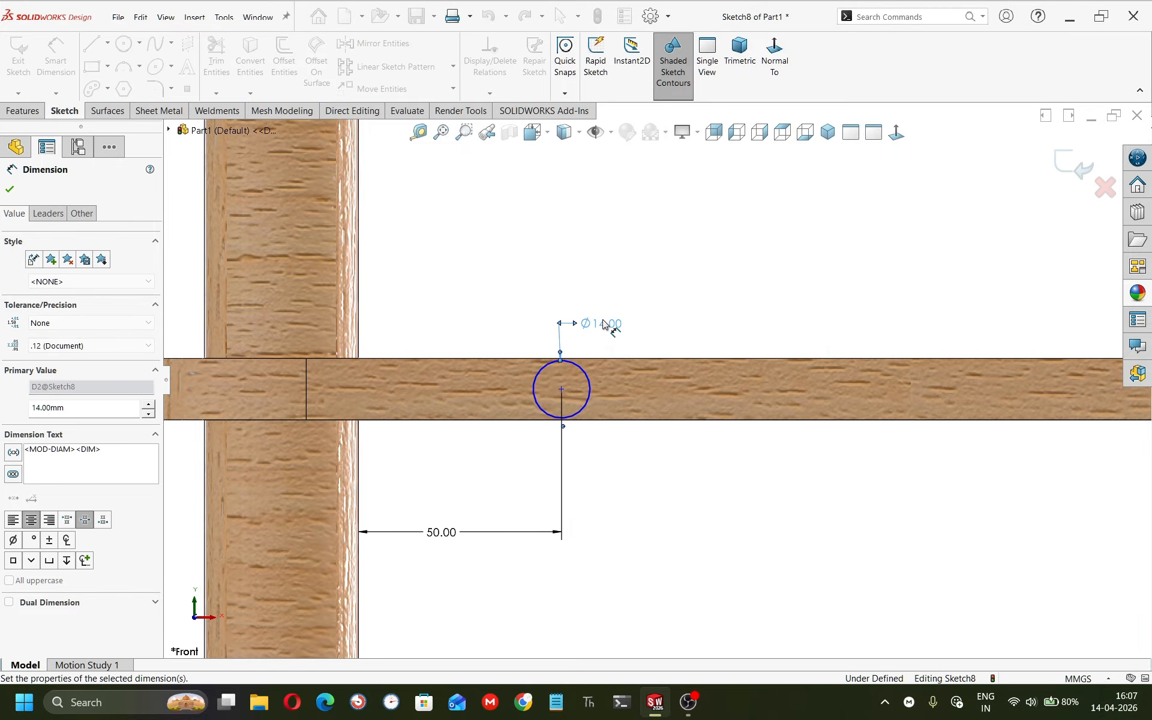
# Orbit and zoom around the circle to inspect its position relative to the rail.
pyautogui.moveTo(653, 290)
pyautogui.mouseDown(button='middle')
pyautogui.moveTo(666, 265)
pyautogui.moveTo(657, 307)
pyautogui.mouseUp(button='middle')
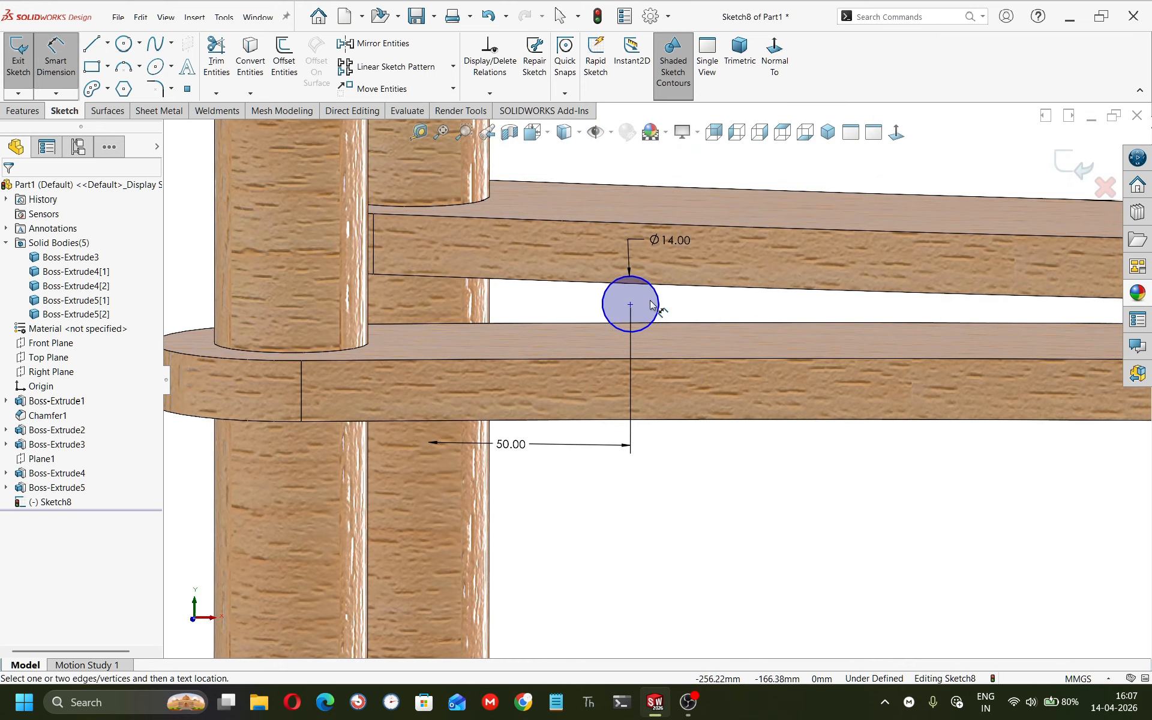
pyautogui.click(658, 307)
pyautogui.press('Escape')
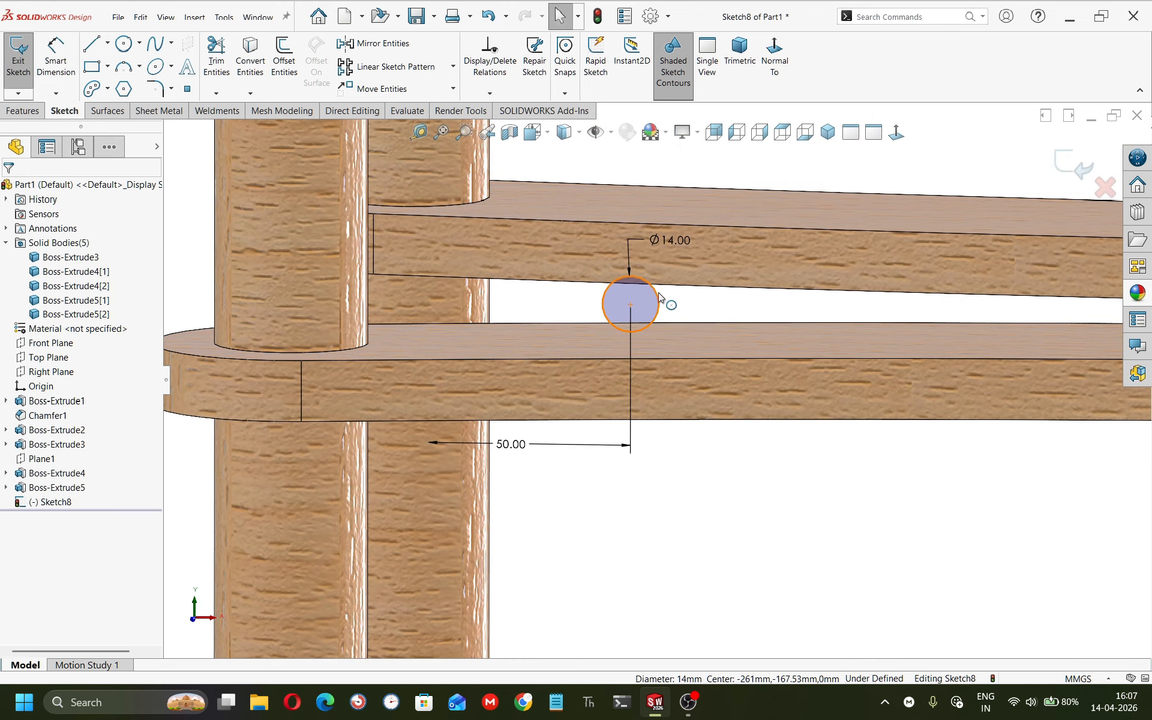
pyautogui.click(658, 304)
pyautogui.press('Escape')
pyautogui.scroll(8, 783, 366)
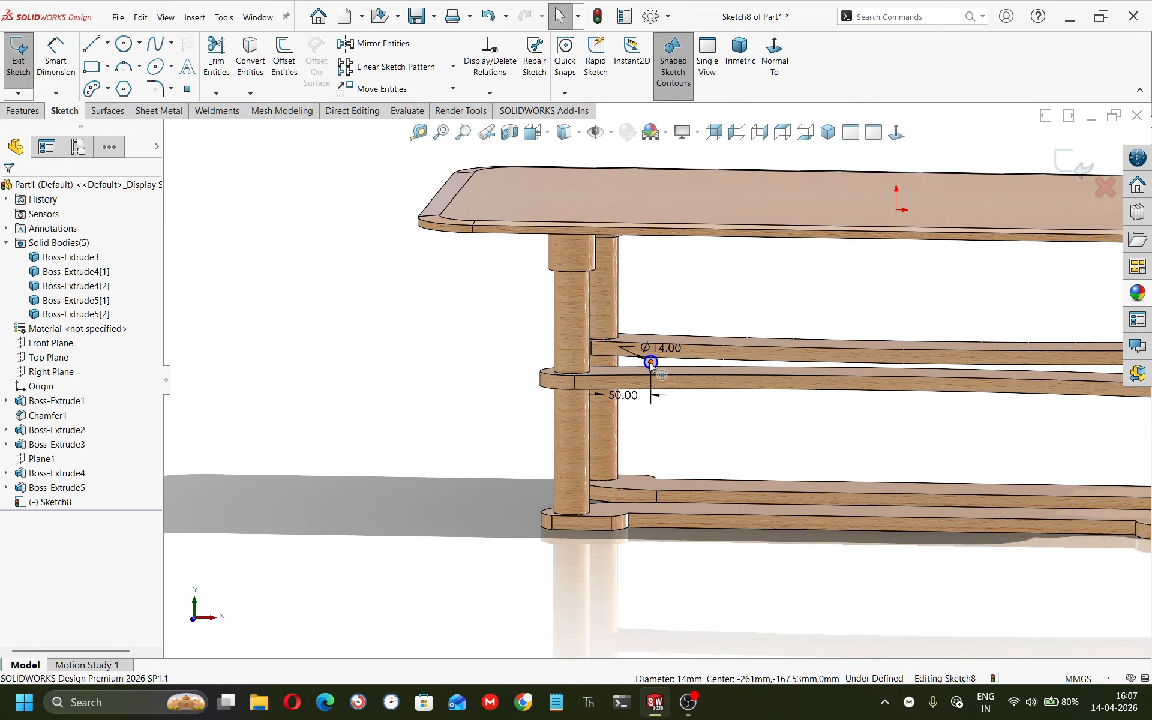
pyautogui.click(650, 362)
pyautogui.scroll(5, 656, 373)
pyautogui.scroll(-5, 888, 381)
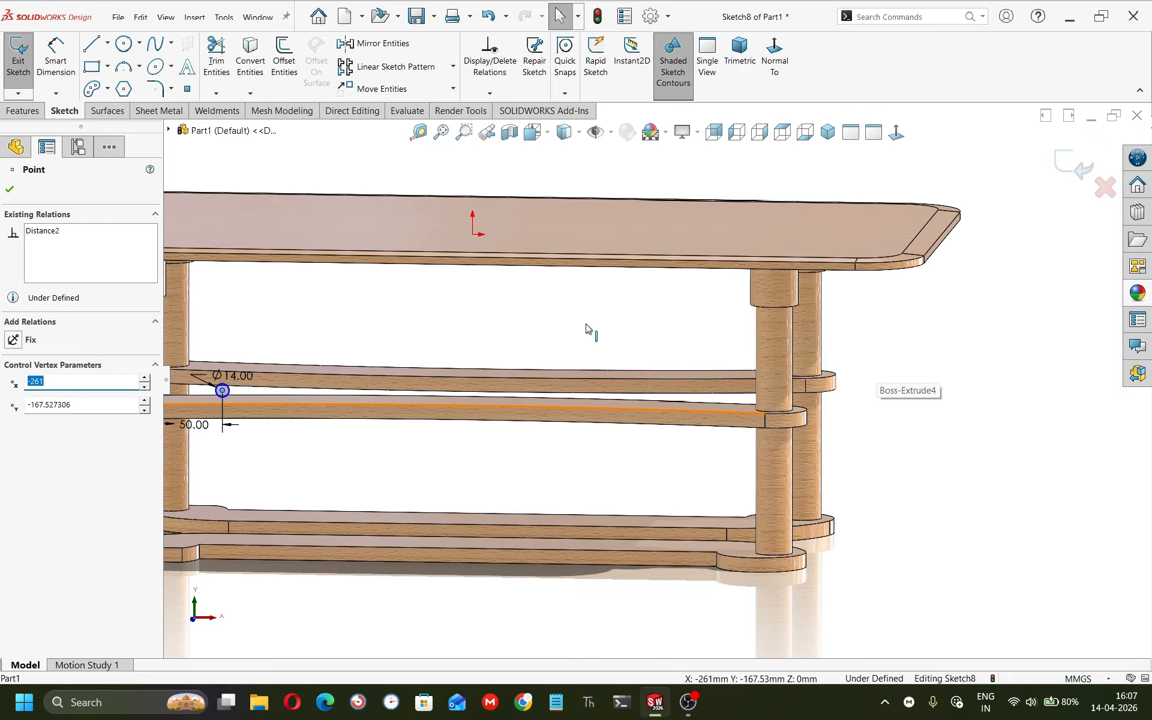
pyautogui.click(783, 66)
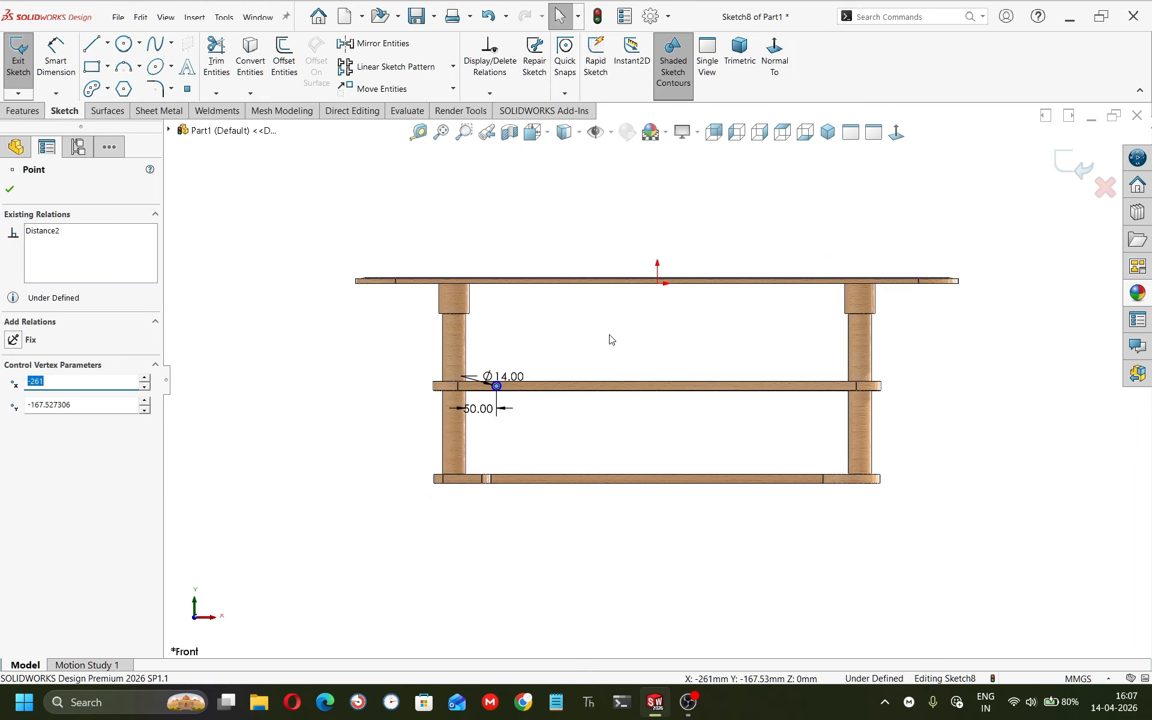
pyautogui.press('Escape')
pyautogui.scroll(4, 586, 387)
pyautogui.click(387, 395)
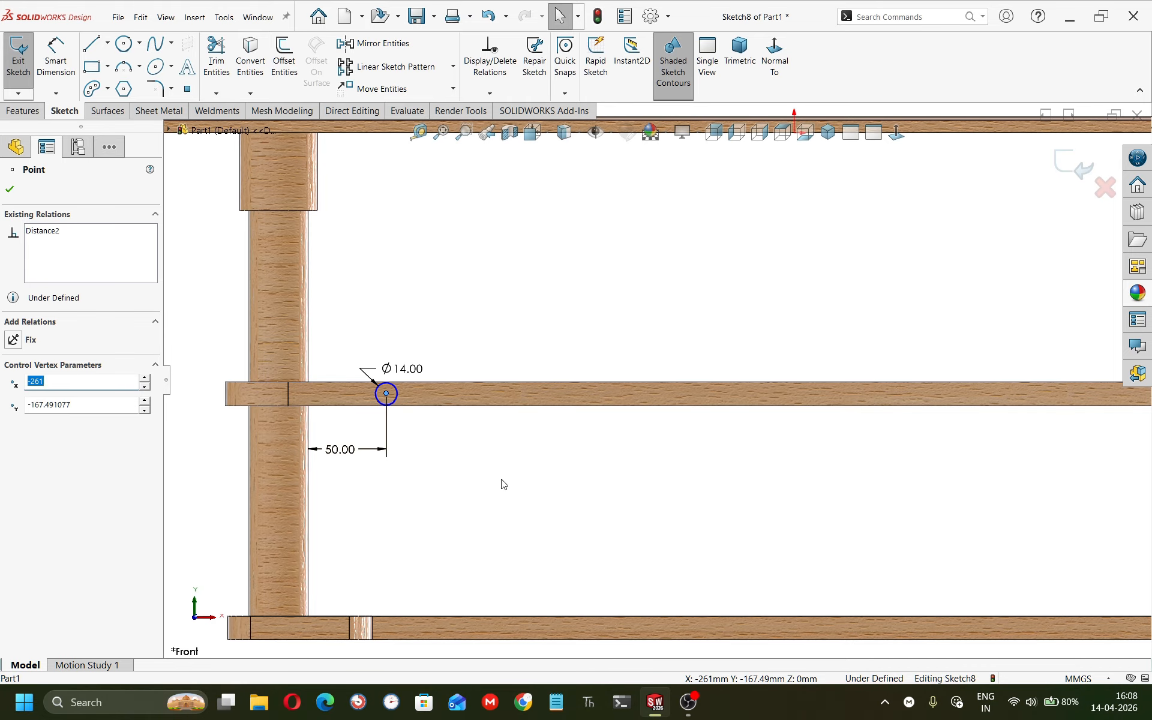
# Draw a horizontal line about 63 mm long from the leg's outer edge to the circle's center.
pyautogui.press('l')
pyautogui.scroll(4, 303, 417)
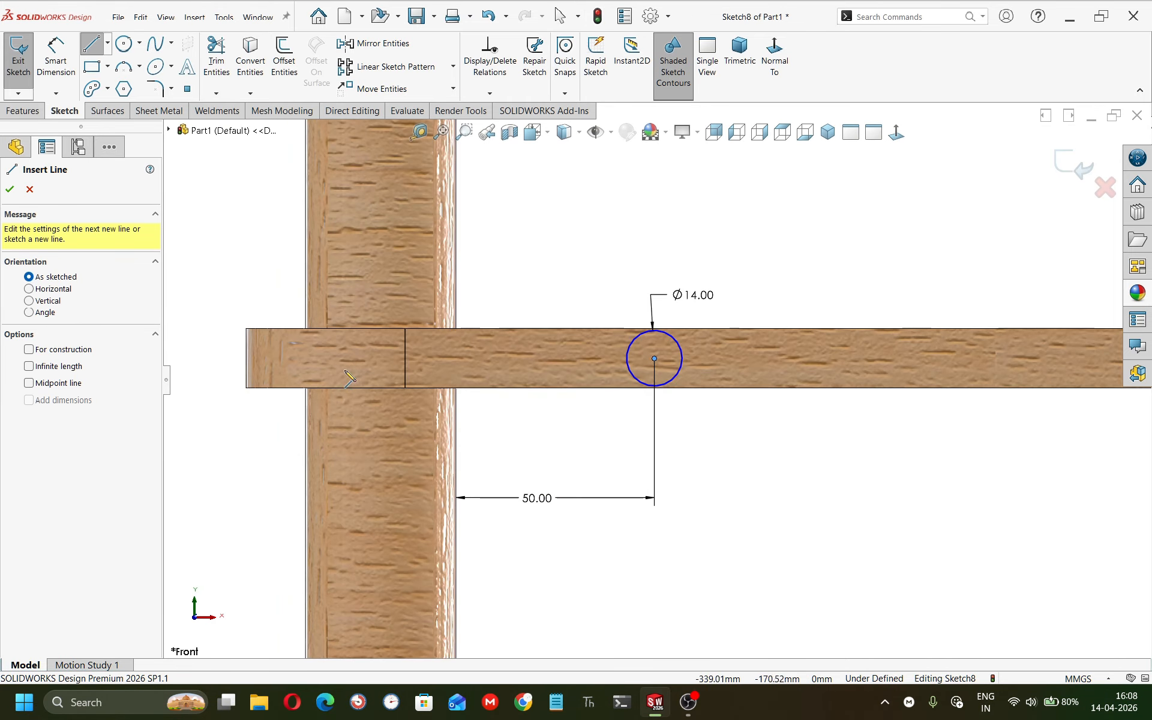
pyautogui.click(406, 360)
pyautogui.click(654, 358)
pyautogui.press('Escape')
pyautogui.click(581, 359)
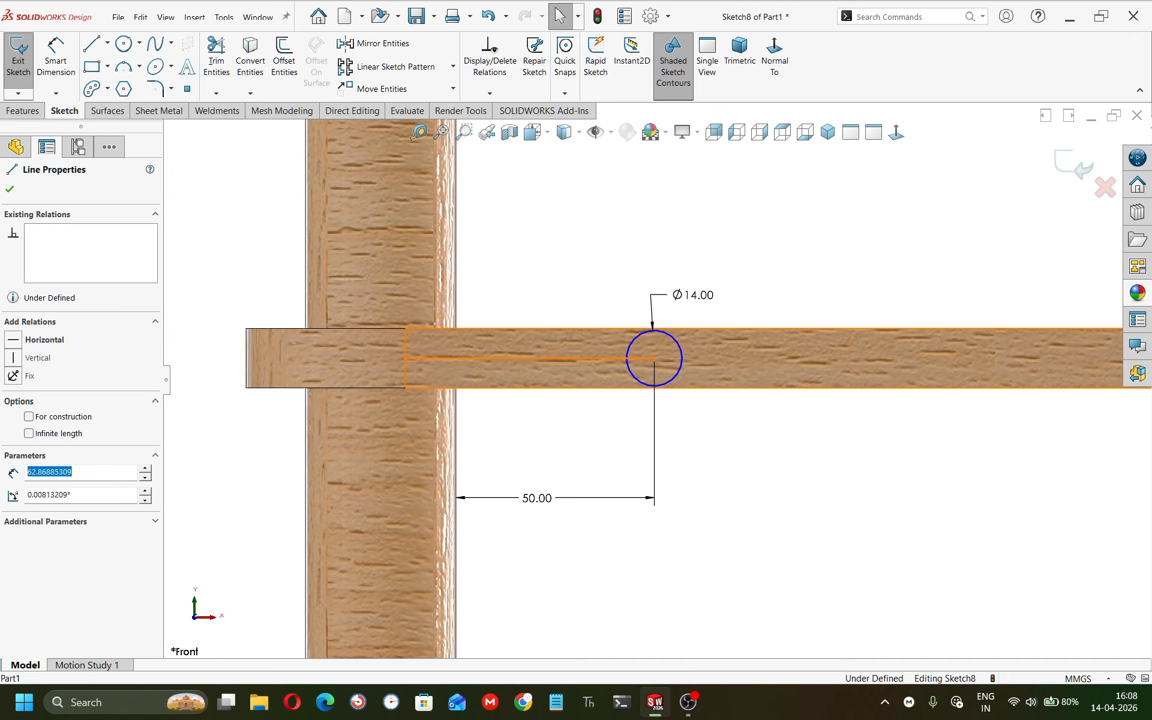
pyautogui.click(592, 315)
pyautogui.click(602, 293)
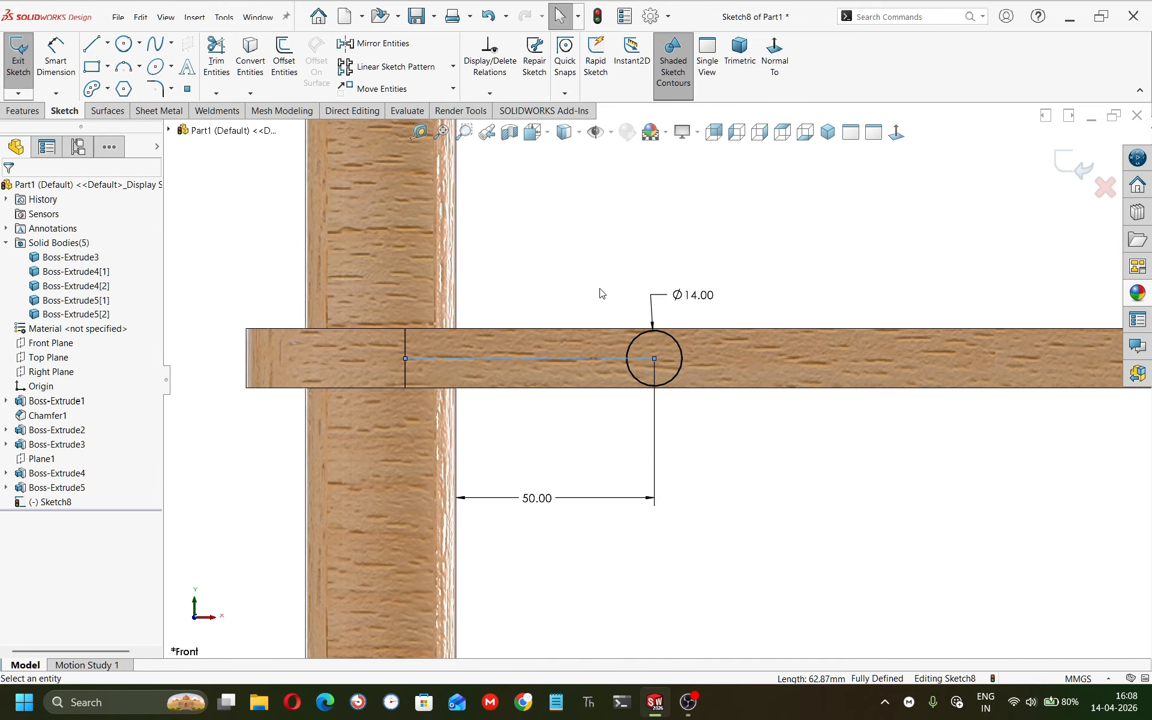
# Draw a second circle about 12 mm in diameter on the lower rail near the left leg.
pyautogui.scroll(-9, 839, 345)
pyautogui.scroll(7, 678, 441)
pyautogui.press('c')
pyautogui.click(525, 568)
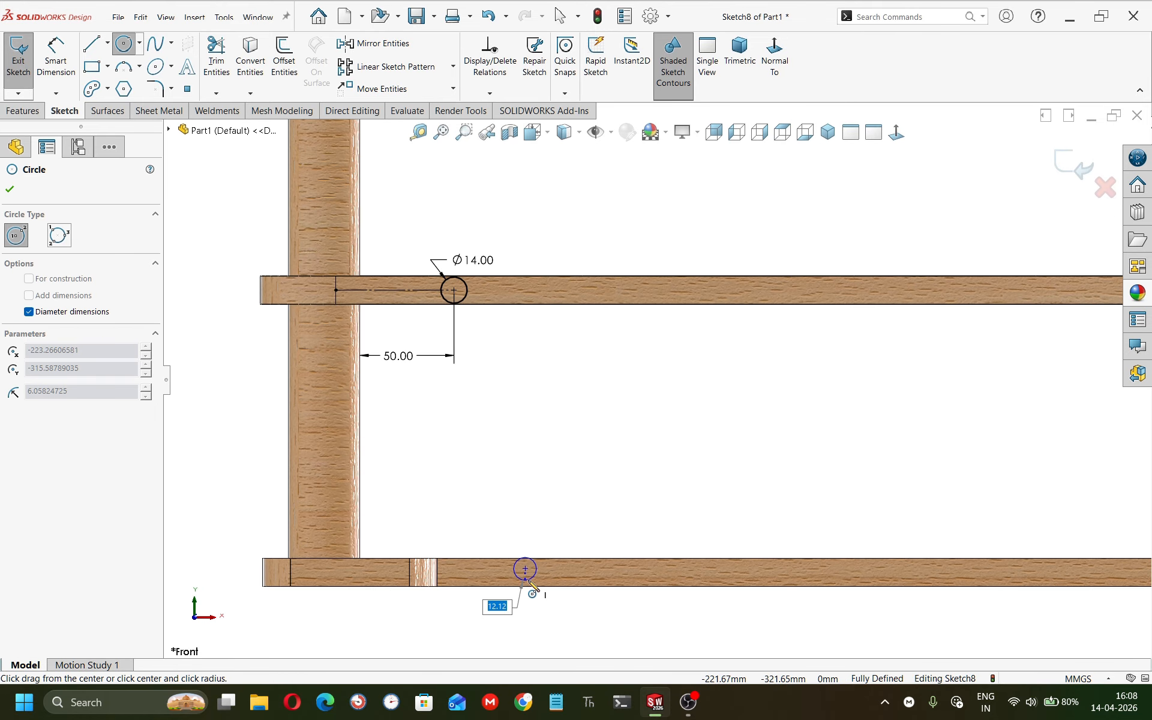
pyautogui.click(528, 584)
pyautogui.press('Escape')
# Dimension the lower circle's diameter as 14 mm.
pyautogui.moveTo(547, 640); pyautogui.dragTo(539, 471, button='right')
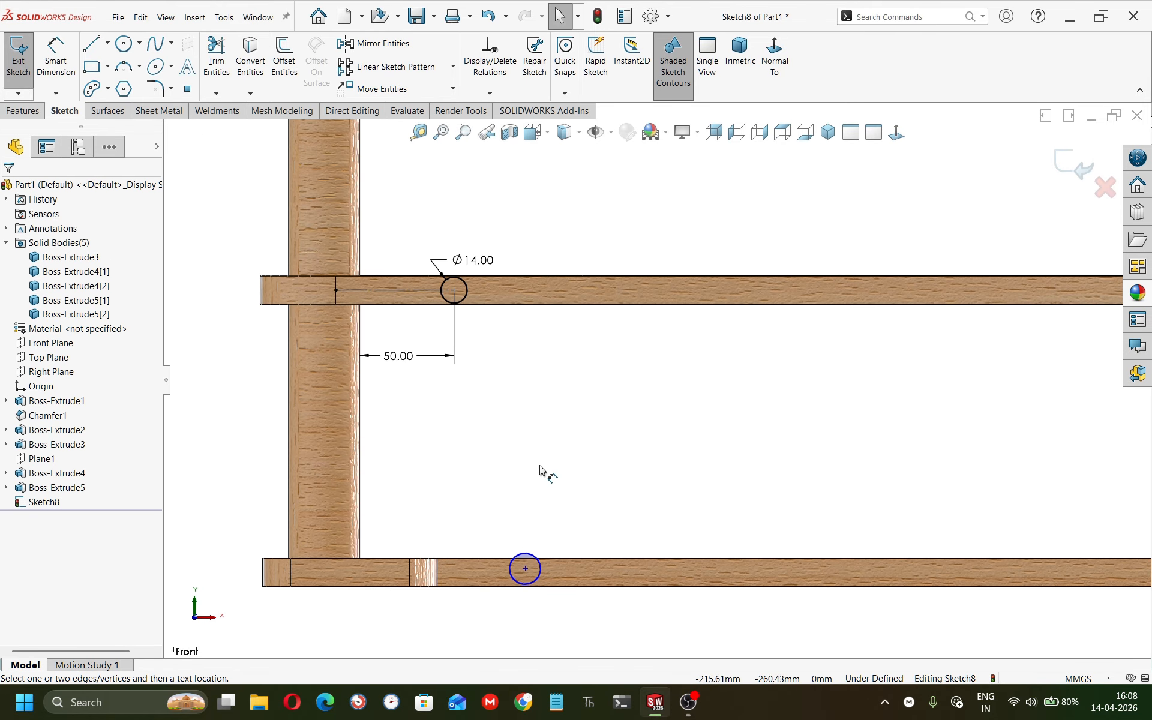
pyautogui.click(533, 556)
pyautogui.click(567, 522)
pyautogui.write('14')
pyautogui.press('Return')
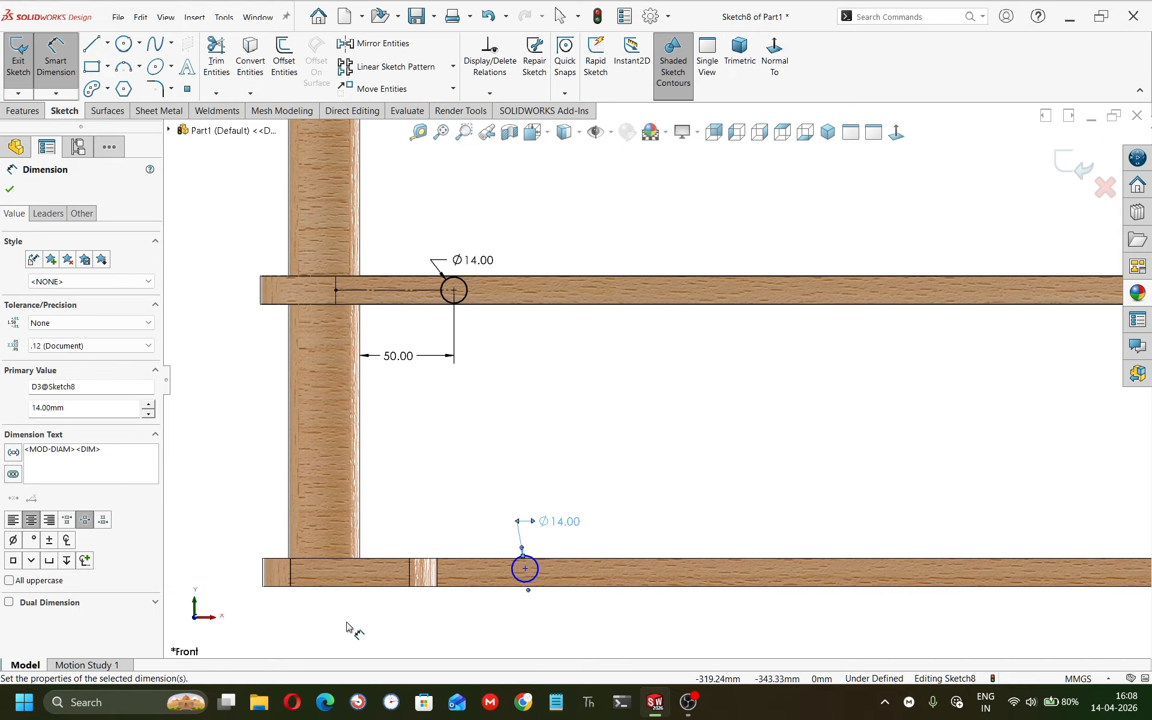
# Dimension the distance from the leg's inner edge to the lower circle's center.
pyautogui.click(521, 574)
pyautogui.click(359, 542)
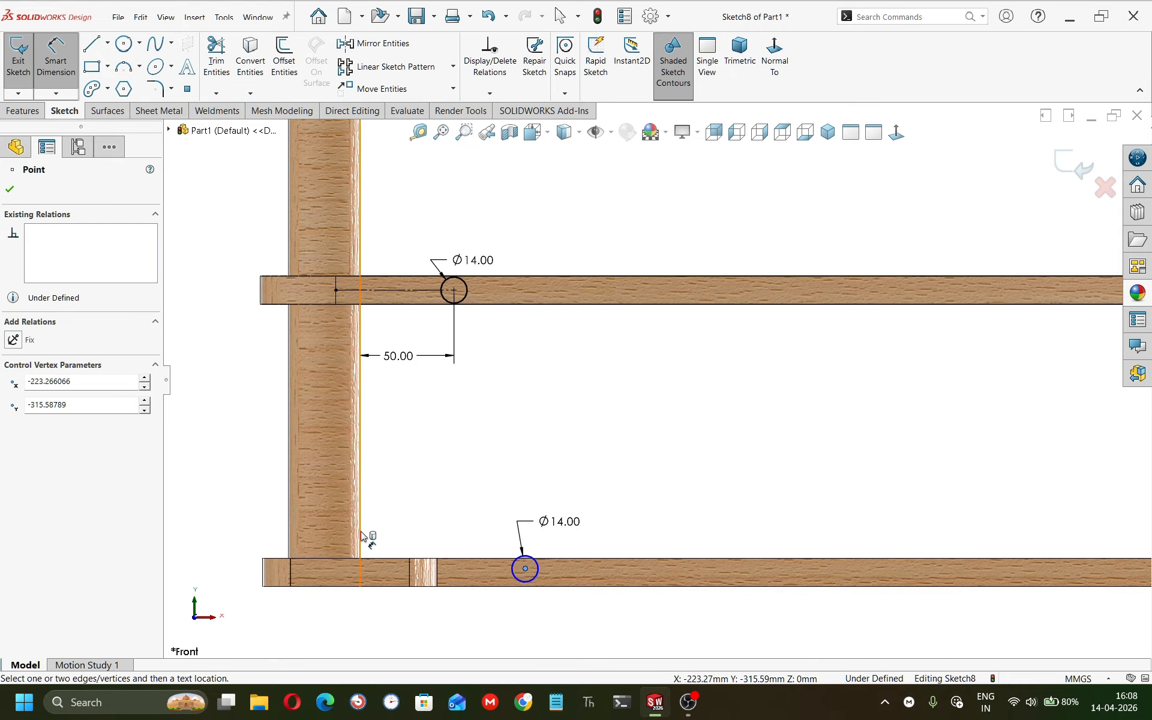
pyautogui.click(428, 627)
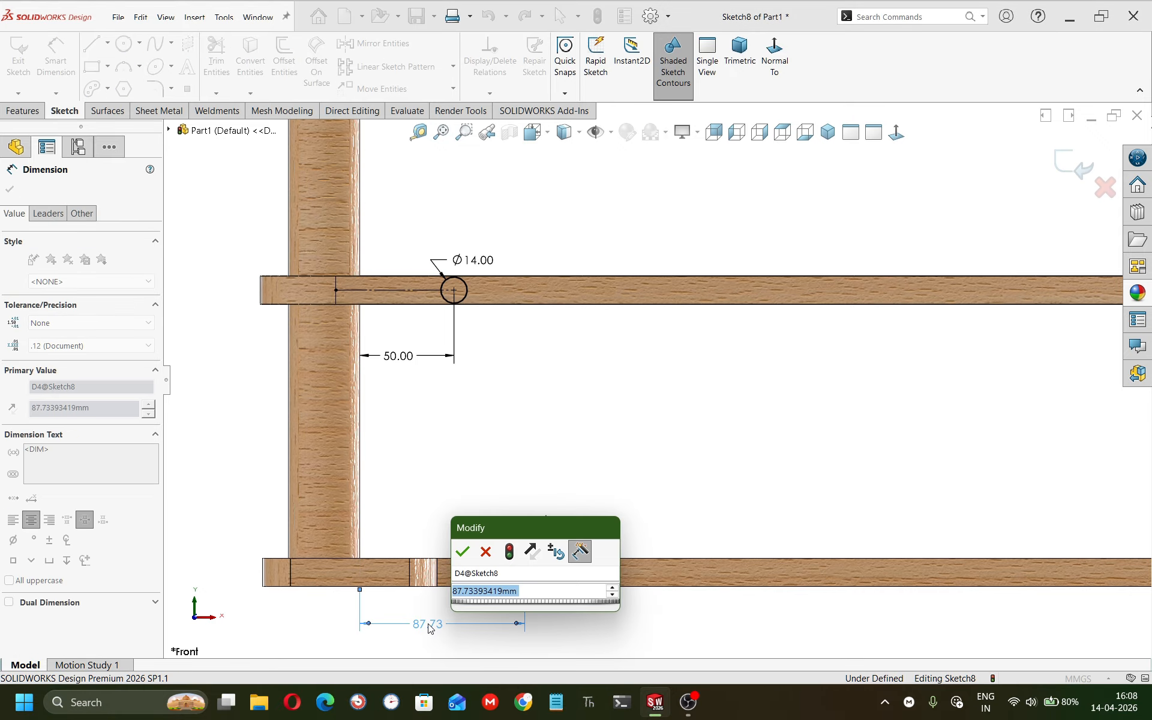
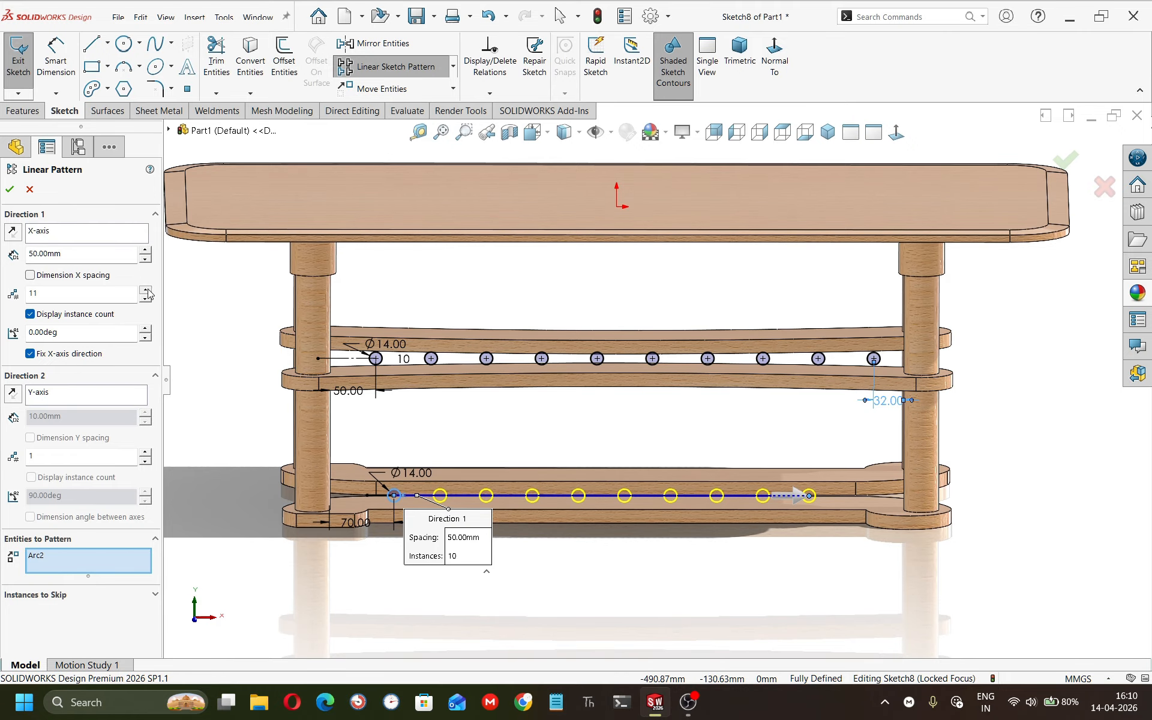
# Complete the linear pattern of the lower circle along the X-axis with 10 instances at 50 mm spacing.
pyautogui.click(10, 190)
pyautogui.moveTo(642, 610); pyautogui.dragTo(607, 407, button='right')
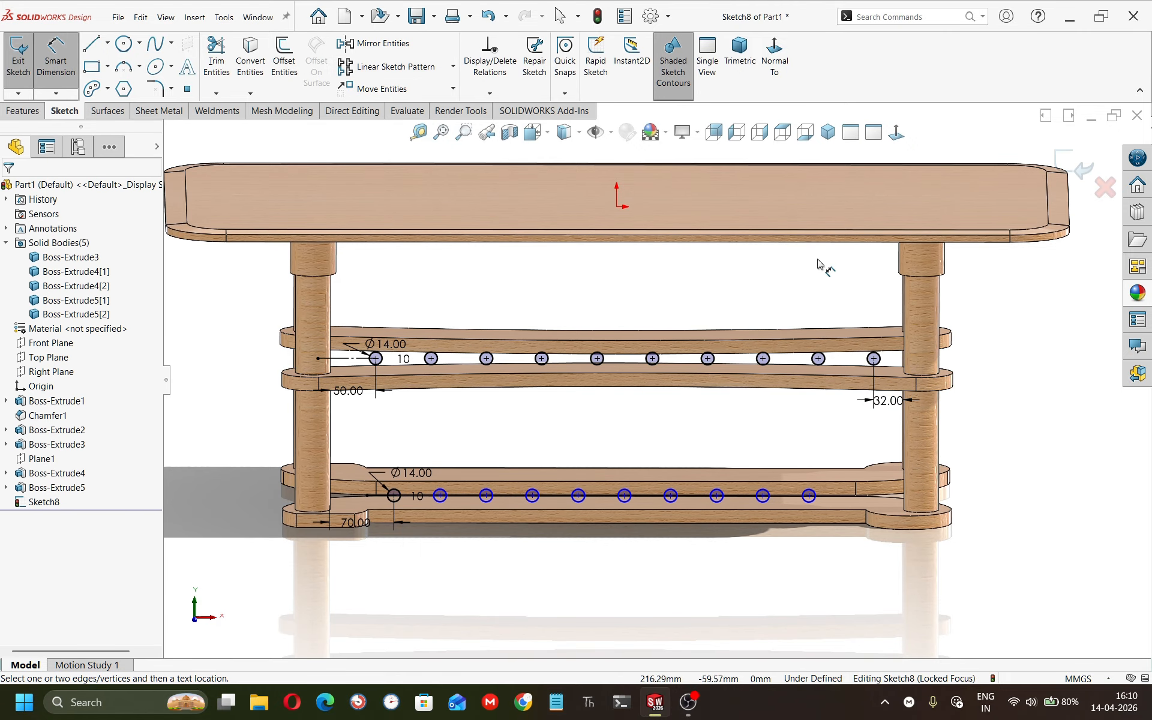
# In front view, dimension the distance from the last lower circle's center to the right leg's inner edge.
pyautogui.click(896, 132)
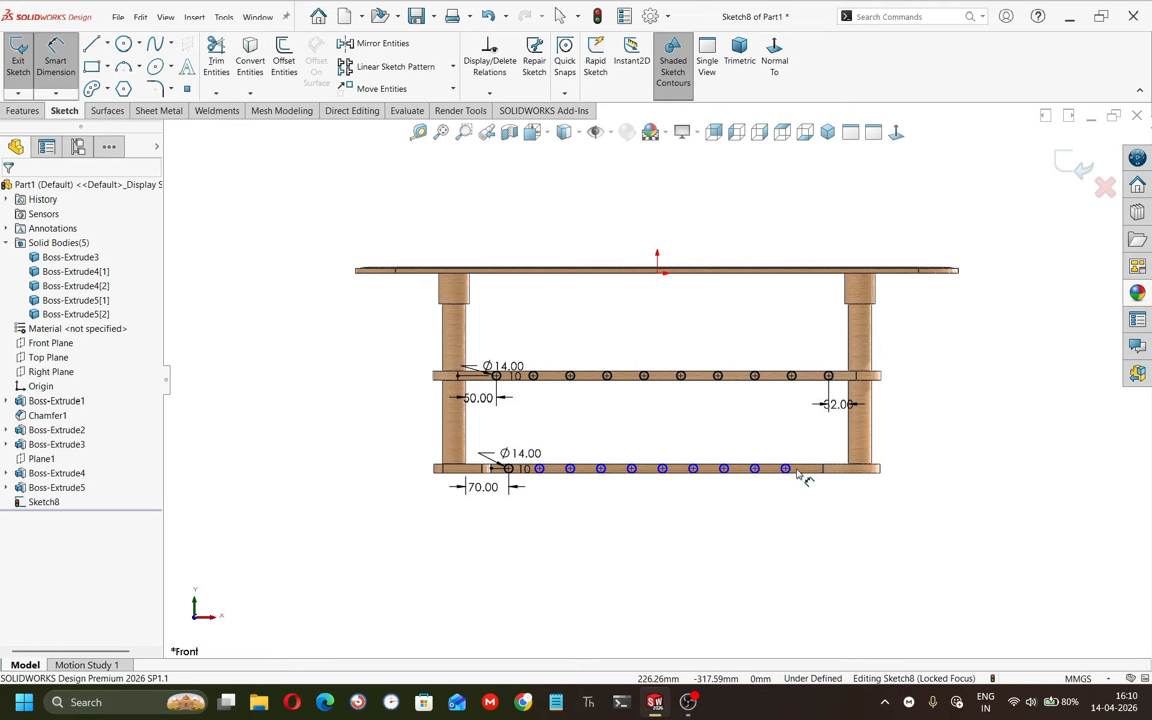
pyautogui.click(786, 470)
pyautogui.click(847, 466)
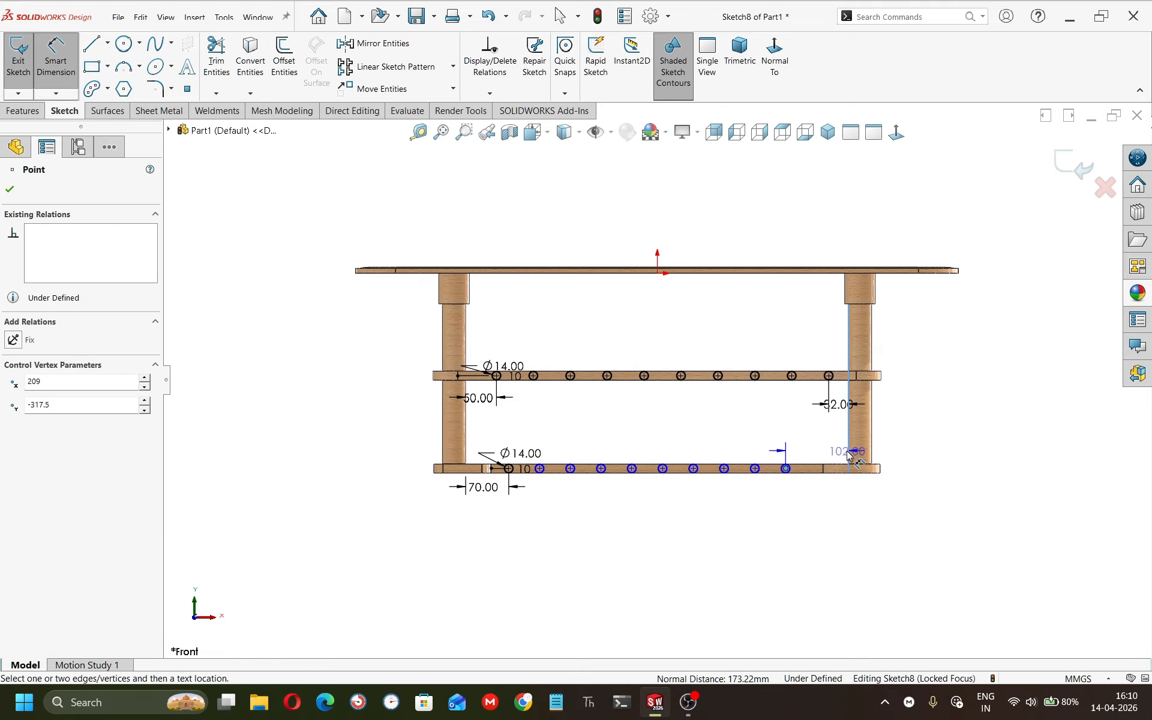
pyautogui.click(820, 507)
pyautogui.click(856, 433)
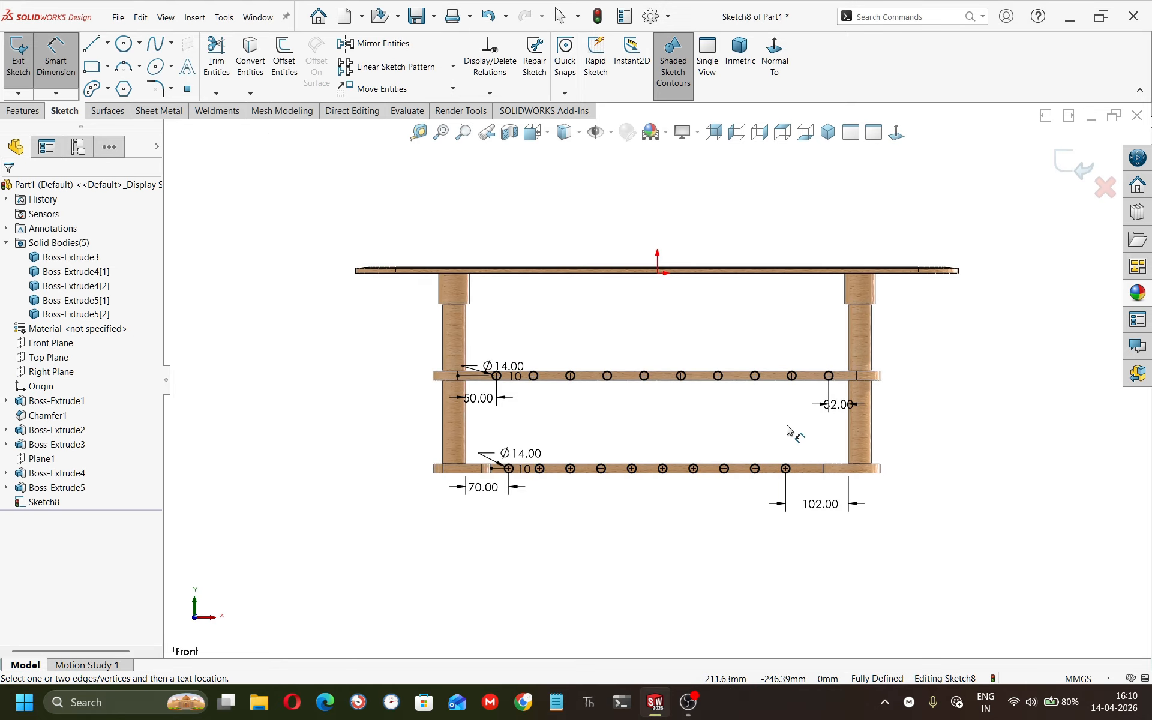
# Start an Extruded Boss from the sketch with Direction 1 set to Up To Body, reaching one upper rail.
pyautogui.scroll(-2, 754, 428)
pyautogui.moveTo(730, 421); pyautogui.dragTo(333, 322, button='middle')
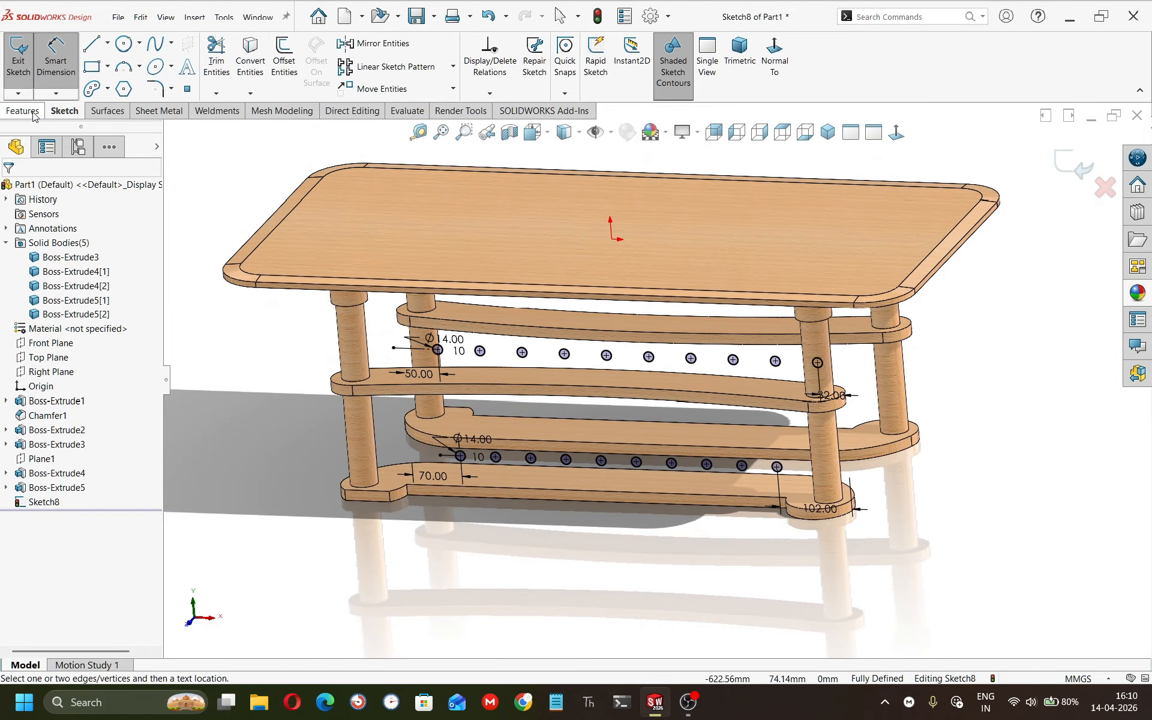
pyautogui.click(24, 110)
pyautogui.click(62, 67)
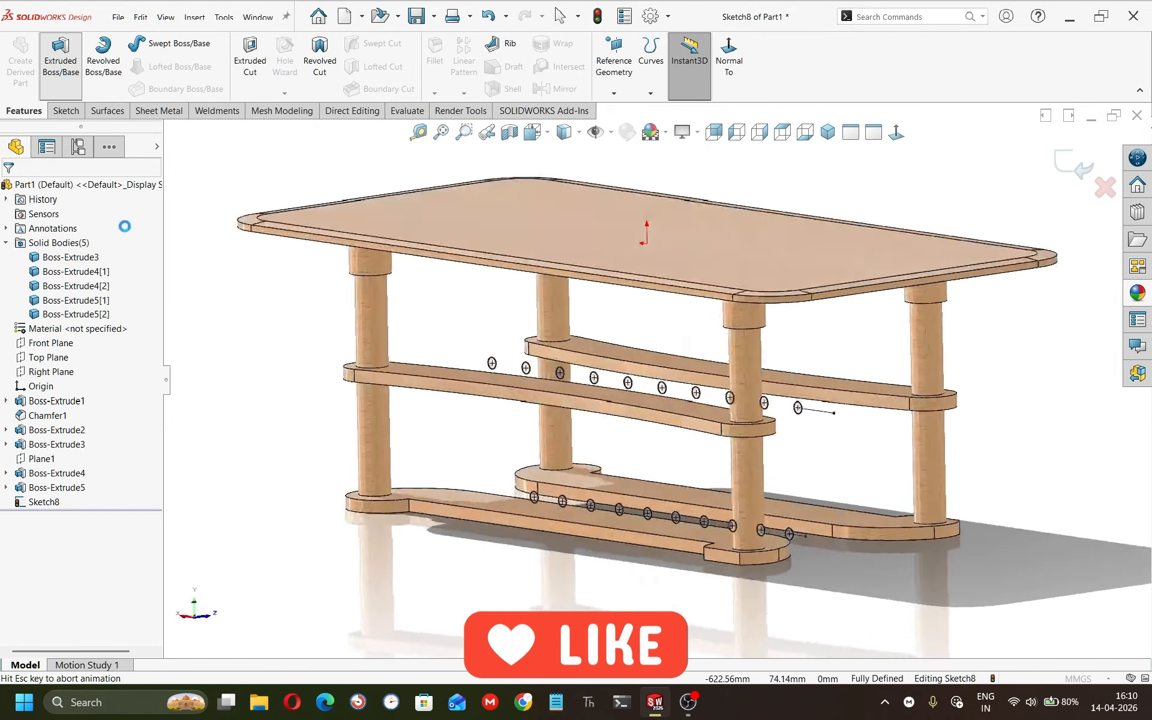
pyautogui.click(75, 273)
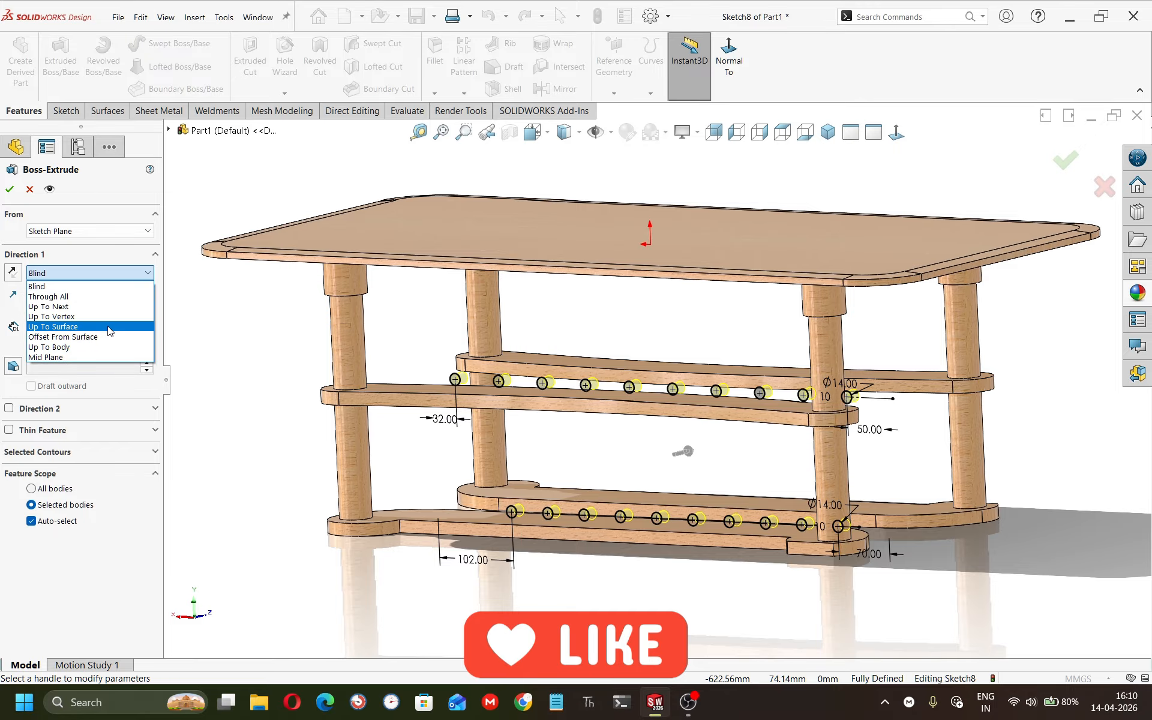
pyautogui.click(110, 357)
pyautogui.click(94, 274)
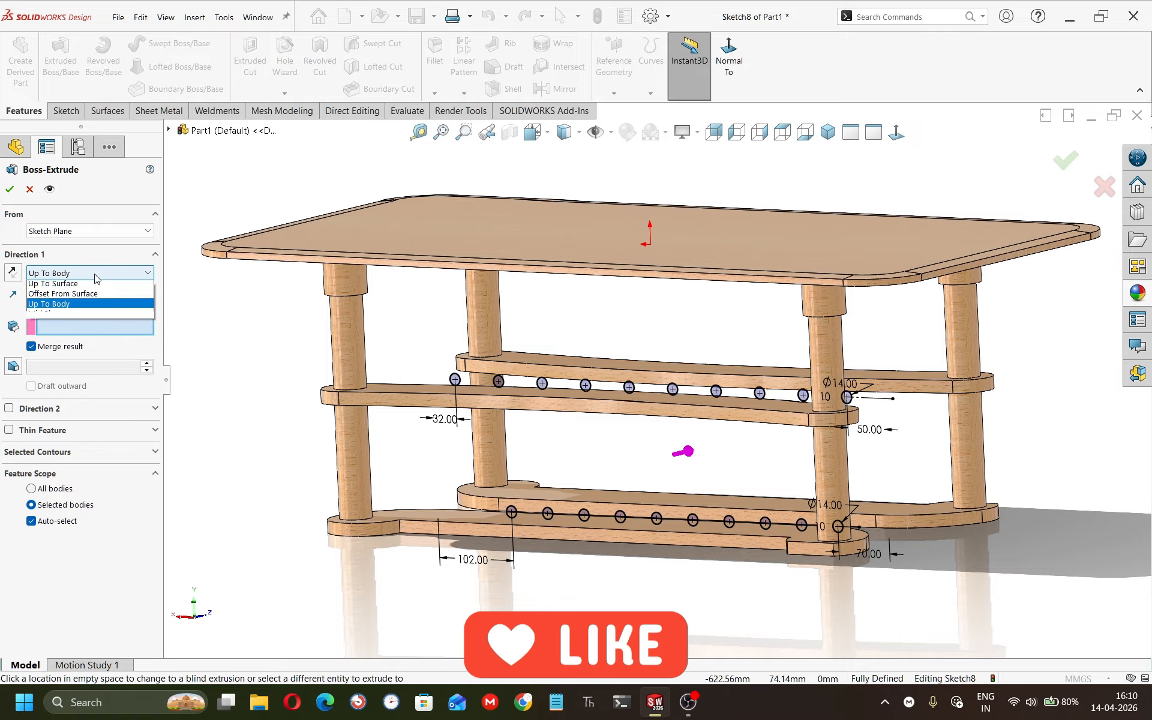
pyautogui.click(91, 269)
pyautogui.moveTo(352, 351); pyautogui.dragTo(591, 379, button='middle')
pyautogui.click(616, 354)
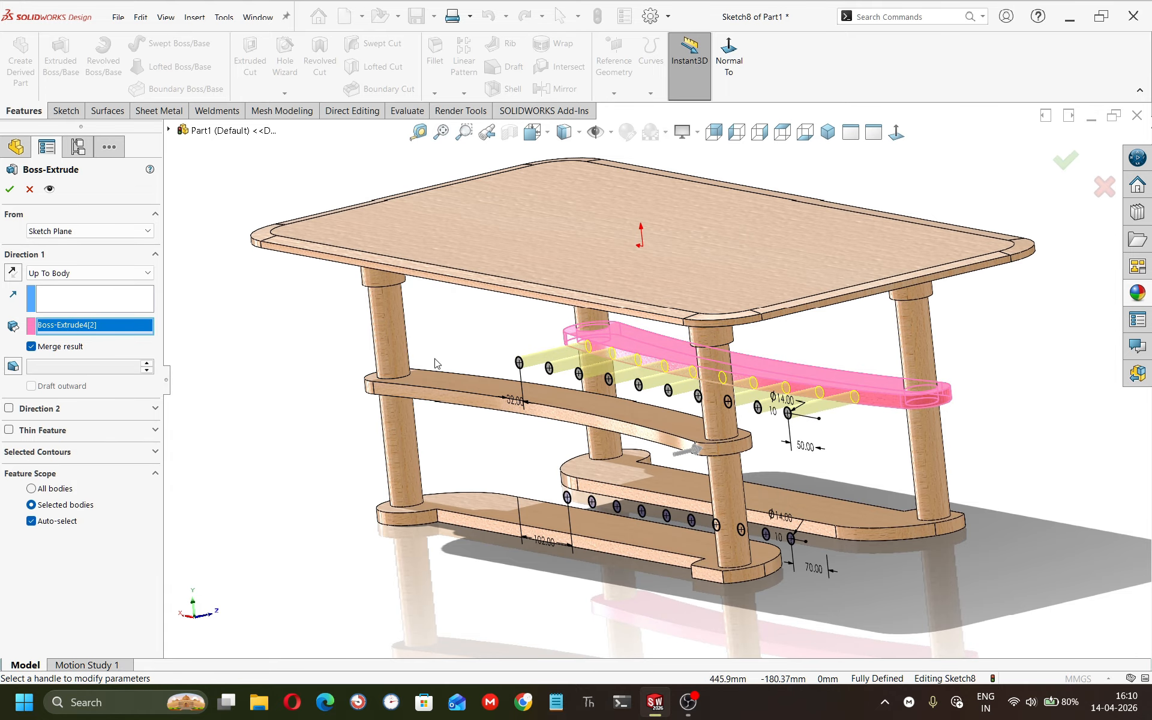
# Enable Direction 2 as Up To Body to the opposite upper rail and finish the upper dowel extrusion.
pyautogui.click(9, 410)
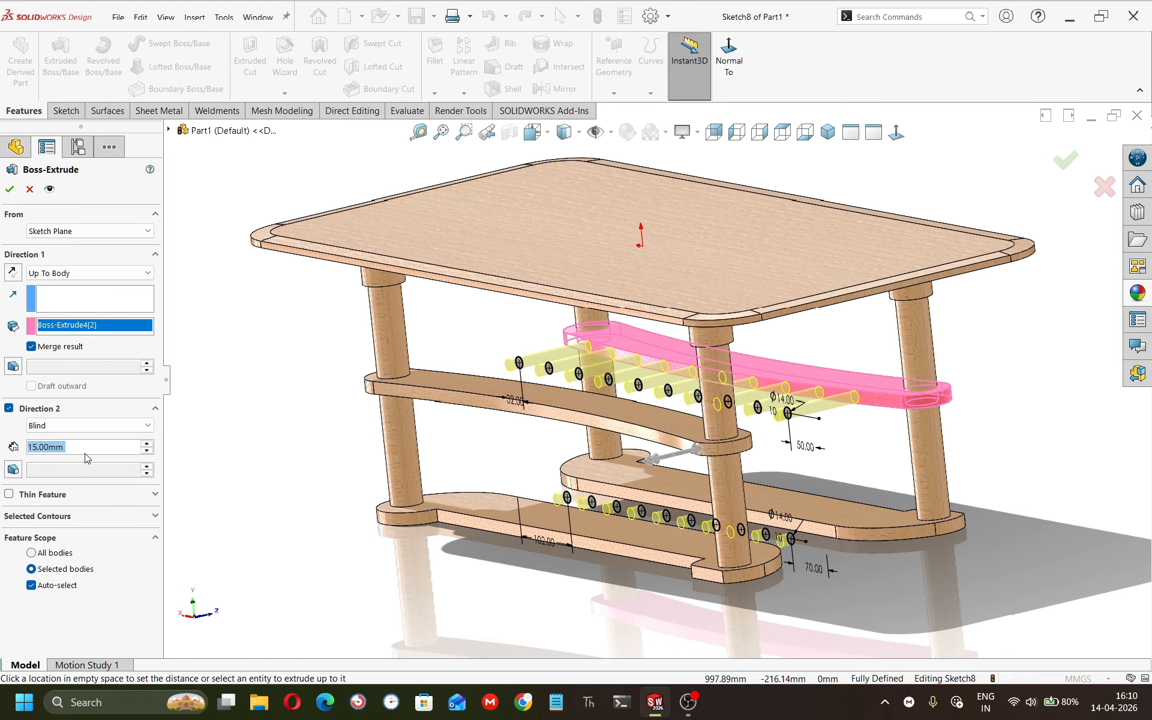
pyautogui.click(90, 427)
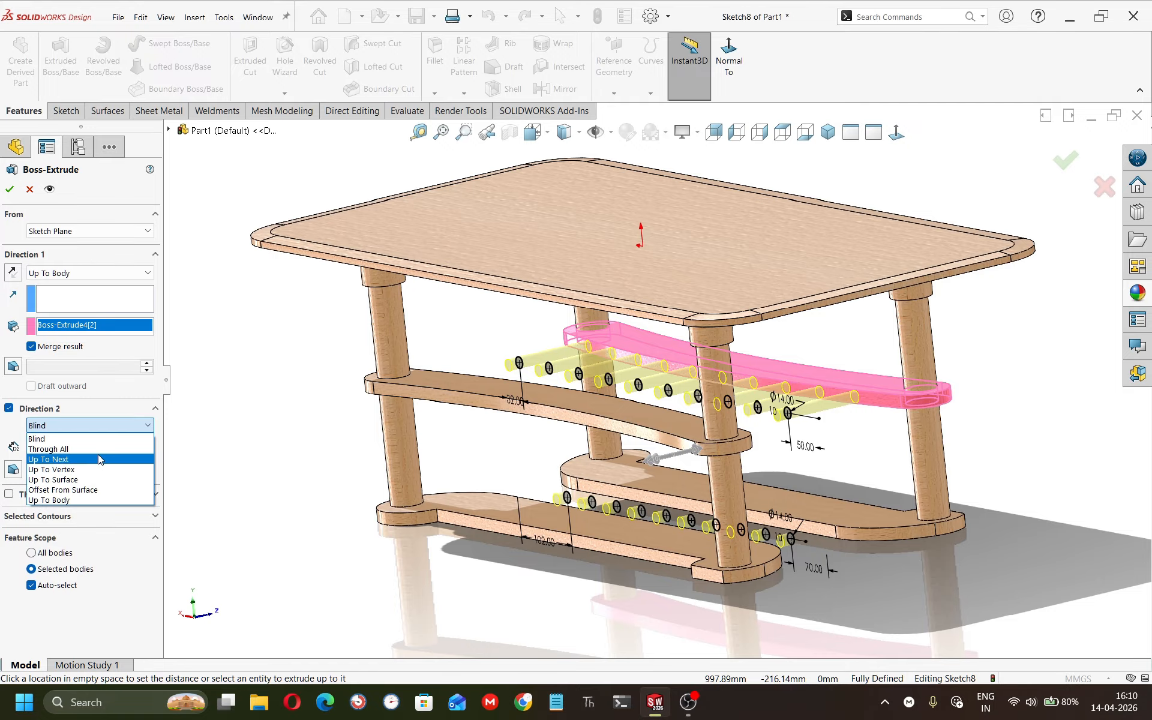
pyautogui.click(102, 500)
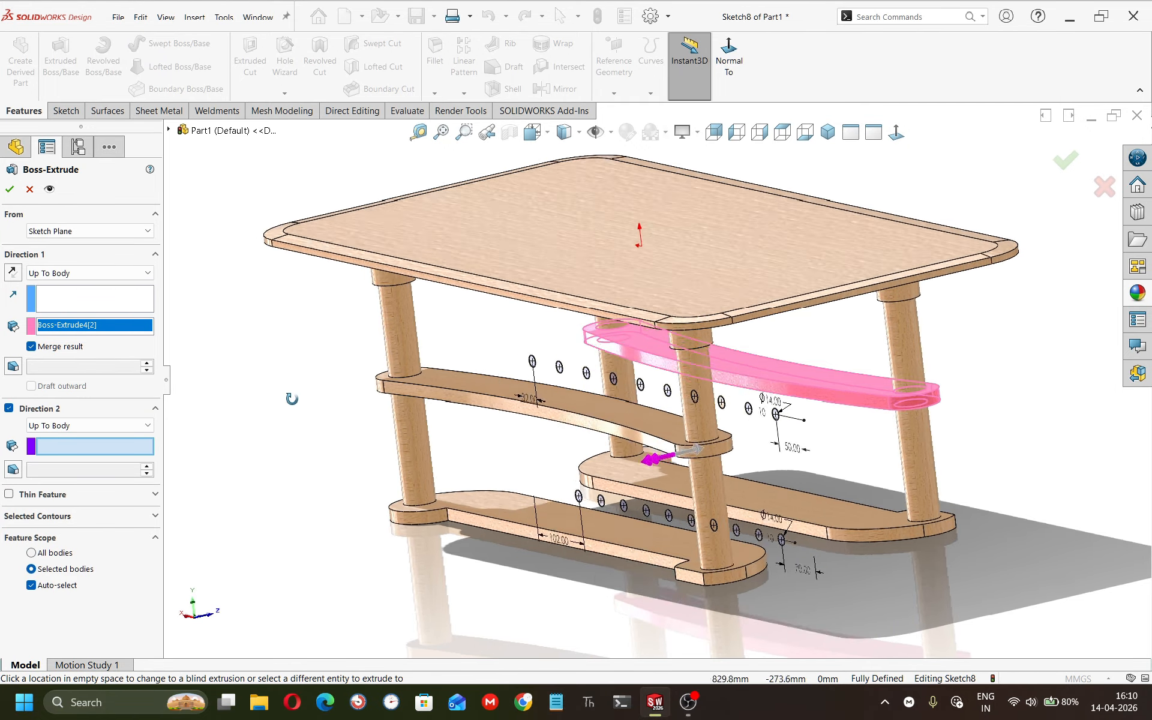
pyautogui.moveTo(480, 390); pyautogui.dragTo(570, 462, button='middle')
pyautogui.click(574, 465)
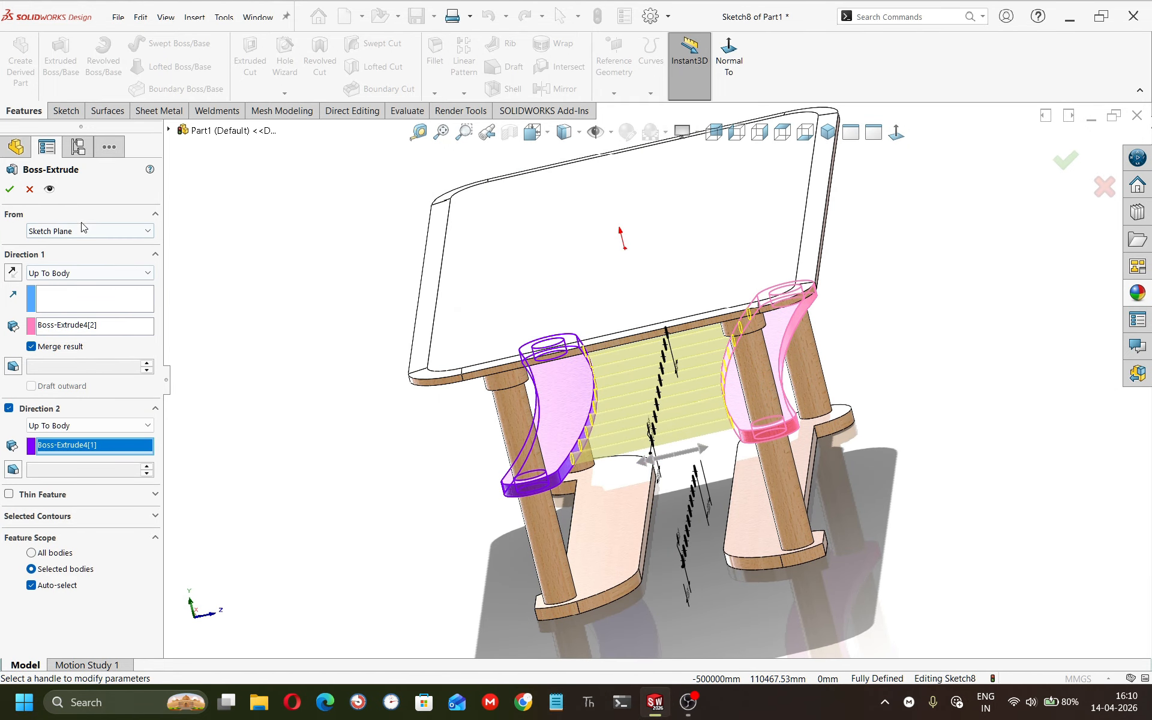
pyautogui.click(11, 190)
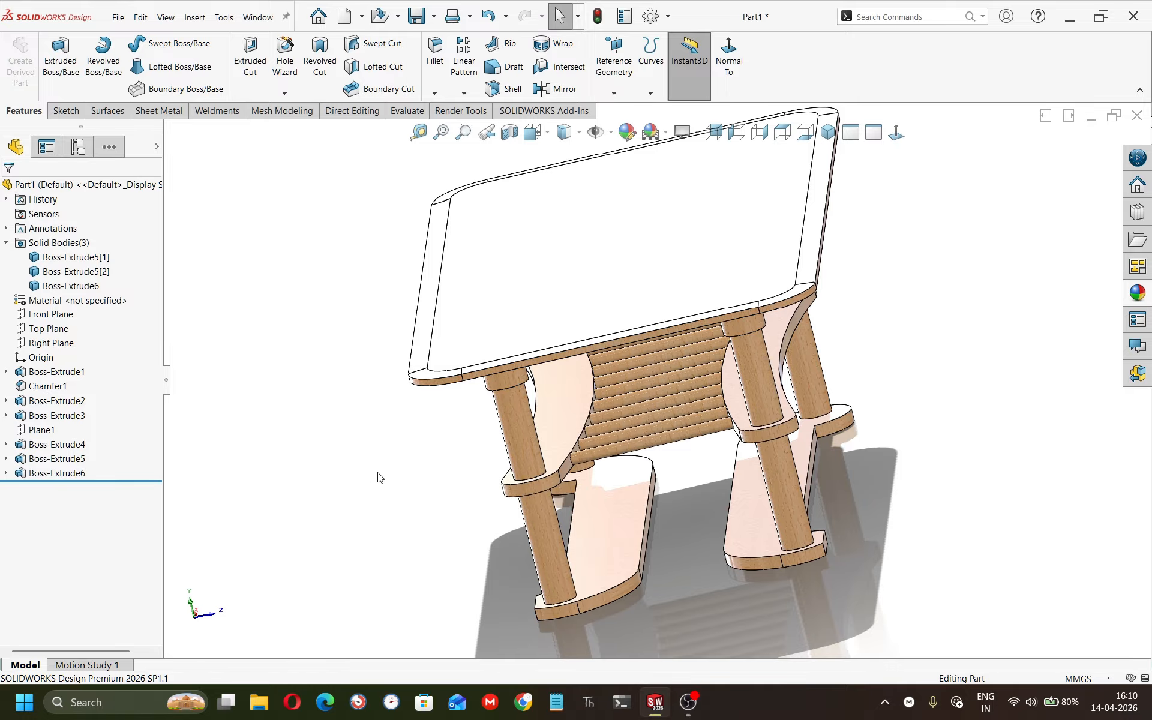
# Start a new Extruded Boss from the shared Sketch8 and clear its selected contours.
pyautogui.moveTo(378, 477); pyautogui.dragTo(386, 432, button='middle')
pyautogui.click(33, 474)
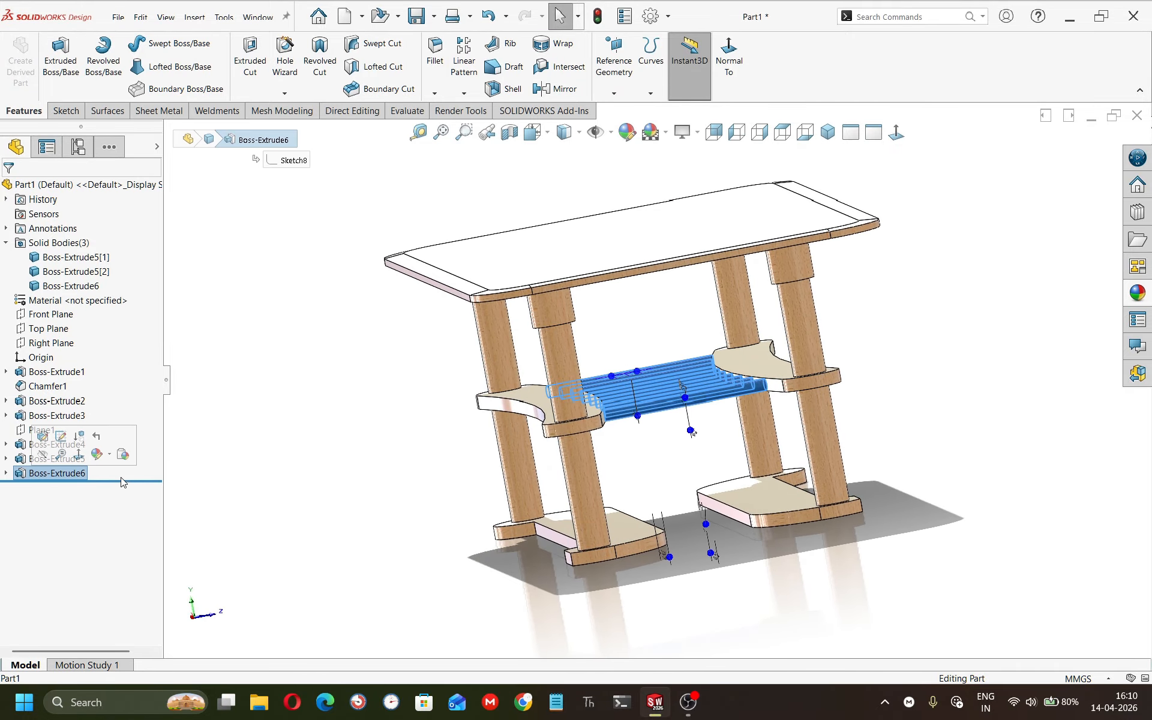
pyautogui.click(255, 451)
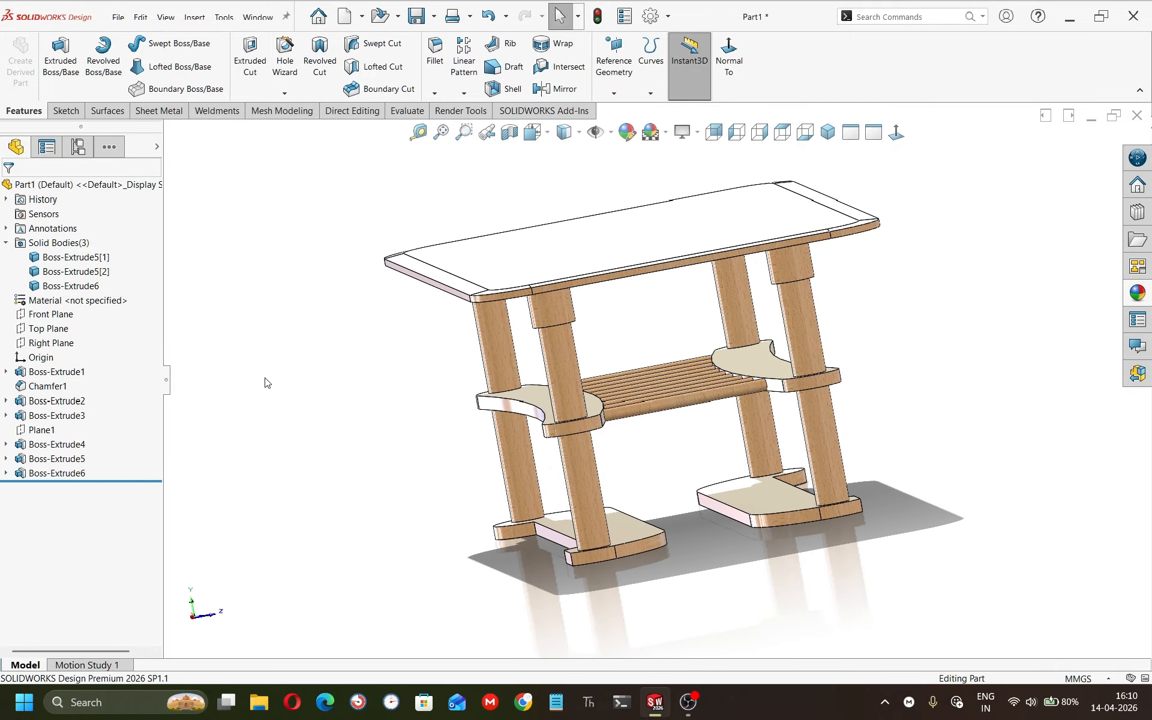
pyautogui.click(6, 474)
pyautogui.click(58, 488)
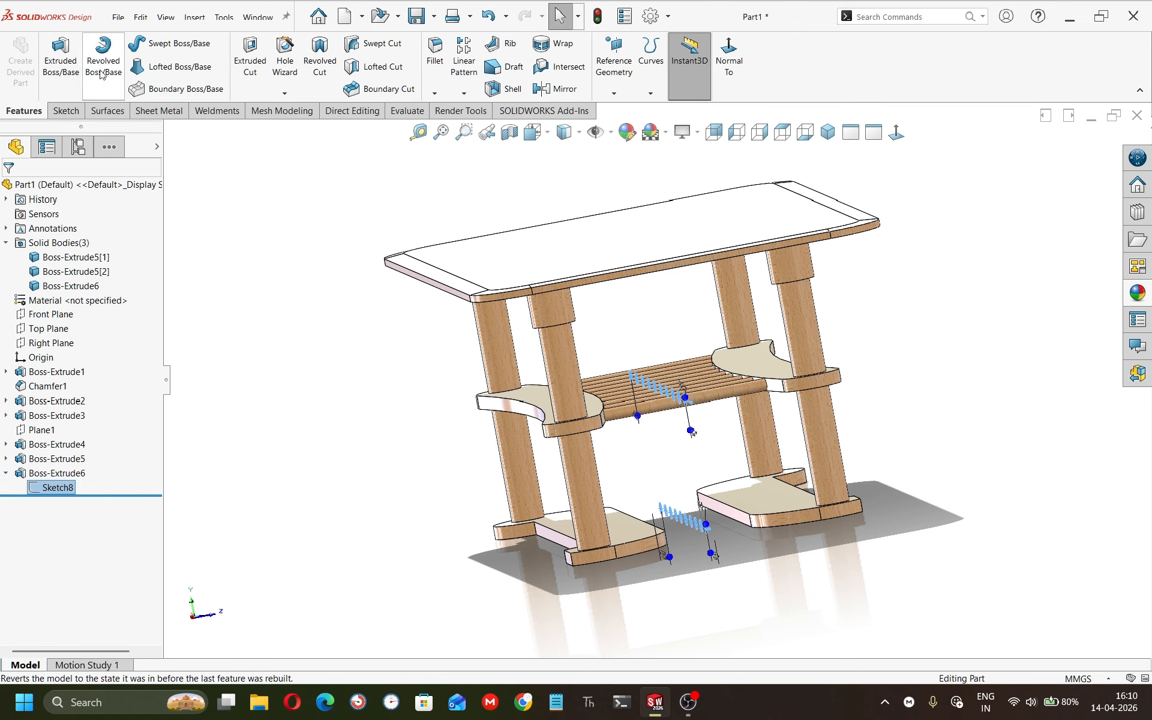
pyautogui.click(61, 60)
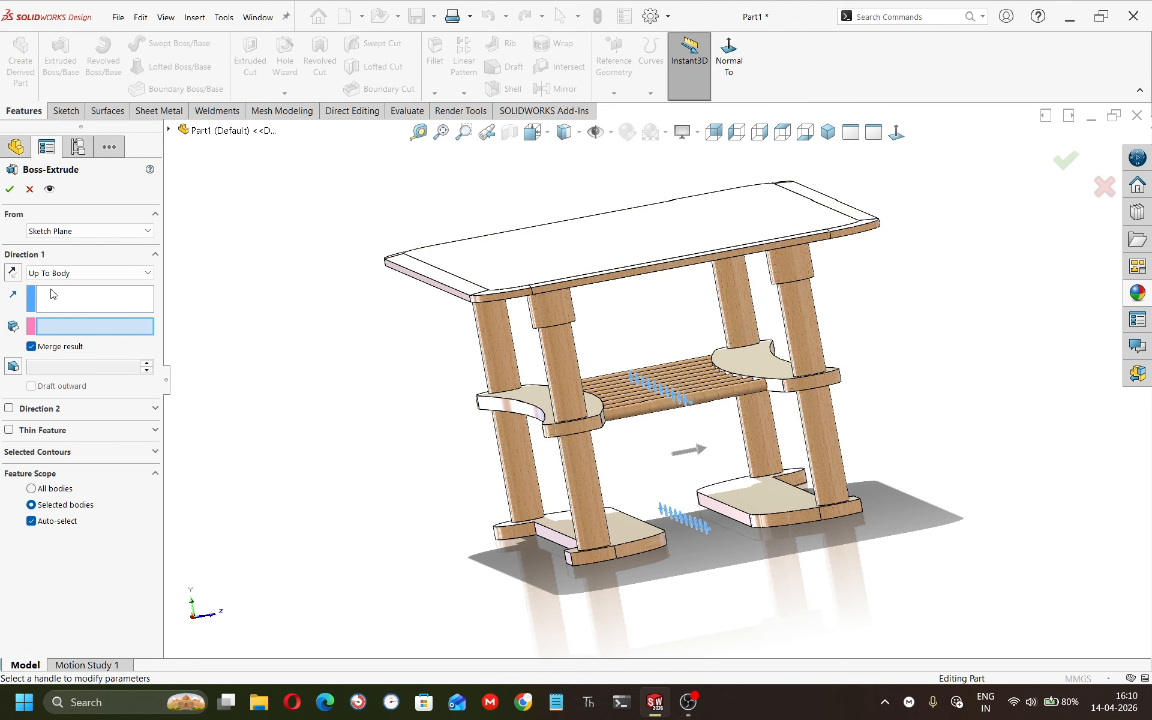
pyautogui.click(66, 463)
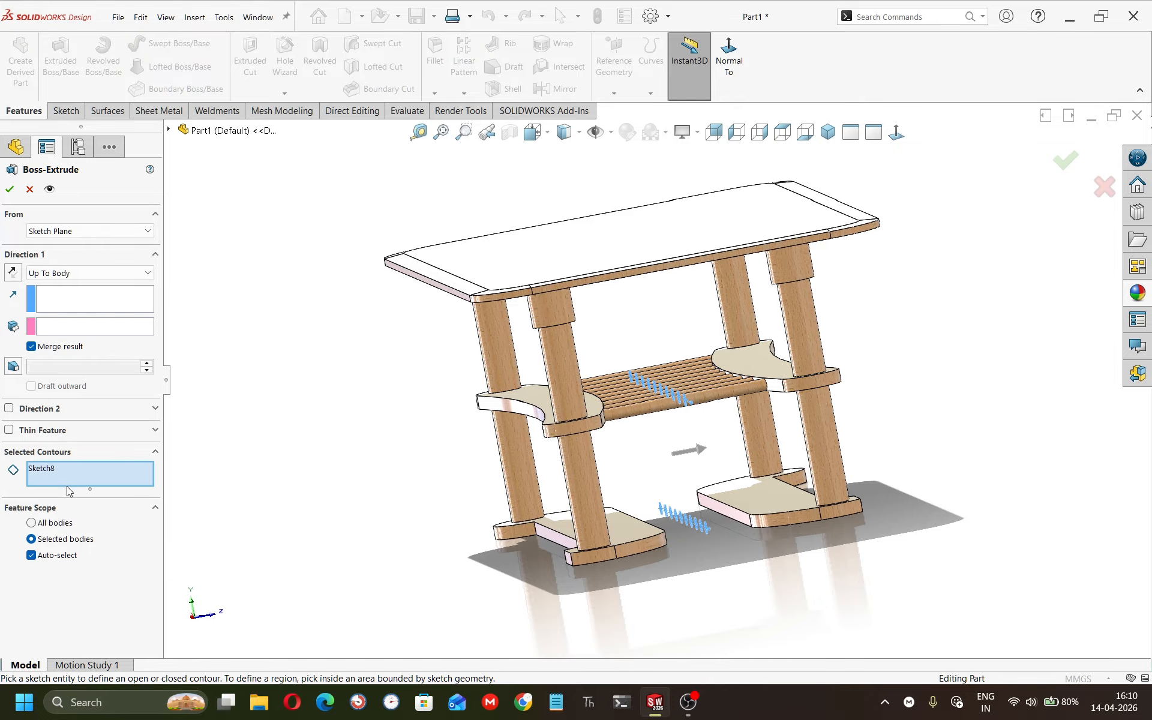
pyautogui.rightClick(53, 467)
pyautogui.click(84, 490)
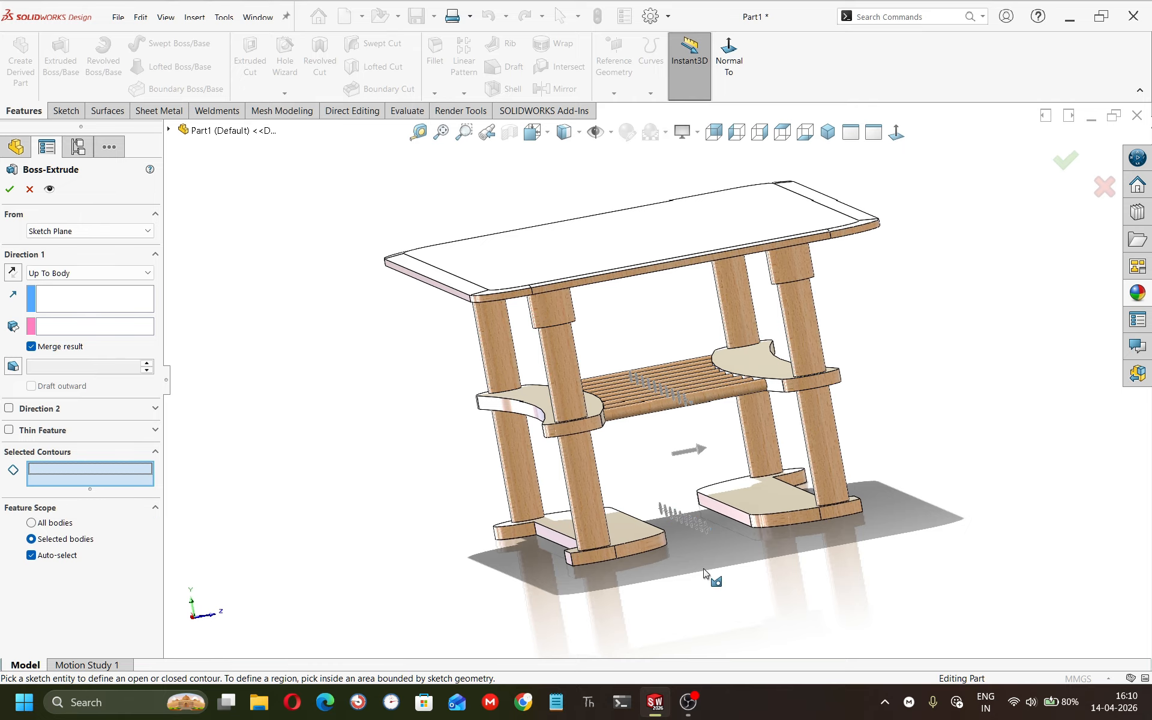
# Select the ten lower-rail circles as the extrusion's contours.
pyautogui.scroll(-3, 722, 512)
pyautogui.scroll(-2, 721, 513)
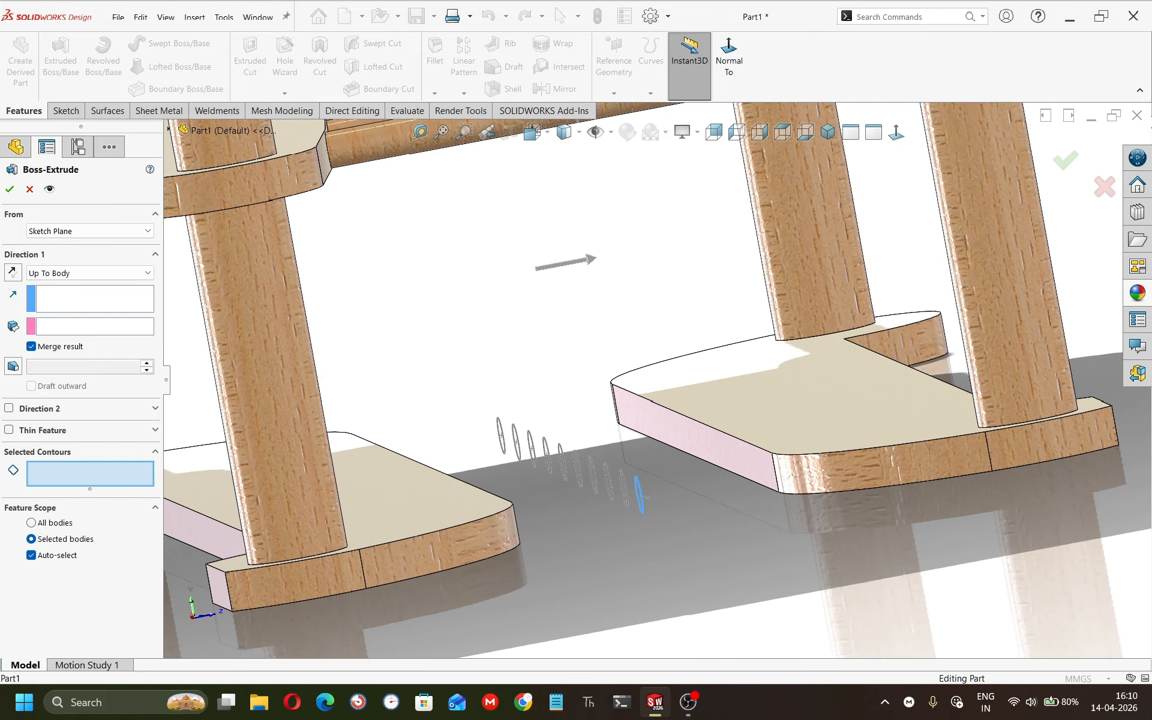
pyautogui.click(635, 483)
pyautogui.click(622, 478)
pyautogui.click(608, 472)
pyautogui.click(591, 464)
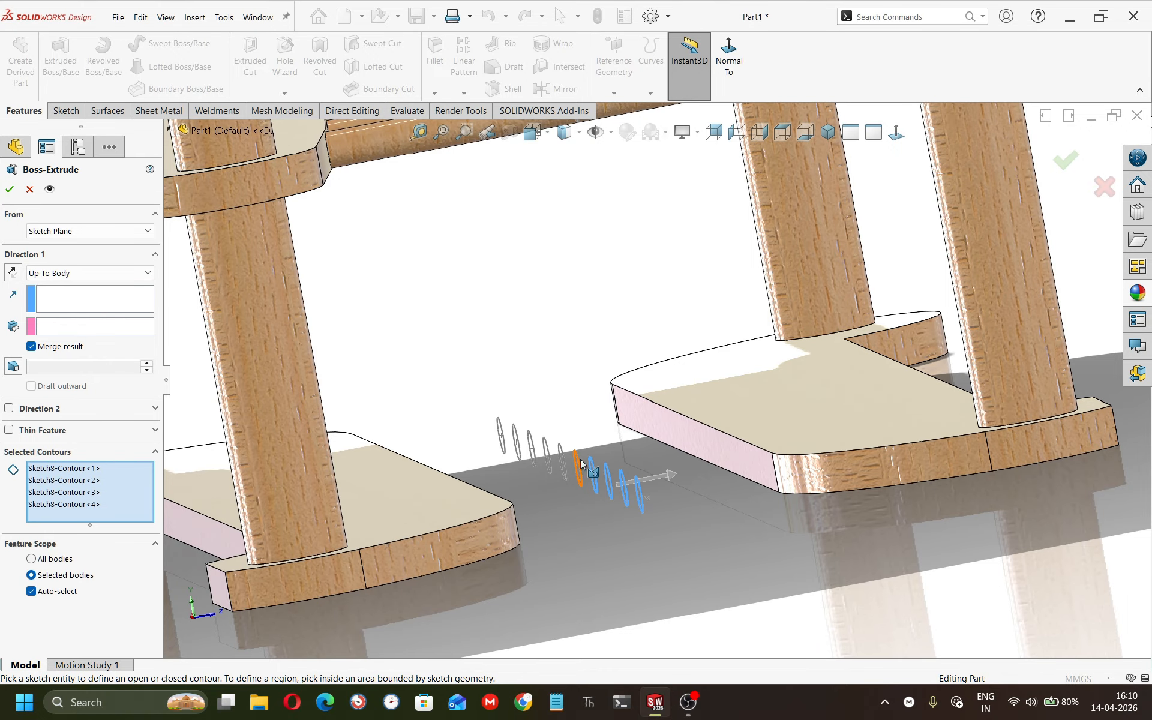
pyautogui.click(577, 458)
pyautogui.click(561, 451)
pyautogui.click(545, 451)
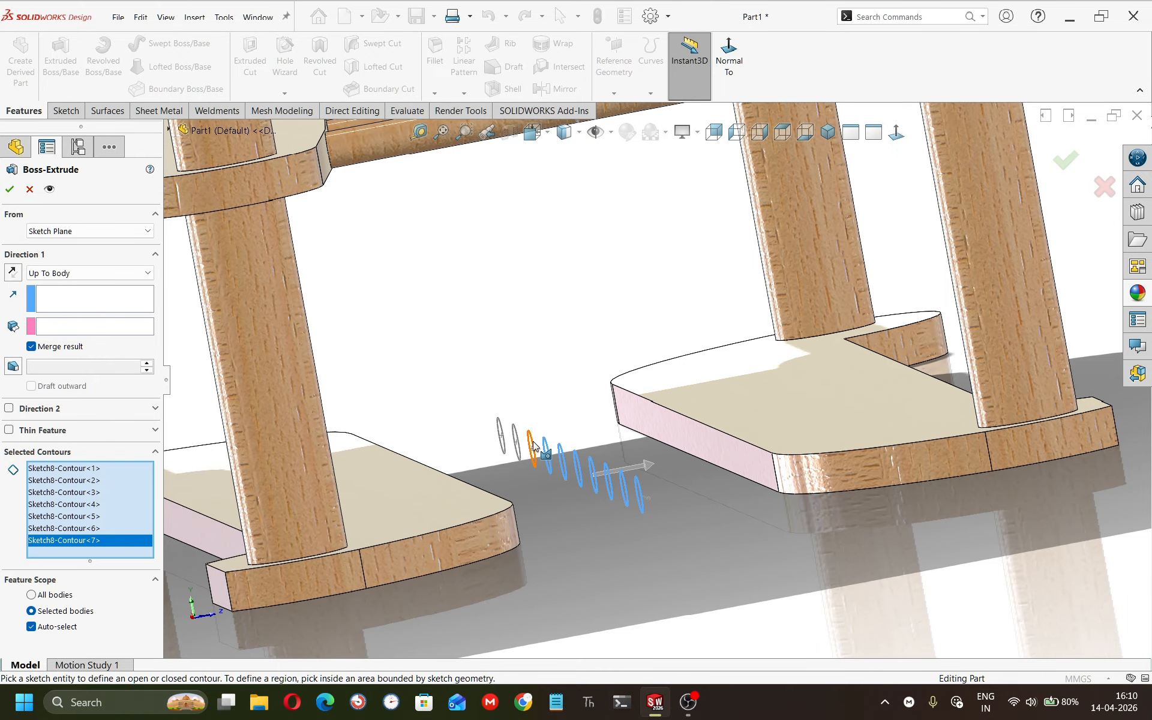
pyautogui.click(531, 447)
pyautogui.click(516, 442)
pyautogui.click(502, 435)
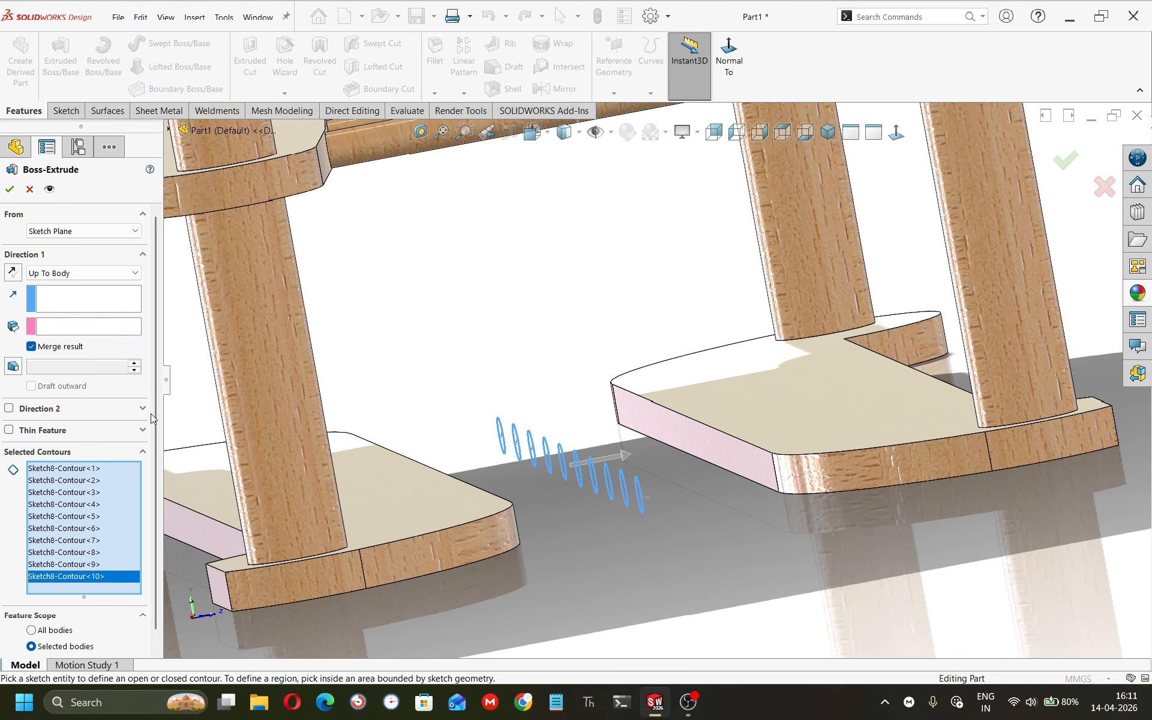
# Set the extrusion direction to a lower rail's end face and extend Direction 1 Up To Body to that lower rail.
pyautogui.click(64, 274)
pyautogui.click(64, 274)
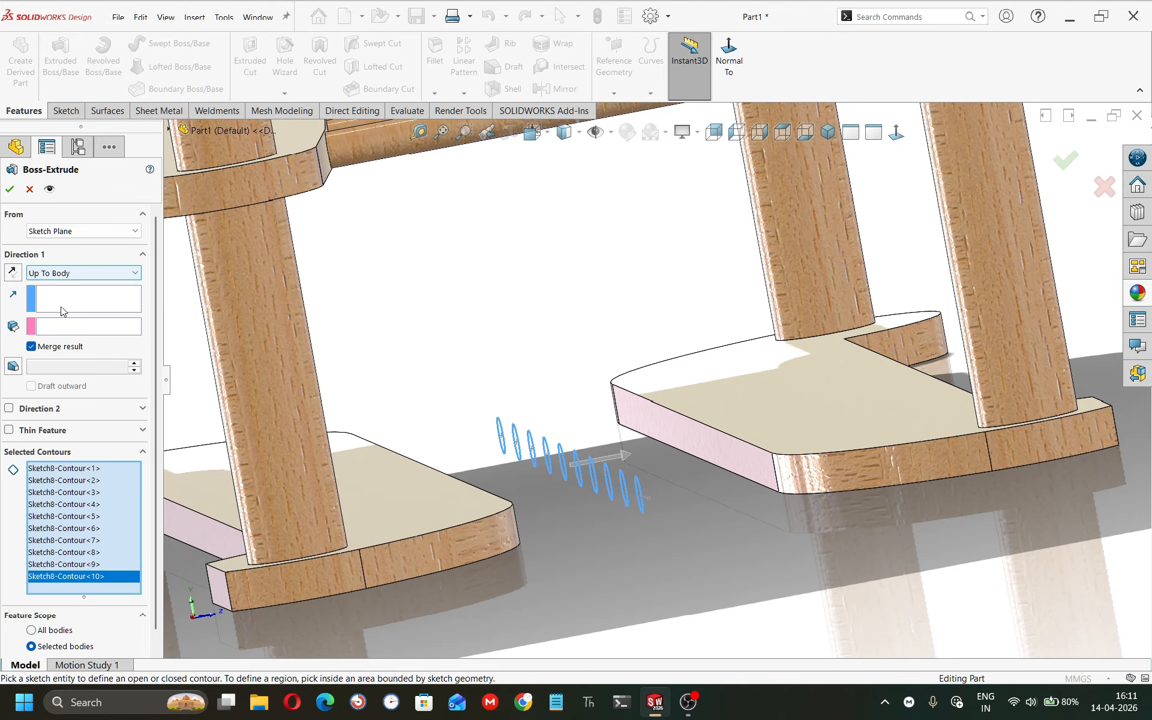
pyautogui.click(61, 308)
pyautogui.click(677, 447)
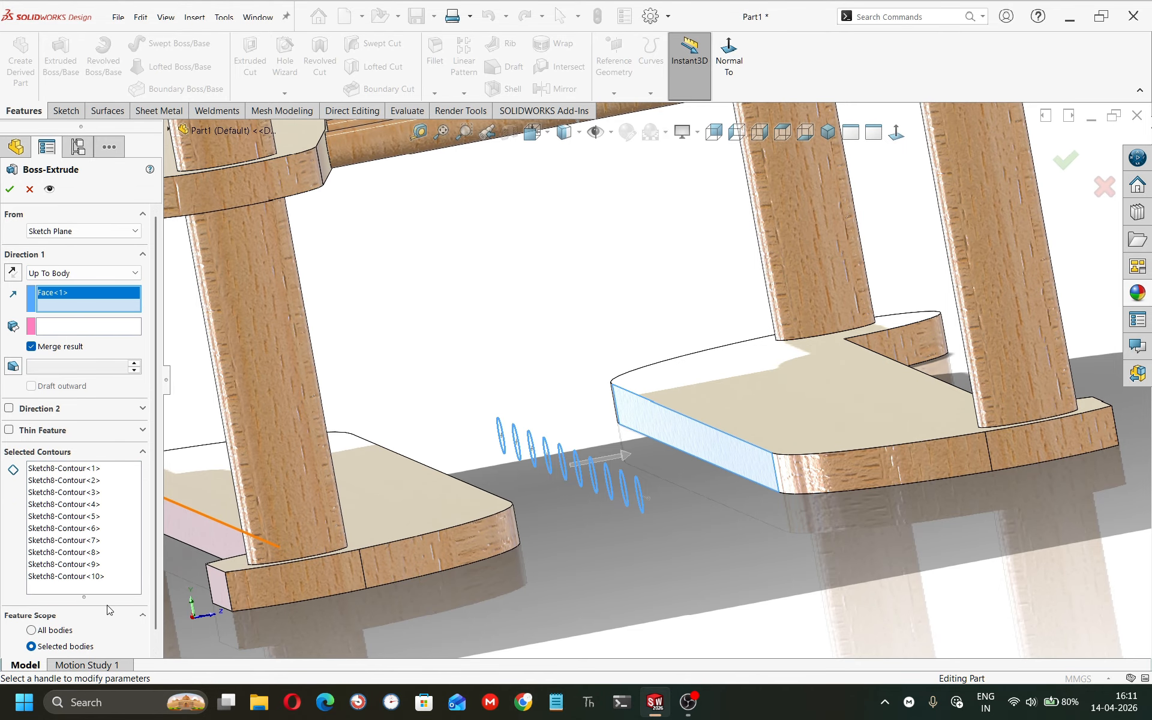
pyautogui.press('f')
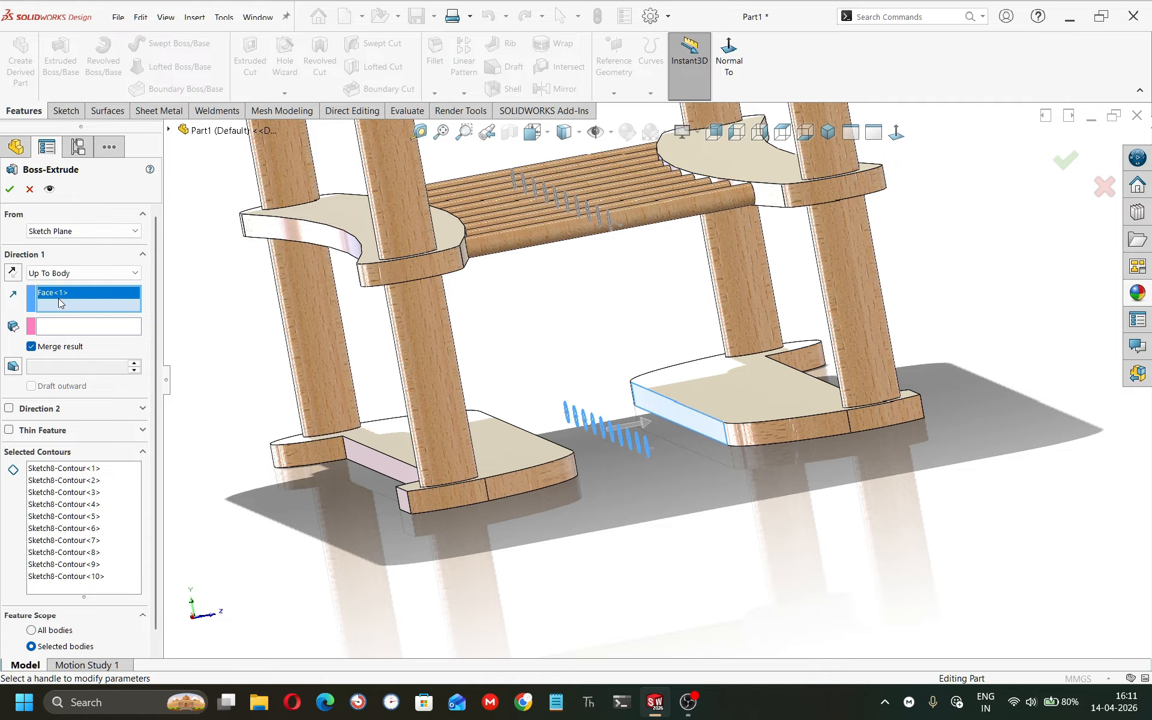
pyautogui.click(64, 273)
pyautogui.click(58, 286)
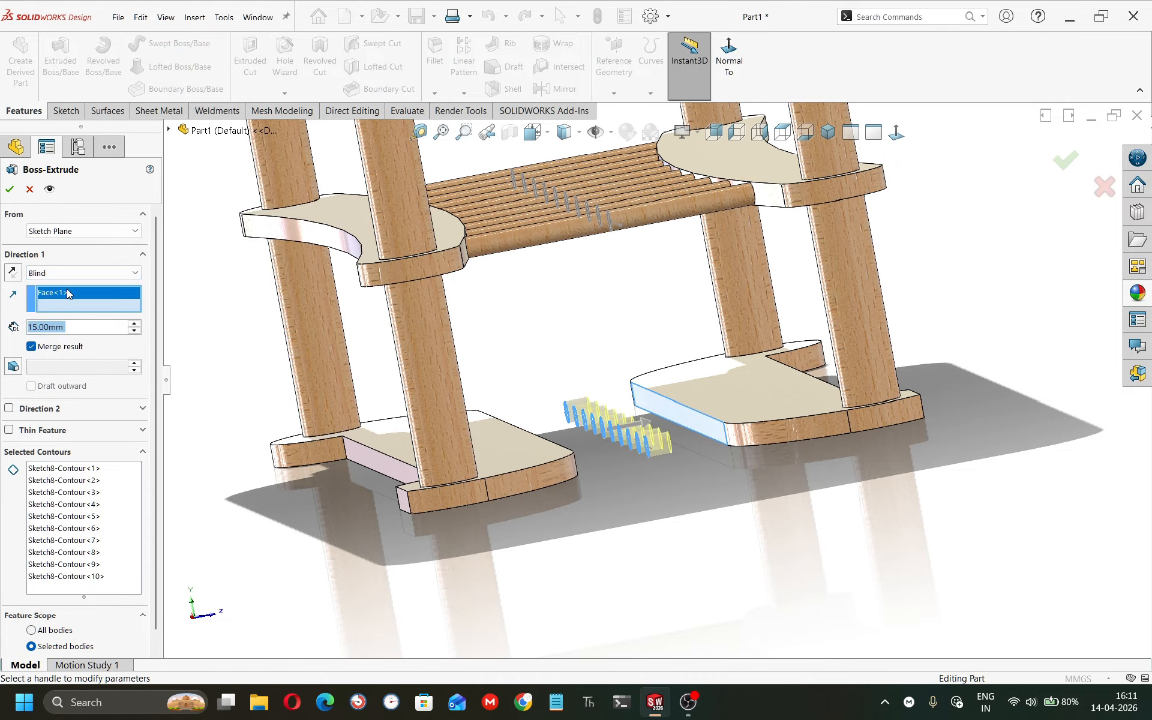
pyautogui.click(74, 275)
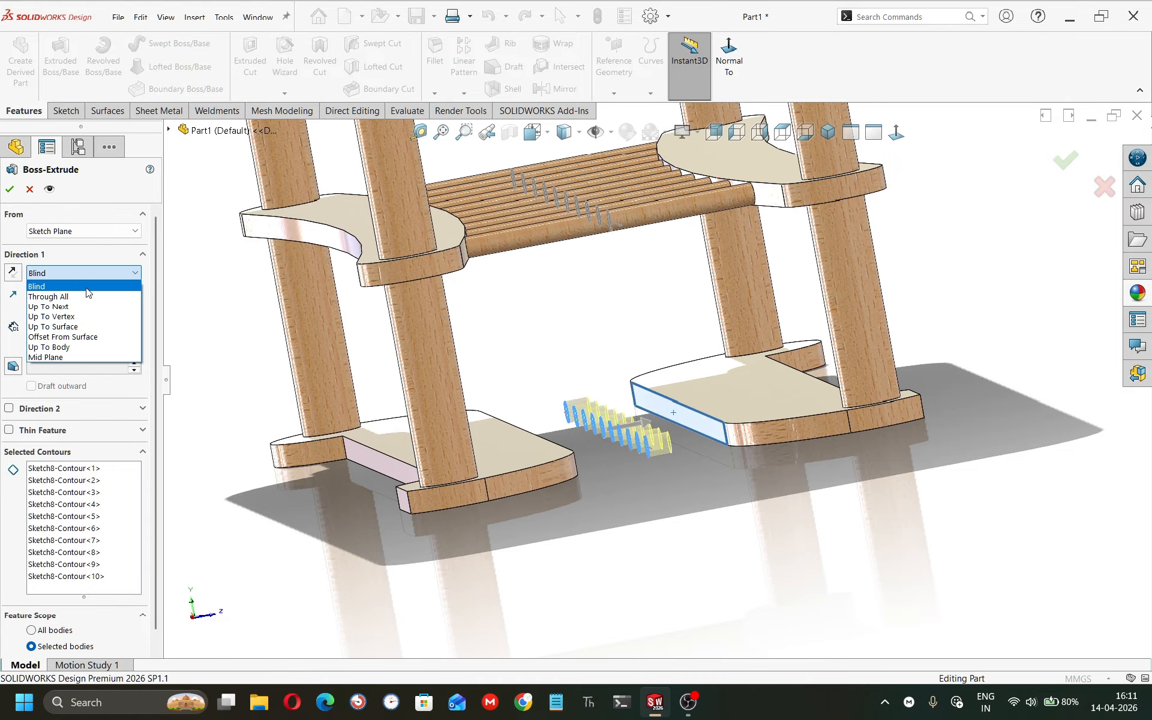
pyautogui.click(101, 347)
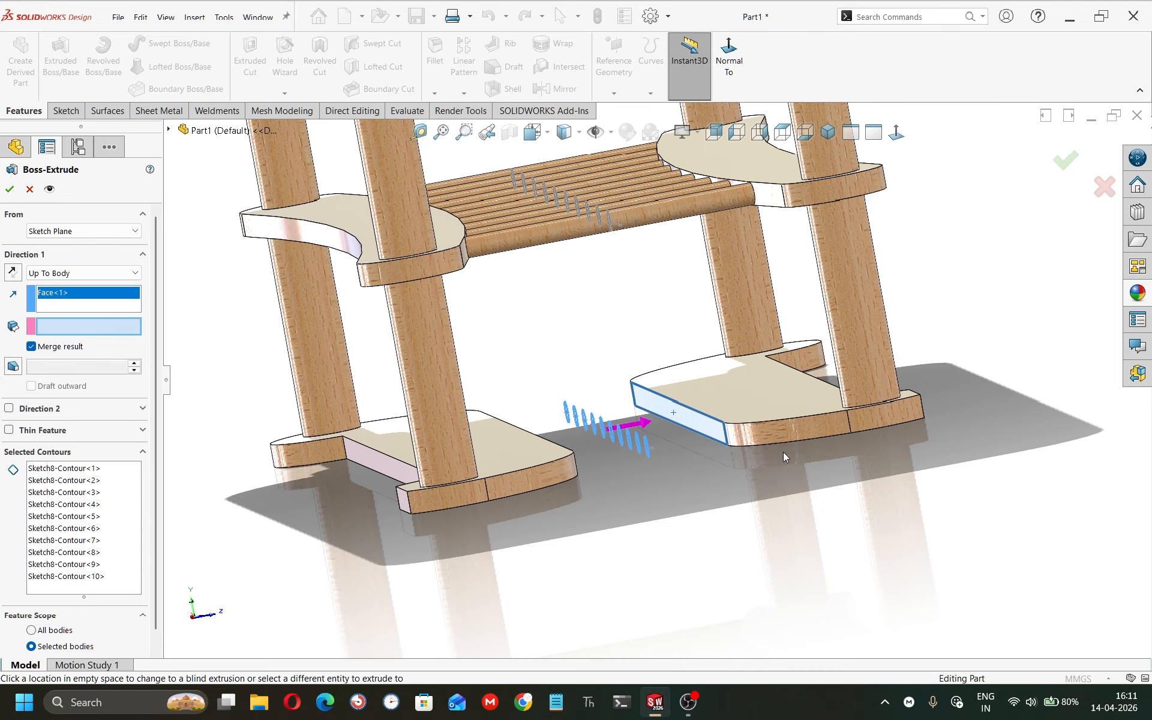
pyautogui.click(780, 435)
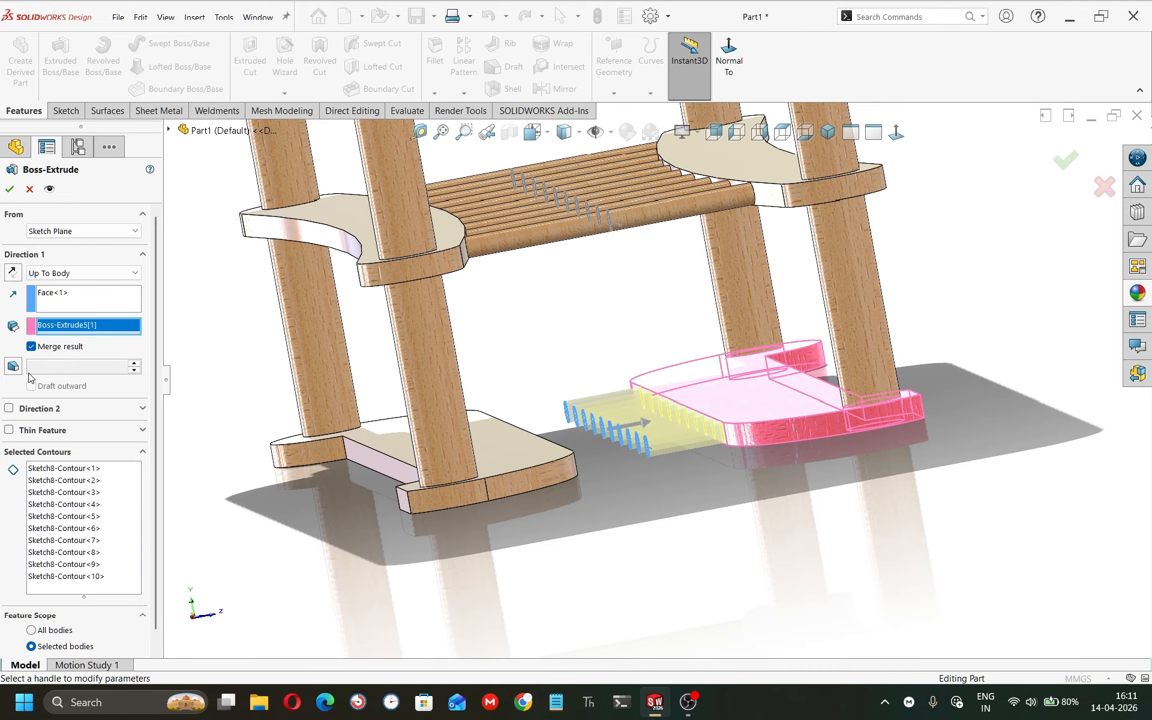
# Enable Direction 2 as Up To Body to the opposite lower rail and finish the lower dowel extrusion.
pyautogui.click(9, 409)
pyautogui.moveTo(408, 465); pyautogui.dragTo(337, 464, button='middle')
pyautogui.click(204, 385)
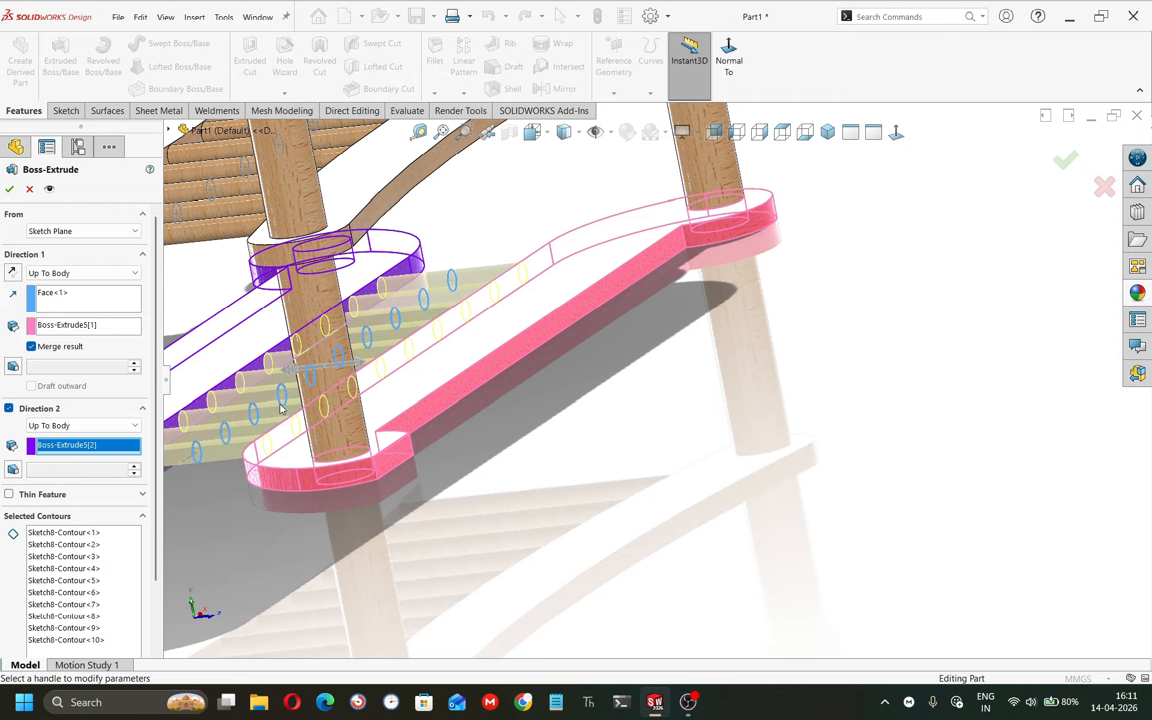
pyautogui.moveTo(282, 410); pyautogui.dragTo(297, 387, button='middle')
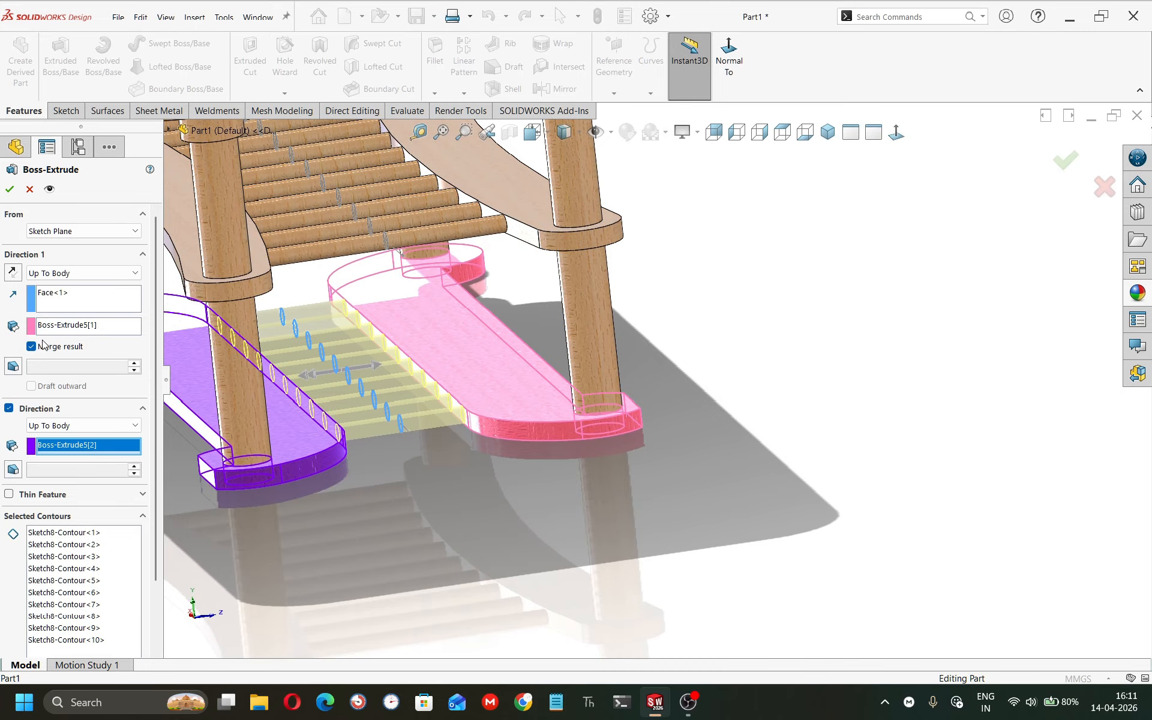
pyautogui.click(11, 190)
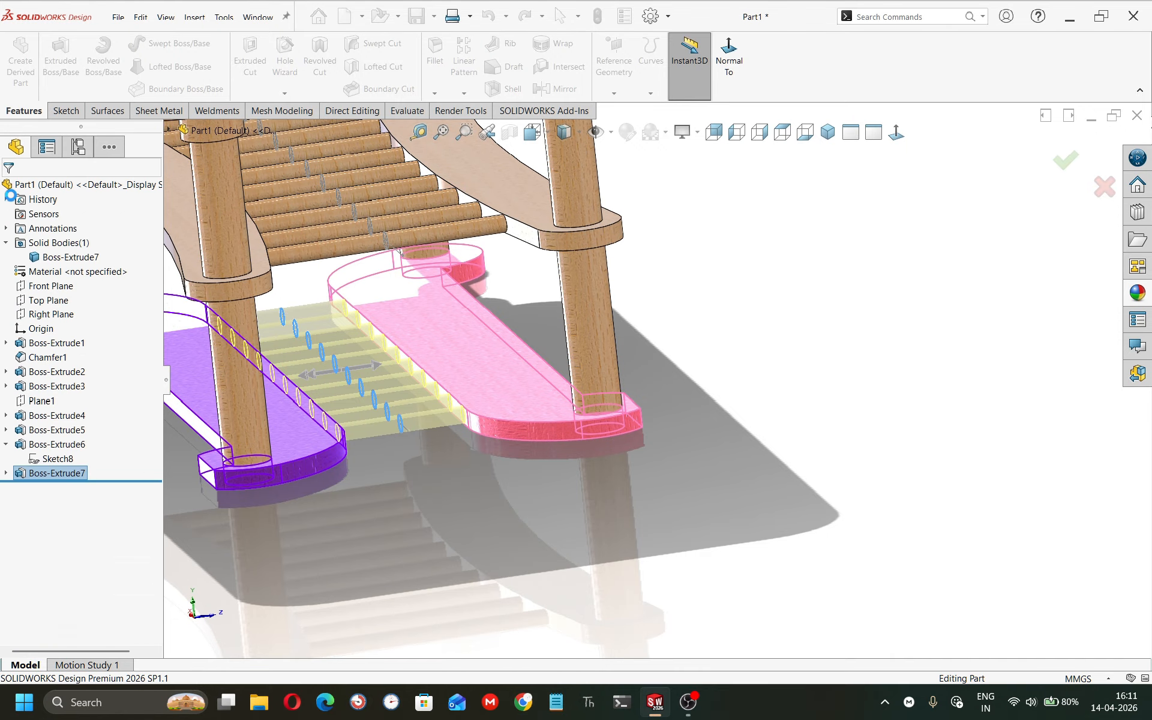
pyautogui.moveTo(383, 509); pyautogui.dragTo(538, 404, button='middle')
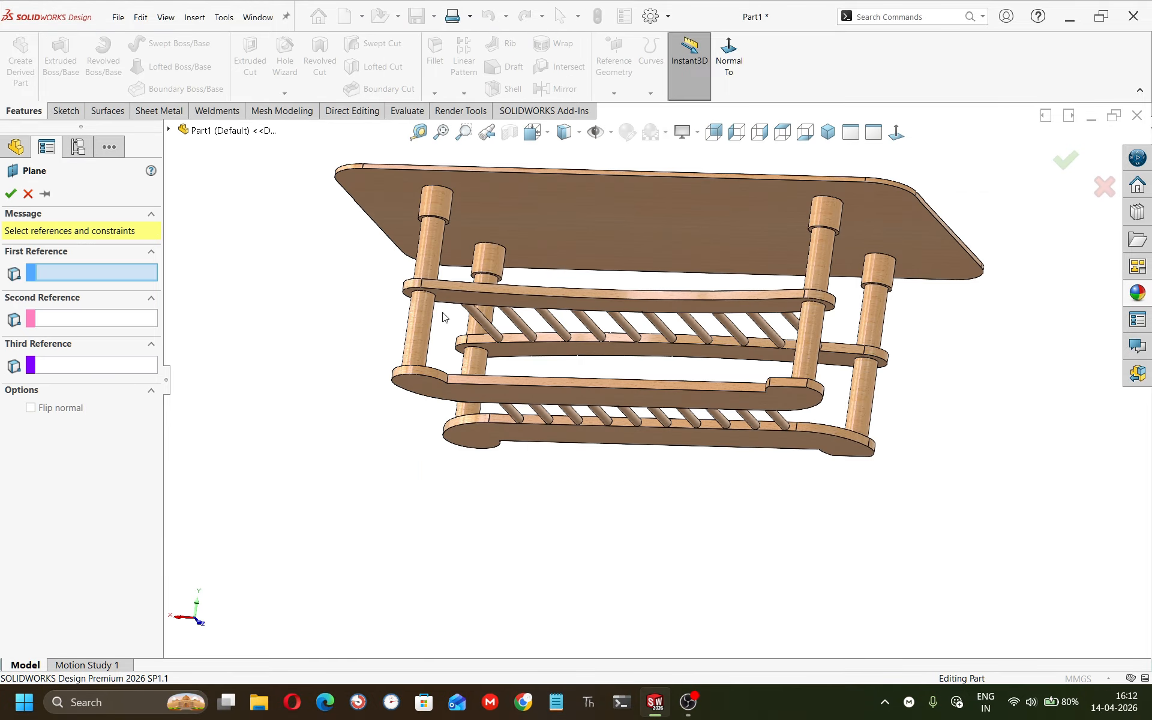
# Offset a reference plane 430 mm from the upper rail's face and start a sketch on it.
pyautogui.click(445, 303)
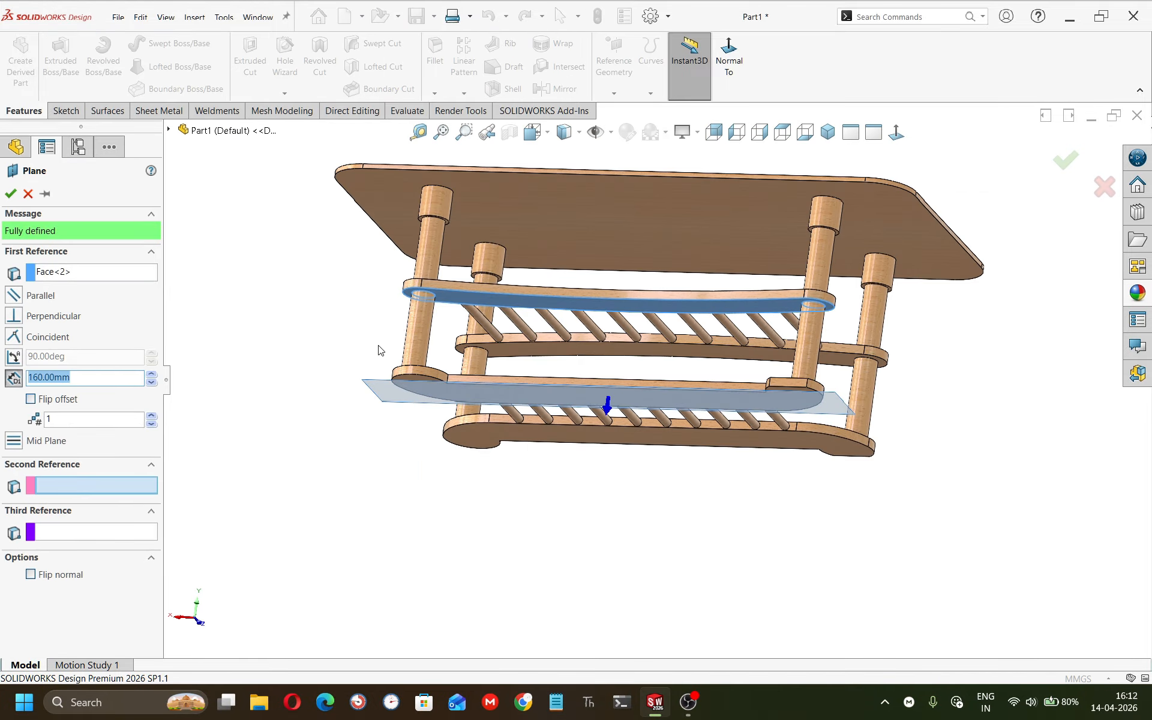
pyautogui.write('430')
pyautogui.press('Return')
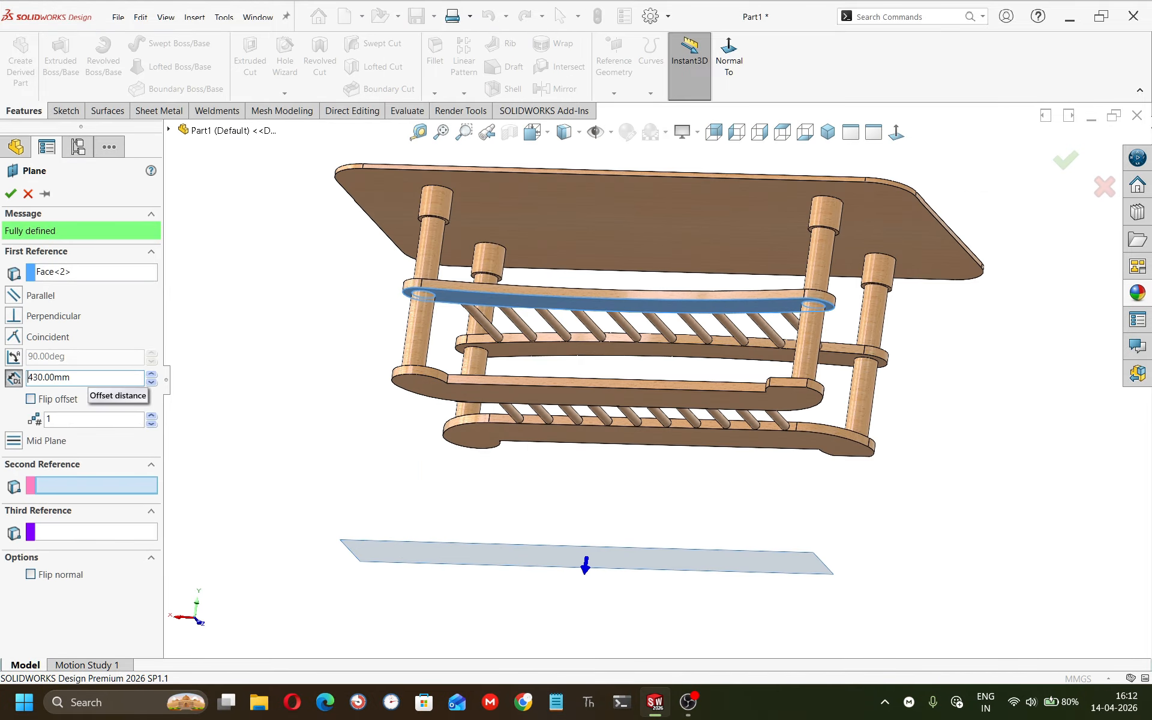
pyautogui.moveTo(292, 433); pyautogui.dragTo(360, 522, button='middle')
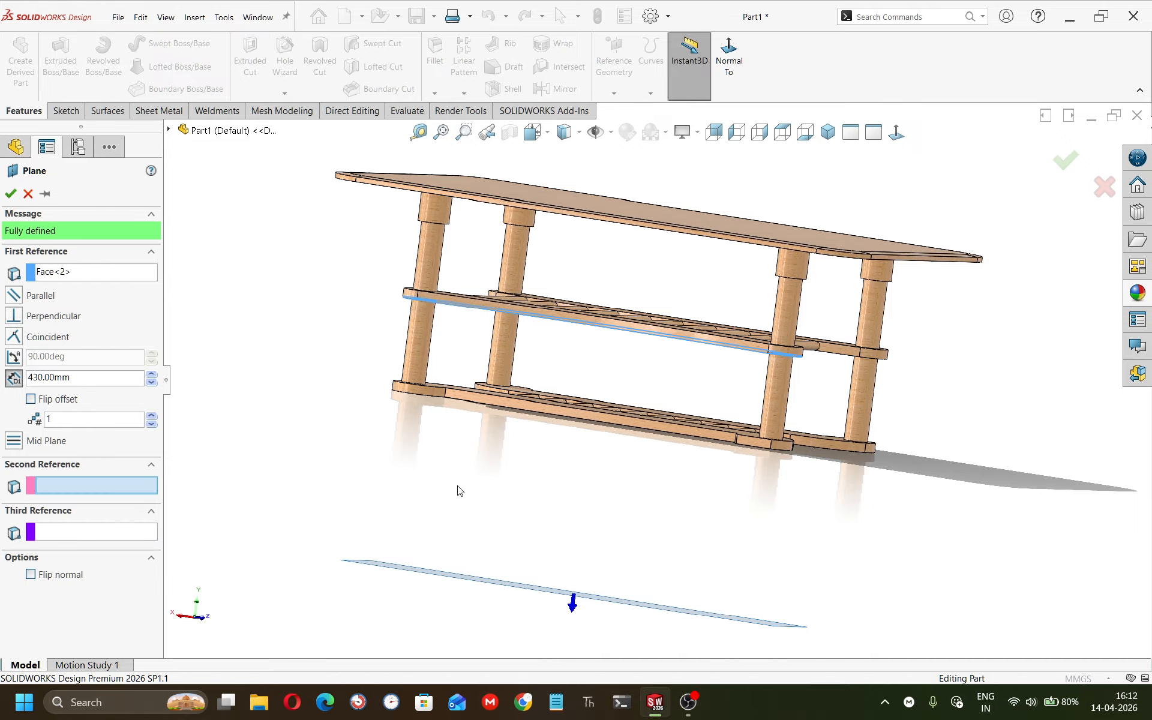
pyautogui.moveTo(458, 490); pyautogui.dragTo(476, 450, button='middle')
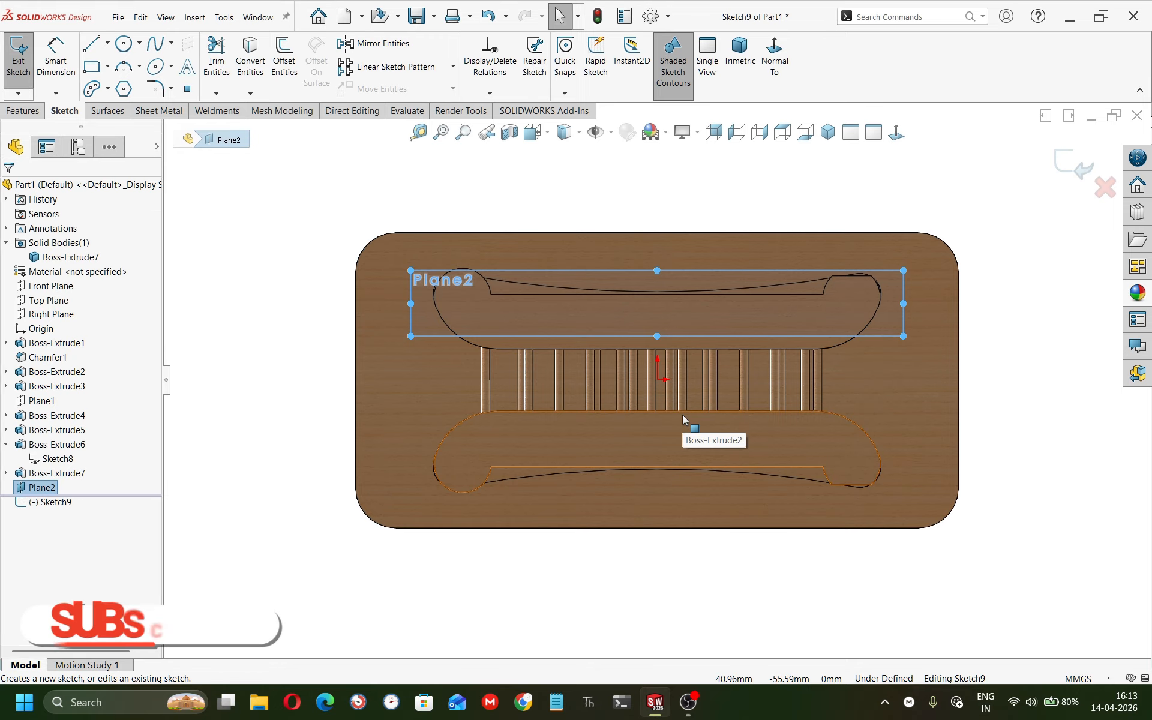
# Sketch an inclined line from the corner dowel circle's center outward beyond the table edge.
pyautogui.scroll(-3, 936, 257)
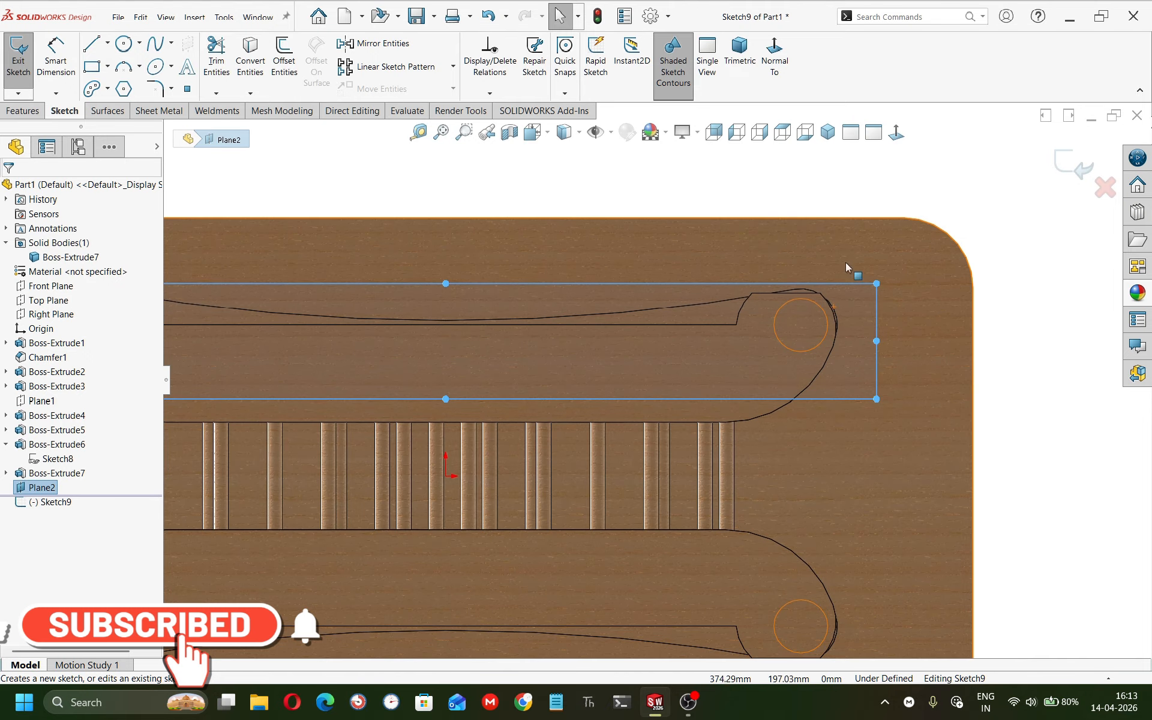
pyautogui.click(564, 132)
pyautogui.click(567, 234)
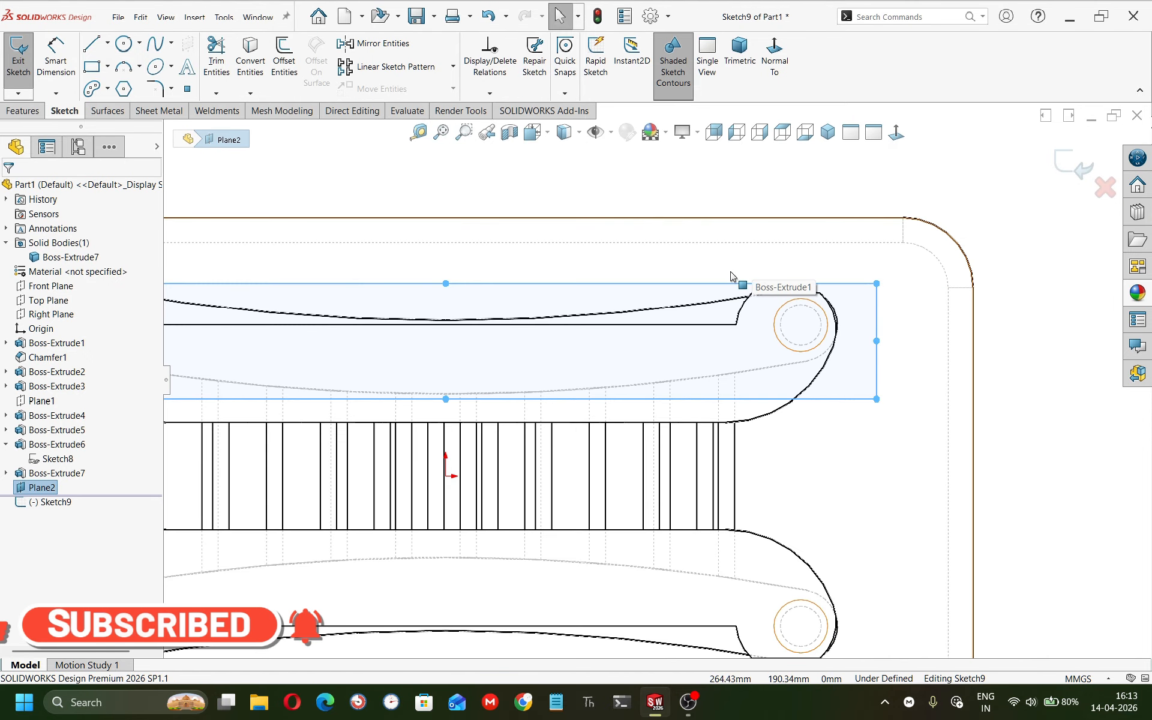
pyautogui.press('l')
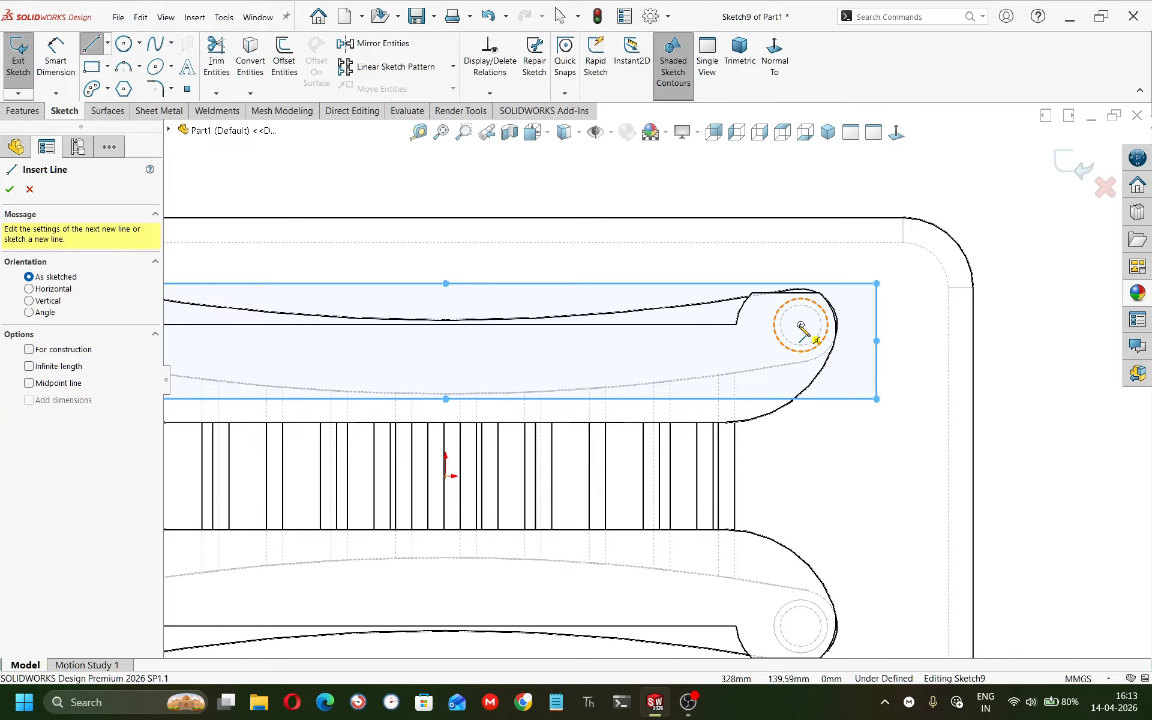
pyautogui.click(800, 325)
pyautogui.click(953, 173)
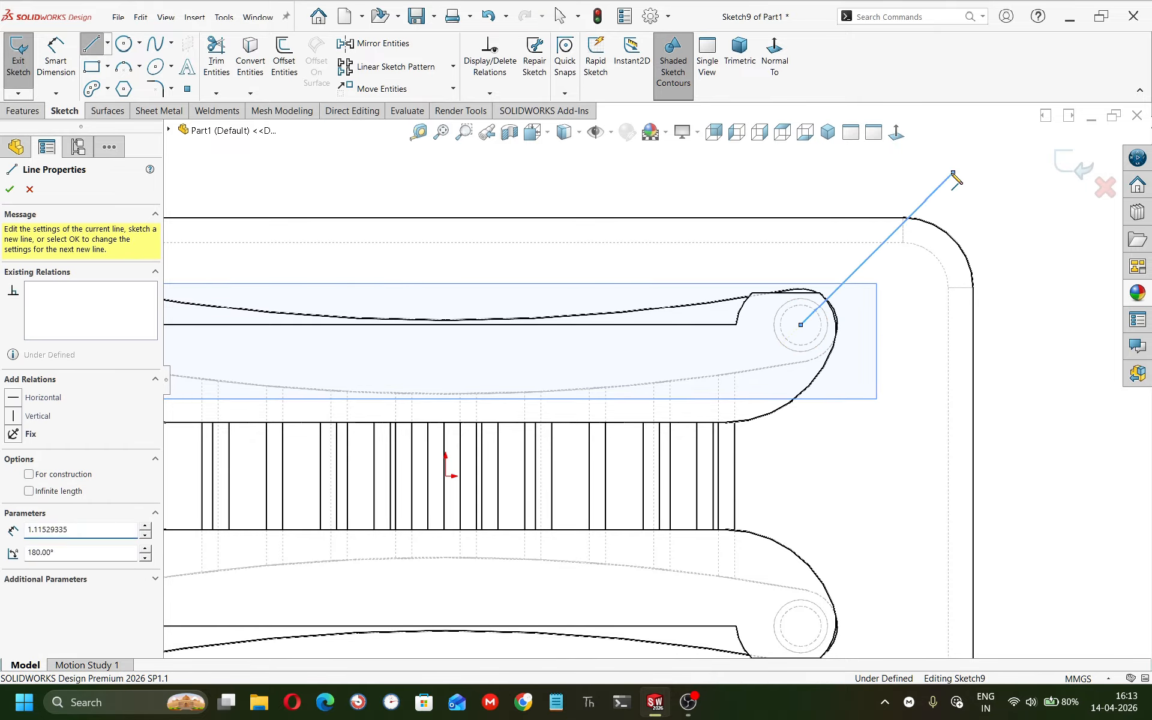
pyautogui.press('Escape')
# Sketch a horizontal line from the same circle center toward the table's edge.
pyautogui.press('l')
pyautogui.click(800, 325)
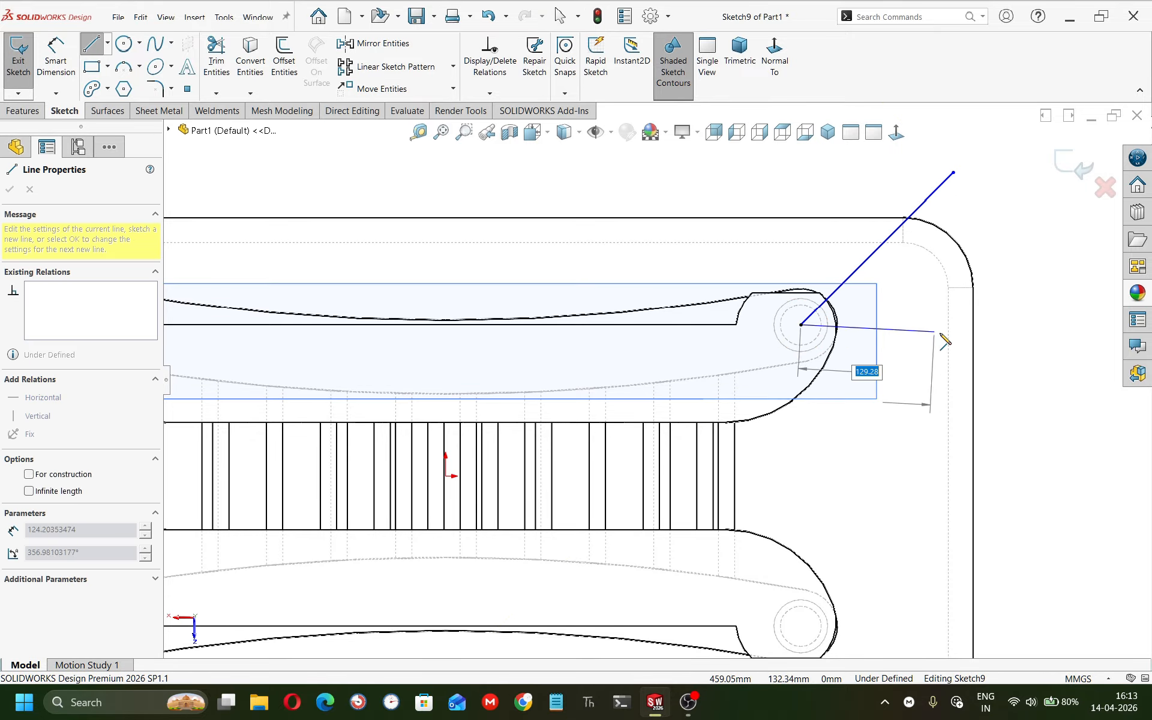
pyautogui.click(930, 325)
pyautogui.press('Escape')
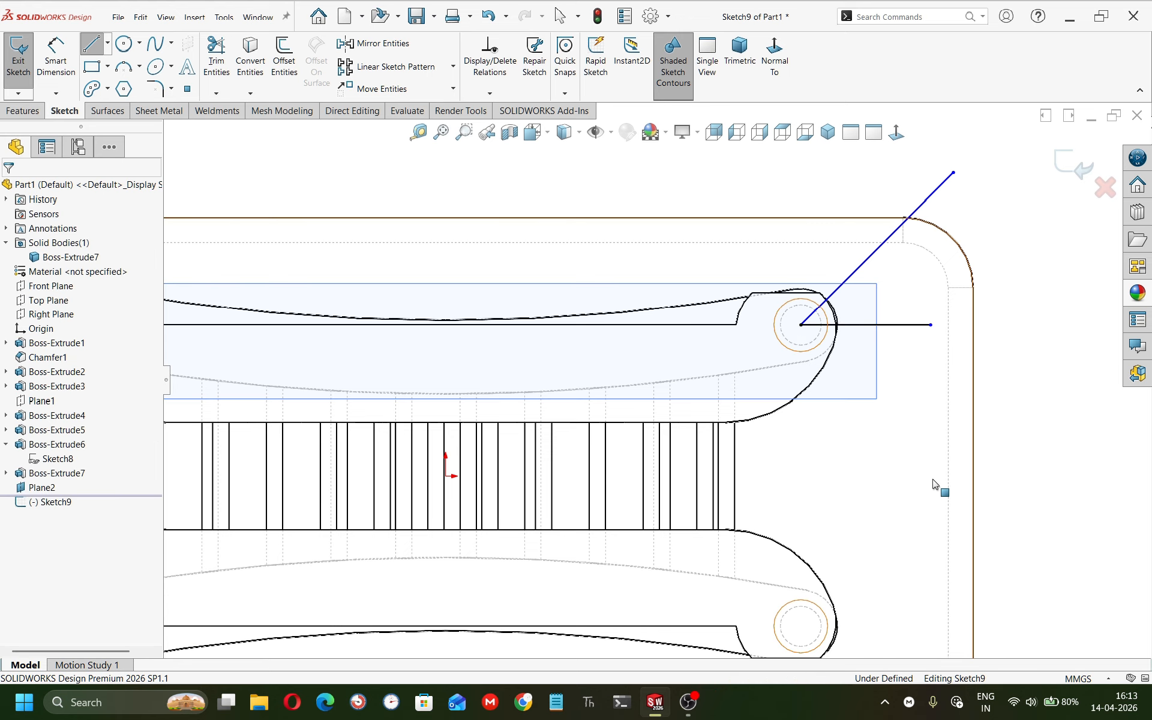
# Dimension the angle between the two lines as 45° and the inclined line's length as 100 mm.
pyautogui.press('d')
pyautogui.click(892, 324)
pyautogui.click(868, 258)
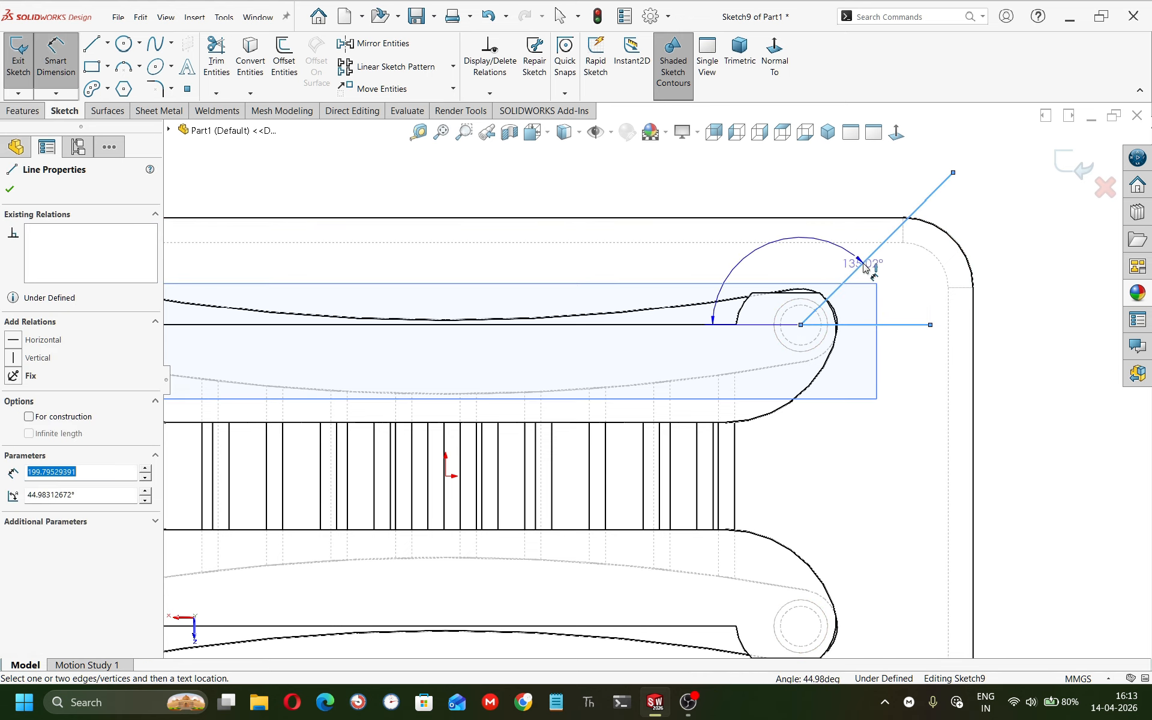
pyautogui.click(897, 291)
pyautogui.write('45')
pyautogui.press('Return')
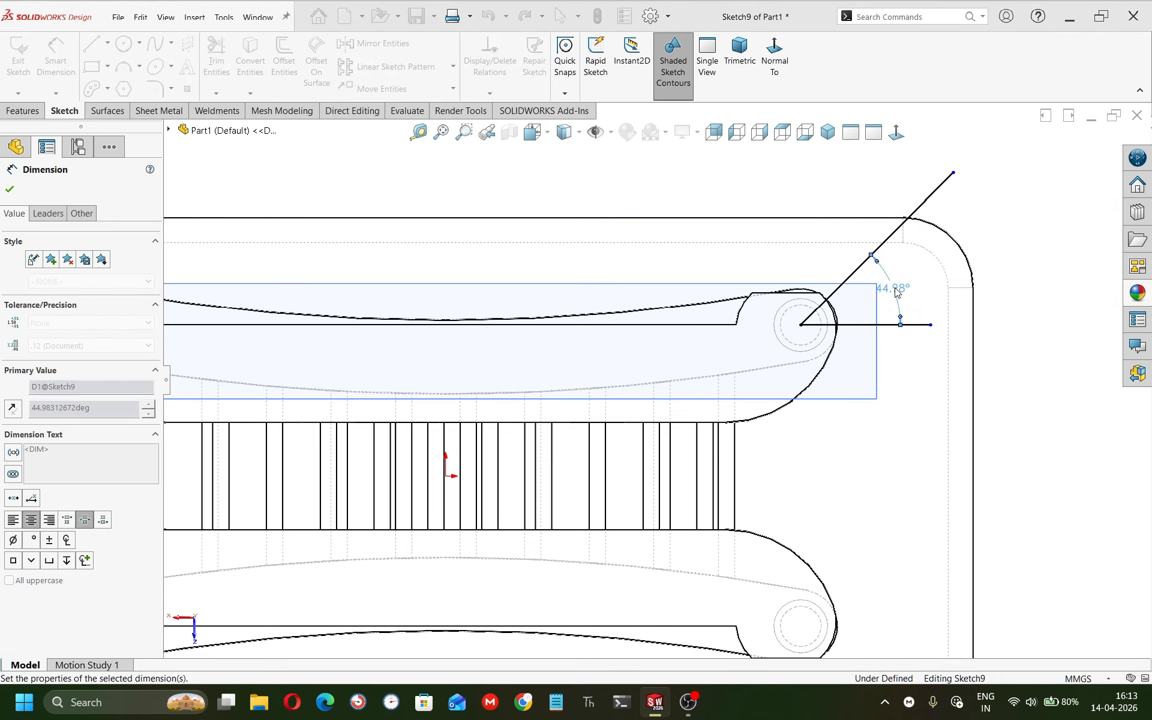
pyautogui.click(851, 280)
pyautogui.click(821, 257)
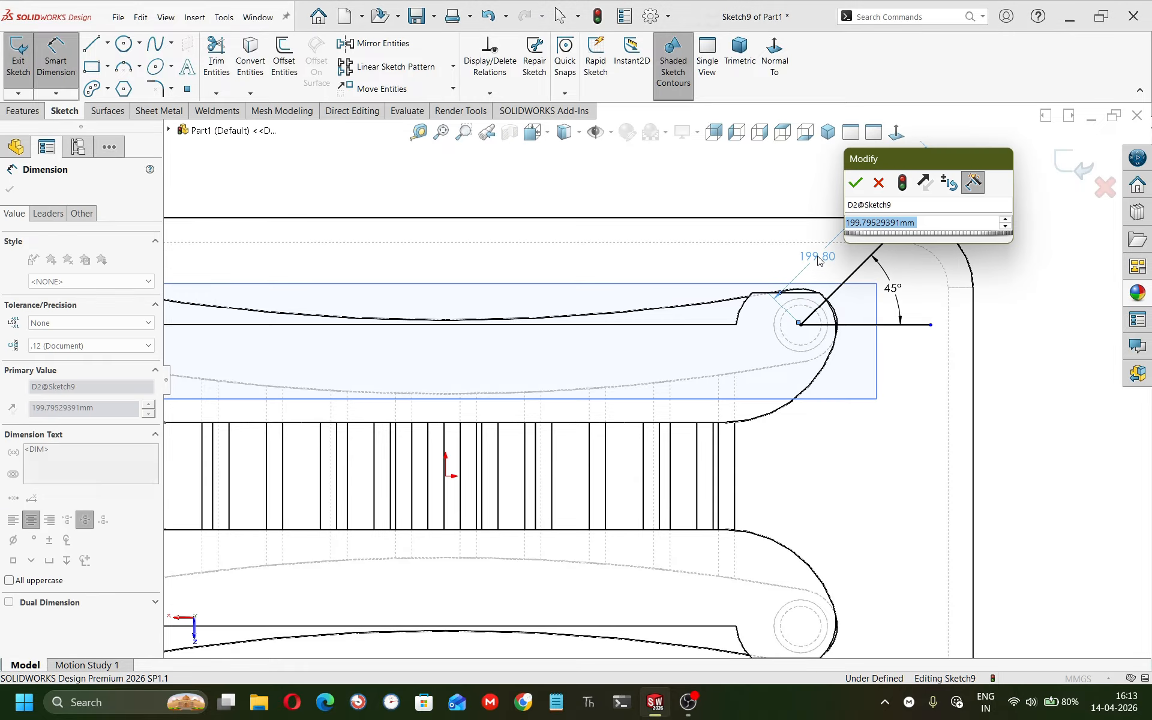
pyautogui.write('100')
pyautogui.press('Return')
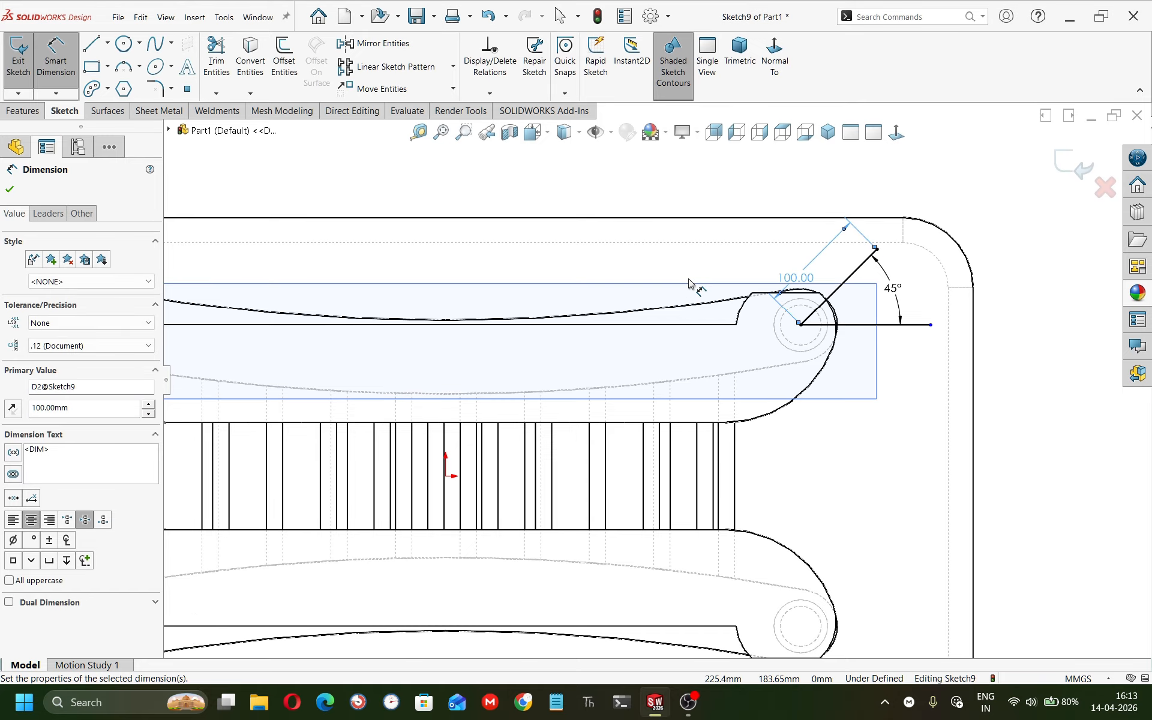
# Draw a circle at the end of the inclined line and set its diameter to 48 mm.
pyautogui.click(124, 43)
pyautogui.click(875, 247)
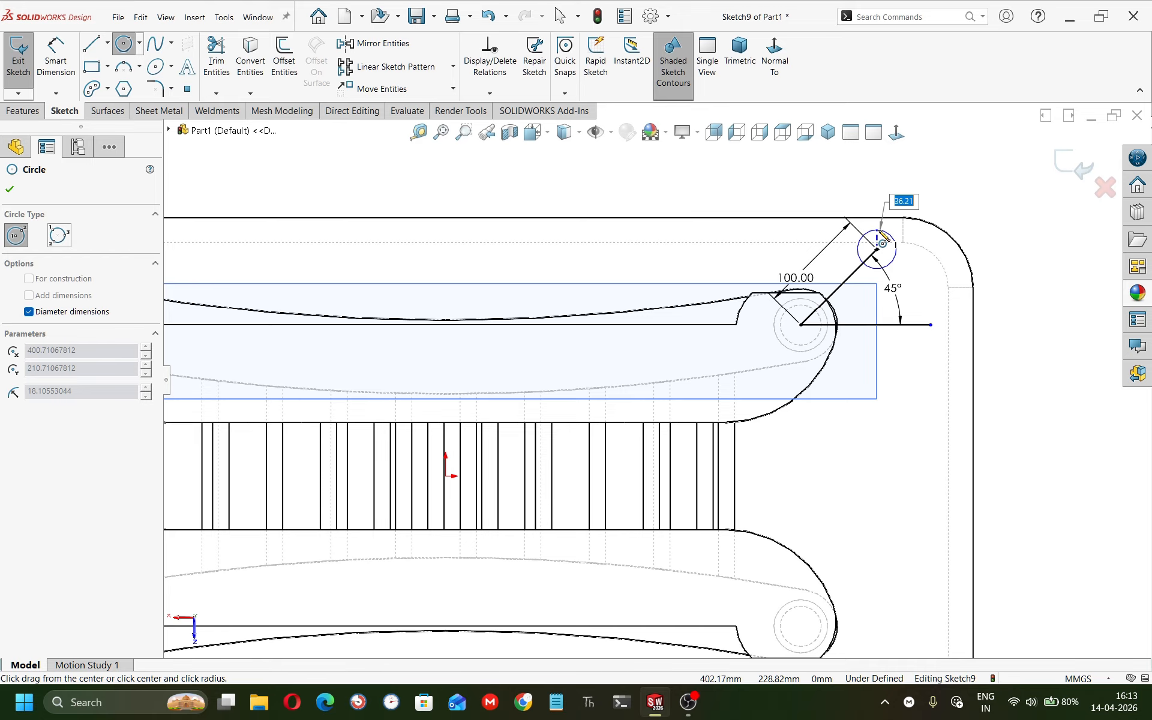
pyautogui.click(880, 229)
pyautogui.moveTo(886, 223); pyautogui.dragTo(916, 174, button='right')
pyautogui.click(887, 232)
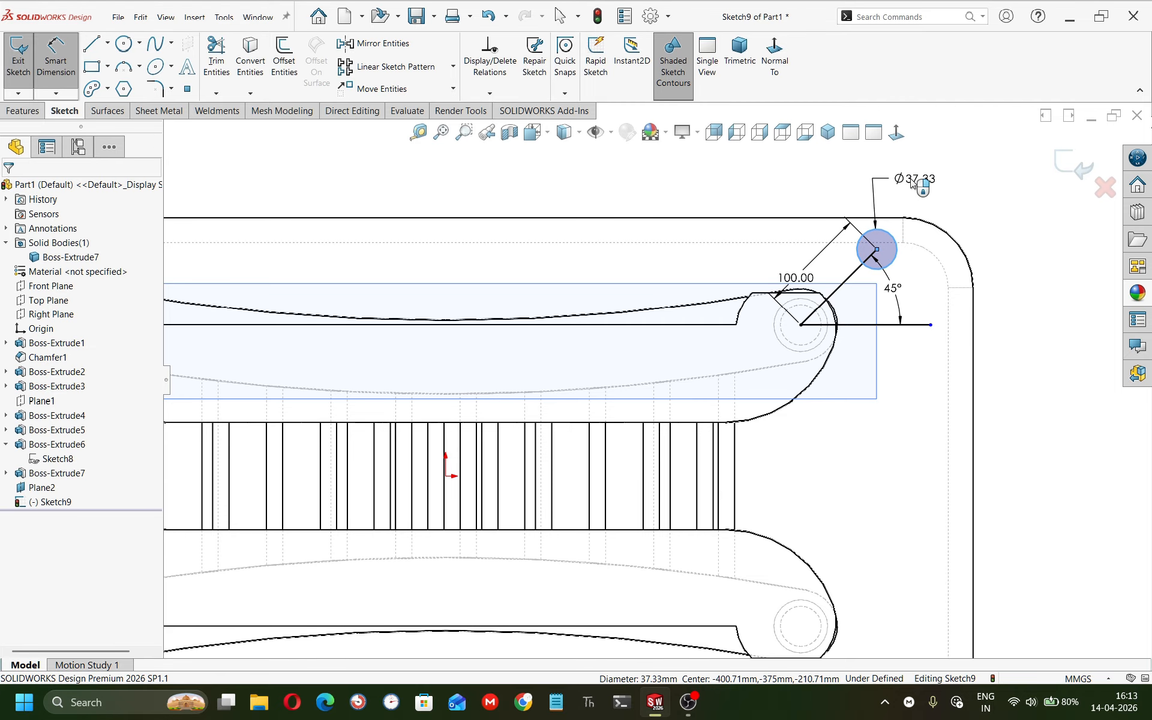
pyautogui.click(911, 182)
pyautogui.write('48')
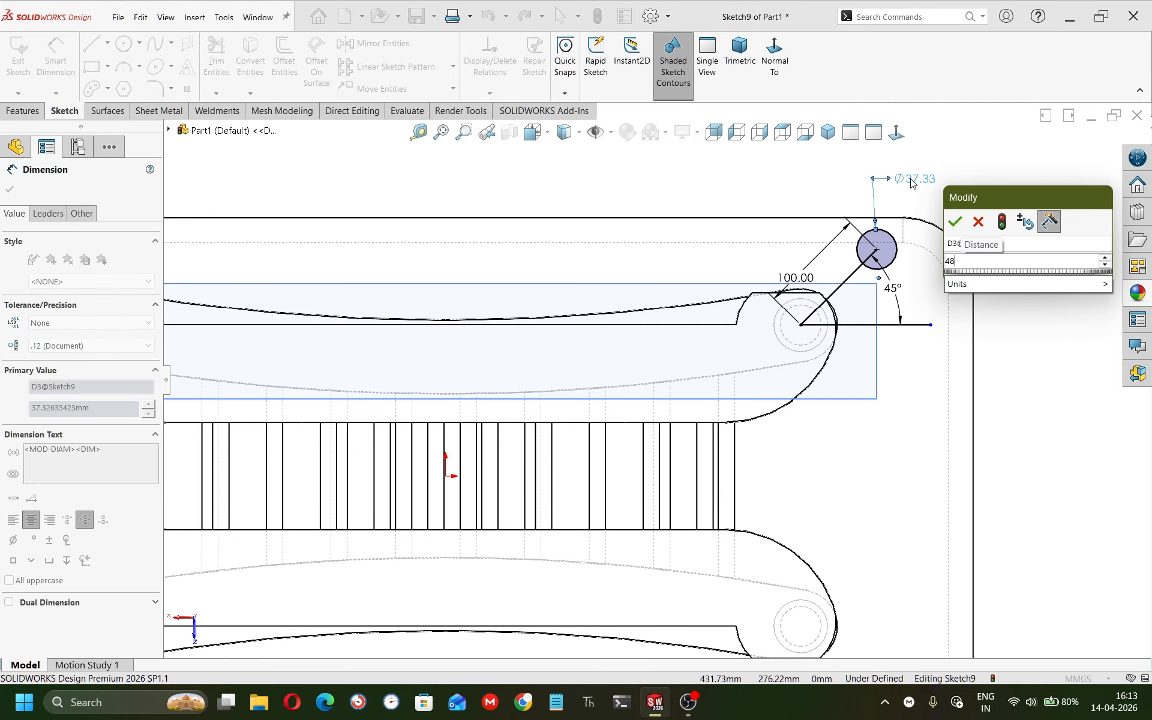
pyautogui.click(955, 222)
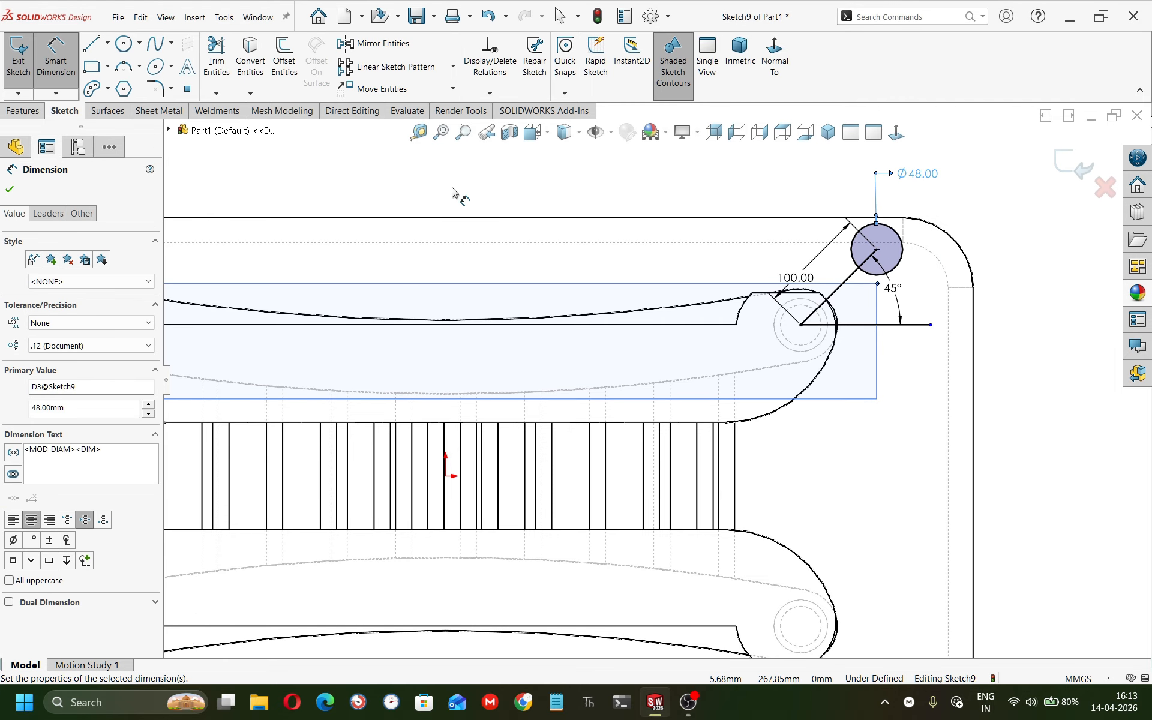
# Extrude the 48 mm circle as a Blind boss 7 mm thick.
pyautogui.click(22, 110)
pyautogui.click(66, 60)
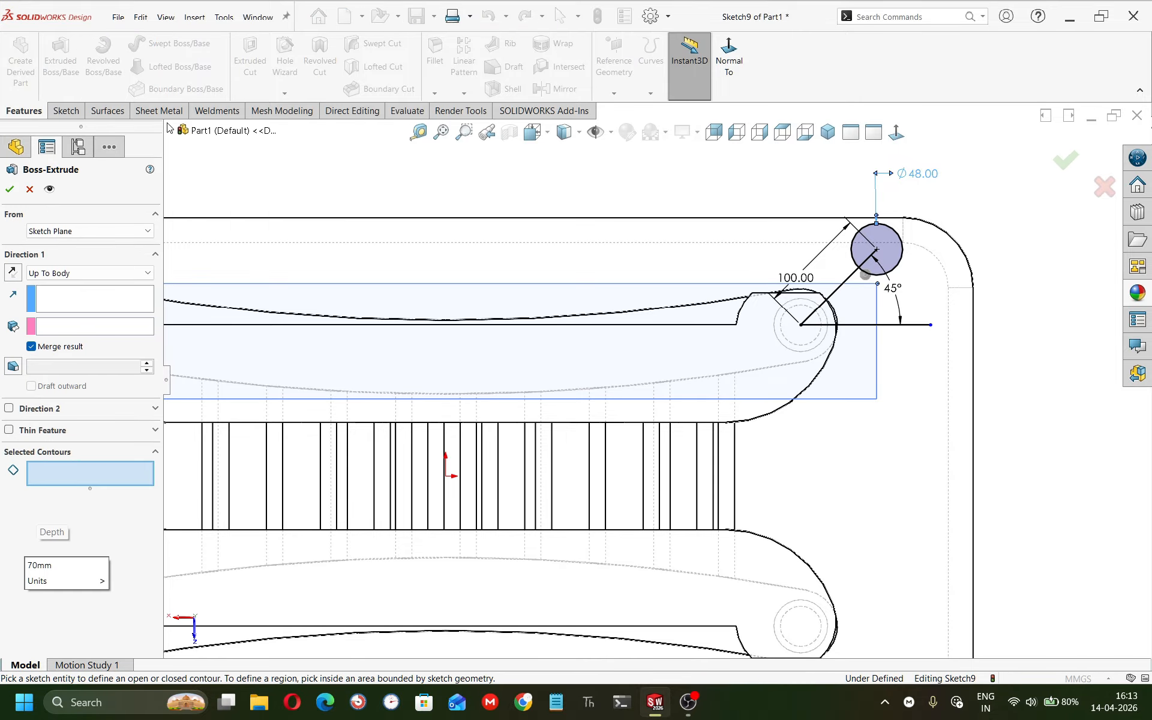
pyautogui.click(57, 277)
pyautogui.click(60, 294)
pyautogui.click(60, 277)
pyautogui.click(60, 287)
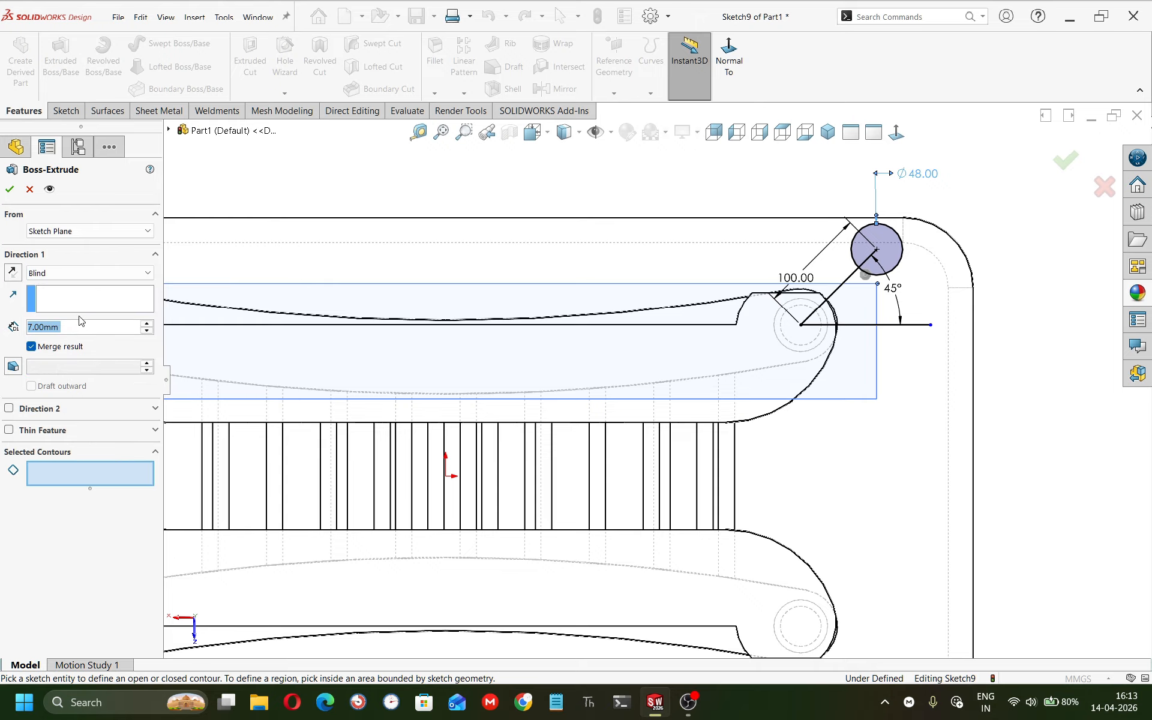
pyautogui.click(868, 261)
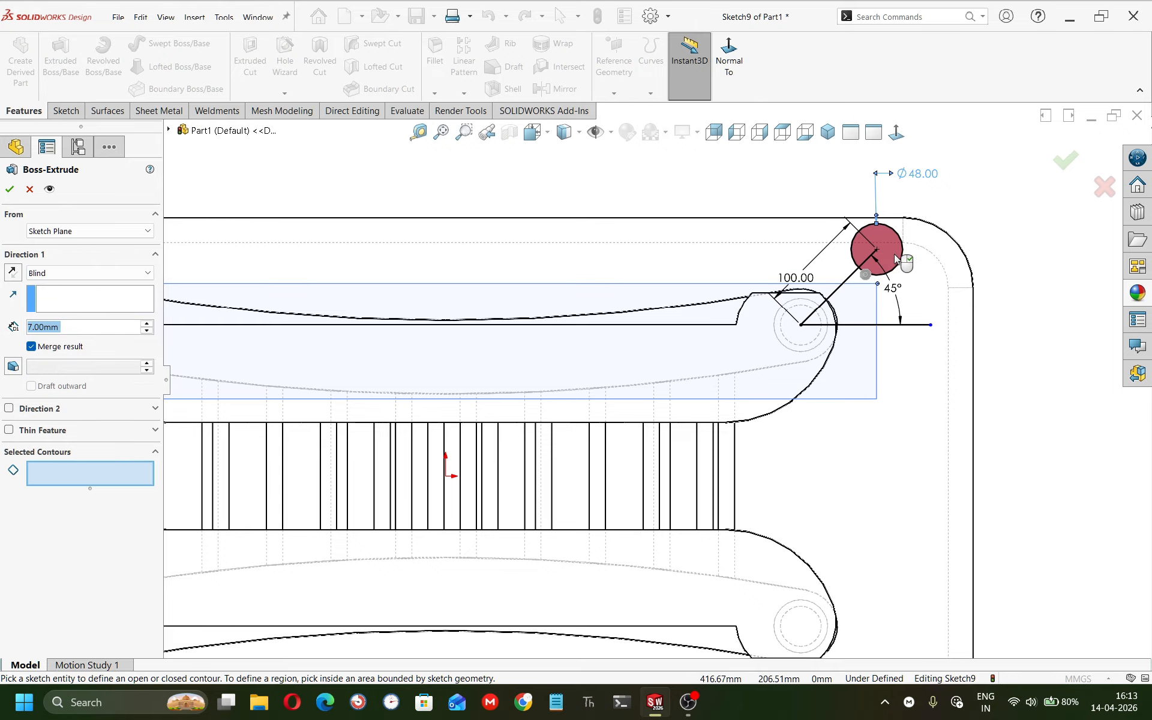
pyautogui.click(10, 190)
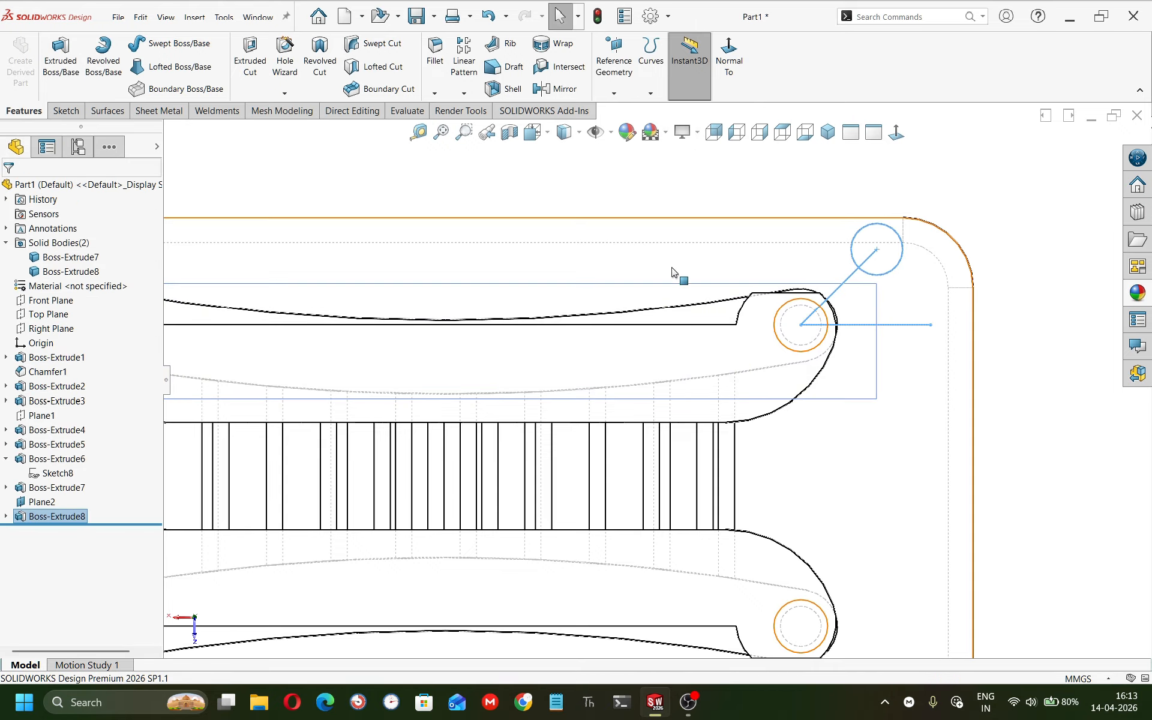
# Edit the disk extrusion and reverse its extrusion direction.
pyautogui.moveTo(665, 271); pyautogui.dragTo(676, 223, button='middle')
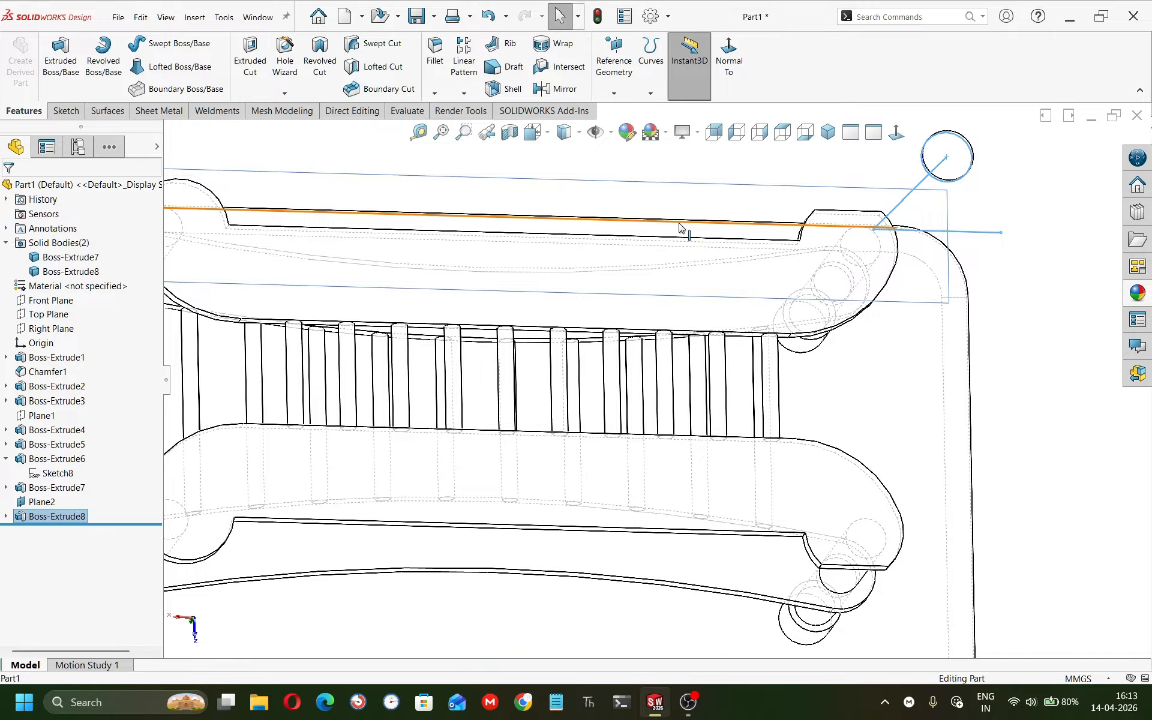
pyautogui.moveTo(679, 227); pyautogui.dragTo(672, 193, button='middle')
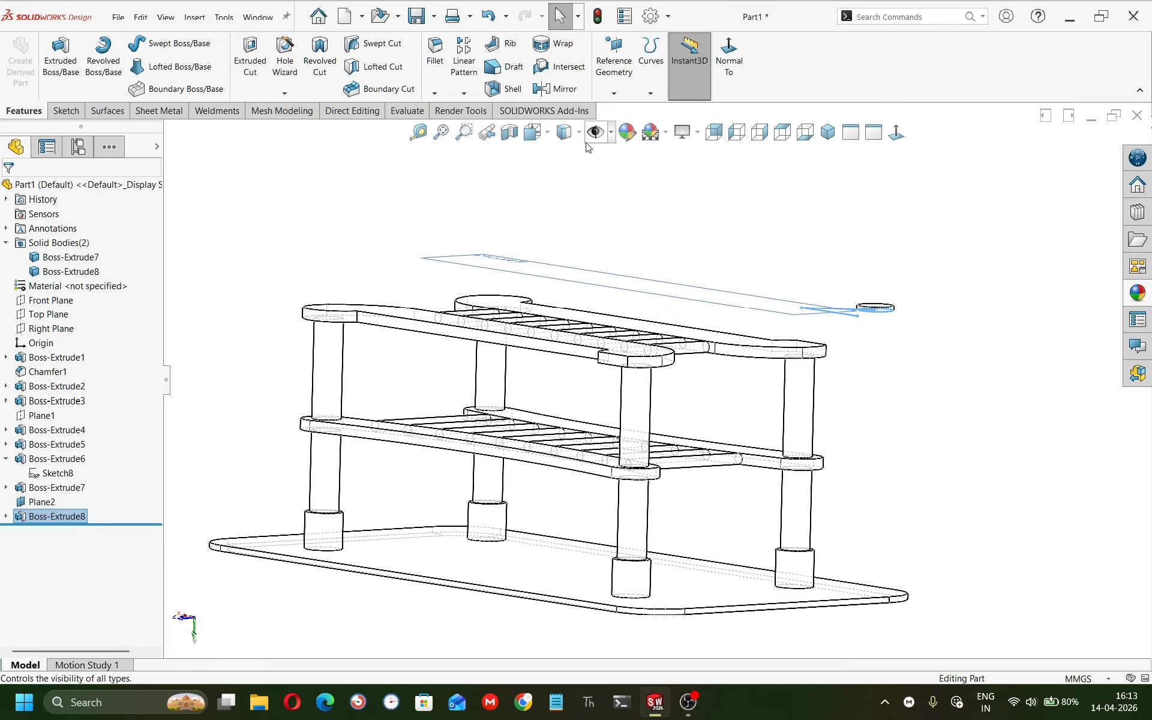
pyautogui.click(572, 164)
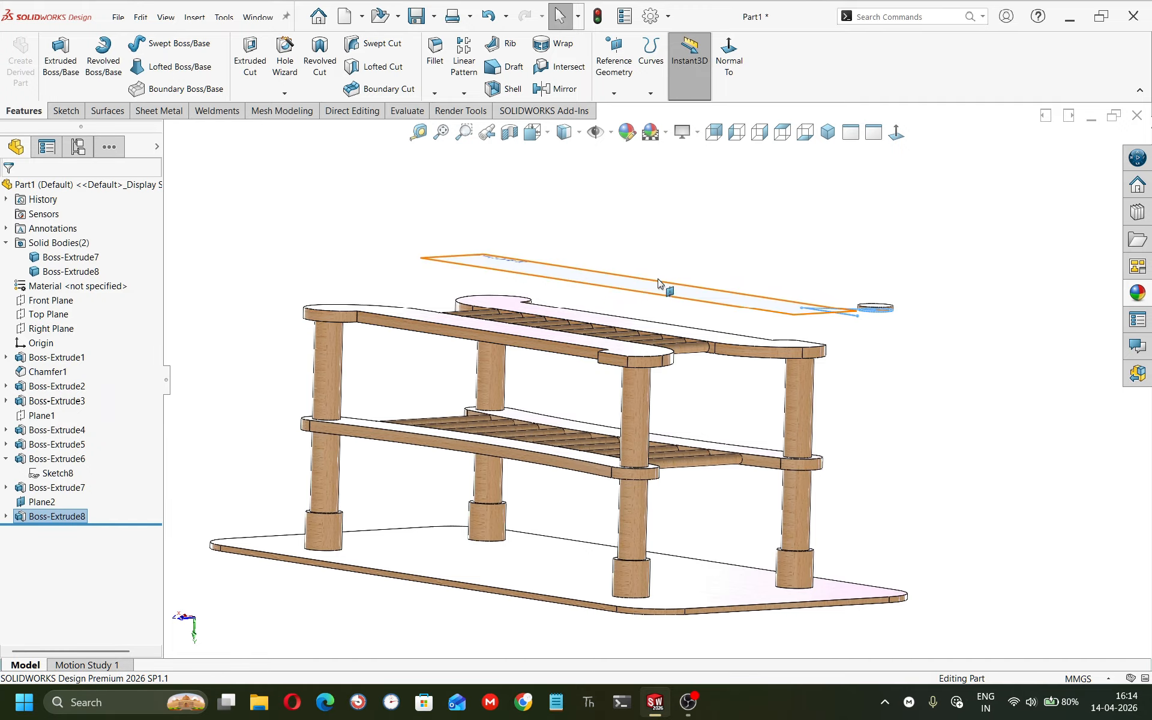
pyautogui.scroll(-5, 852, 312)
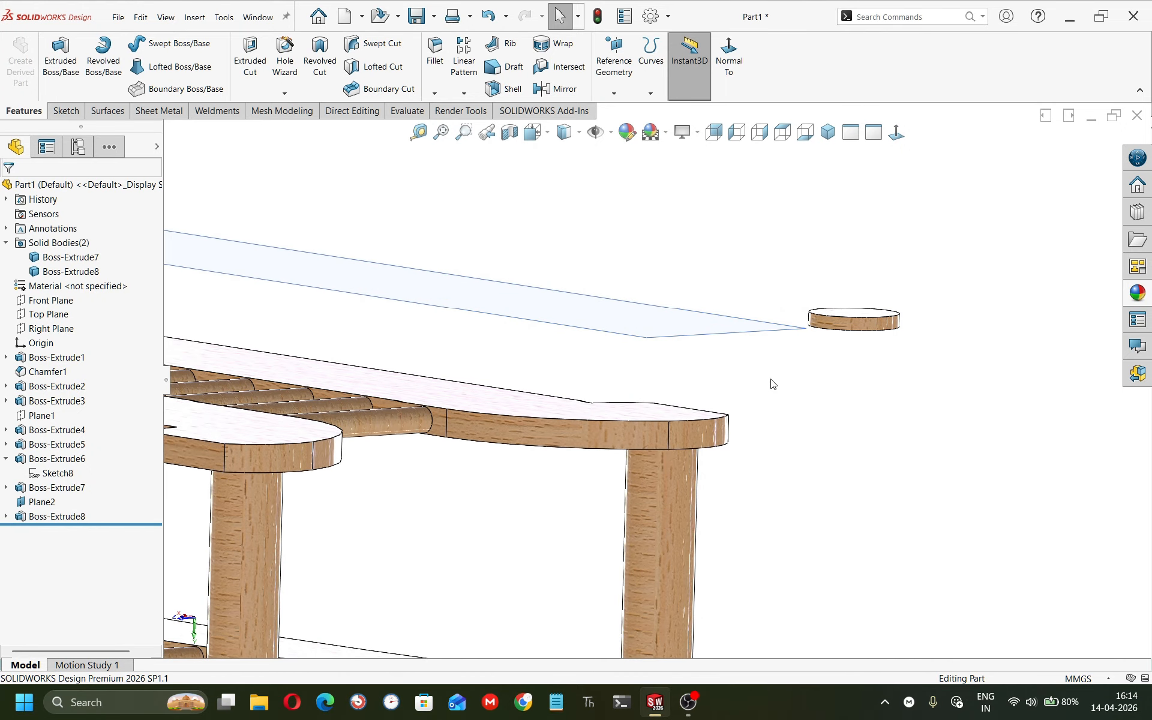
pyautogui.click(858, 324)
pyautogui.click(7, 517)
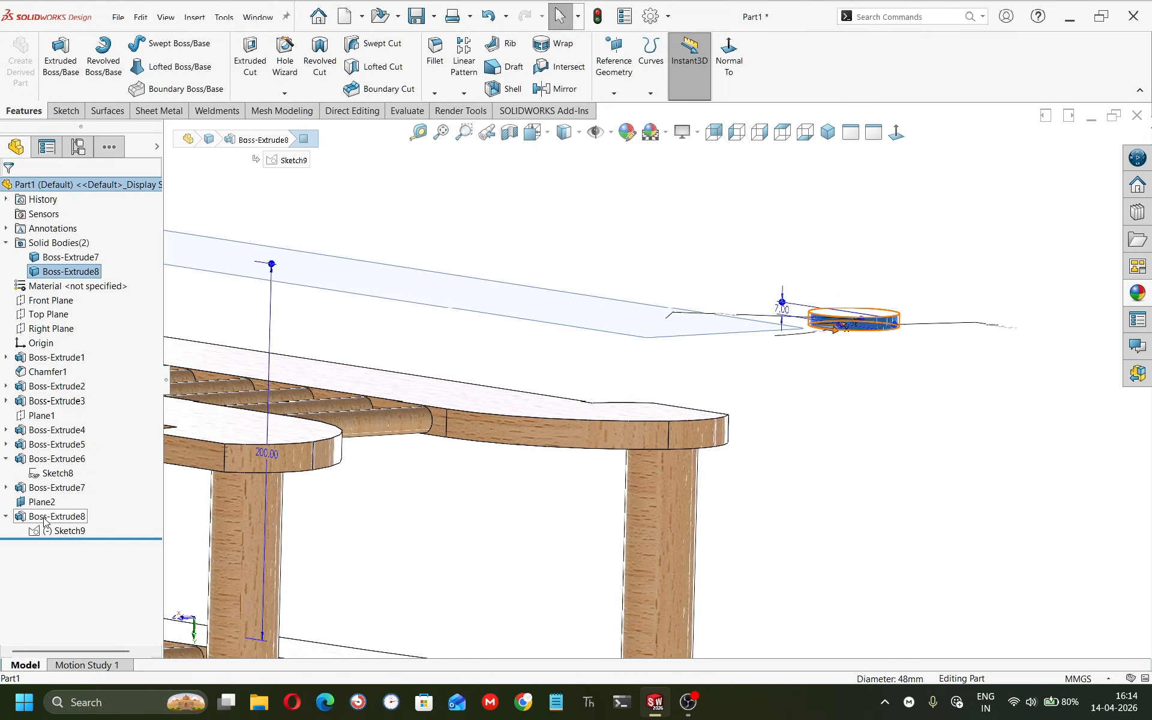
pyautogui.click(57, 516)
pyautogui.click(56, 481)
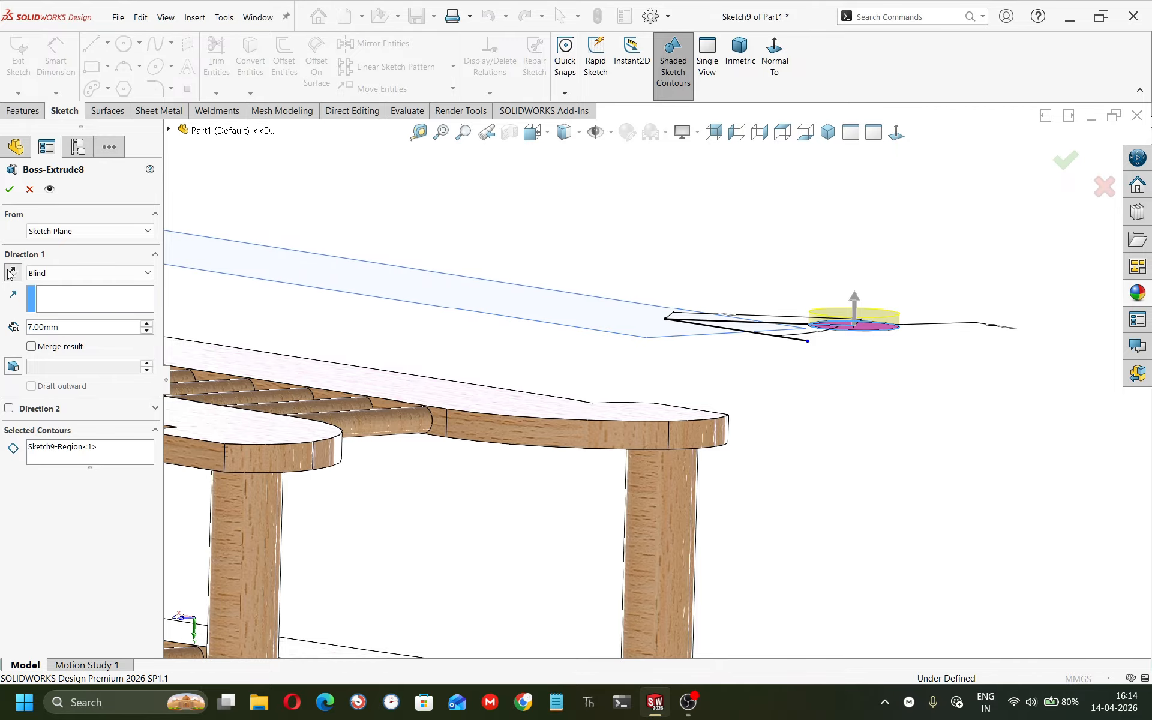
pyautogui.click(11, 273)
pyautogui.click(9, 190)
# Create a reference plane through the inclined sketch line, perpendicular to the sketch plane.
pyautogui.moveTo(522, 409); pyautogui.dragTo(557, 407, button='middle')
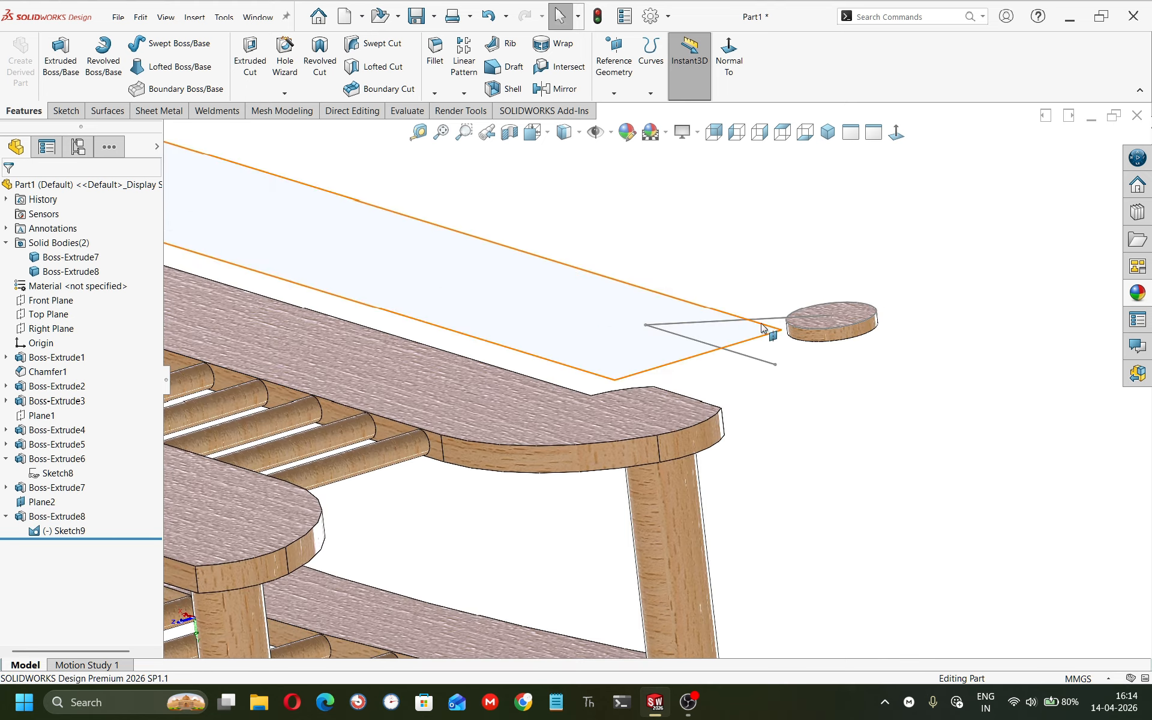
pyautogui.click(645, 75)
pyautogui.click(619, 90)
pyautogui.click(619, 90)
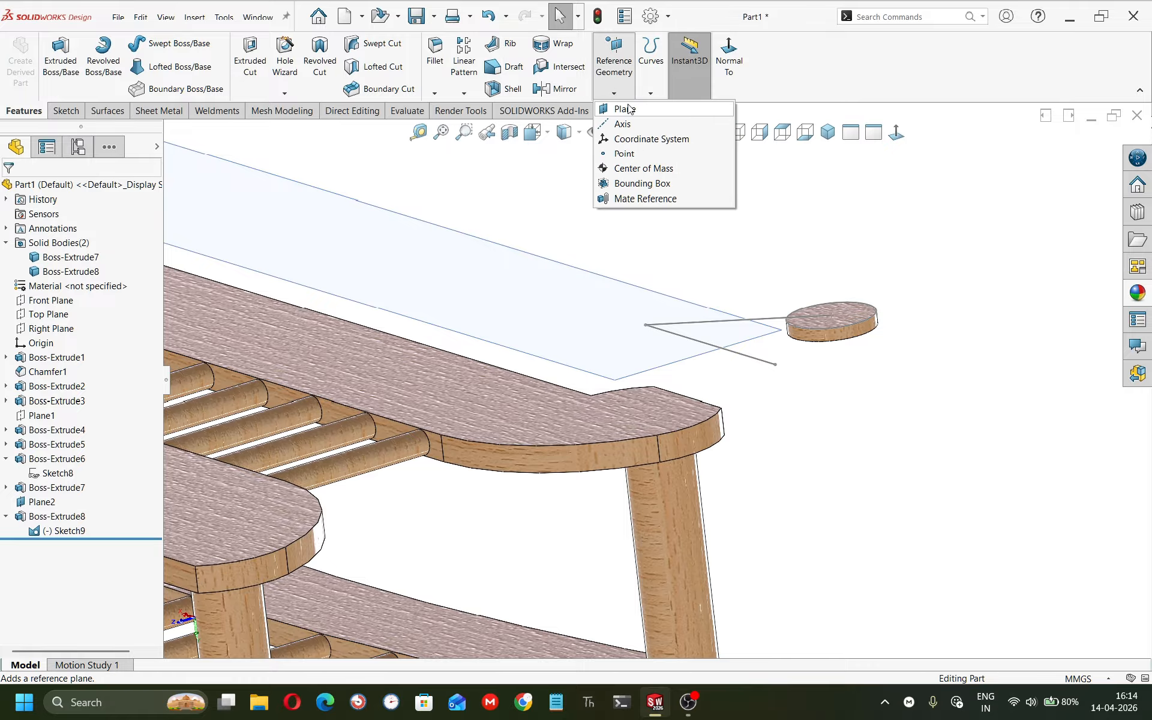
pyautogui.click(696, 108)
pyautogui.moveTo(690, 311)
pyautogui.mouseDown(button='middle')
pyautogui.moveTo(712, 262)
pyautogui.moveTo(694, 362)
pyautogui.moveTo(702, 327)
pyautogui.mouseUp(button='middle')
pyautogui.scroll(6, 622, 414)
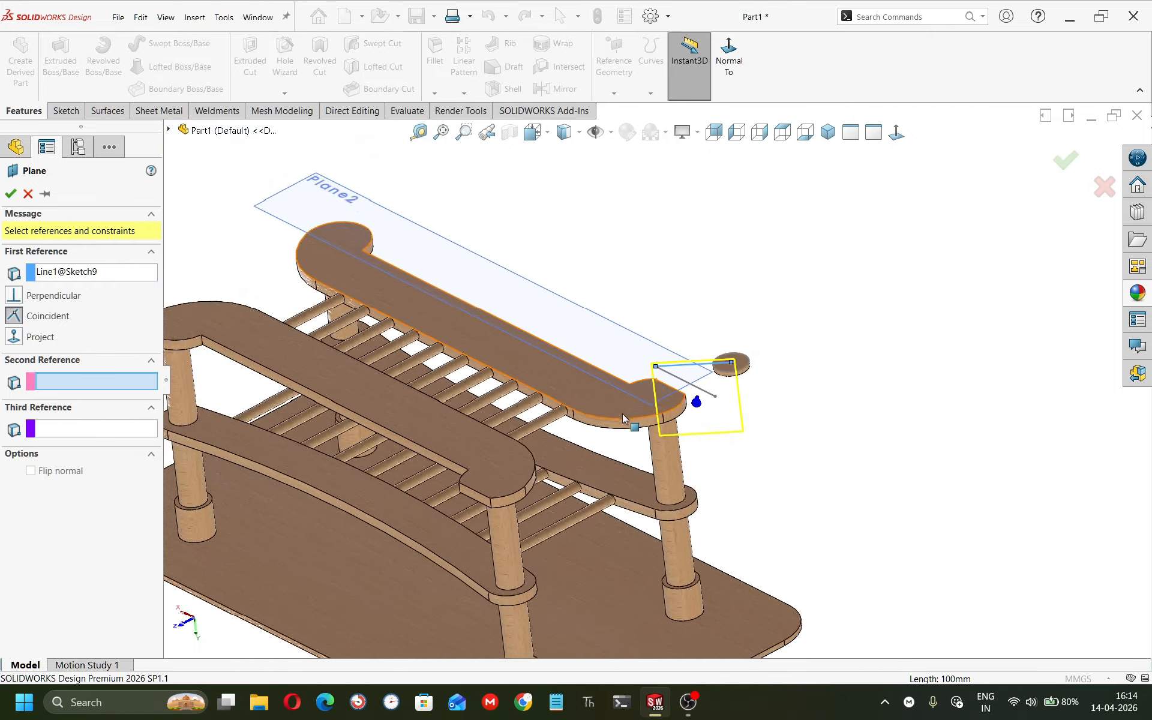
pyautogui.scroll(3, 619, 423)
pyautogui.scroll(-4, 594, 435)
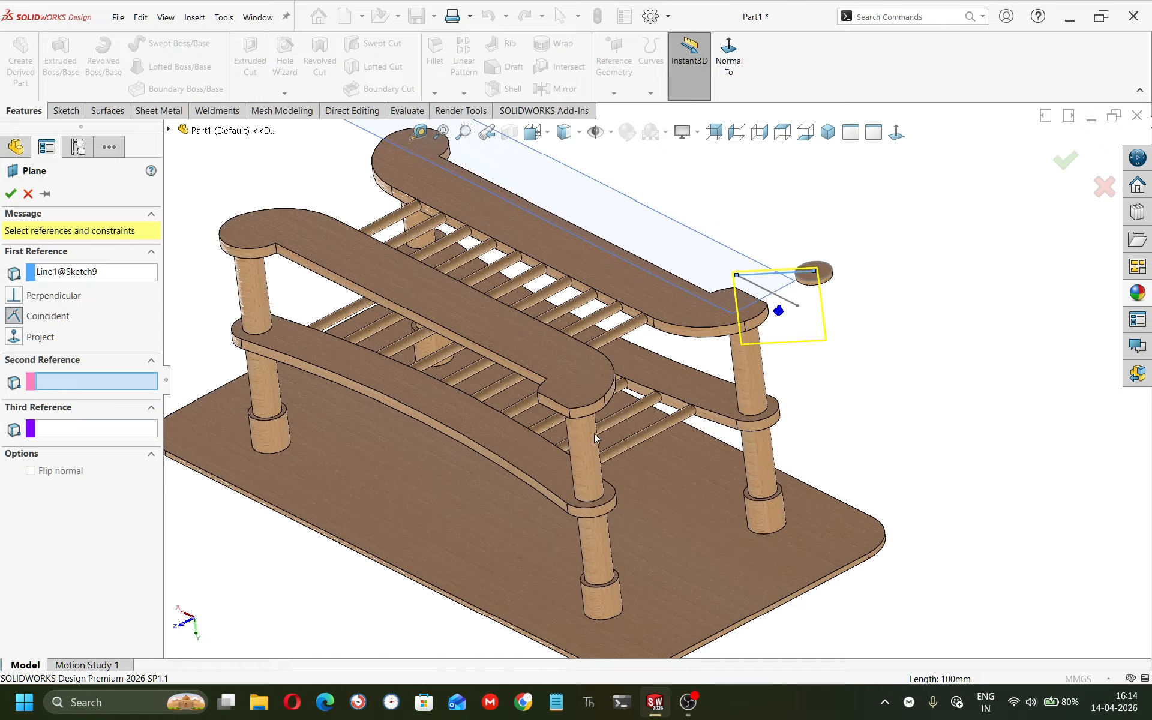
pyautogui.click(672, 229)
pyautogui.moveTo(681, 237); pyautogui.dragTo(774, 300, button='middle')
pyautogui.click(9, 195)
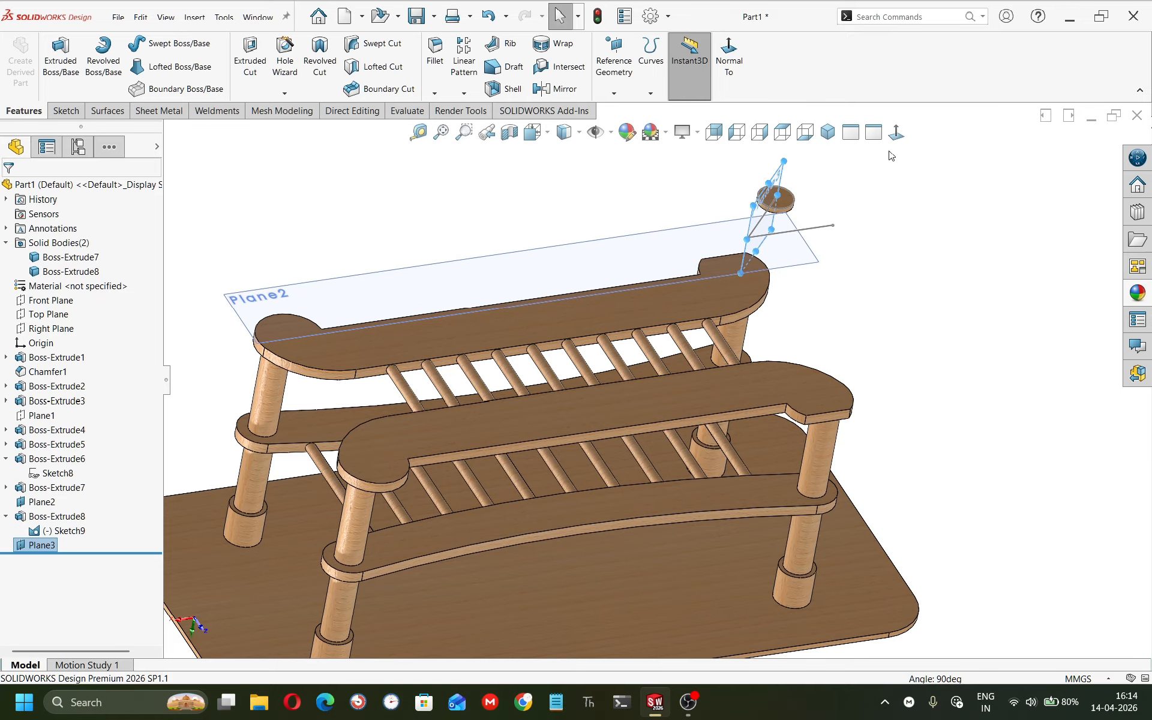
# View the new plane normal to it and inspect its position relative to the disk.
pyautogui.hotkey('ctrl', '8')
pyautogui.click(933, 259)
pyautogui.scroll(-5, 914, 246)
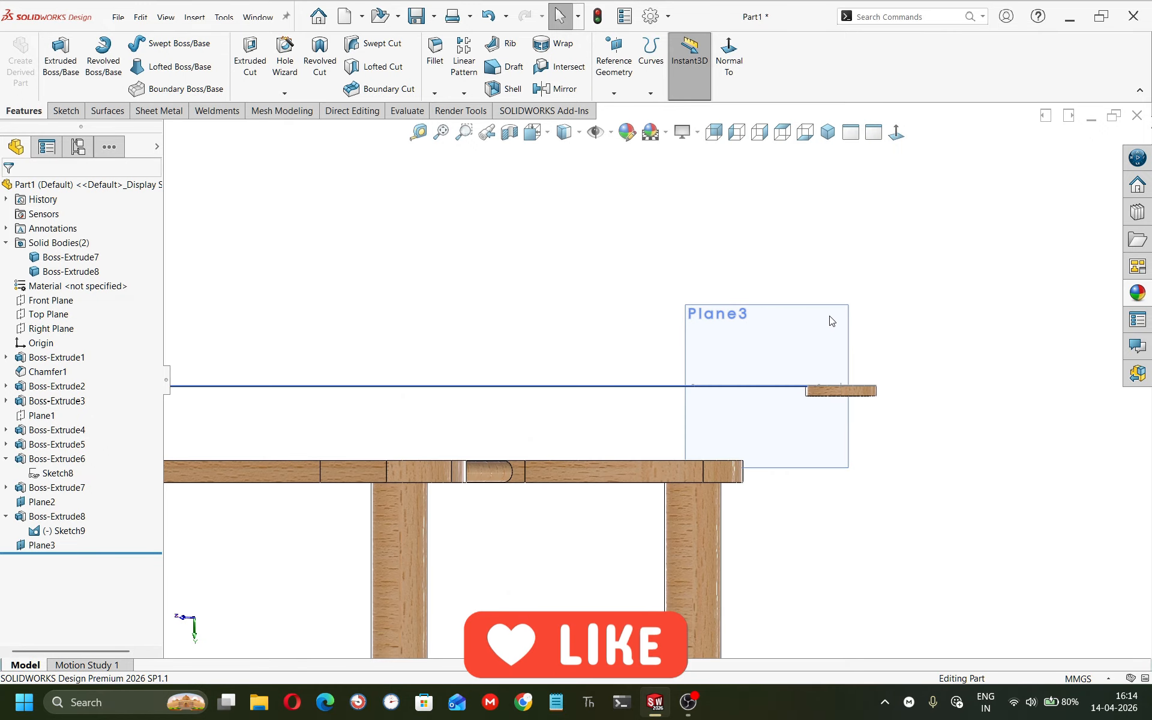
pyautogui.moveTo(830, 321); pyautogui.dragTo(814, 385, button='middle')
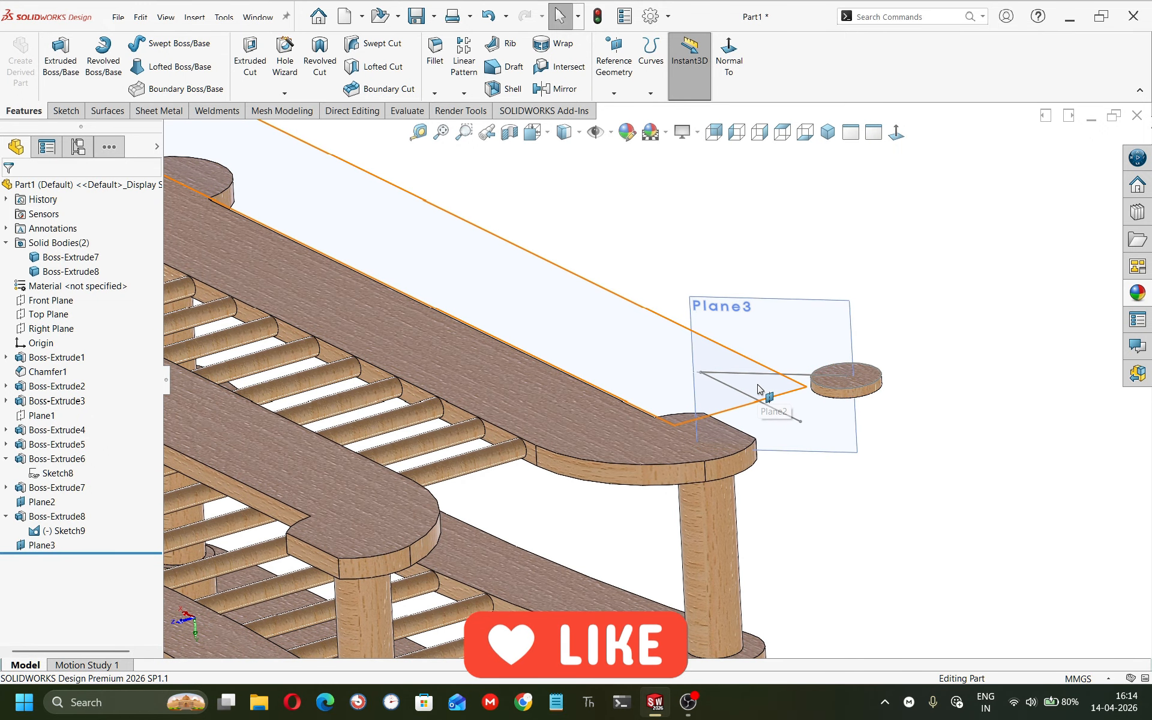
# Create a reference plane offset 18 mm from the disk's top face.
pyautogui.click(854, 323)
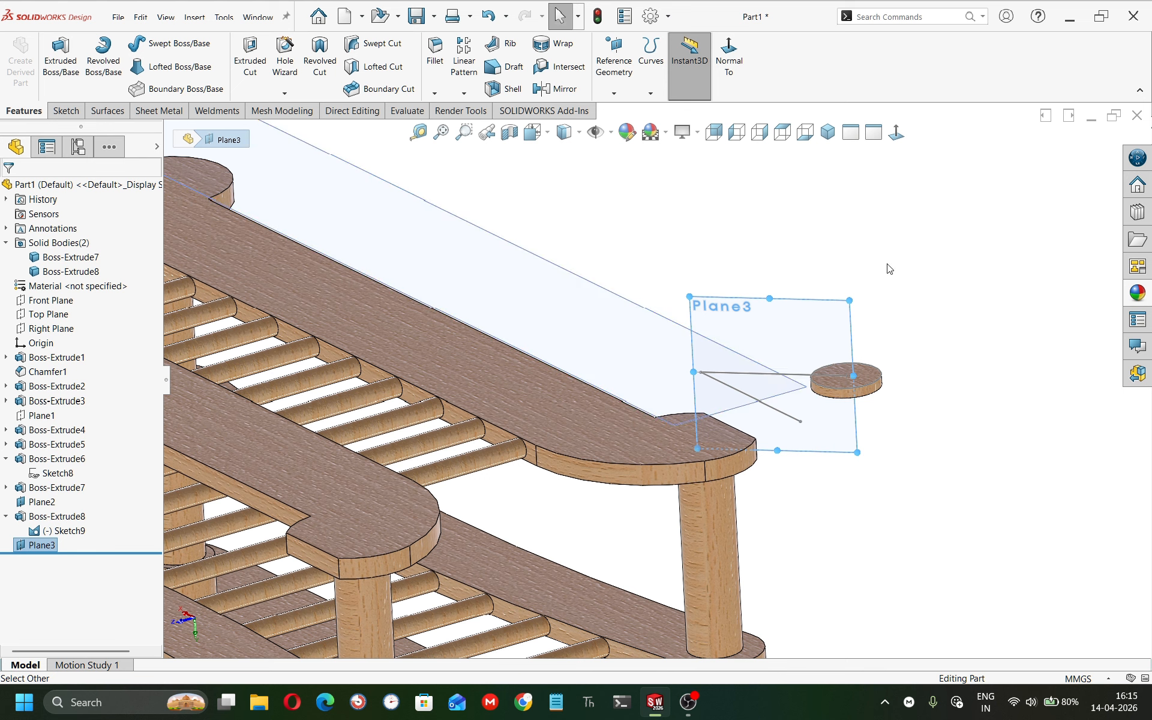
pyautogui.click(889, 272)
pyautogui.click(868, 378)
pyautogui.click(614, 93)
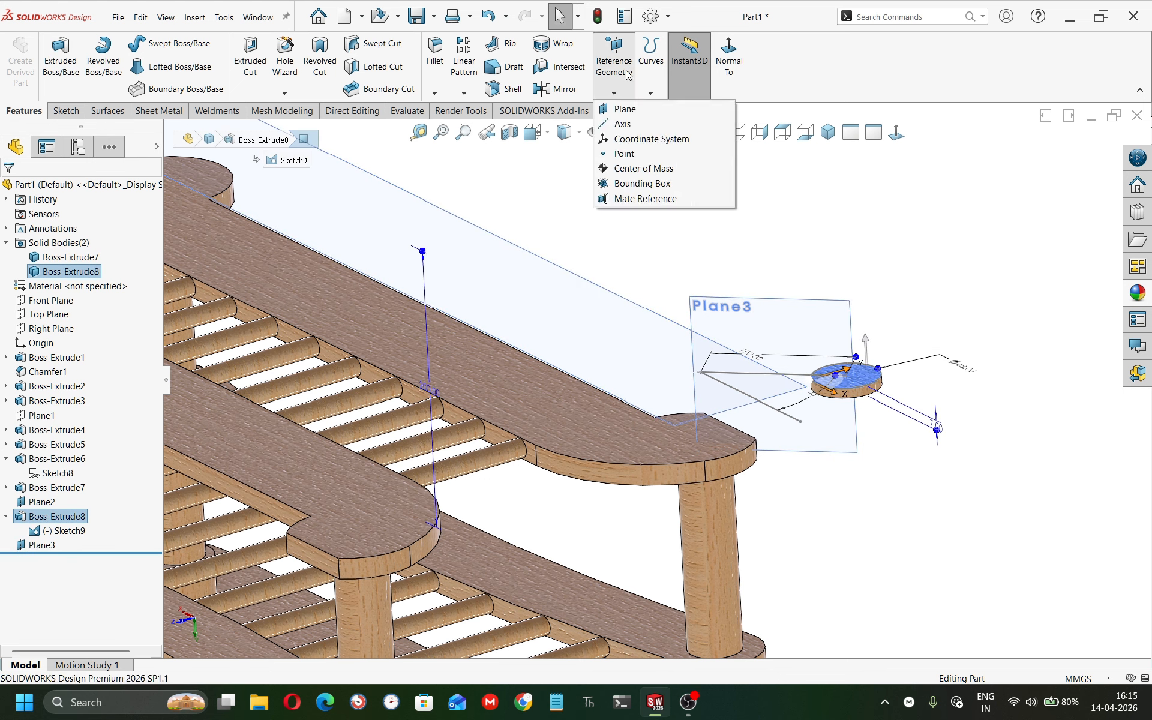
pyautogui.click(675, 108)
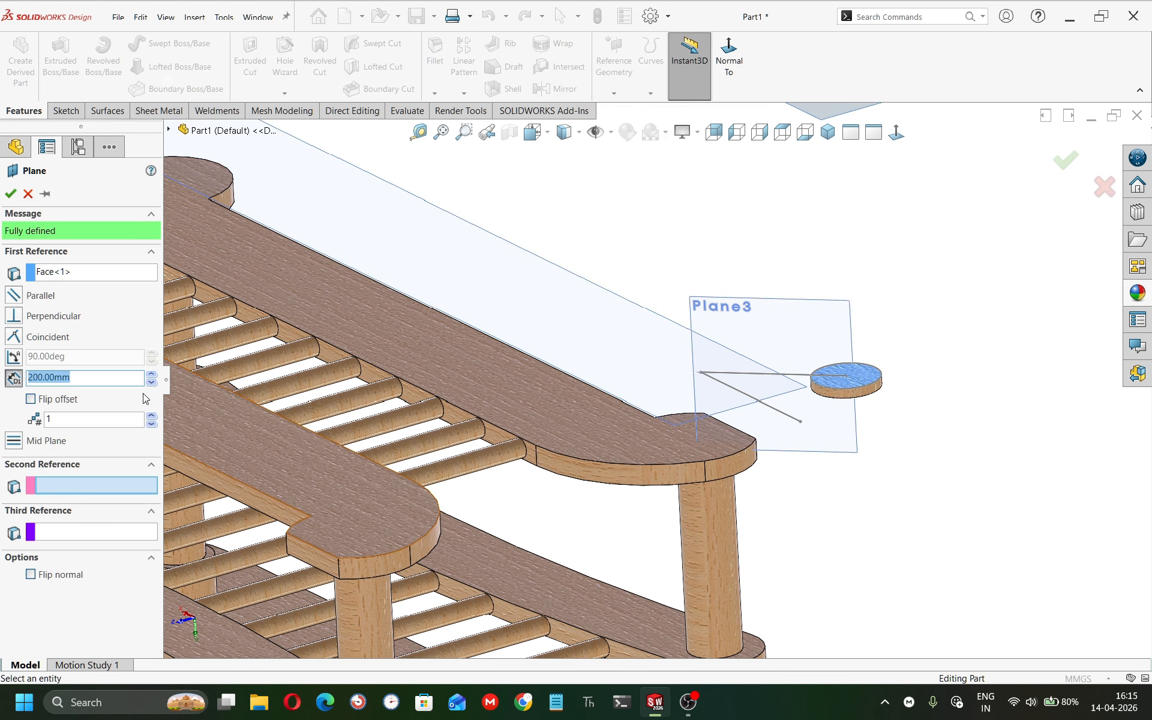
pyautogui.write('18')
pyautogui.press('Return')
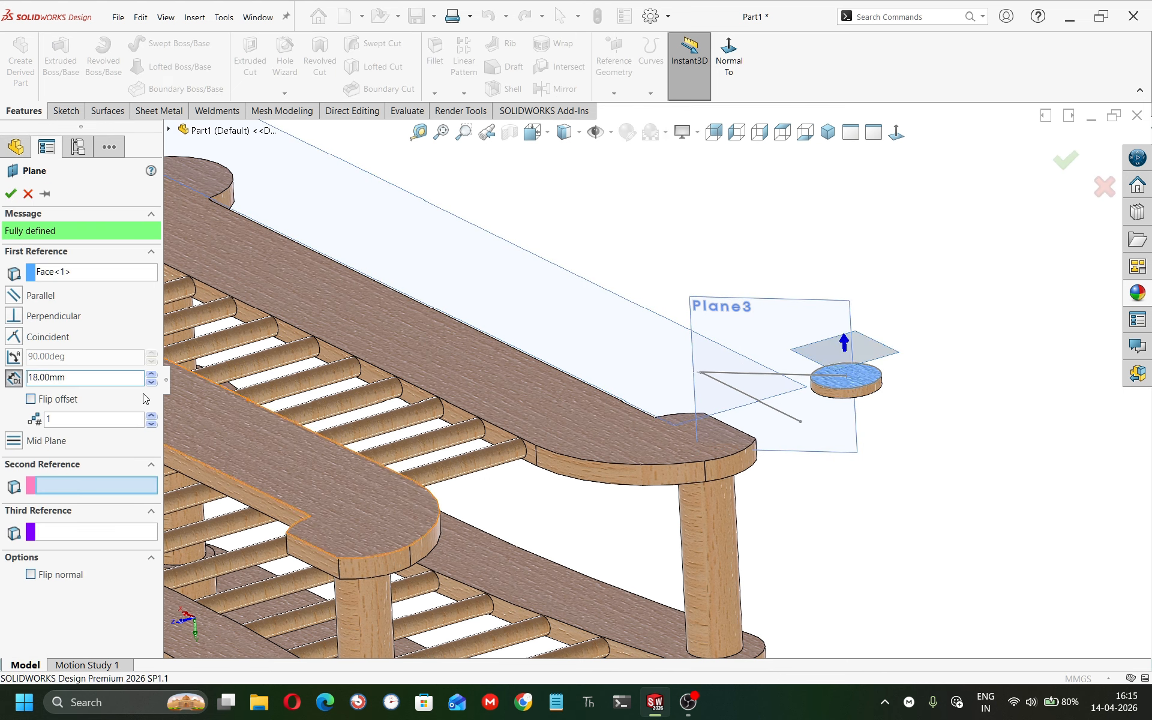
pyautogui.click(10, 193)
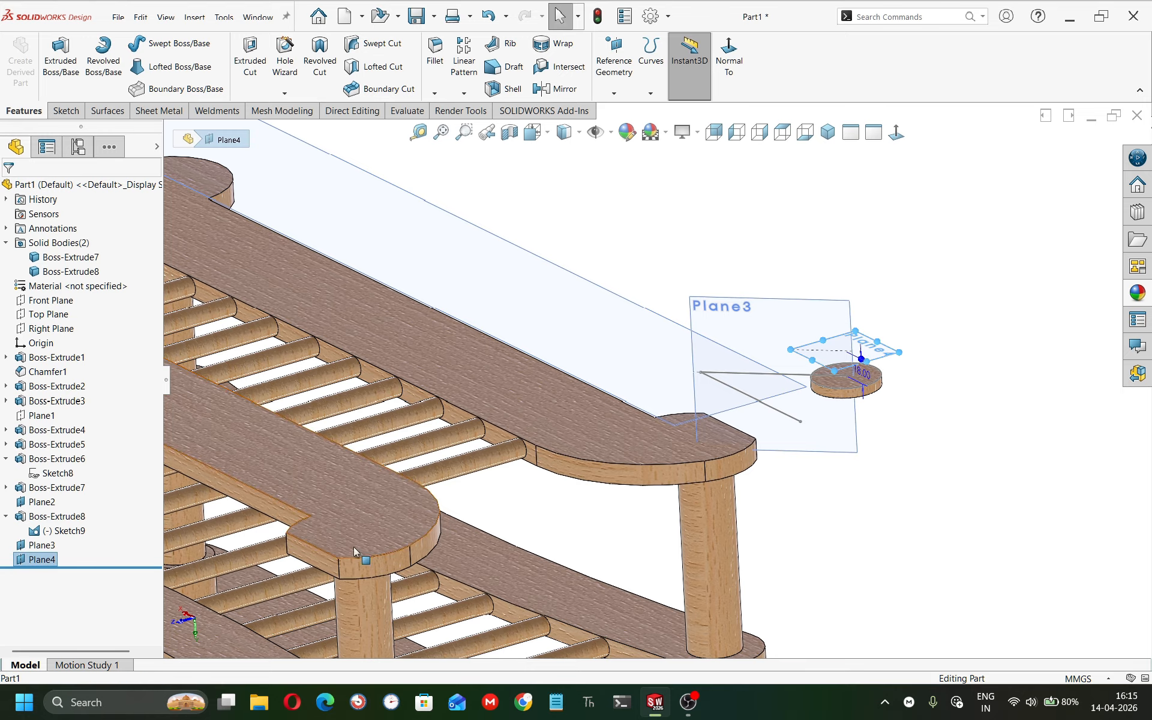
# Start a sketch on Plane4 and draw a circle about 54 mm in diameter above the disk.
pyautogui.click(896, 343)
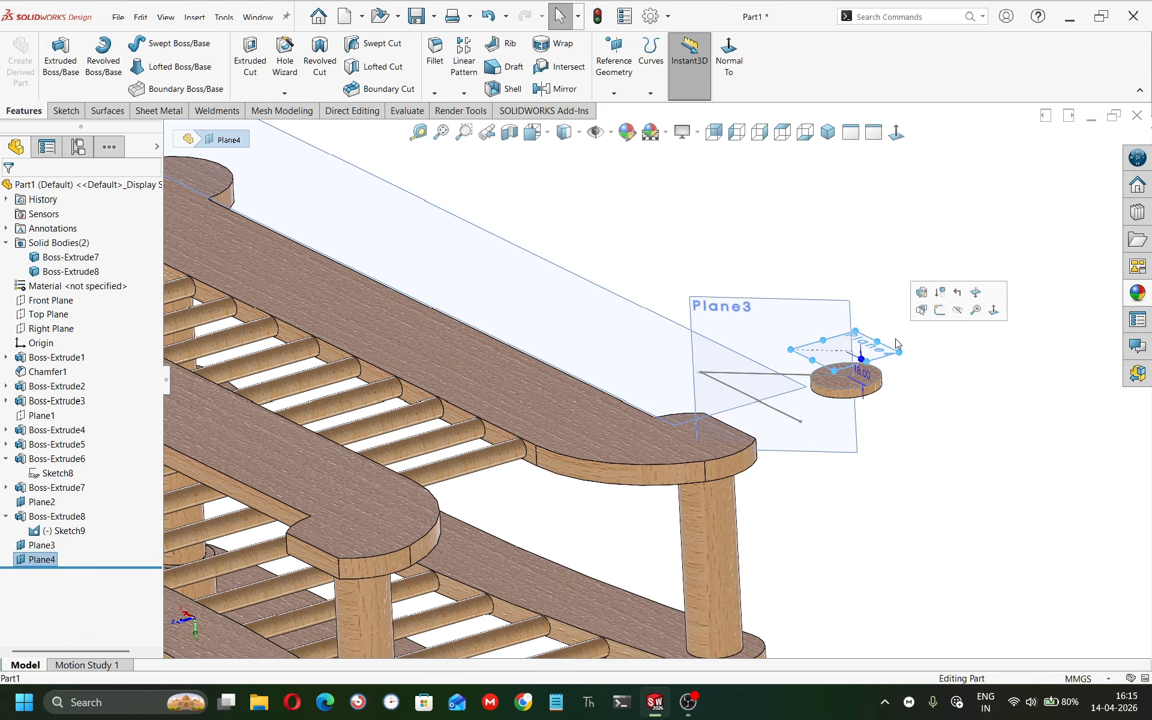
pyautogui.click(939, 312)
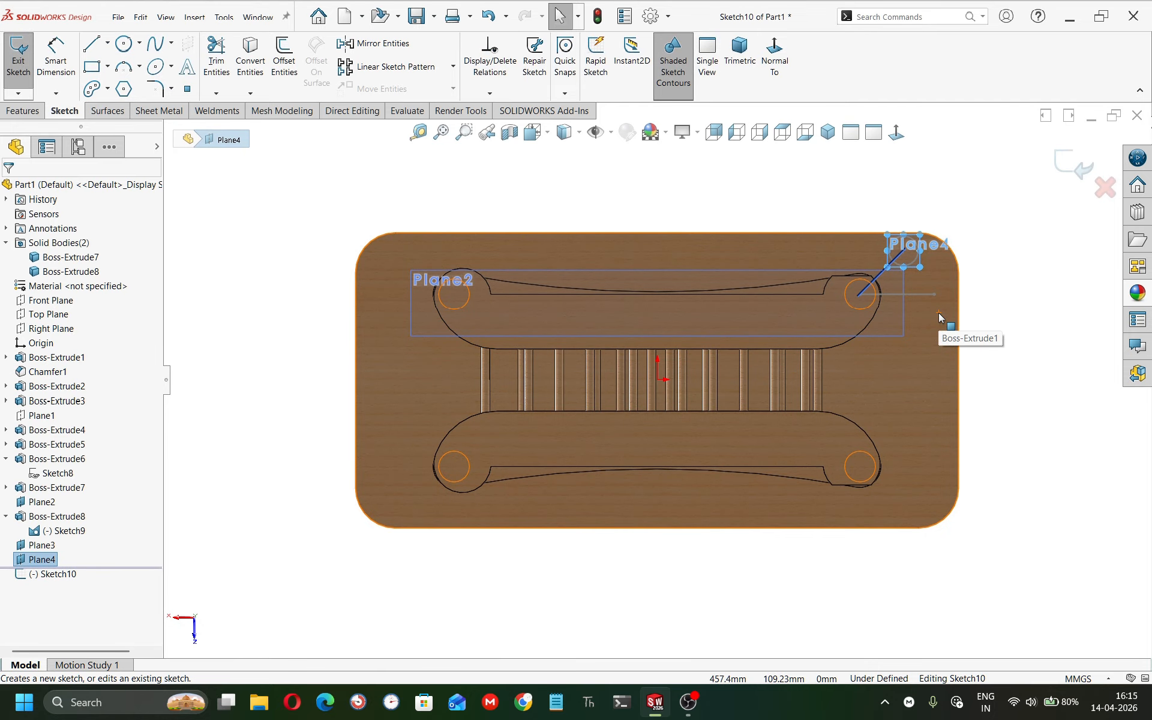
pyautogui.moveTo(918, 421); pyautogui.dragTo(781, 336, button='middle')
pyautogui.scroll(-6, 833, 191)
pyautogui.moveTo(685, 411); pyautogui.dragTo(661, 396, button='middle')
pyautogui.press('f')
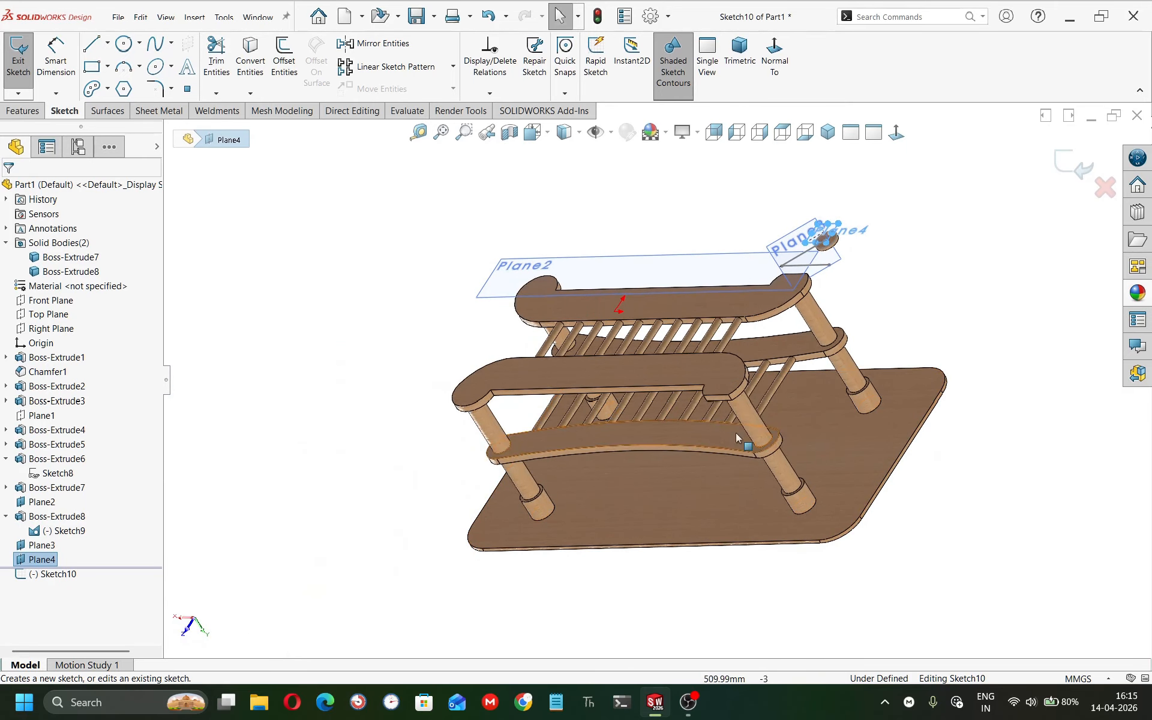
pyautogui.scroll(-6, 838, 237)
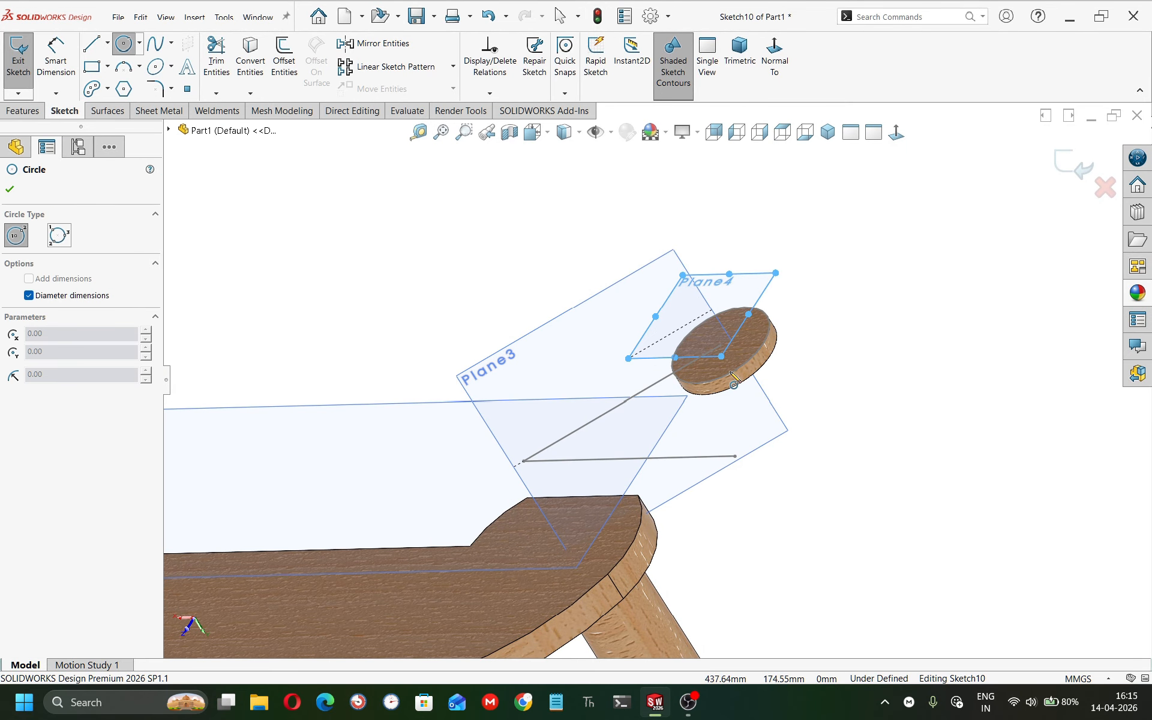
pyautogui.click(721, 346)
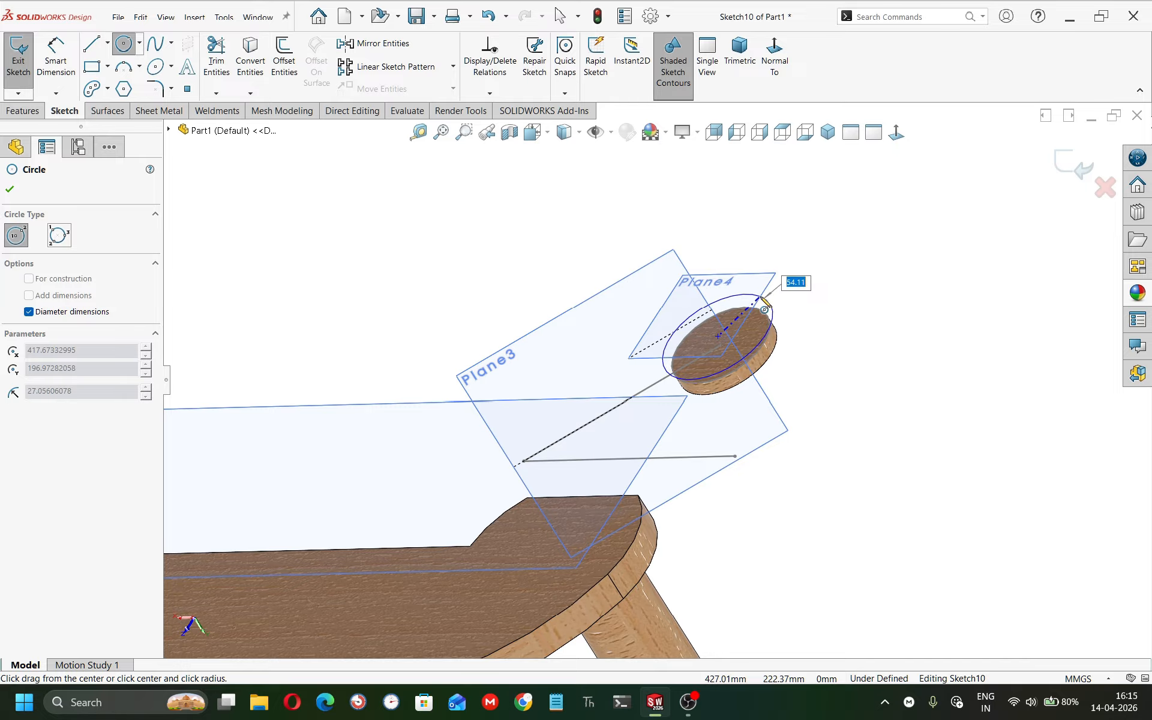
pyautogui.click(762, 297)
# Dimension the circle's diameter as 27 mm.
pyautogui.moveTo(833, 398); pyautogui.dragTo(823, 336, button='right')
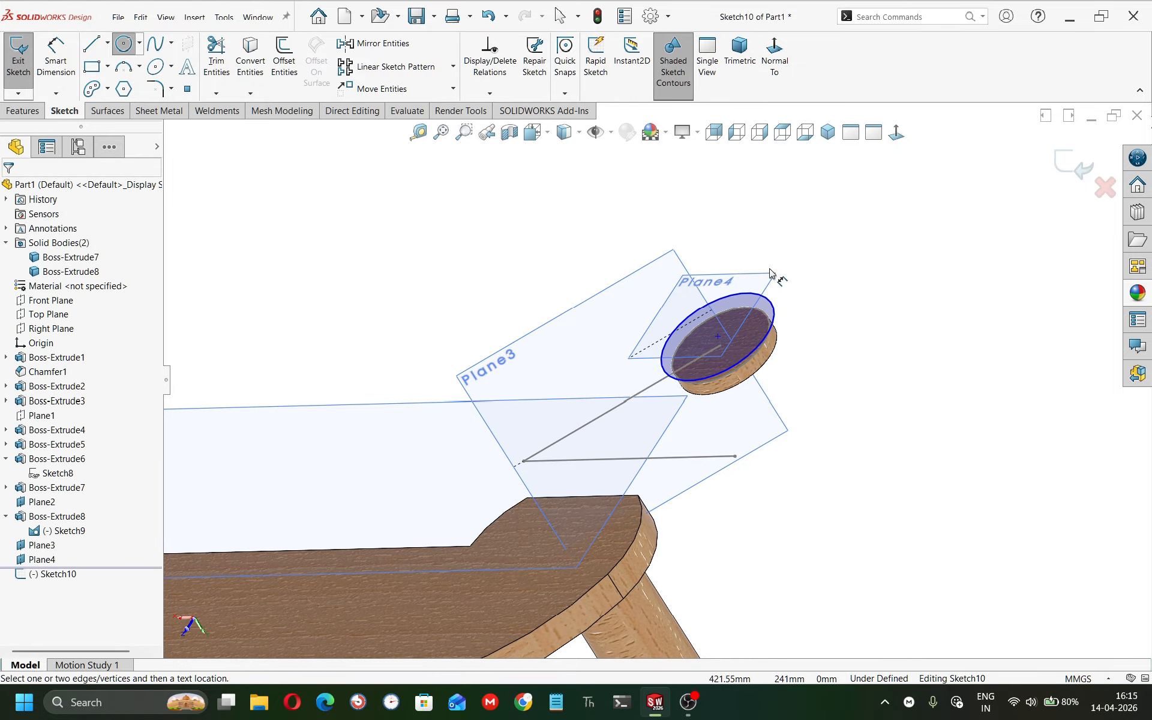
pyautogui.click(772, 310)
pyautogui.click(820, 273)
pyautogui.write('27')
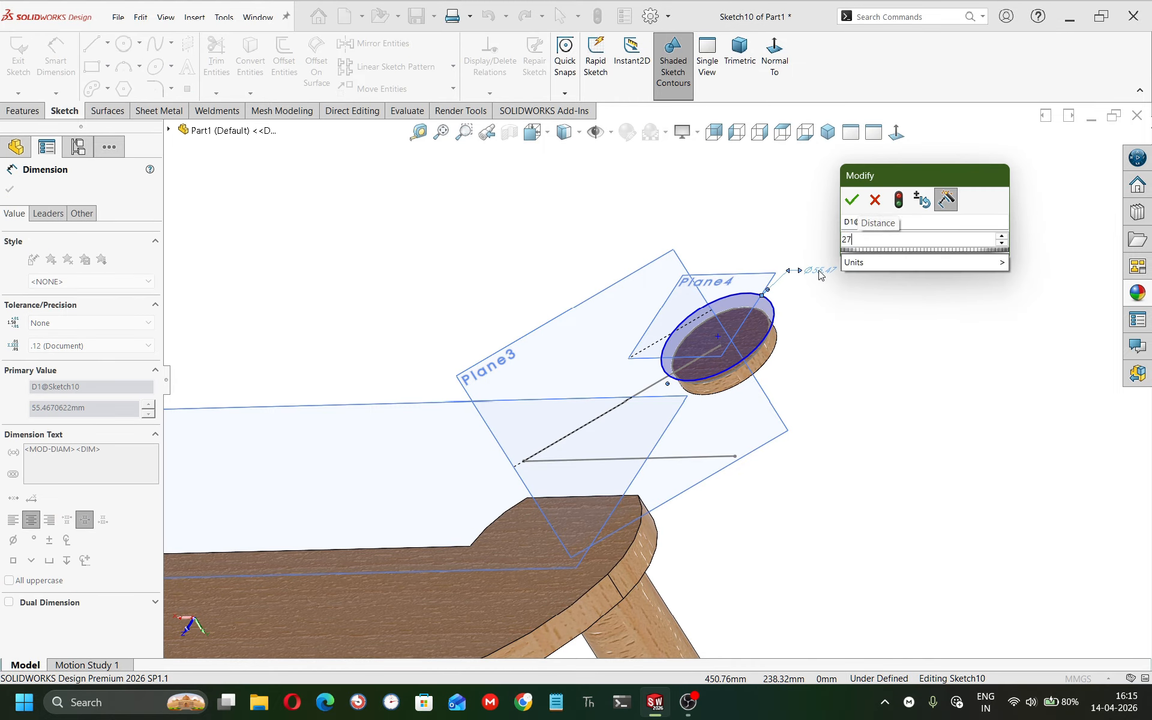
pyautogui.press('Return')
pyautogui.press('Escape')
# Make the 27 mm circle concentric with the disk's top edge.
pyautogui.click(743, 339)
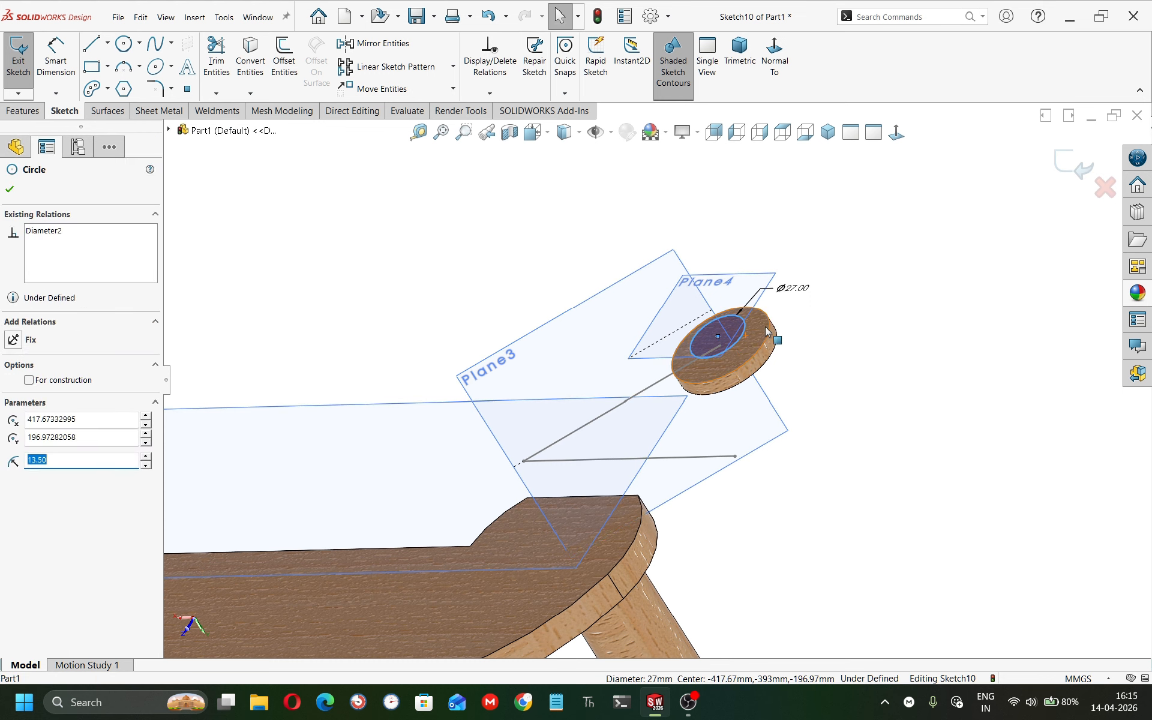
pyautogui.keyDown('ctrl'); pyautogui.click(768, 324); pyautogui.keyUp('ctrl')
pyautogui.click(843, 274)
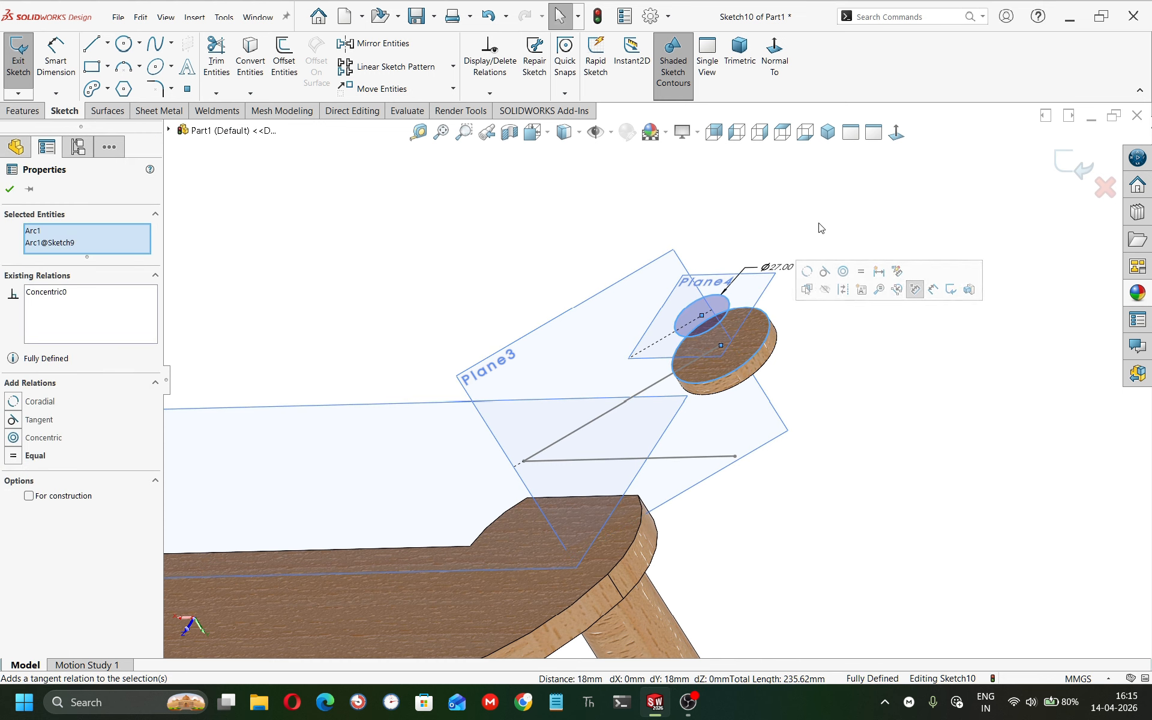
pyautogui.click(820, 227)
pyautogui.moveTo(706, 323)
pyautogui.mouseDown(button='middle')
pyautogui.moveTo(748, 381)
pyautogui.moveTo(746, 333)
pyautogui.mouseUp(button='middle')
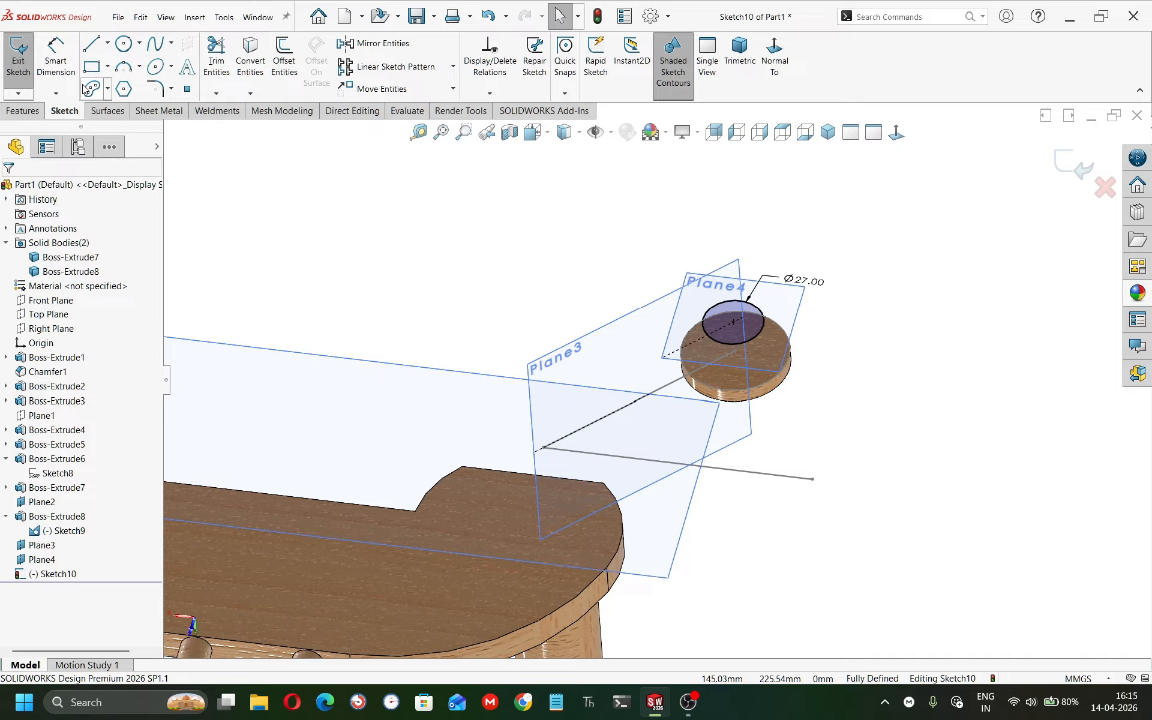
# Loft a boss between the 27 mm circle sketch and the disk's top edge.
pyautogui.click(30, 112)
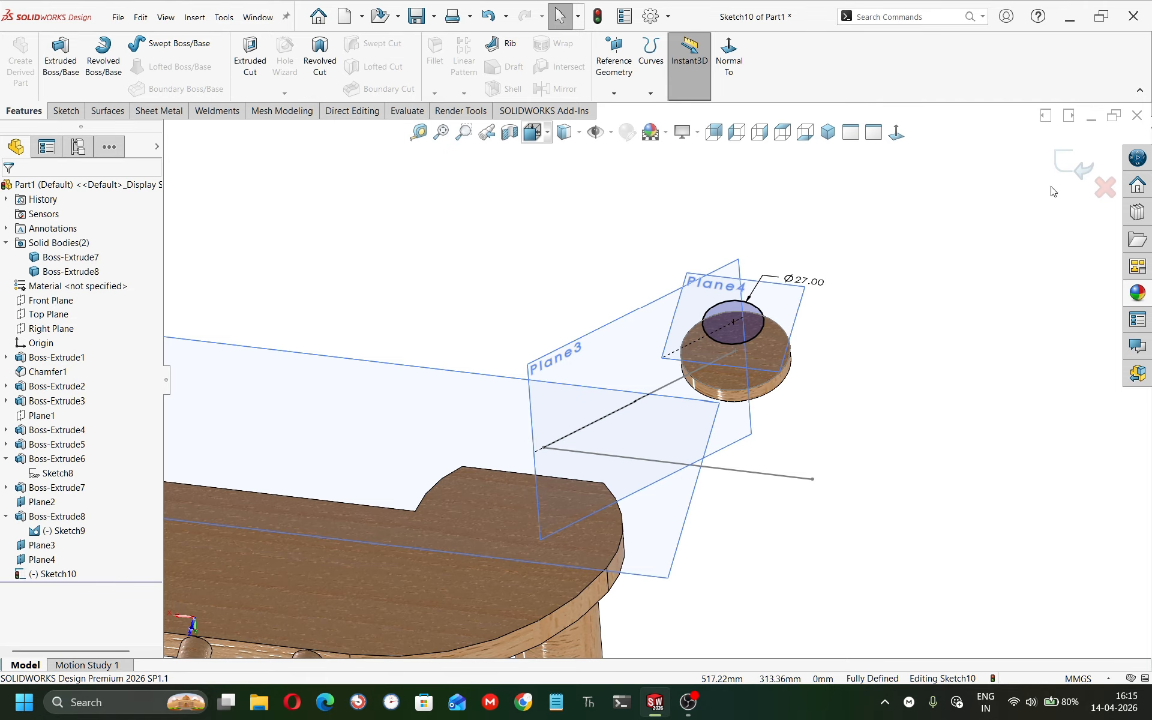
pyautogui.click(179, 67)
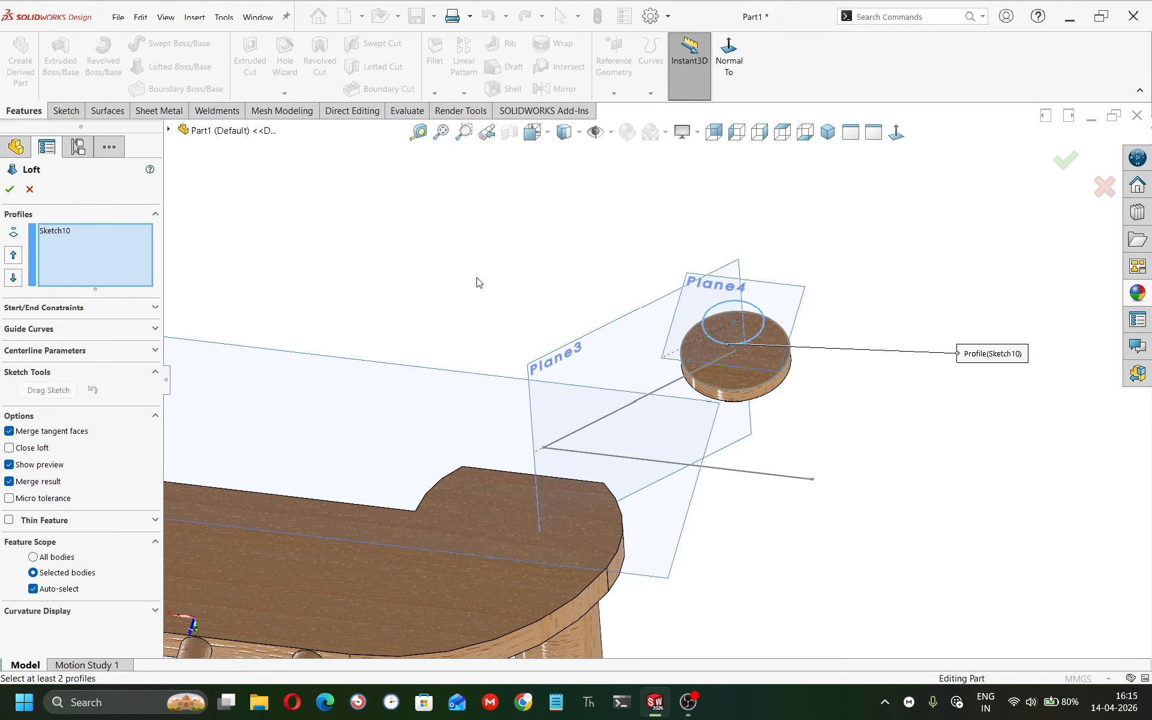
pyautogui.click(766, 381)
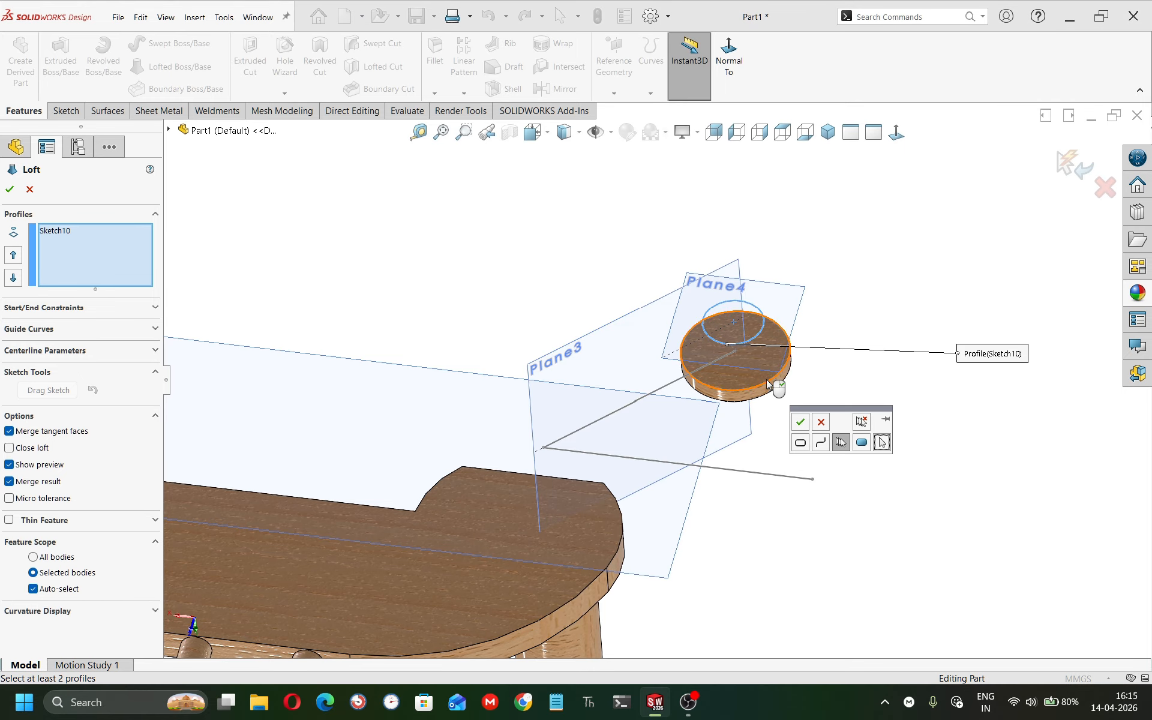
pyautogui.click(803, 423)
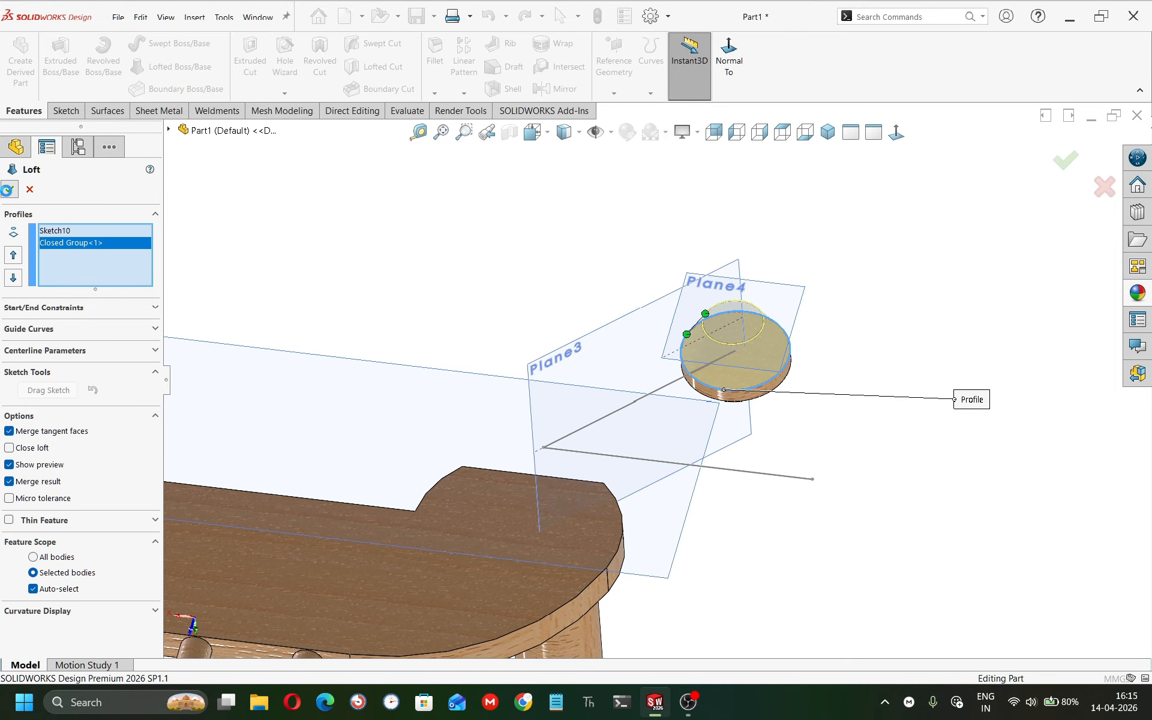
pyautogui.moveTo(520, 342); pyautogui.dragTo(489, 269, button='middle')
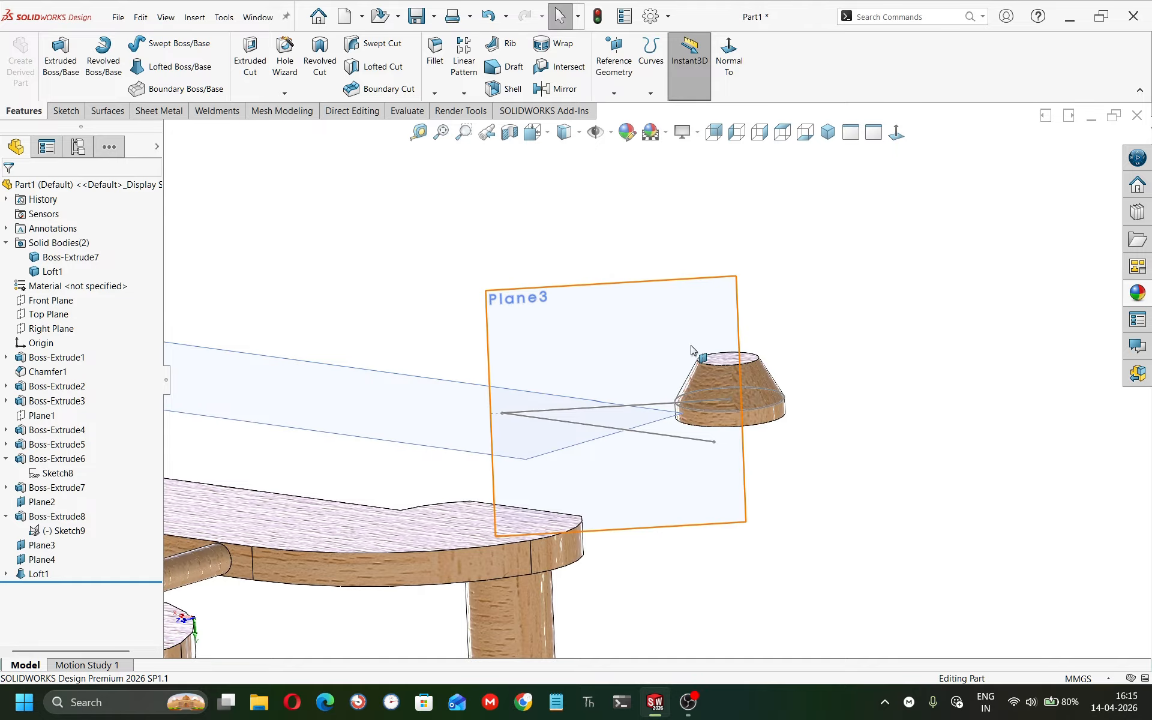
# Start a sketch on the loft's top face and draw a circle about 14 mm in diameter on it.
pyautogui.click(724, 359)
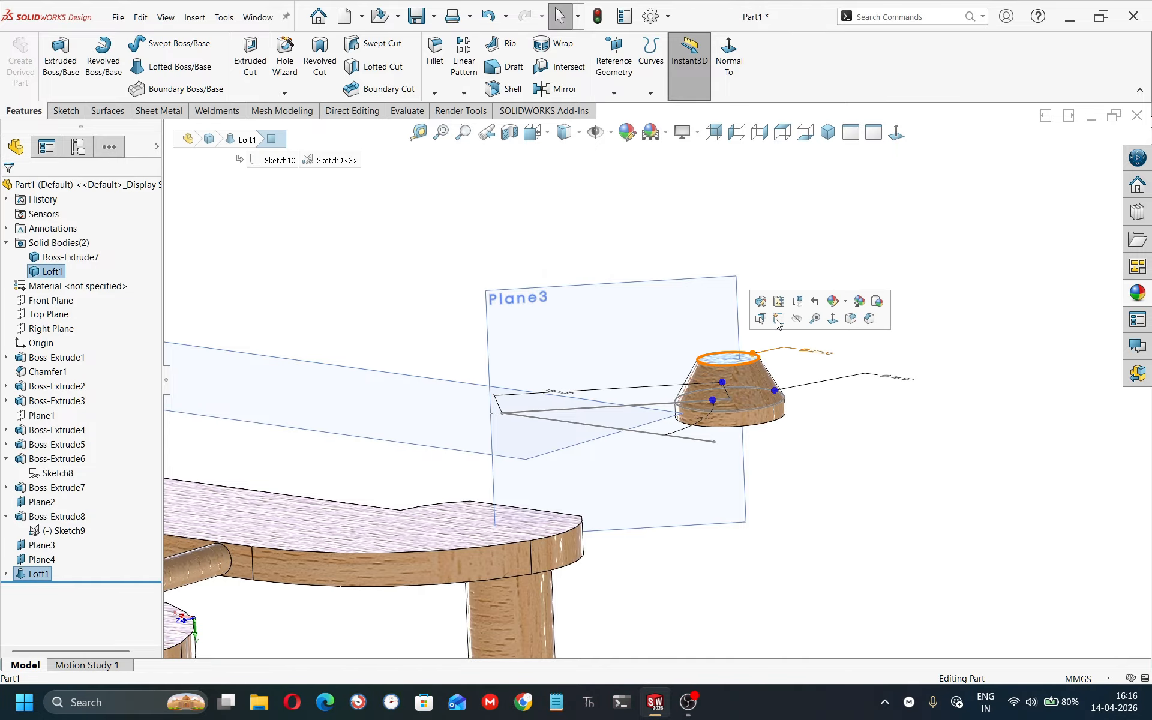
pyautogui.click(776, 326)
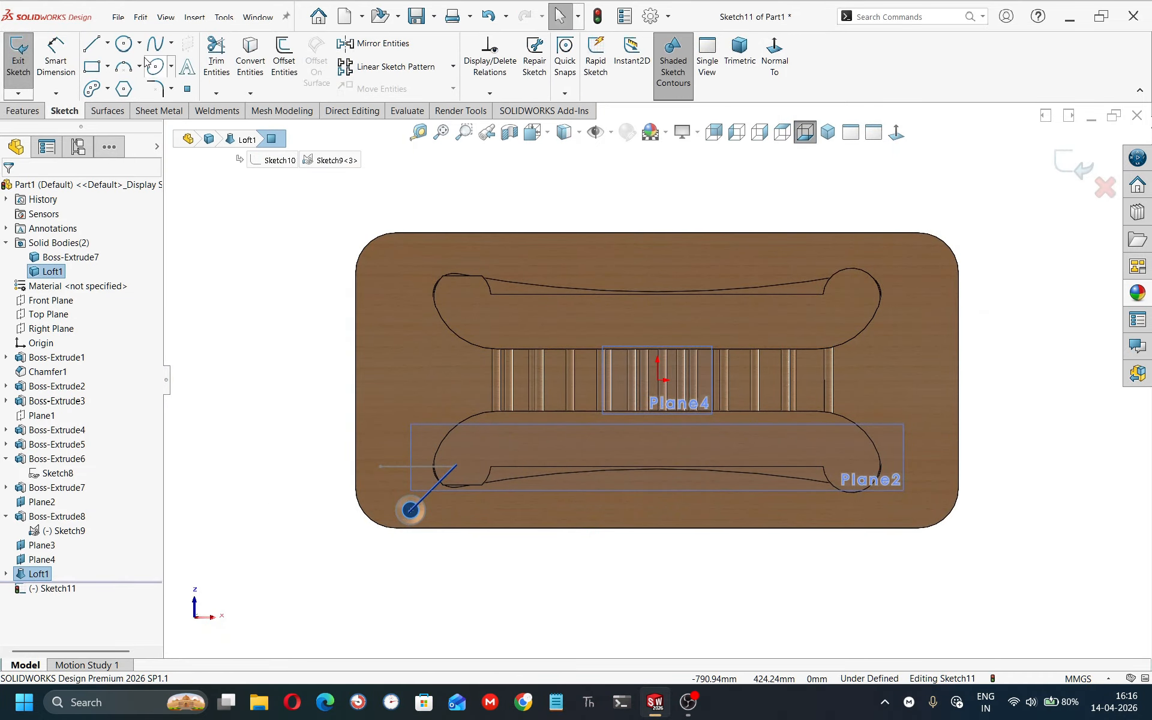
pyautogui.click(123, 43)
pyautogui.scroll(-5, 432, 510)
pyautogui.moveTo(477, 395); pyautogui.dragTo(556, 277, button='middle')
pyautogui.scroll(4, 555, 276)
pyautogui.scroll(-10, 831, 243)
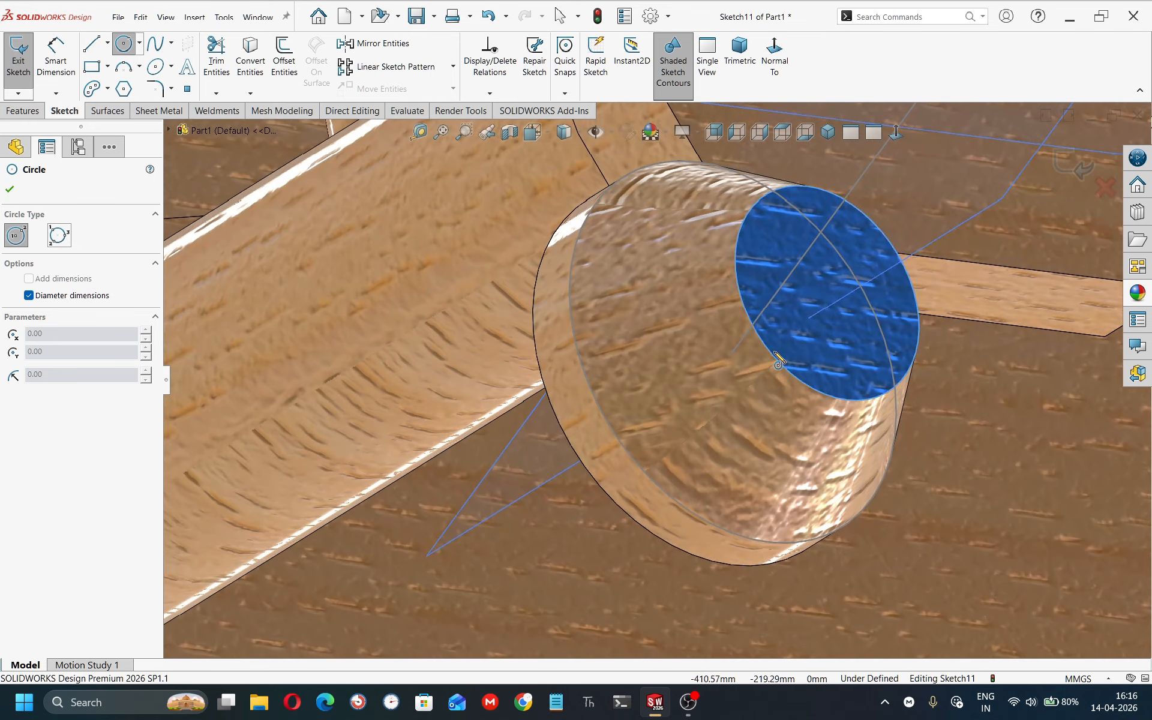
pyautogui.click(834, 295)
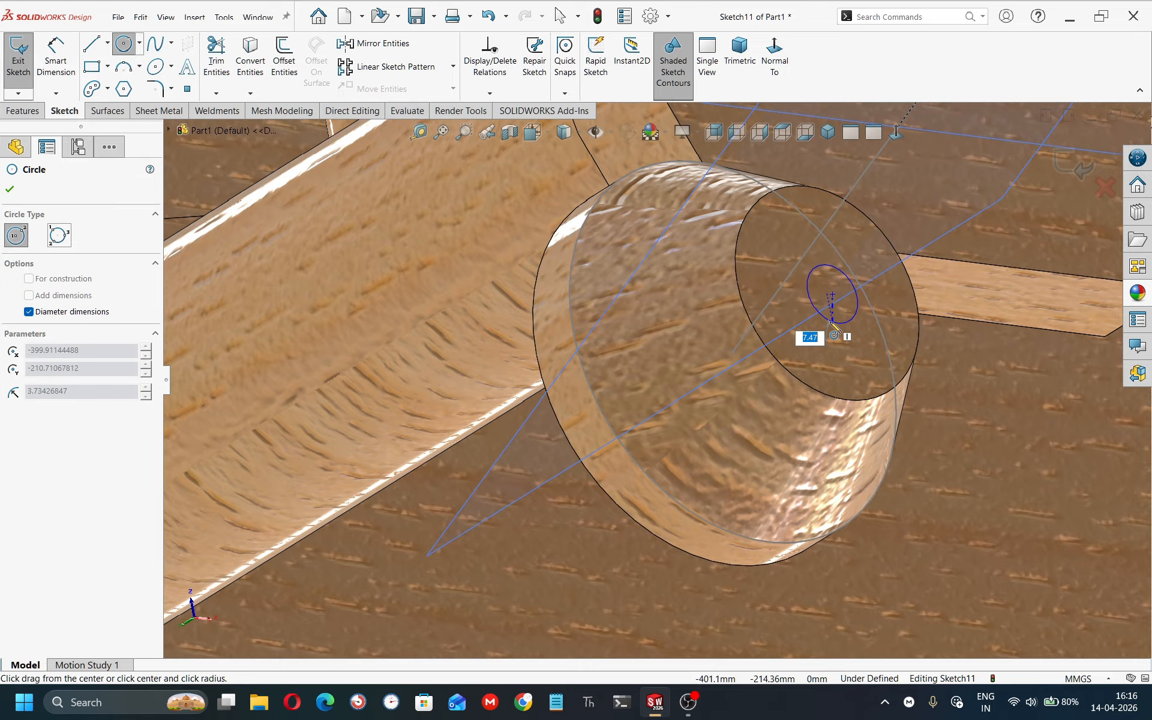
pyautogui.click(838, 354)
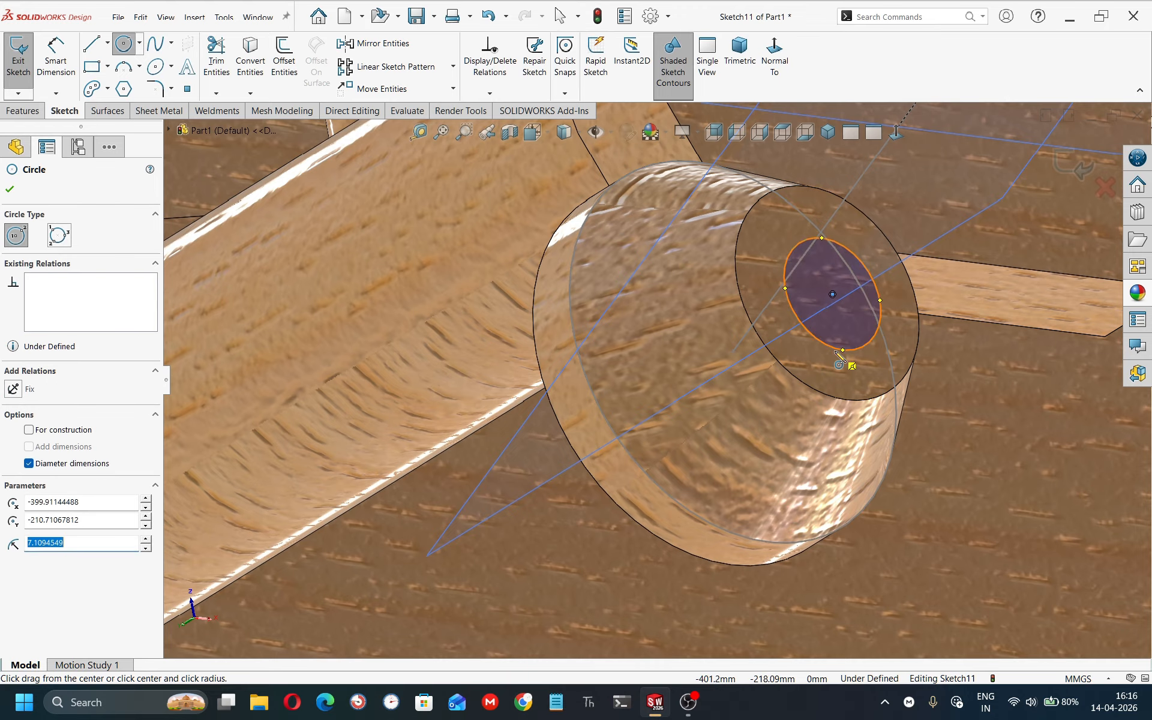
# Dimension the new circle's diameter as 20 mm.
pyautogui.moveTo(845, 363); pyautogui.dragTo(900, 152, button='right')
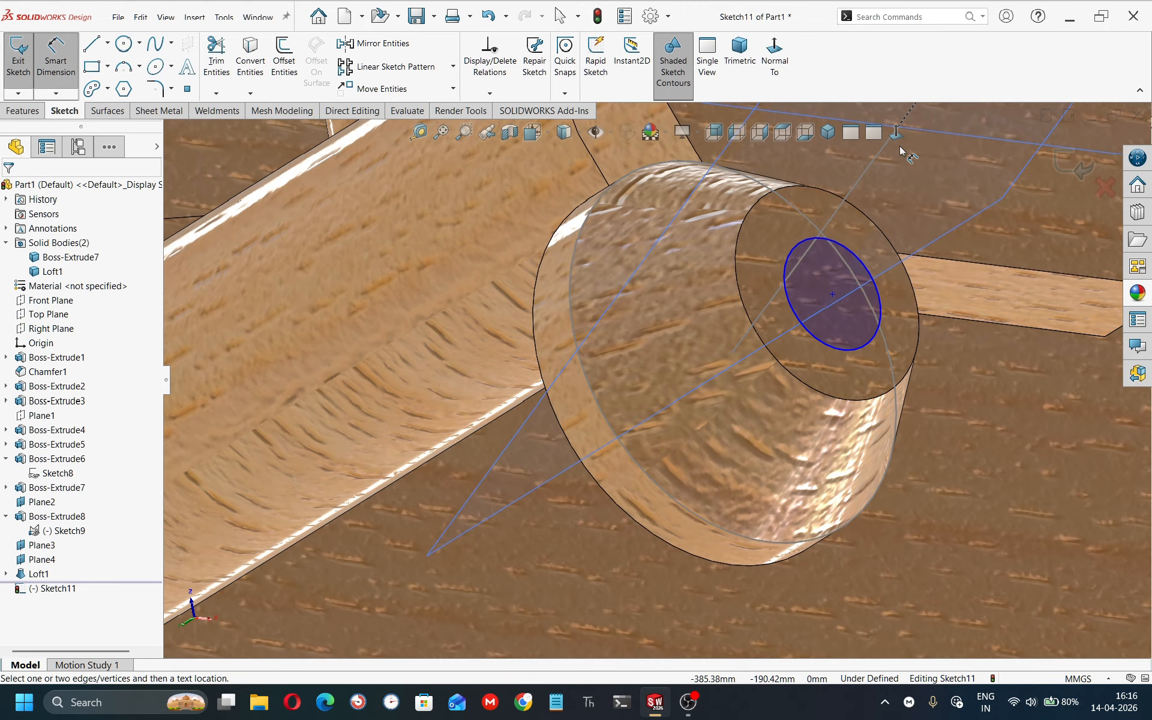
pyautogui.click(856, 258)
pyautogui.click(958, 214)
pyautogui.write('20')
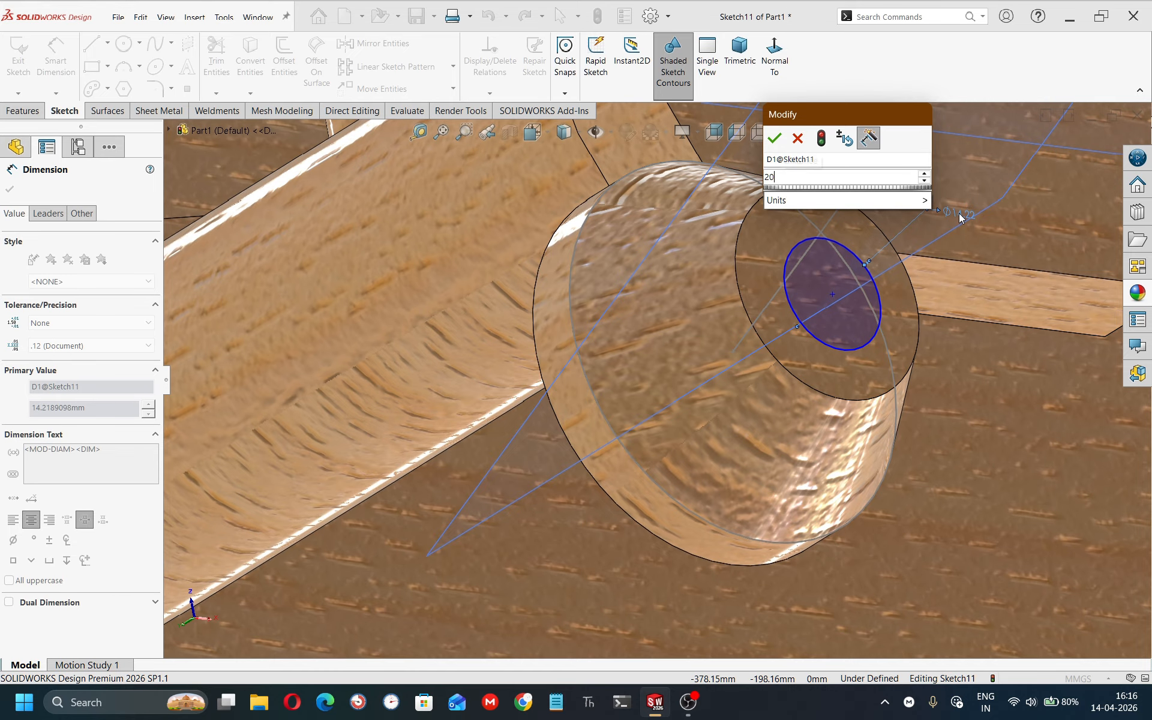
pyautogui.press('Return')
pyautogui.press('Escape')
pyautogui.press('Escape')
# Make the 20 mm circle concentric with the loft's top edge.
pyautogui.click(818, 364)
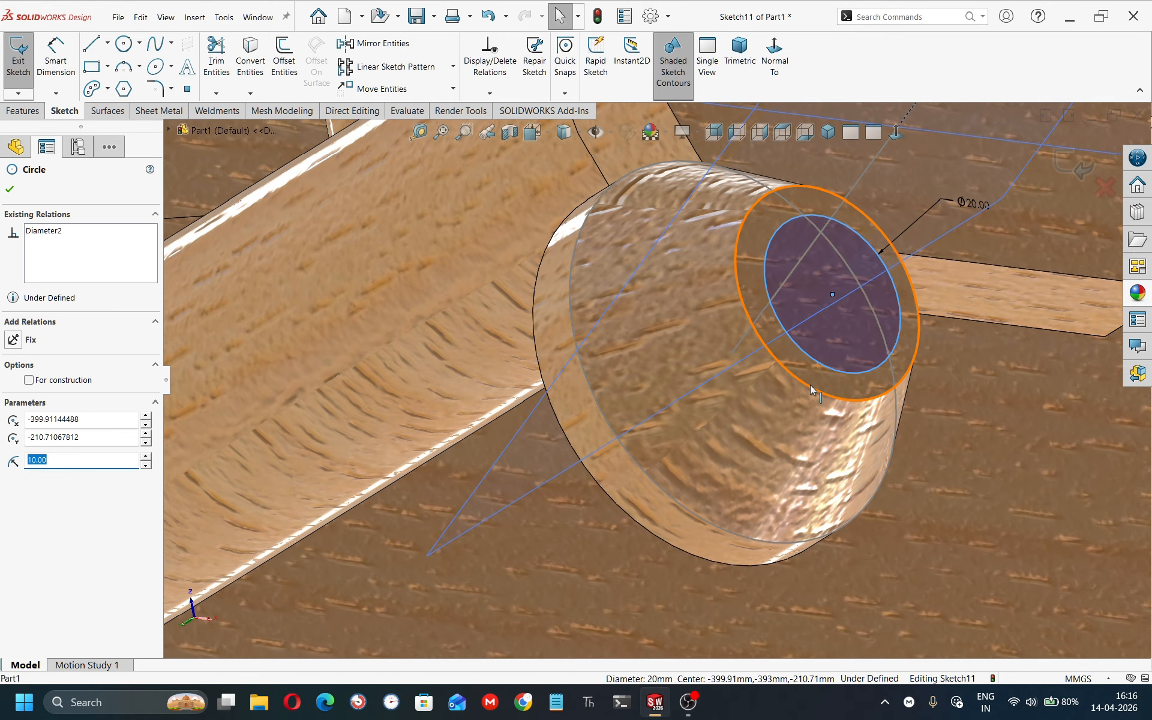
pyautogui.keyDown('ctrl'); pyautogui.click(807, 389); pyautogui.keyUp('ctrl')
pyautogui.keyDown('ctrl'); pyautogui.click(808, 392); pyautogui.keyUp('ctrl')
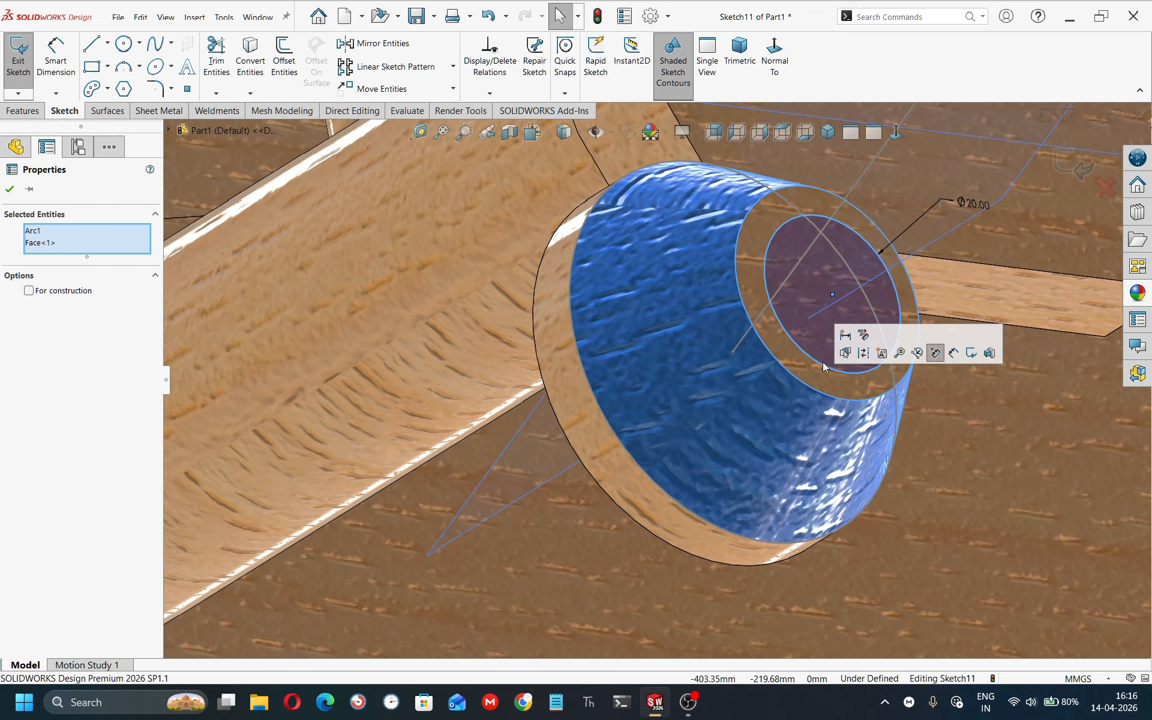
pyautogui.press('Escape')
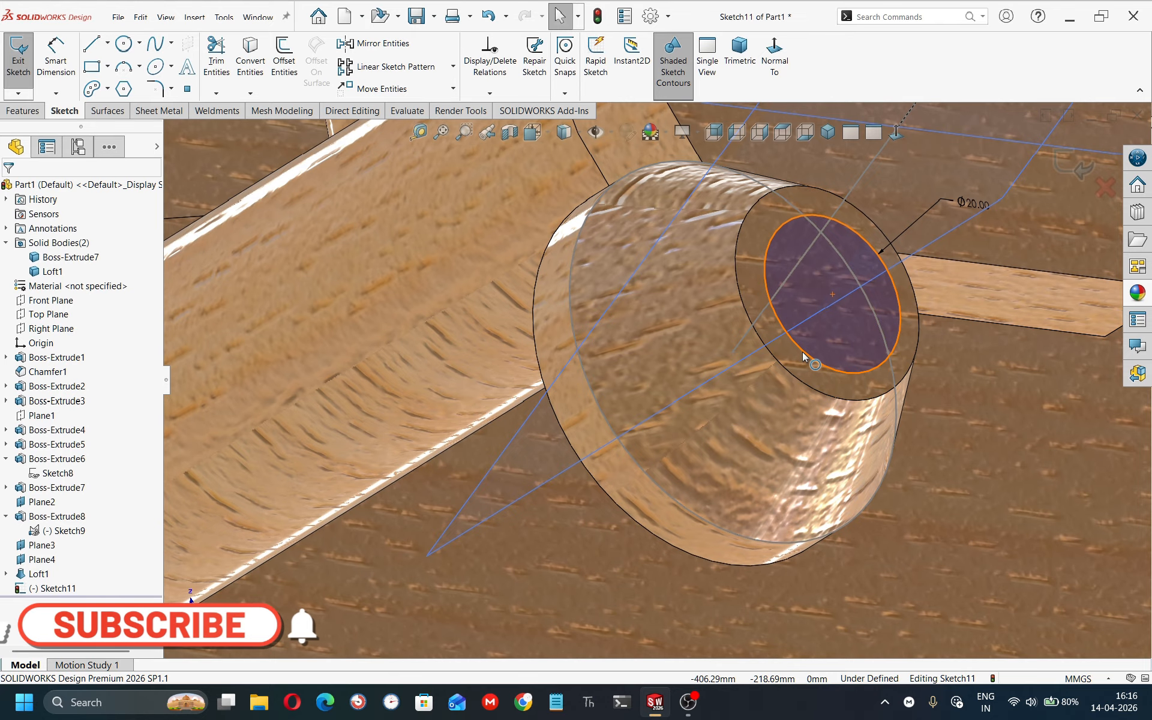
pyautogui.click(815, 361)
pyautogui.keyDown('ctrl'); pyautogui.click(786, 366); pyautogui.keyUp('ctrl')
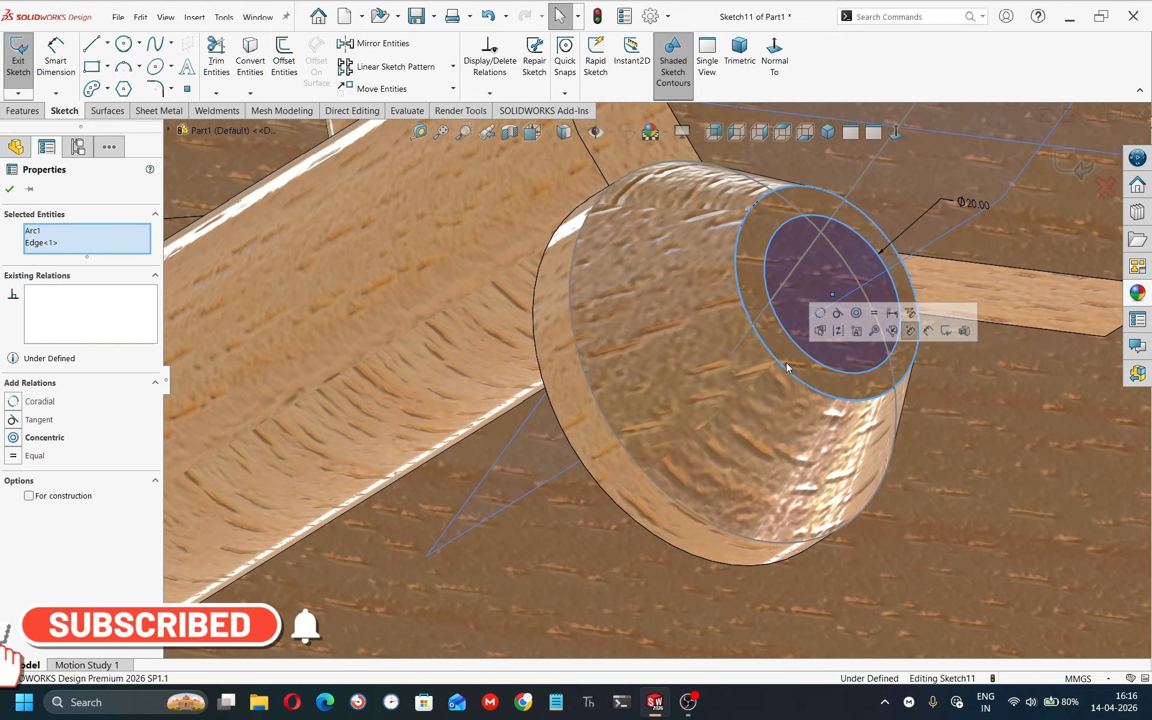
pyautogui.click(857, 313)
# Try to convert the rod's cylindrical face into sketch entities.
pyautogui.scroll(5, 852, 336)
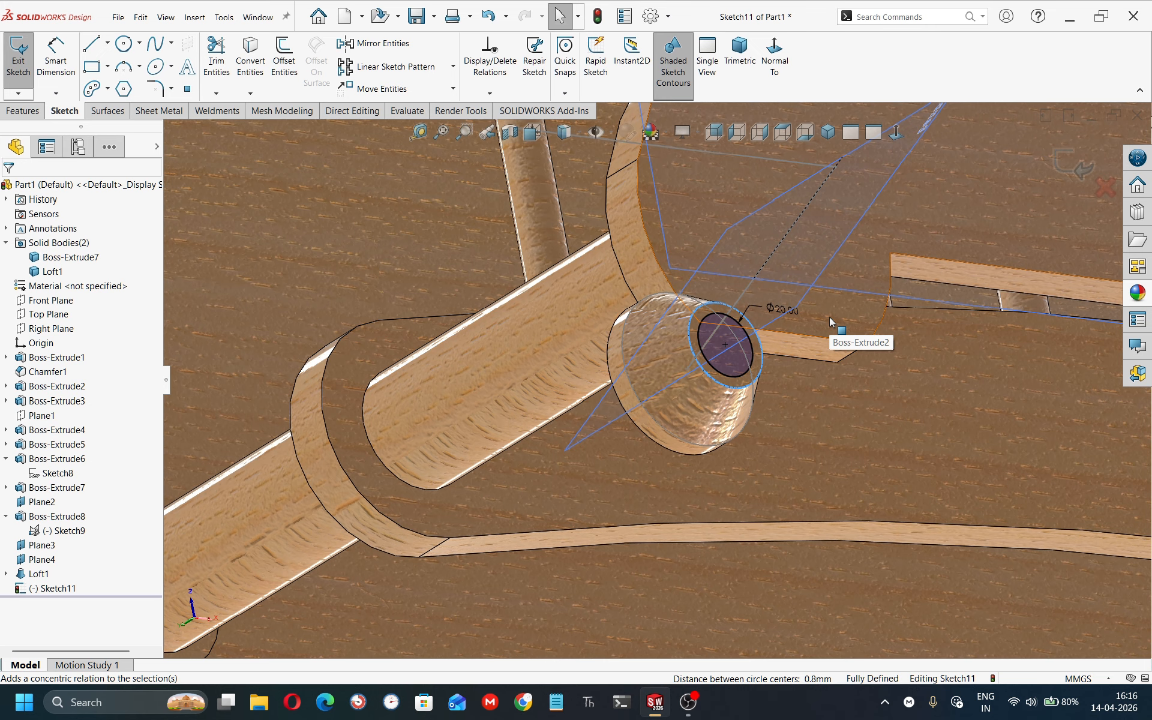
pyautogui.moveTo(831, 322); pyautogui.dragTo(577, 345, button='middle')
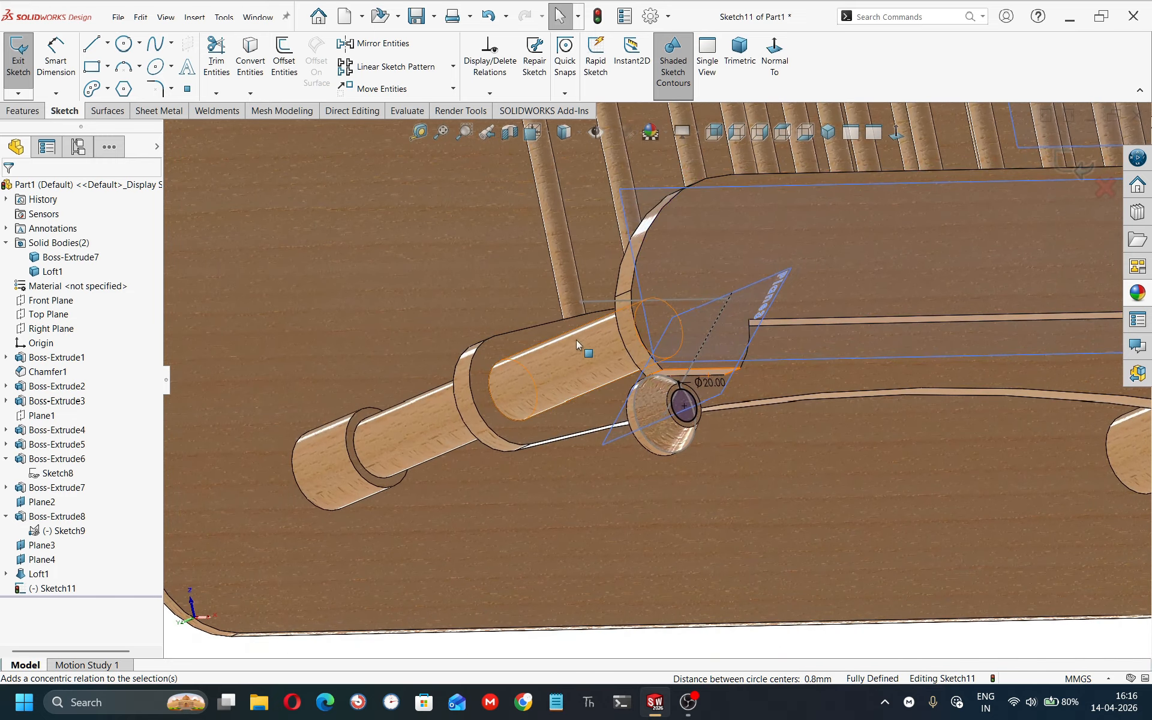
pyautogui.click(565, 348)
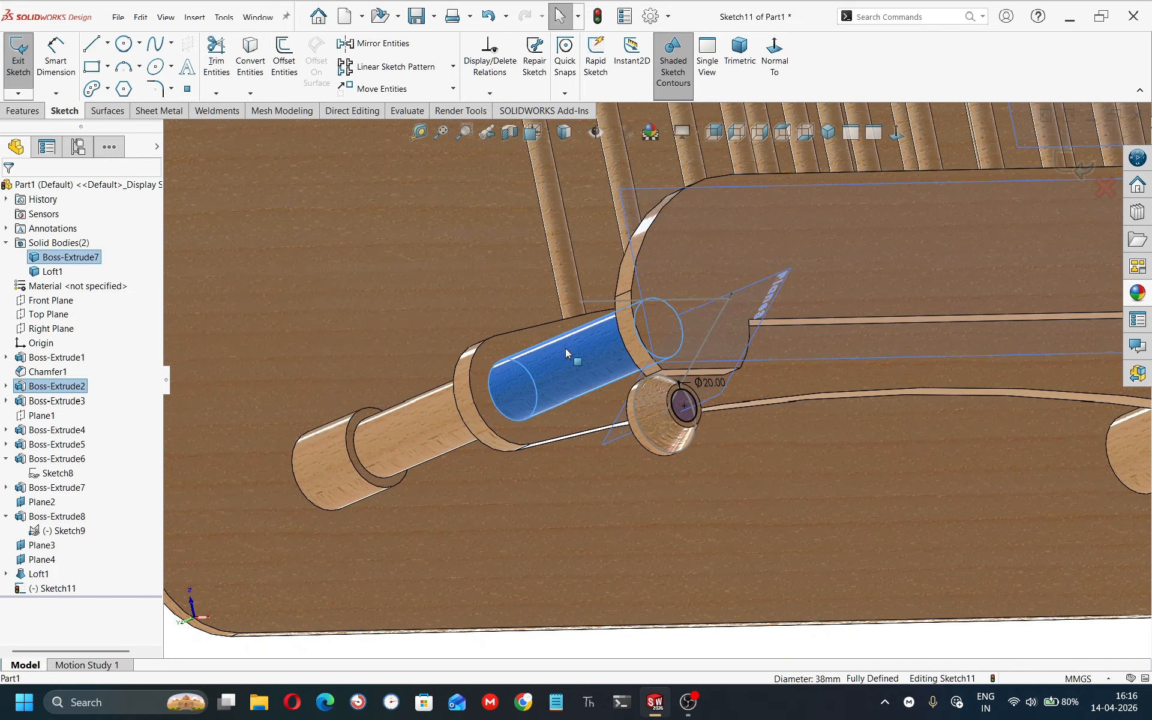
pyautogui.click(257, 73)
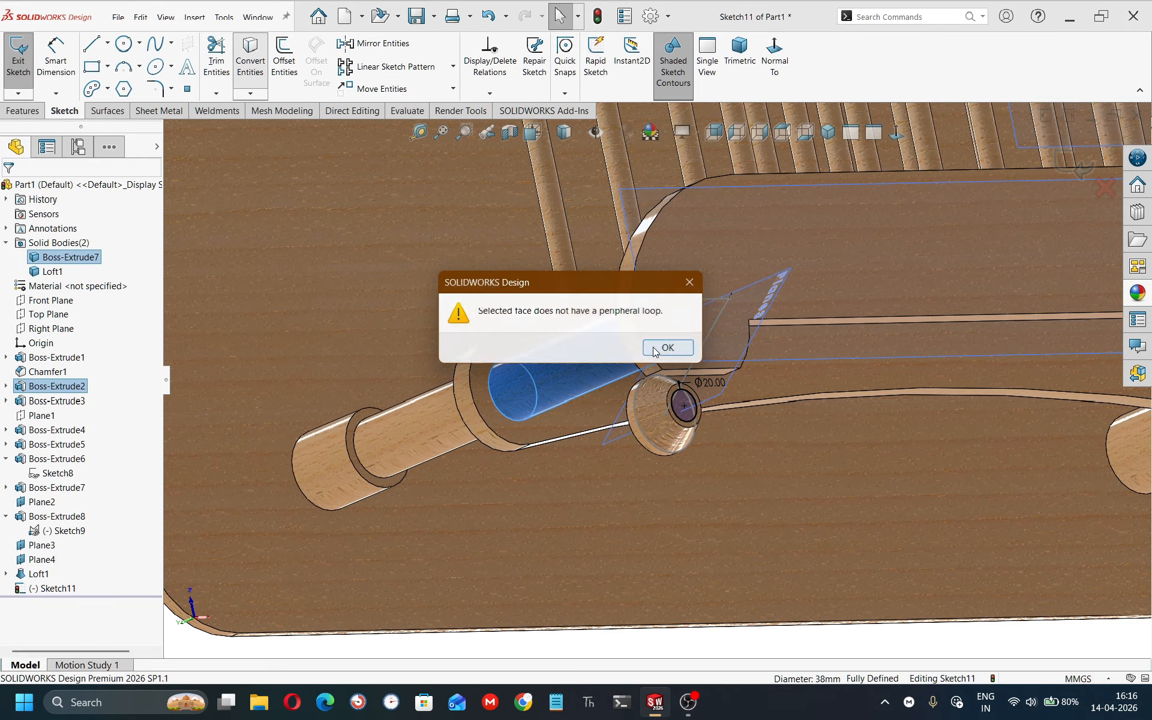
# Try converting the rod's circular end edge into sketch entities.
pyautogui.click(663, 347)
pyautogui.click(488, 384)
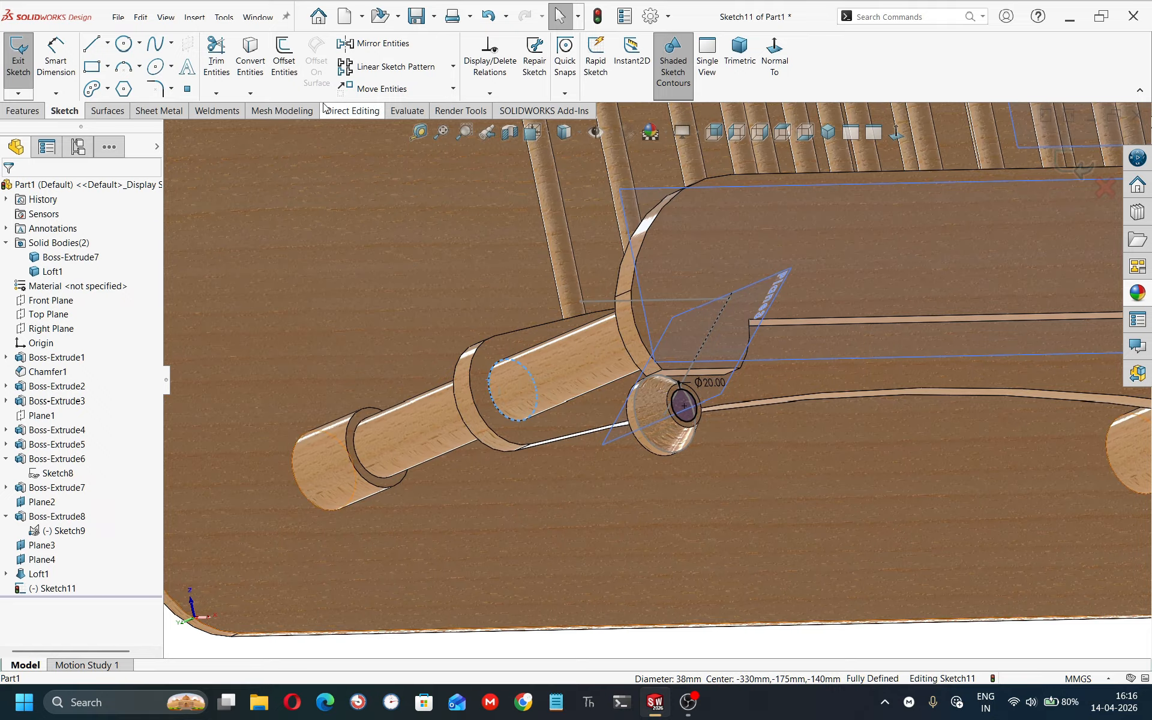
pyautogui.click(256, 58)
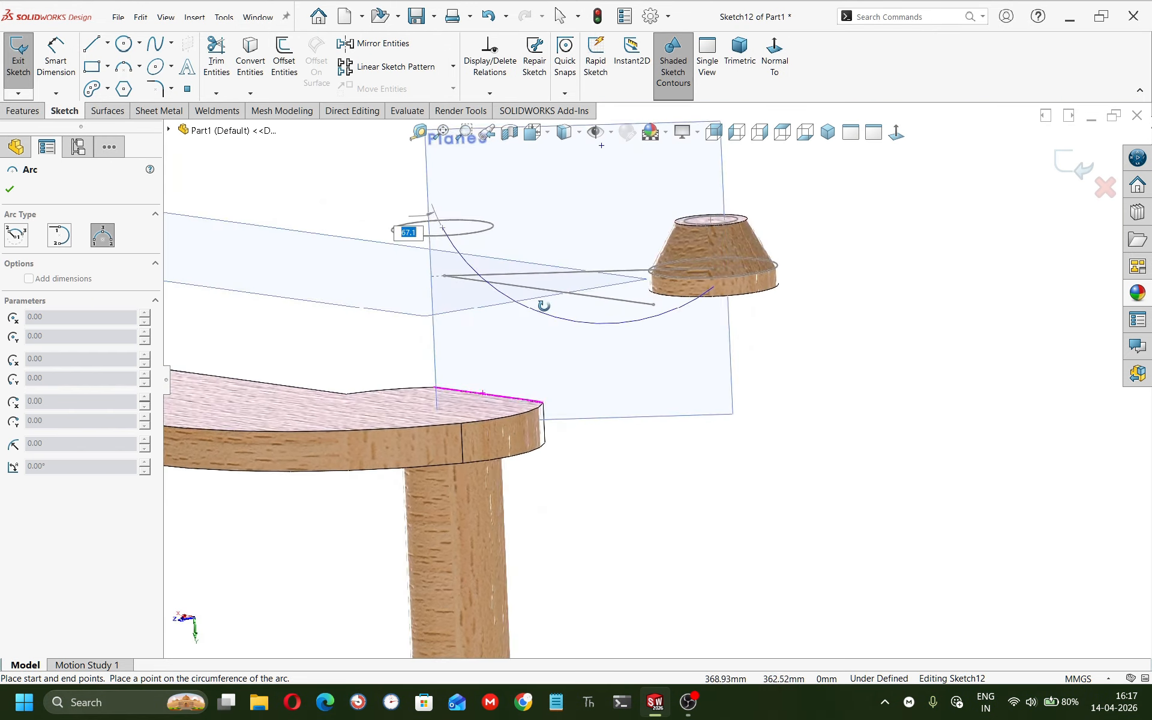
pyautogui.press('Escape')
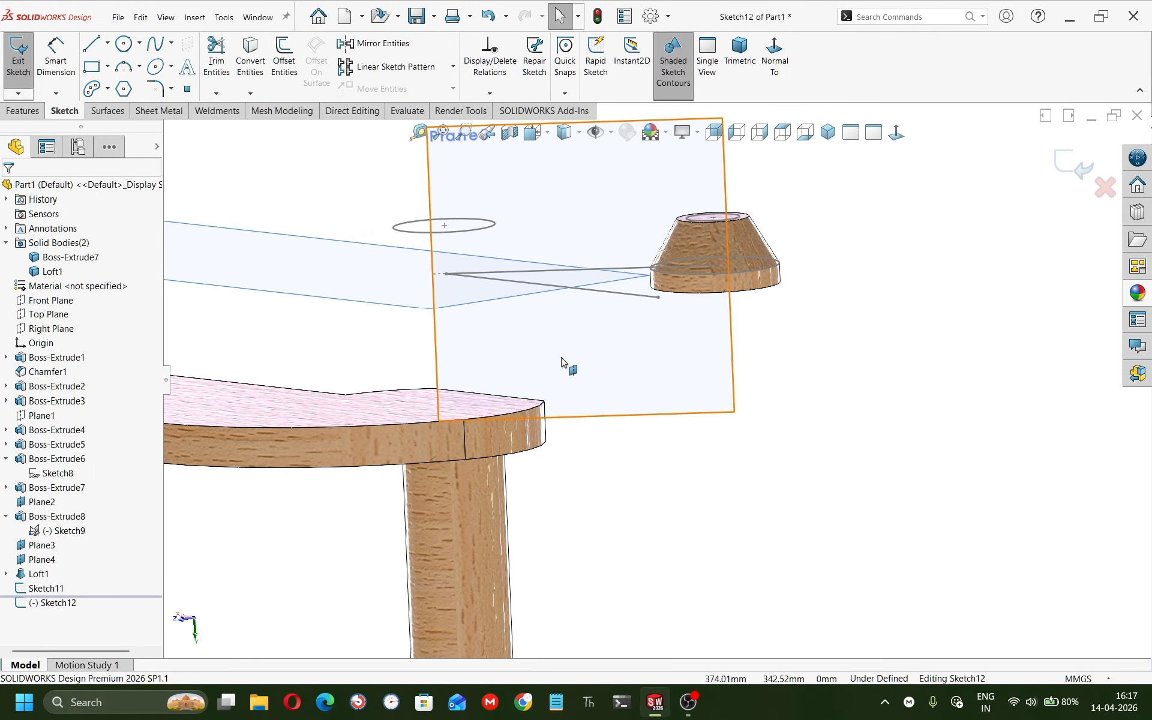
pyautogui.scroll(5, 573, 384)
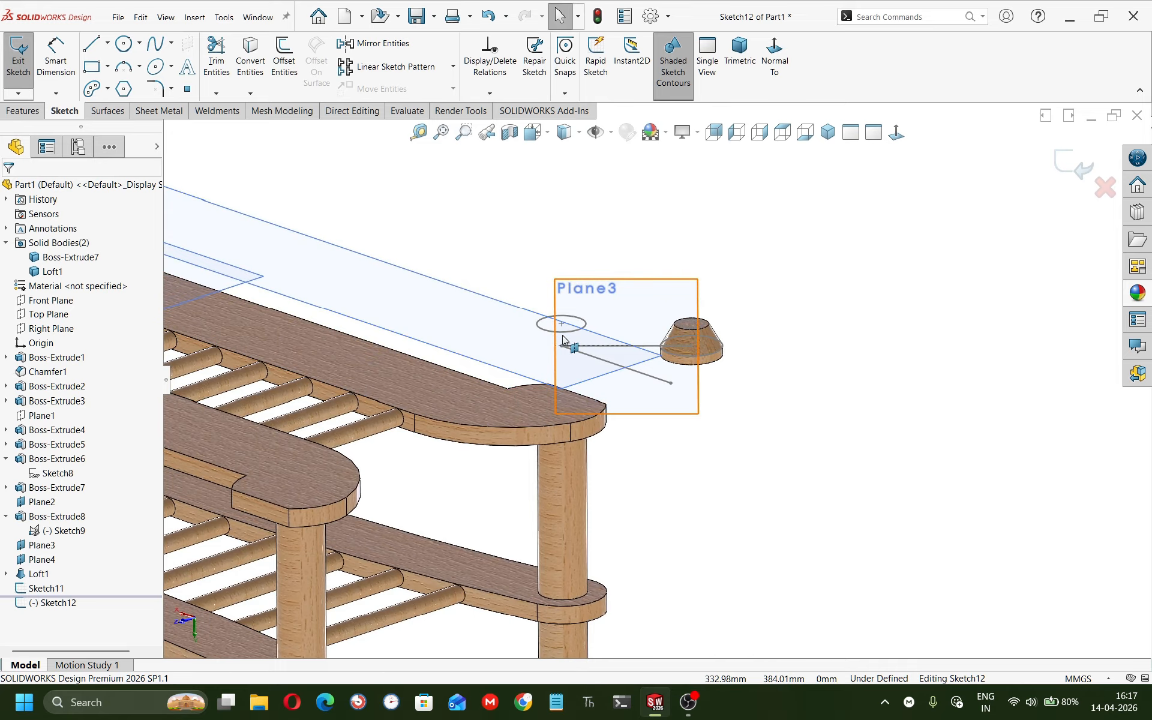
pyautogui.click(548, 415)
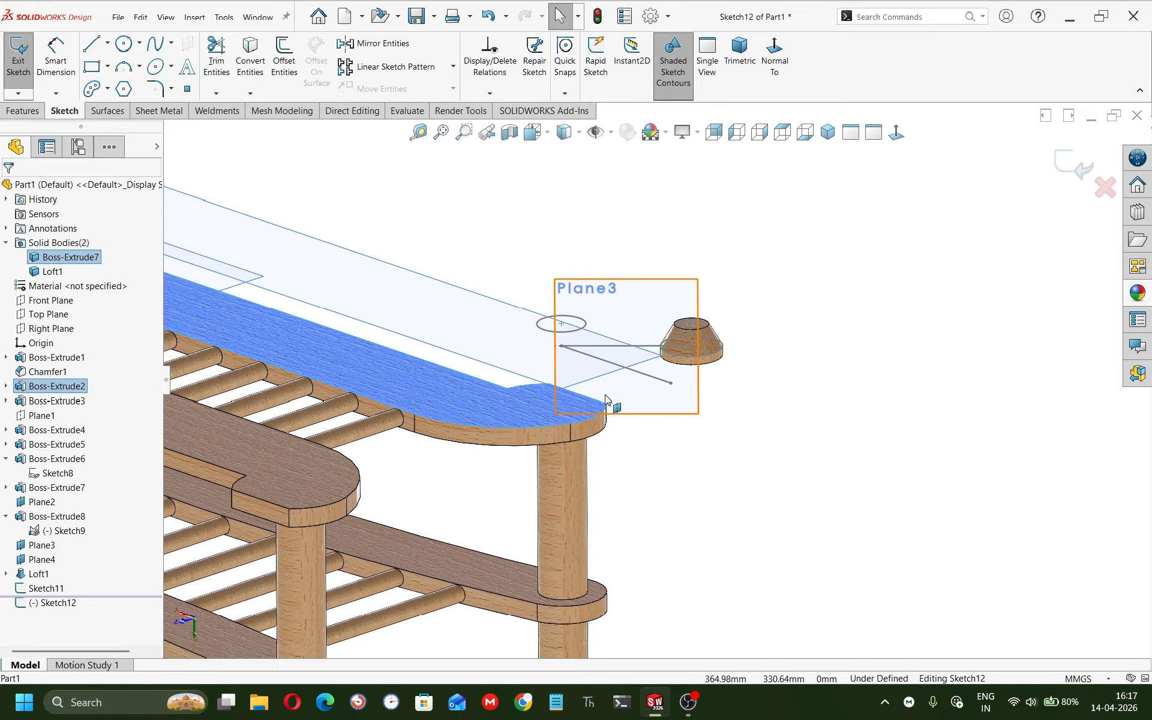
pyautogui.click(862, 320)
pyautogui.click(1075, 165)
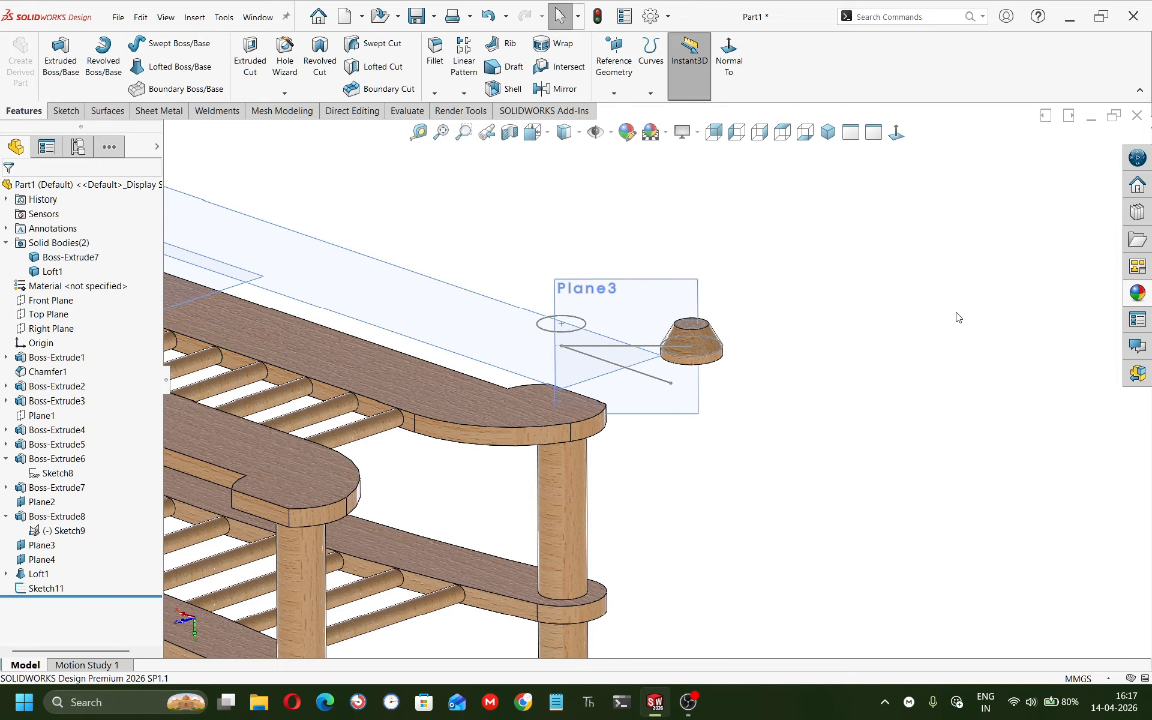
# Start a sketch on the armrest's top face and convert the rod's circular end edge into it.
pyautogui.click(516, 417)
pyautogui.click(572, 384)
pyautogui.moveTo(406, 581)
pyautogui.mouseDown(button='middle')
pyautogui.moveTo(535, 527)
pyautogui.moveTo(564, 472)
pyautogui.mouseUp(button='middle')
pyautogui.click(561, 486)
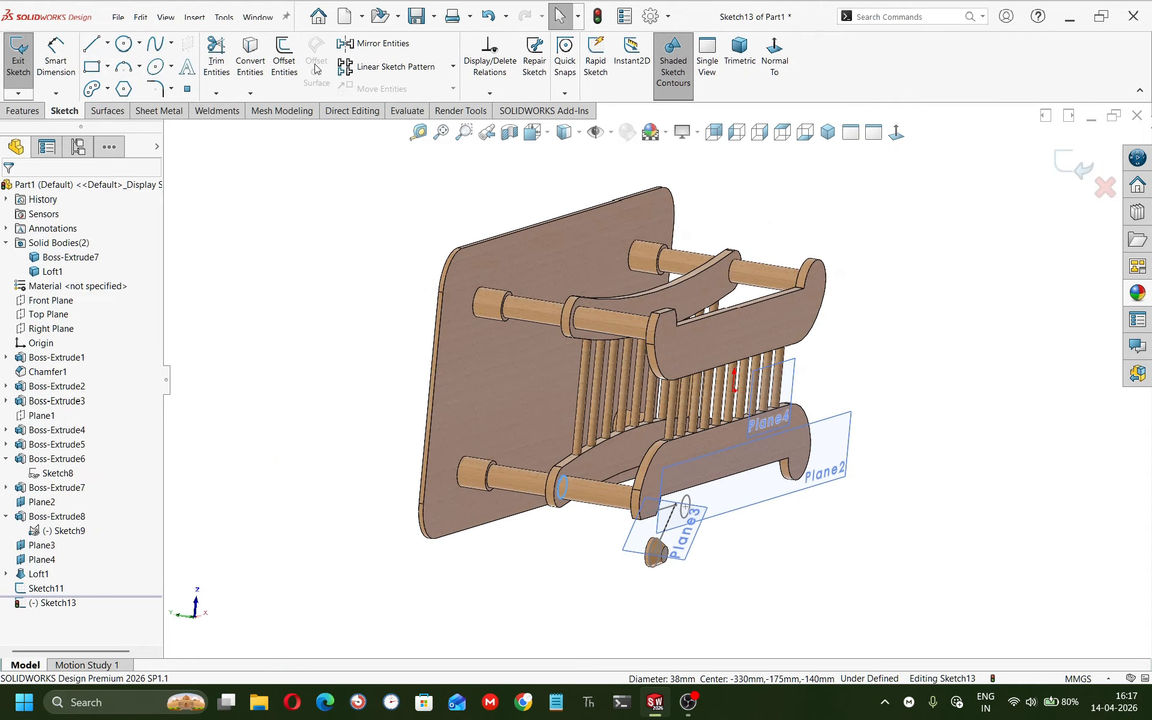
pyautogui.click(250, 60)
pyautogui.scroll(-3, 672, 480)
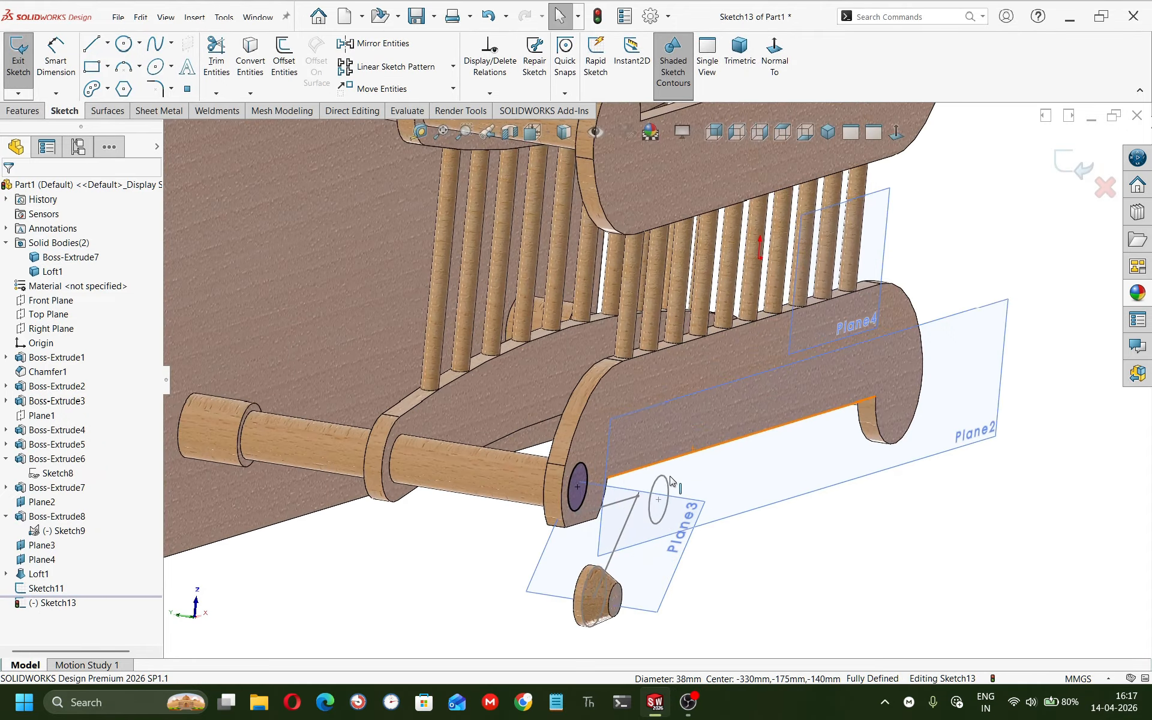
# Exit the sketch and start a new sketch on Plane3.
pyautogui.moveTo(671, 480); pyautogui.dragTo(788, 499, button='middle')
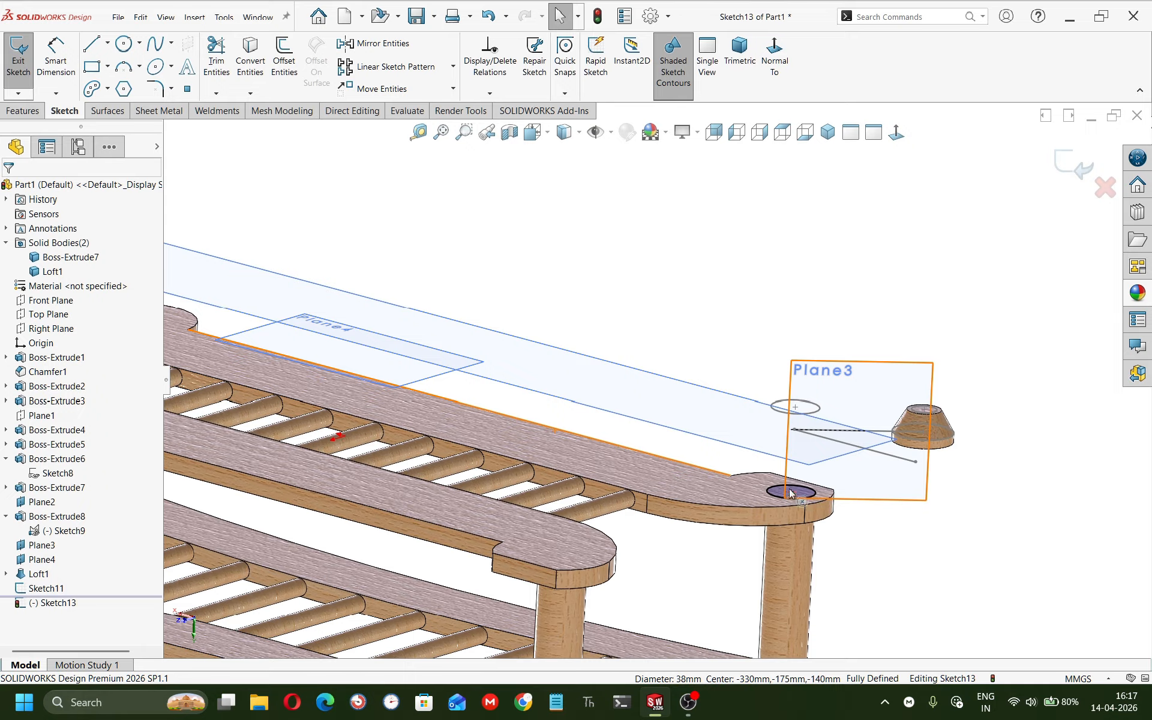
pyautogui.moveTo(792, 446)
pyautogui.mouseDown(button='middle')
pyautogui.moveTo(766, 417)
pyautogui.moveTo(774, 441)
pyautogui.moveTo(727, 502)
pyautogui.moveTo(571, 444)
pyautogui.moveTo(644, 463)
pyautogui.moveTo(619, 436)
pyautogui.mouseUp(button='middle')
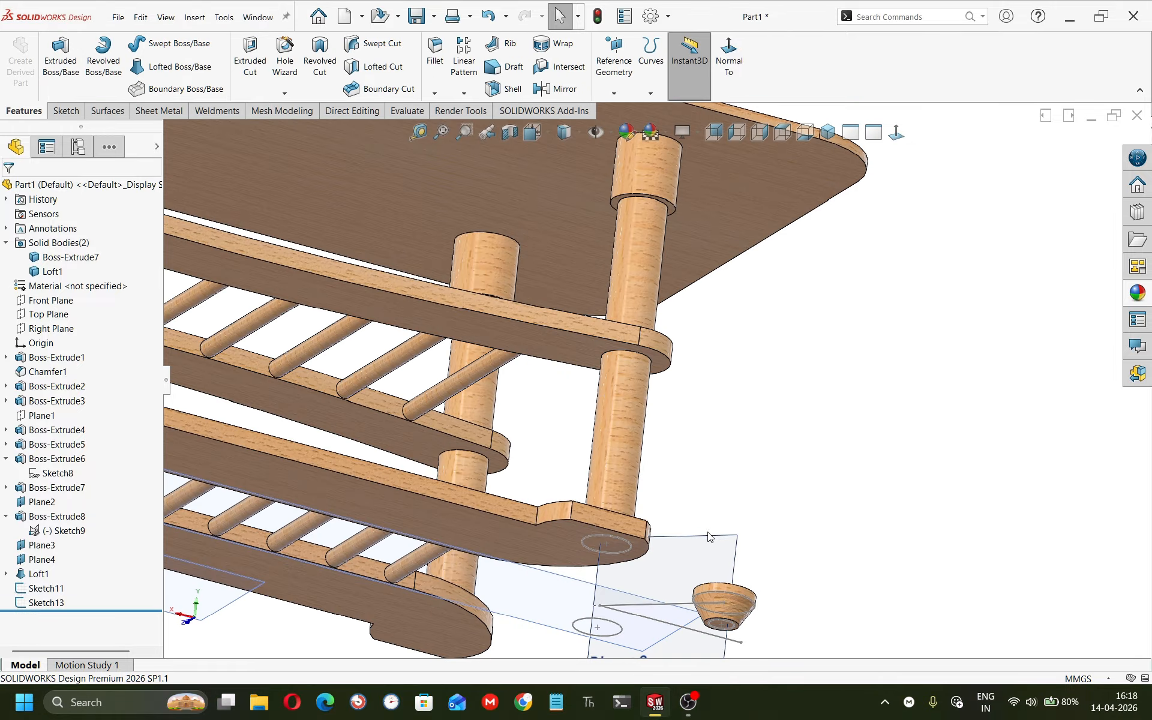
pyautogui.click(737, 534)
pyautogui.click(765, 501)
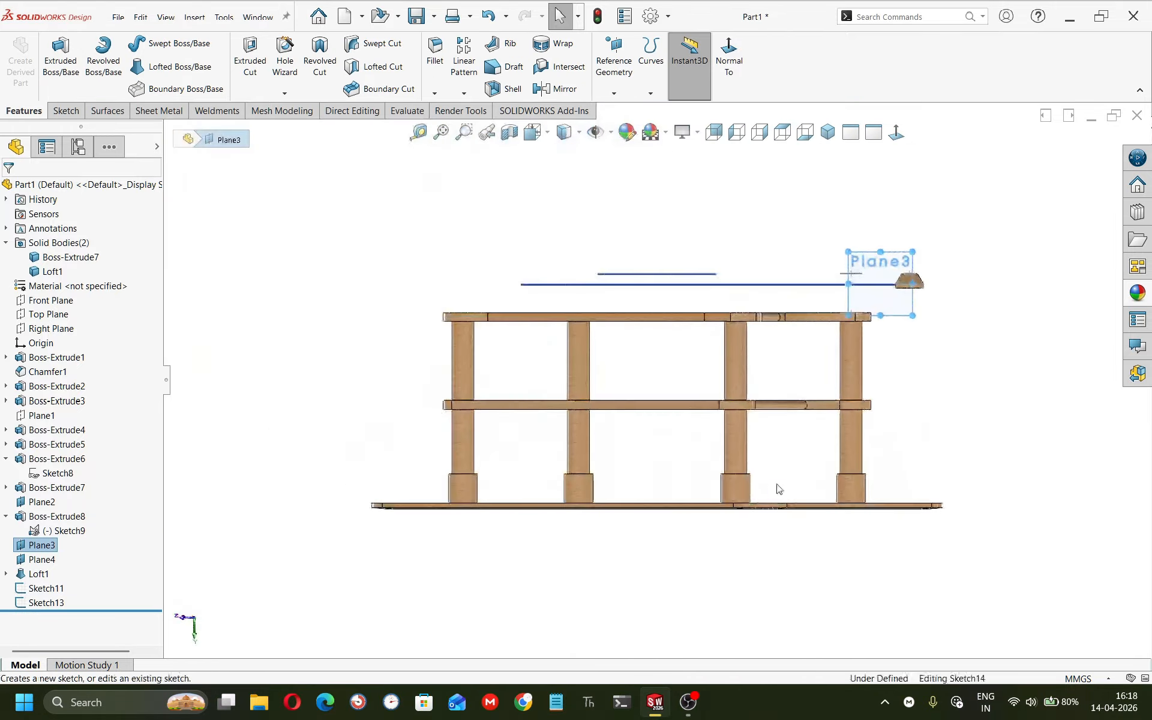
pyautogui.press('l')
pyautogui.scroll(-6, 862, 311)
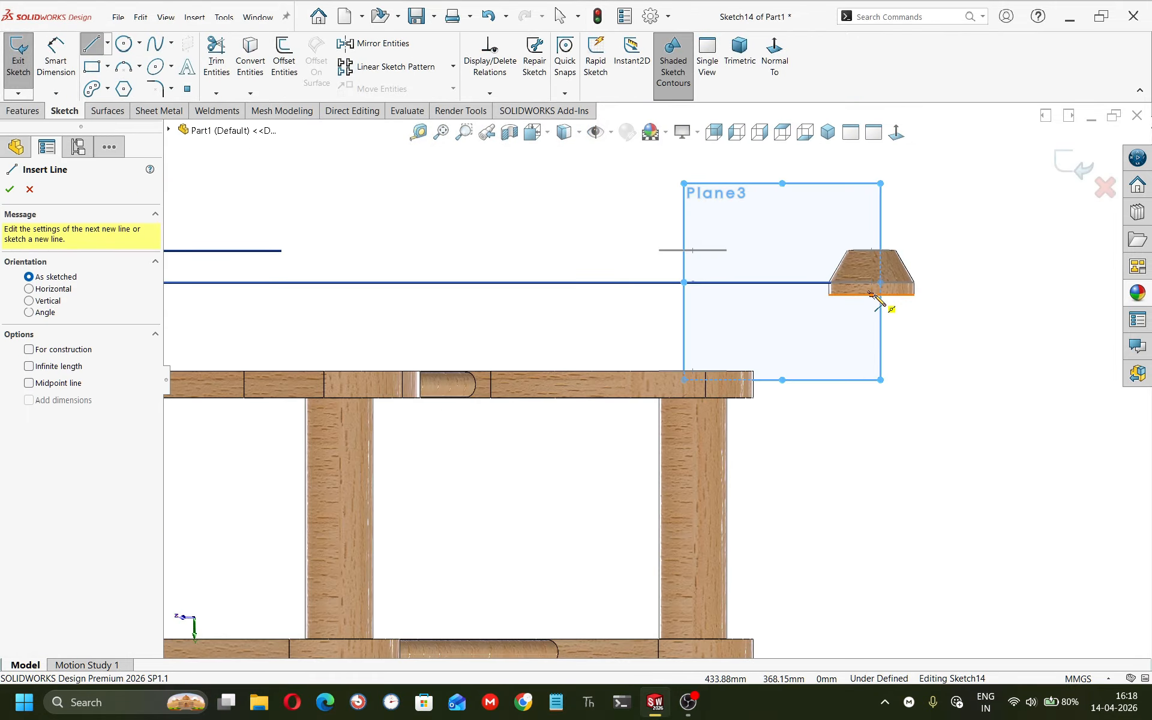
pyautogui.click(873, 296)
pyautogui.scroll(-2, 733, 335)
pyautogui.moveTo(728, 338); pyautogui.dragTo(721, 382, button='middle')
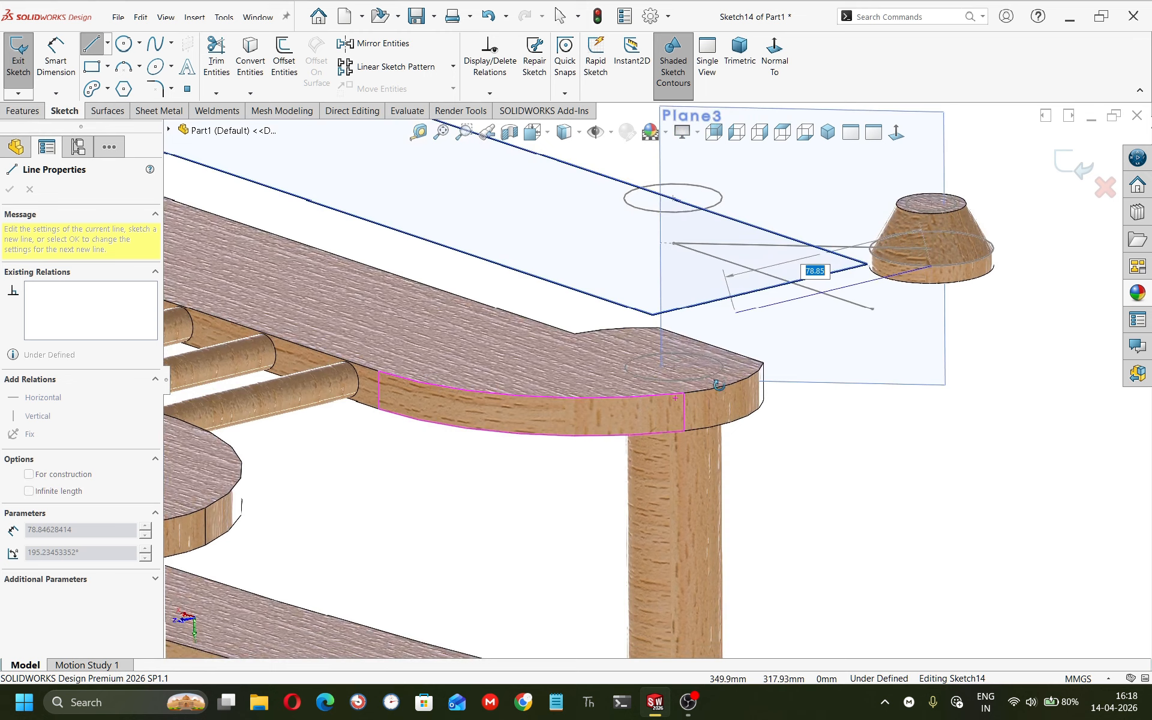
pyautogui.click(674, 367)
pyautogui.press('Escape')
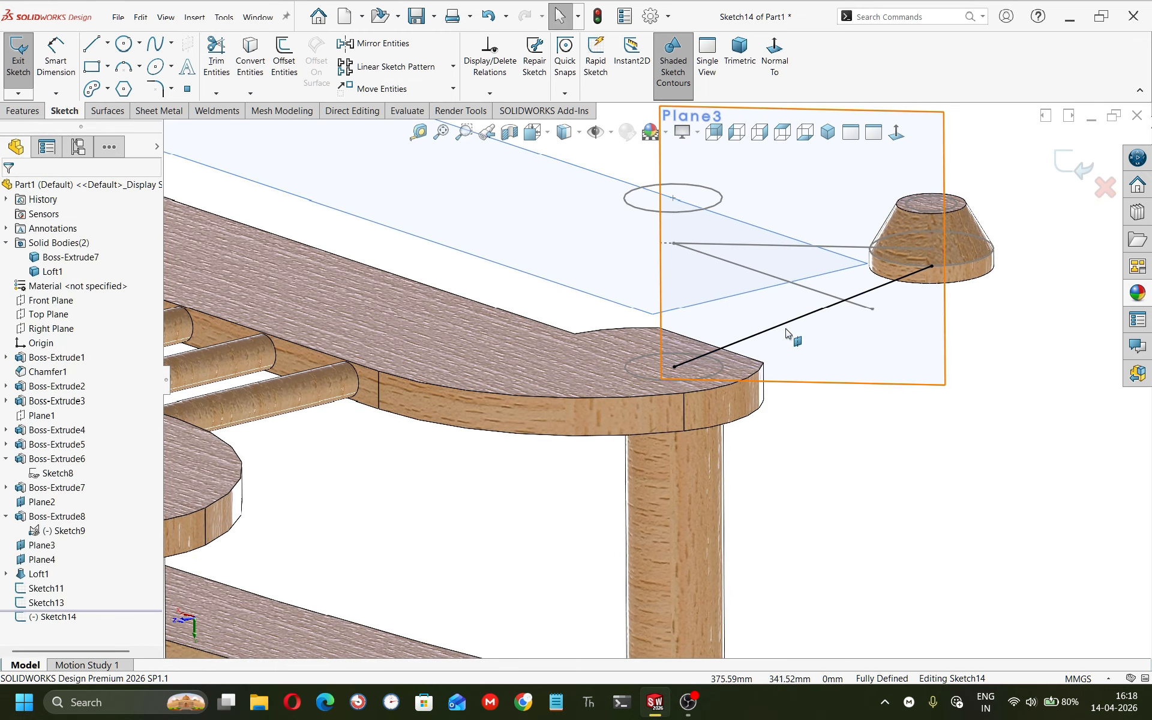
pyautogui.click(783, 327)
pyautogui.press('Delete')
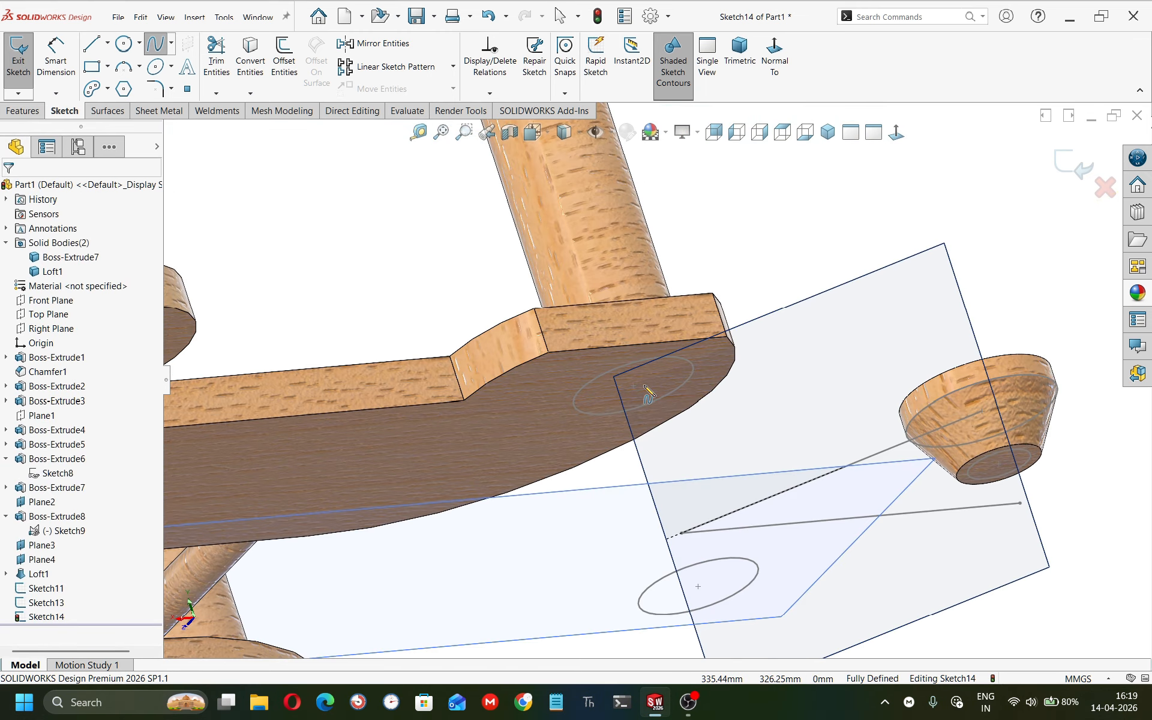
# Draw a spline from the rod's end center to the top of the knob.
pyautogui.click(643, 385)
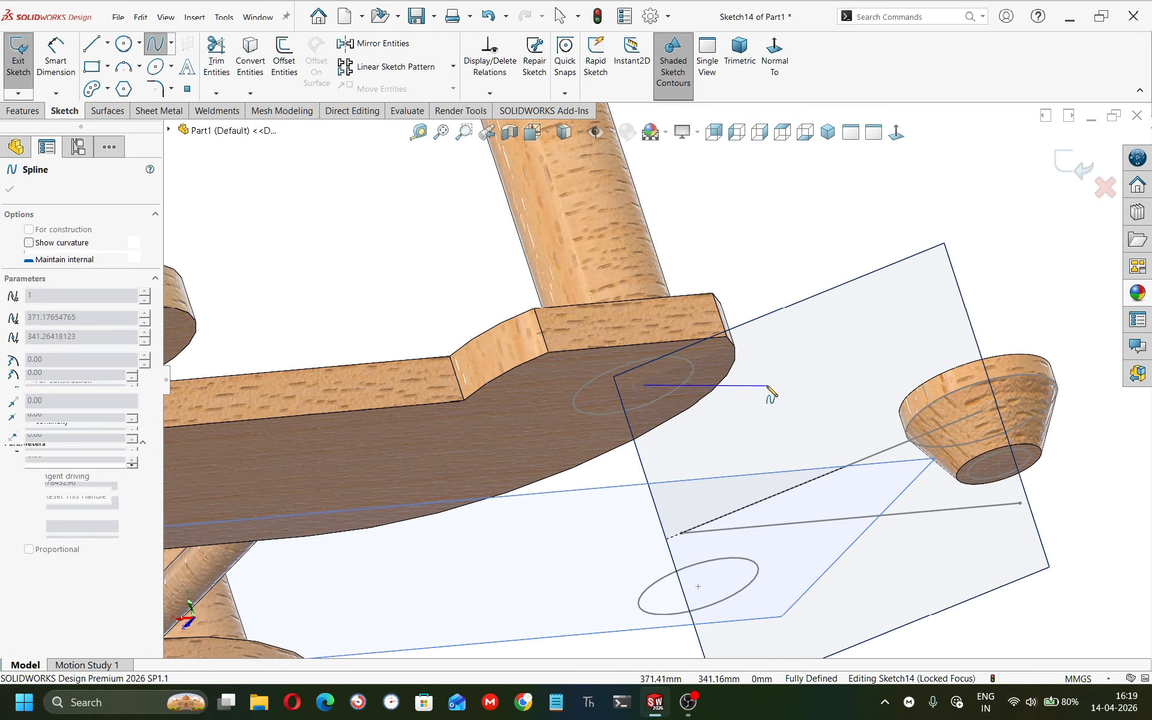
pyautogui.moveTo(780, 389); pyautogui.dragTo(839, 446, button='middle')
pyautogui.click(962, 387)
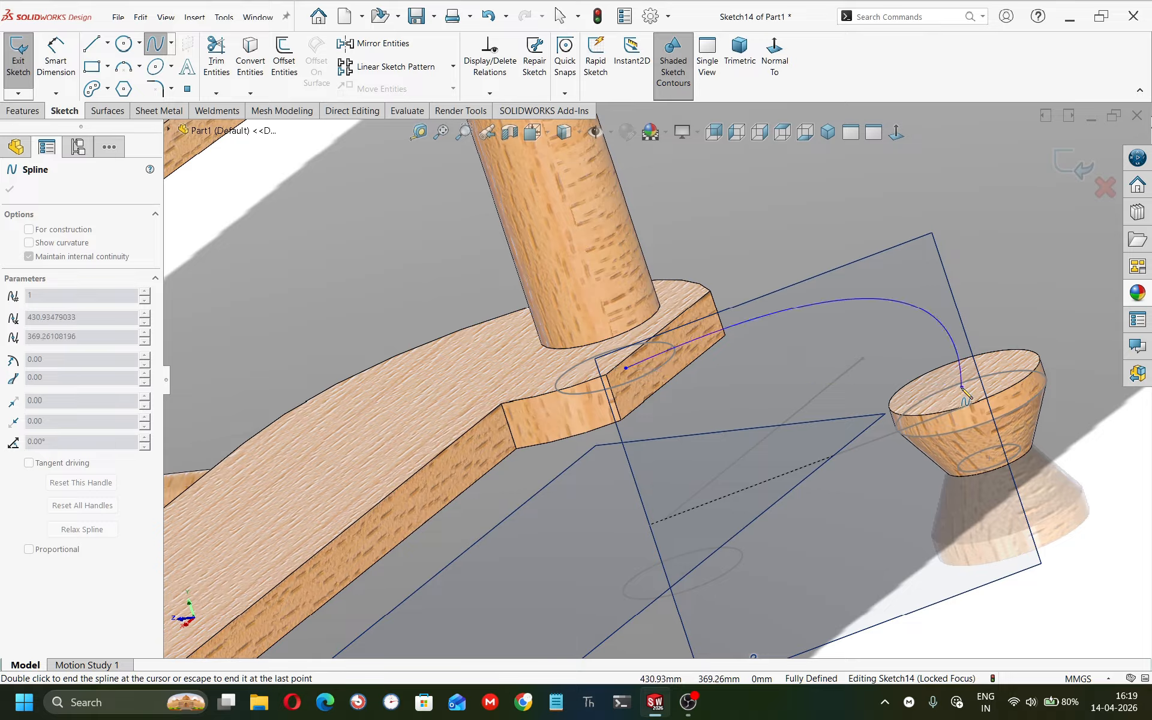
pyautogui.press('Escape')
# Constrain the spline's start point to the converted rod-end circle.
pyautogui.moveTo(625, 399); pyautogui.dragTo(612, 329, button='middle')
pyautogui.doubleClick(629, 415)
pyautogui.keyDown('ctrl'); pyautogui.click(656, 403); pyautogui.keyUp('ctrl')
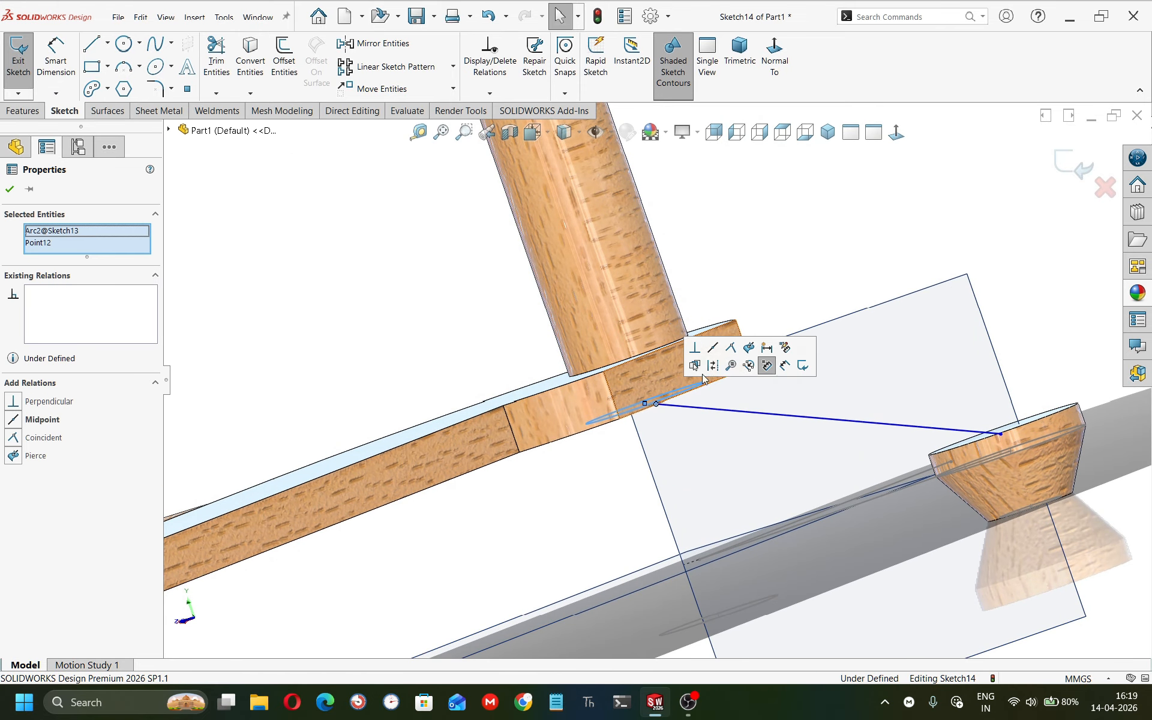
pyautogui.click(712, 348)
pyautogui.press('Escape')
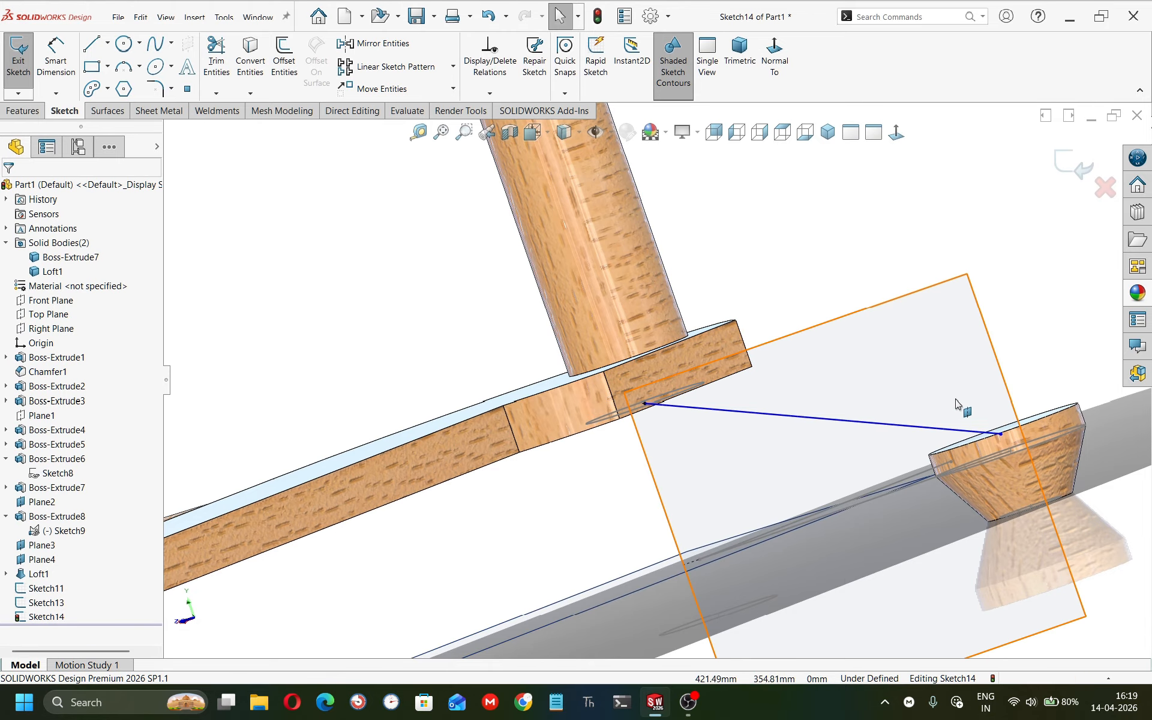
# Constrain the spline's end point to the knob's top circular edge.
pyautogui.moveTo(959, 404); pyautogui.dragTo(984, 427, button='middle')
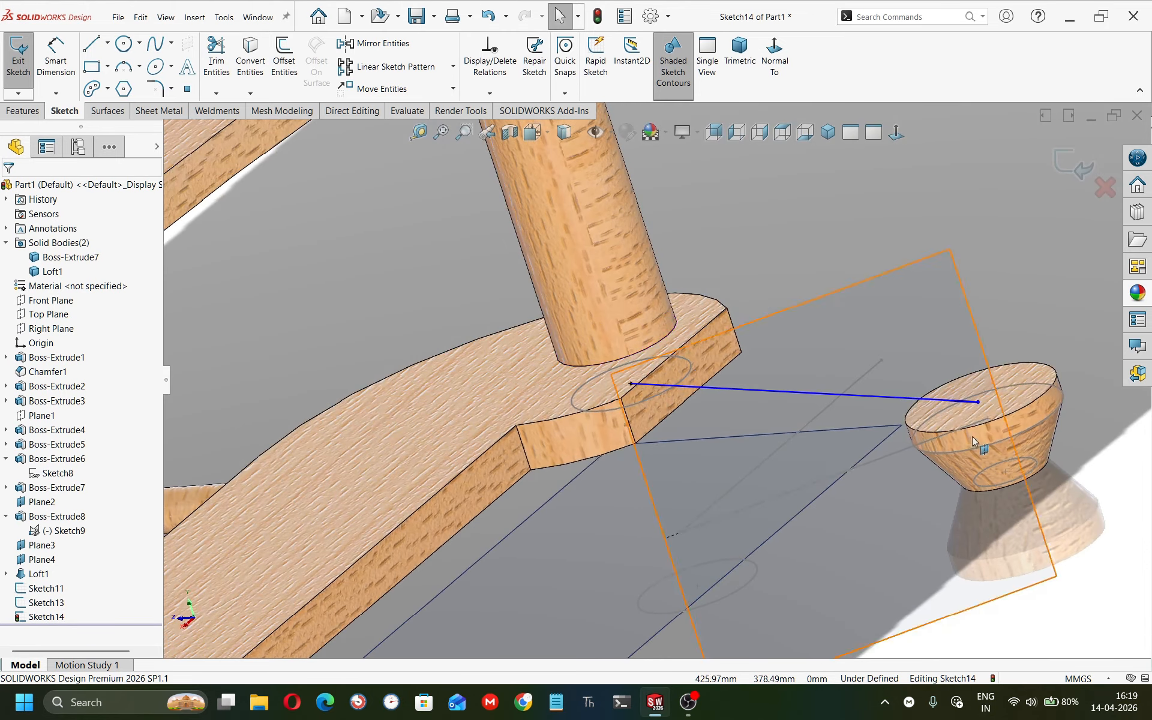
pyautogui.click(979, 401)
pyautogui.keyDown('ctrl'); pyautogui.click(1012, 416); pyautogui.keyUp('ctrl')
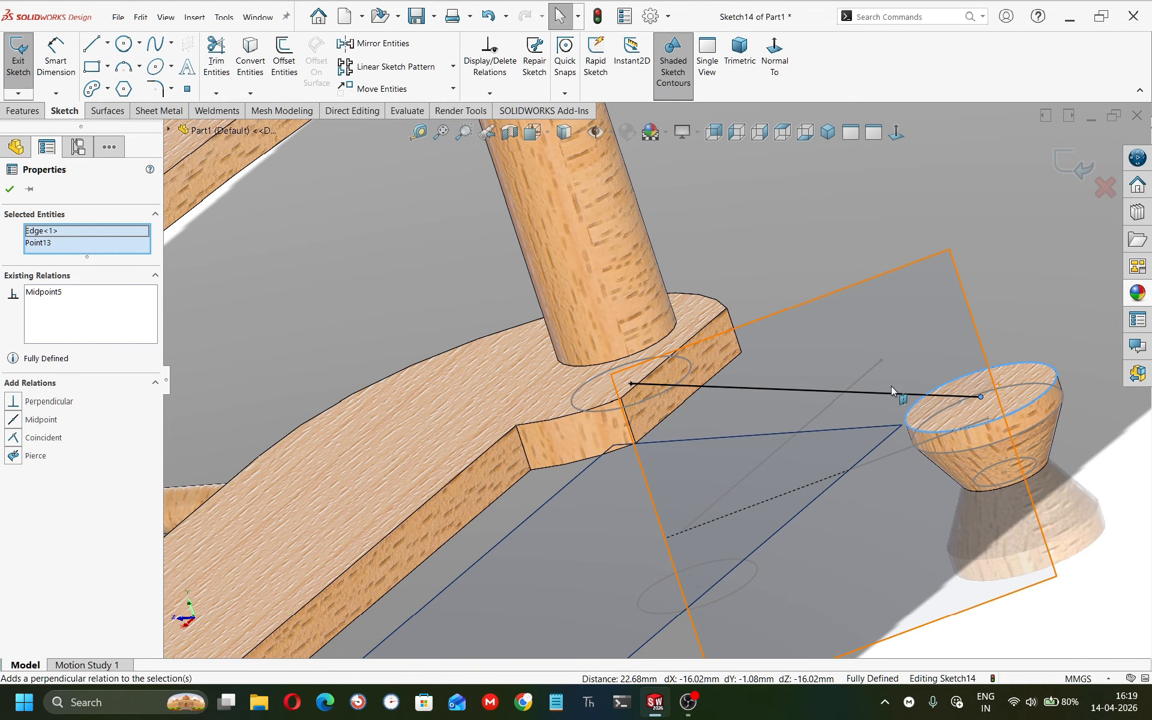
pyautogui.press('Escape')
# Adjust the spline's end tangent handle and make it vertical.
pyautogui.click(777, 388)
pyautogui.moveTo(773, 393); pyautogui.dragTo(822, 343)
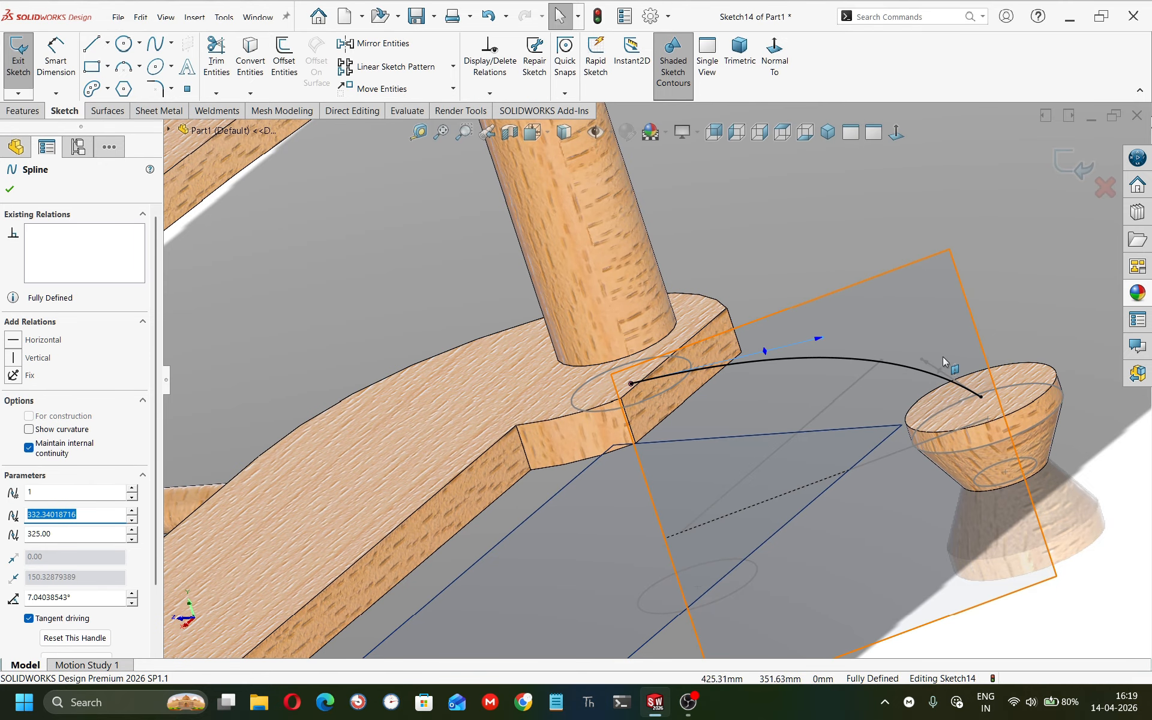
pyautogui.moveTo(921, 360); pyautogui.dragTo(935, 340)
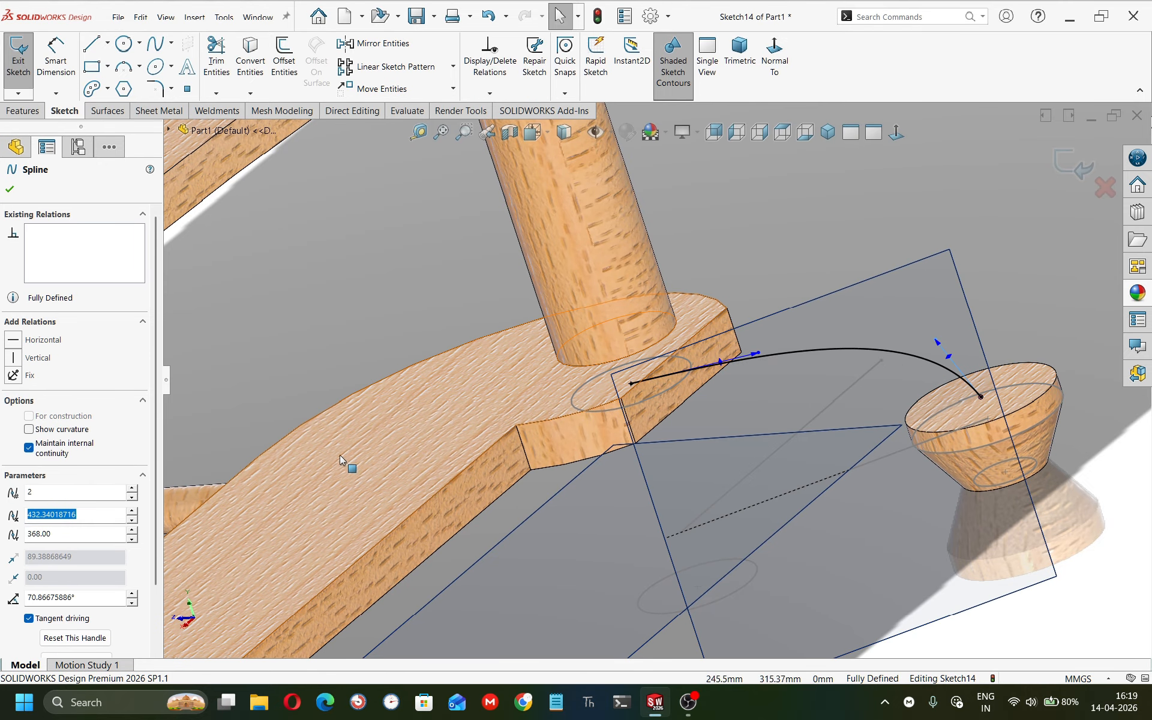
pyautogui.click(13, 358)
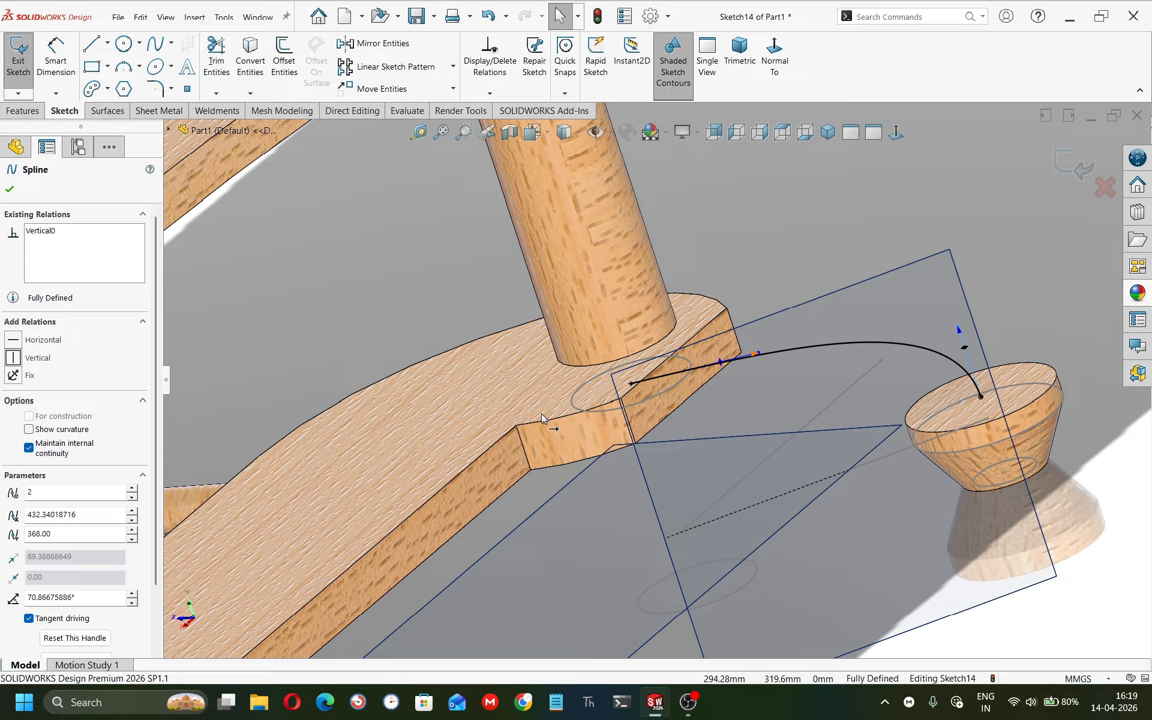
# Reshape the spline by dragging its start tangent handle downward.
pyautogui.click(758, 354)
pyautogui.moveTo(755, 355); pyautogui.dragTo(744, 451)
pyautogui.moveTo(775, 440); pyautogui.dragTo(784, 438)
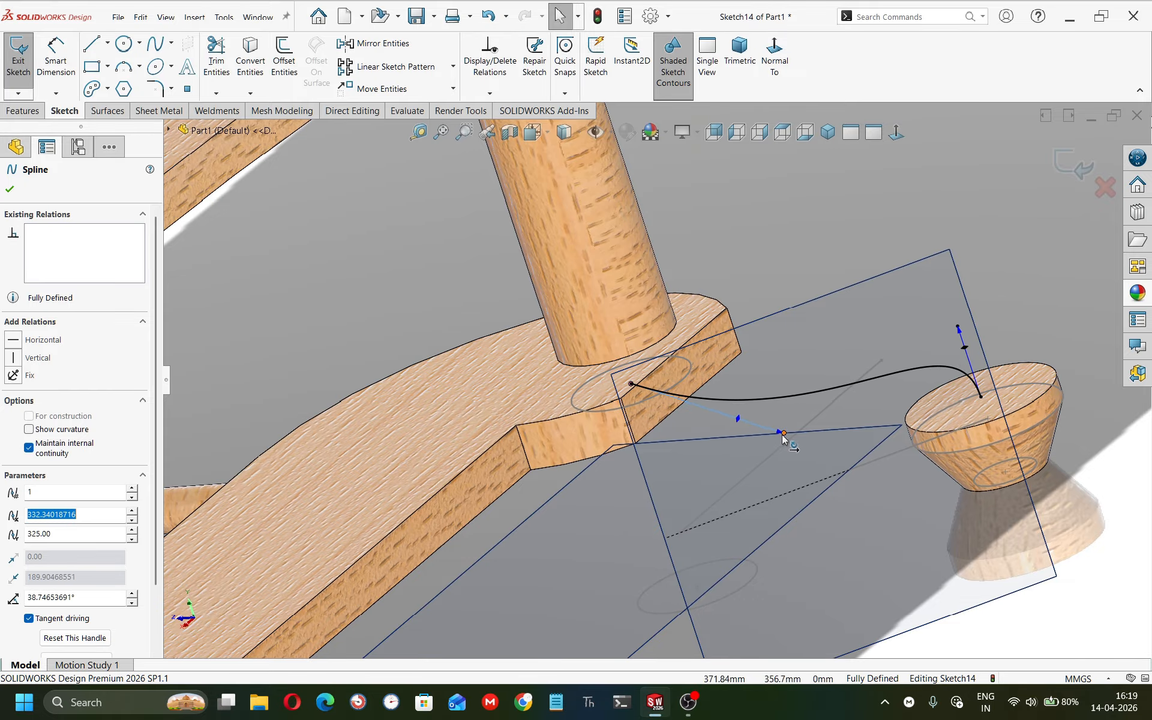
pyautogui.moveTo(784, 438)
pyautogui.mouseDown(button='middle')
pyautogui.moveTo(567, 413)
pyautogui.moveTo(540, 386)
pyautogui.moveTo(519, 414)
pyautogui.moveTo(535, 381)
pyautogui.moveTo(564, 454)
pyautogui.mouseUp(button='middle')
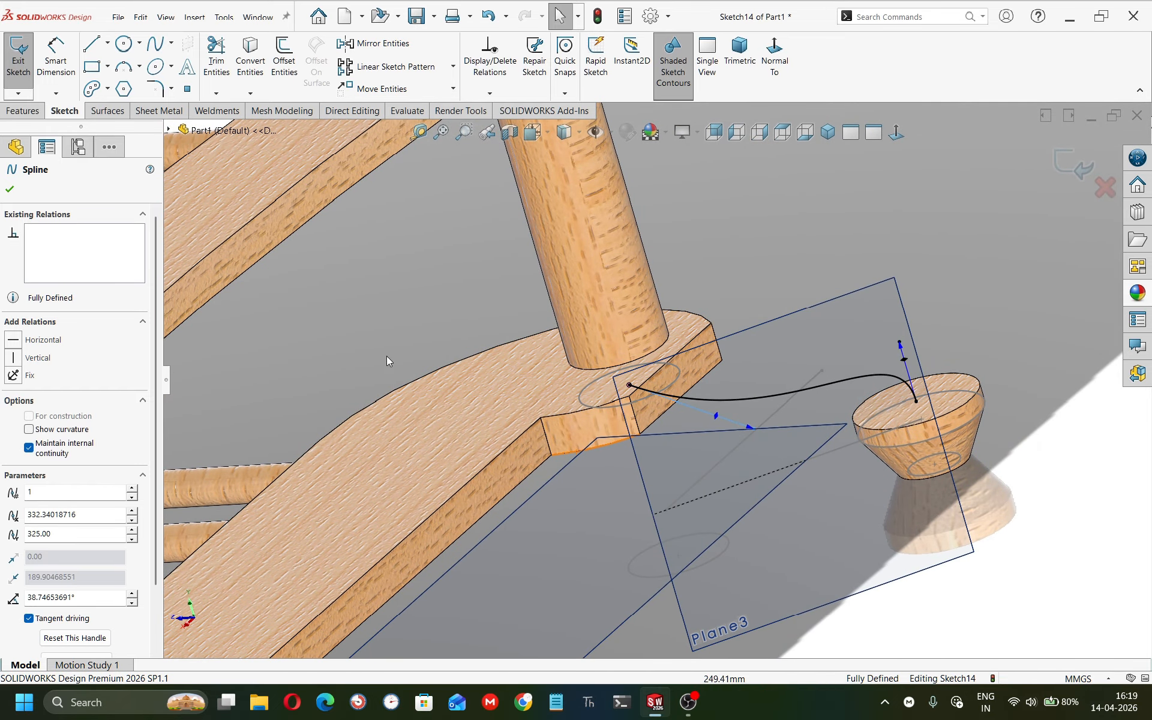
pyautogui.press('Escape')
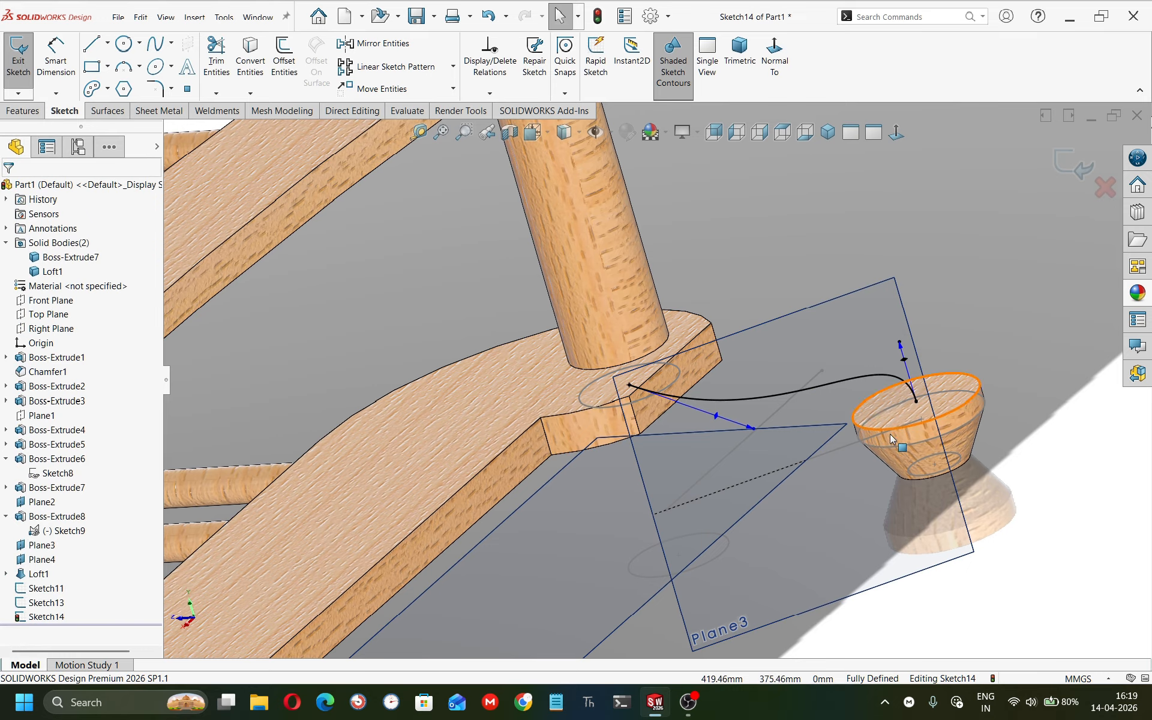
# Convert the 20 mm circle of Sketch11 into the current sketch and exit the sketch.
pyautogui.click(46, 588)
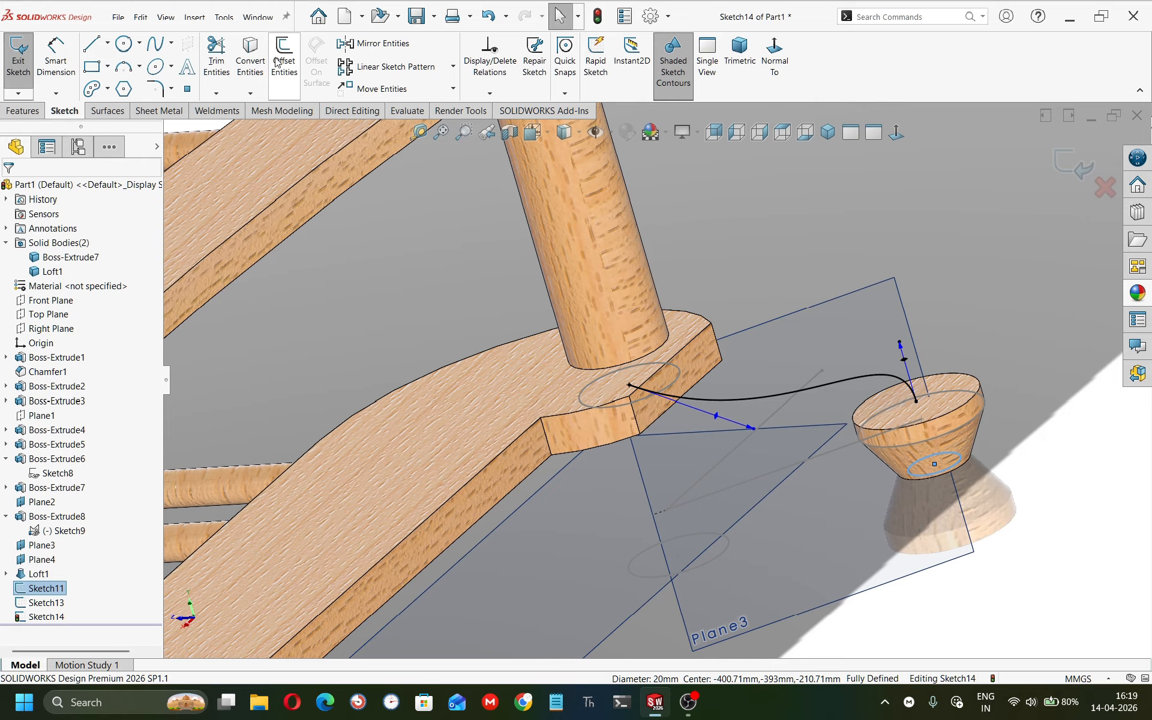
pyautogui.click(258, 66)
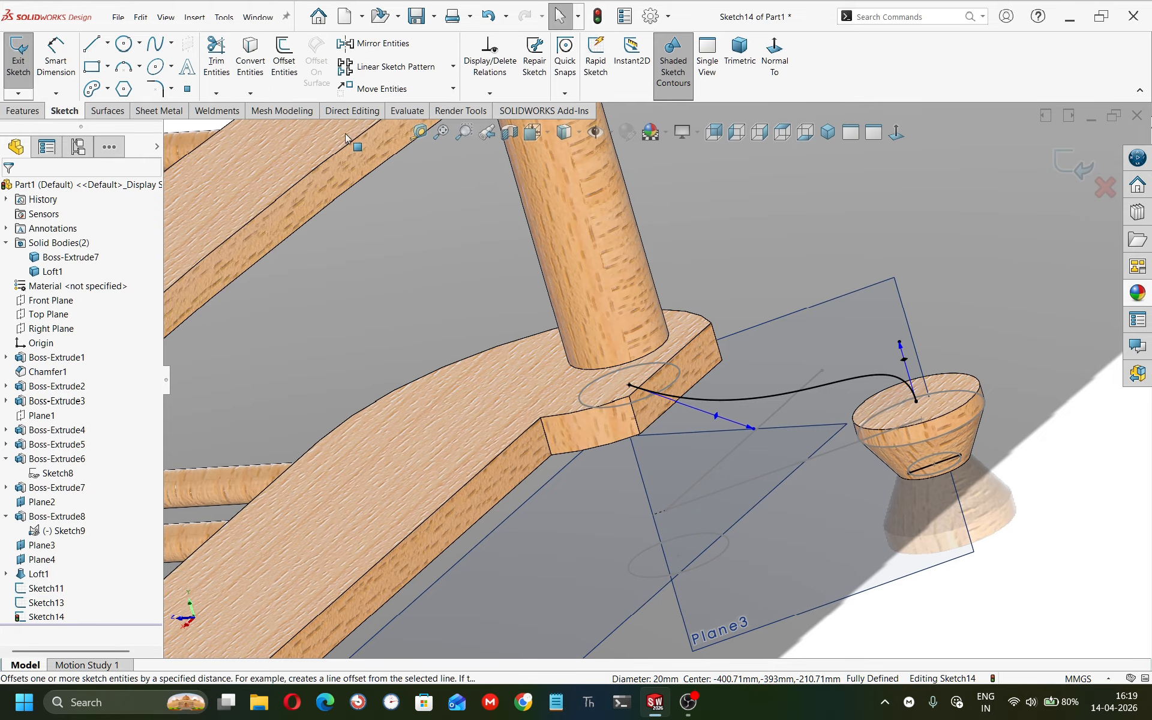
pyautogui.moveTo(897, 393); pyautogui.dragTo(873, 422, button='middle')
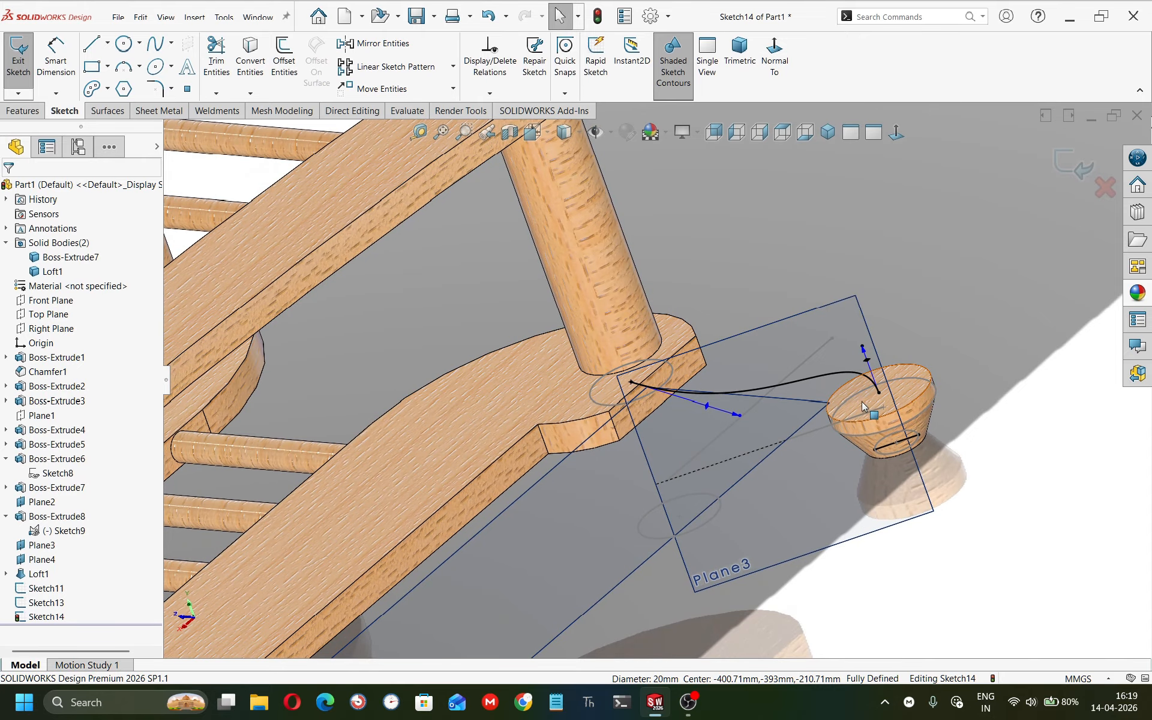
pyautogui.click(917, 394)
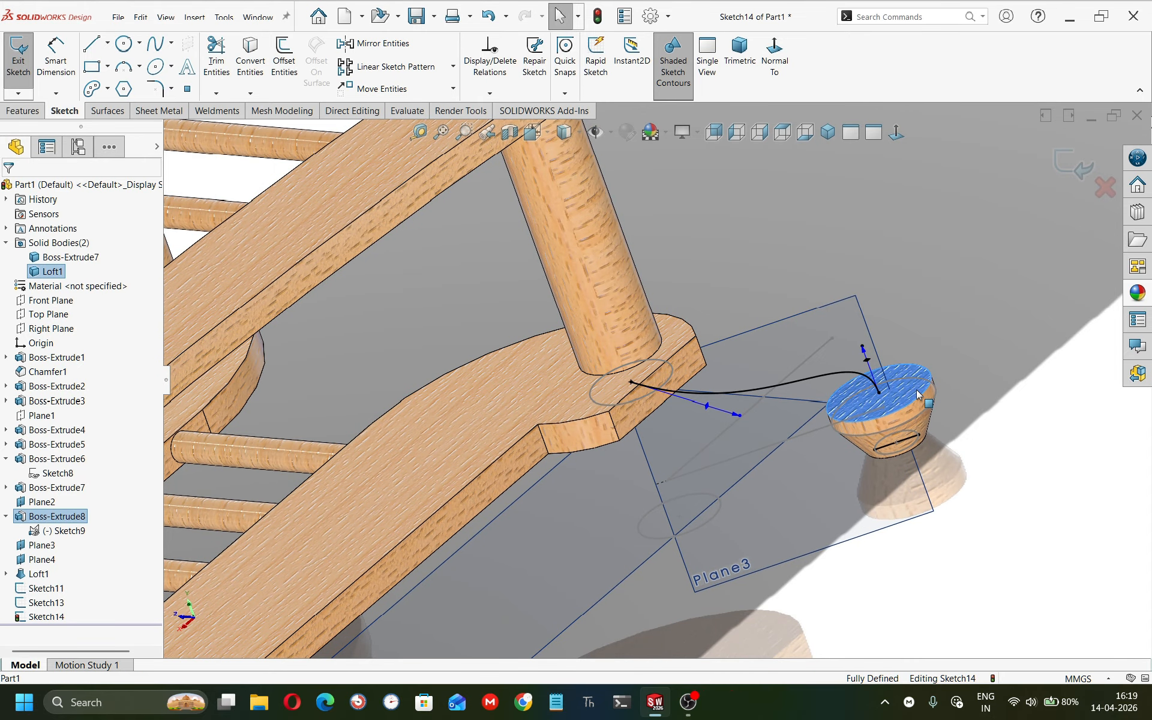
pyautogui.click(1091, 387)
pyautogui.click(1073, 164)
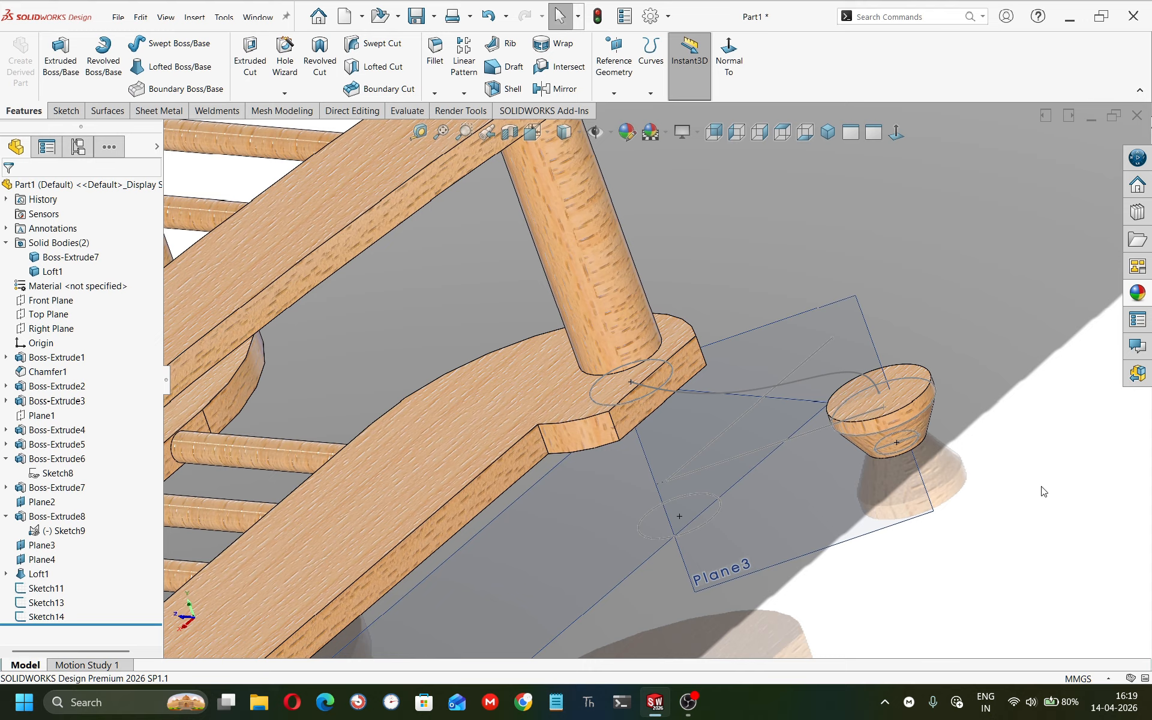
# Start a sketch on the knob's top face and convert the 20 mm circle into it.
pyautogui.click(911, 391)
pyautogui.click(996, 332)
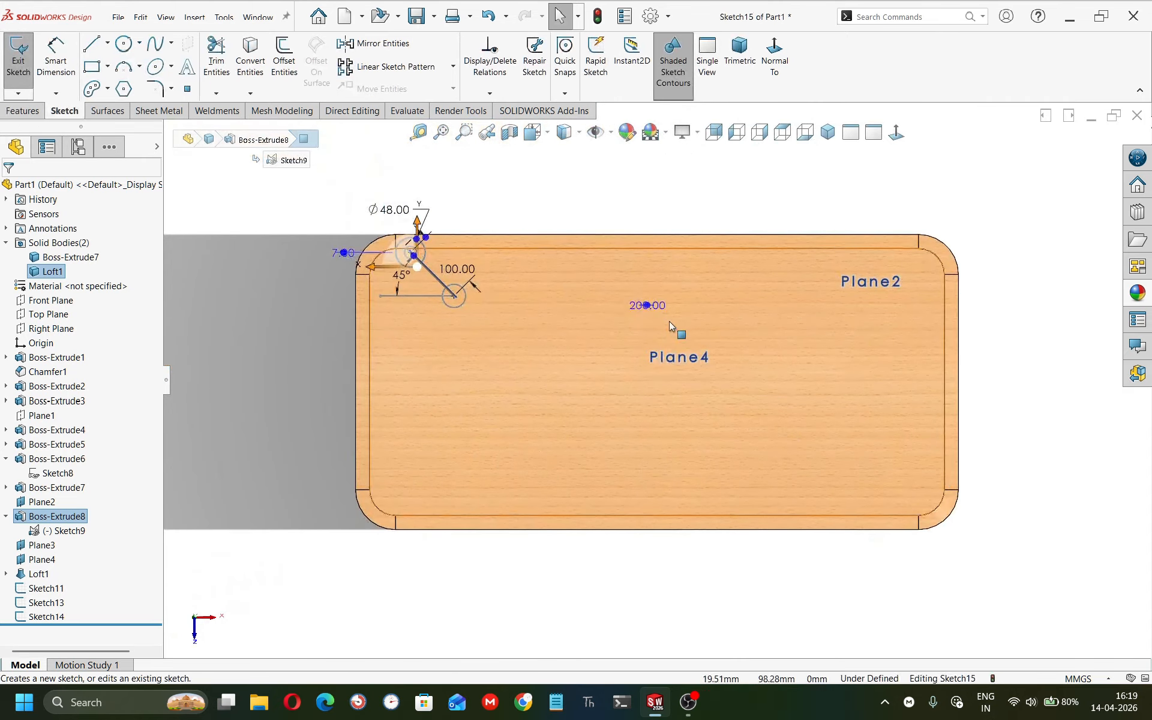
pyautogui.scroll(-4, 380, 198)
pyautogui.moveTo(527, 322)
pyautogui.mouseDown(button='middle')
pyautogui.moveTo(519, 291)
pyautogui.moveTo(376, 232)
pyautogui.moveTo(695, 501)
pyautogui.moveTo(784, 487)
pyautogui.mouseUp(button='middle')
pyautogui.scroll(-4, 821, 494)
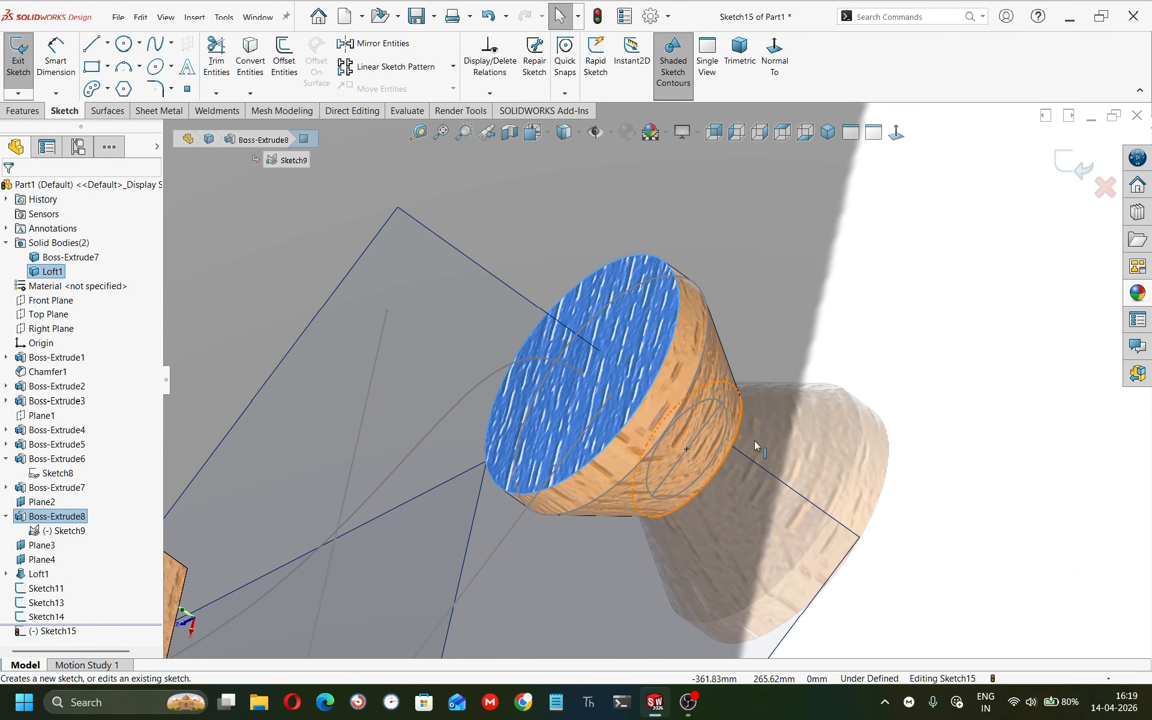
pyautogui.click(712, 405)
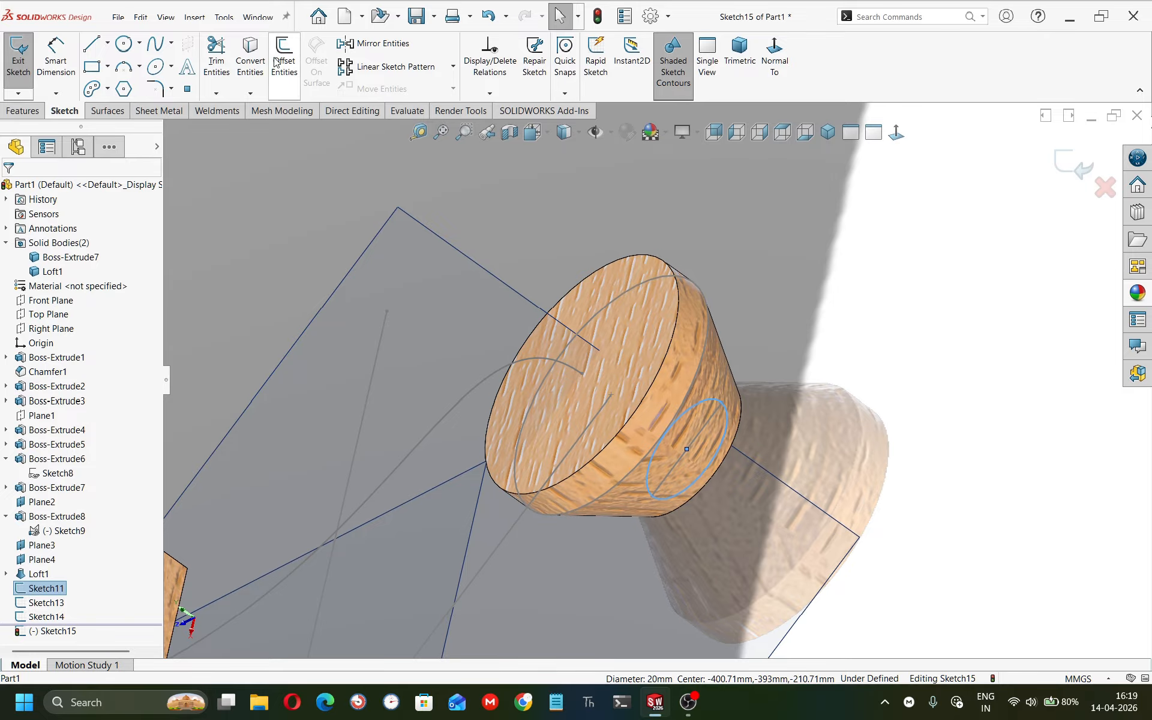
pyautogui.click(252, 57)
pyautogui.scroll(6, 488, 343)
pyautogui.moveTo(487, 342); pyautogui.dragTo(480, 411, button='middle')
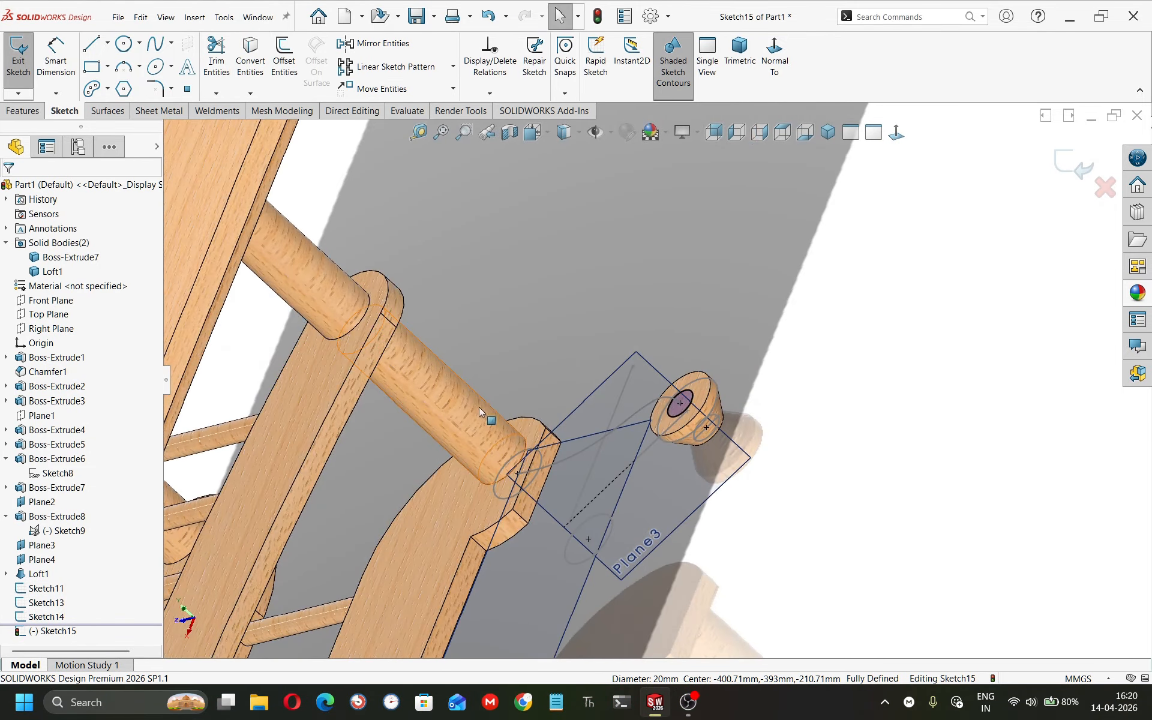
# Exit the knob-top sketch and reopen the spline sketch Sketch14 for editing.
pyautogui.click(1071, 165)
pyautogui.moveTo(666, 312)
pyautogui.mouseDown(button='middle')
pyautogui.moveTo(609, 336)
pyautogui.moveTo(530, 347)
pyautogui.moveTo(527, 378)
pyautogui.moveTo(587, 512)
pyautogui.mouseUp(button='middle')
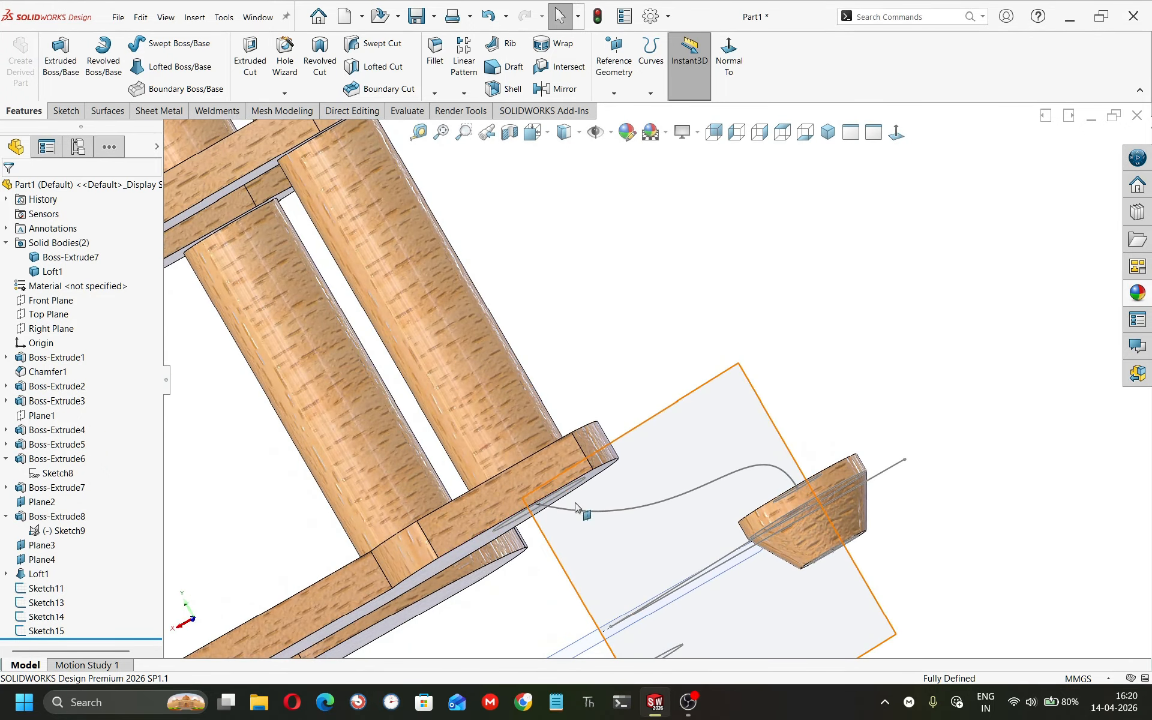
pyautogui.click(588, 514)
pyautogui.click(624, 458)
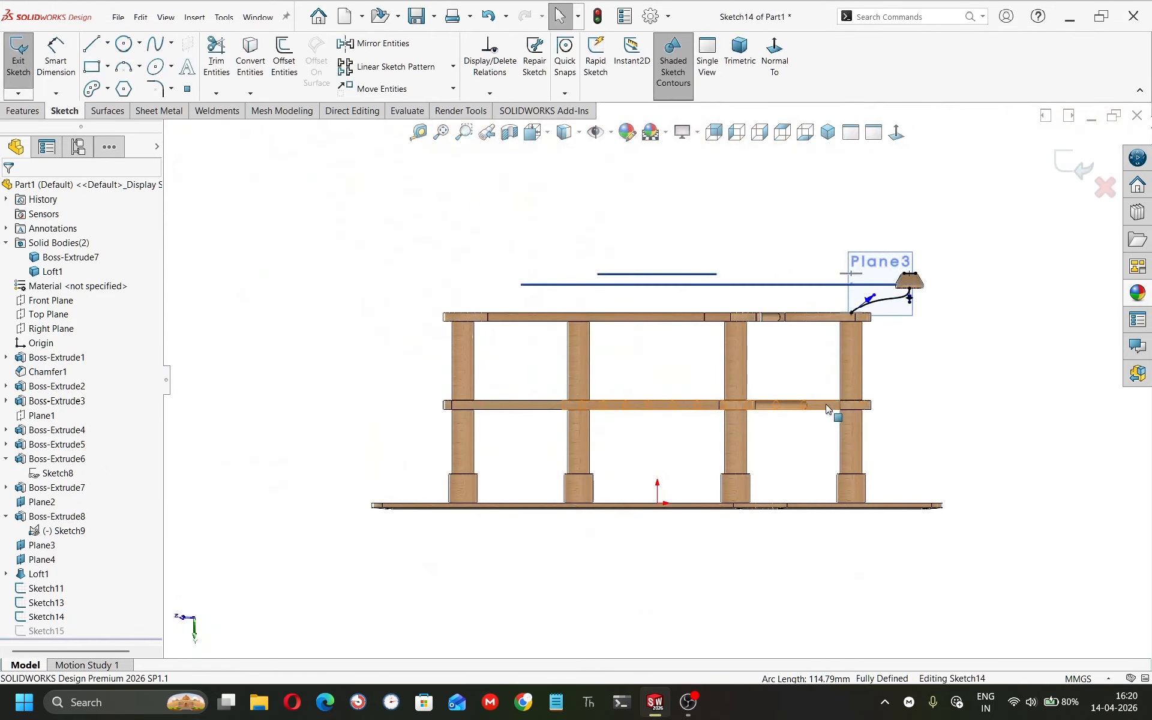
# Make the spline's start tangent handle vertical.
pyautogui.scroll(-5, 833, 320)
pyautogui.moveTo(834, 320); pyautogui.dragTo(780, 495, button='middle')
pyautogui.moveTo(800, 484); pyautogui.dragTo(683, 462)
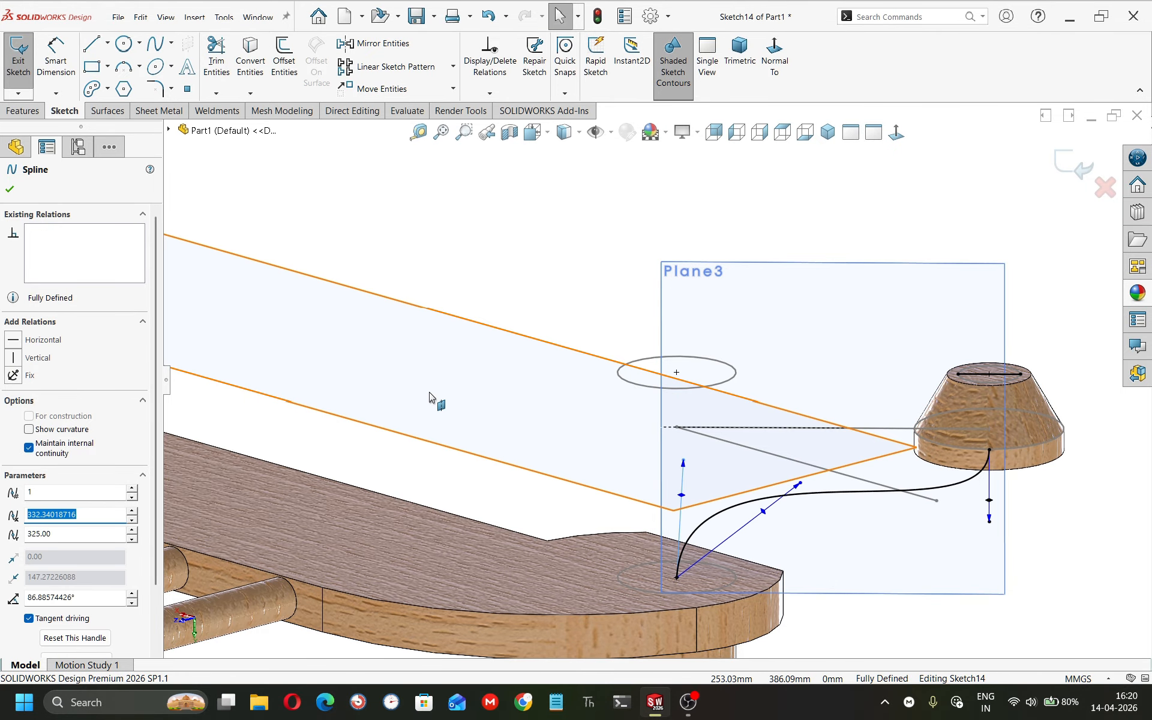
pyautogui.click(17, 362)
pyautogui.moveTo(549, 401)
pyautogui.mouseDown(button='middle')
pyautogui.moveTo(568, 409)
pyautogui.moveTo(576, 302)
pyautogui.moveTo(586, 563)
pyautogui.moveTo(634, 260)
pyautogui.moveTo(678, 539)
pyautogui.moveTo(622, 547)
pyautogui.moveTo(672, 514)
pyautogui.mouseUp(button='middle')
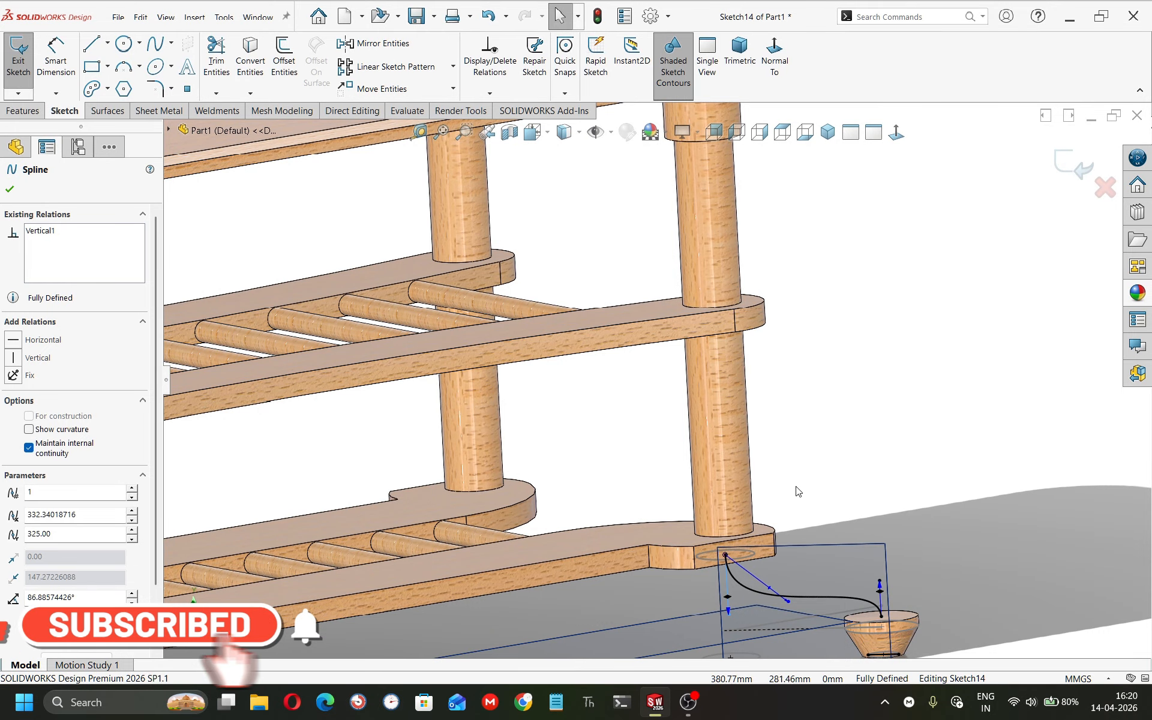
# Dimension both spline tangent handle lengths to 150 mm and exit the sketch.
pyautogui.moveTo(796, 487); pyautogui.dragTo(795, 450, button='right')
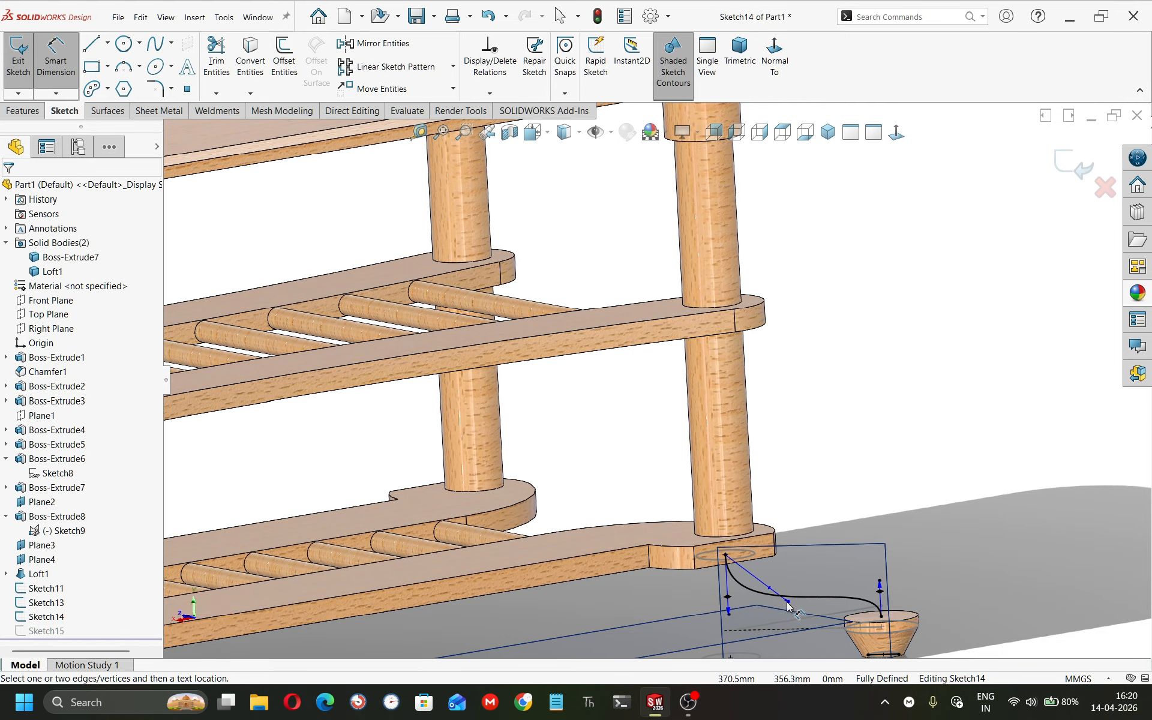
pyautogui.click(729, 612)
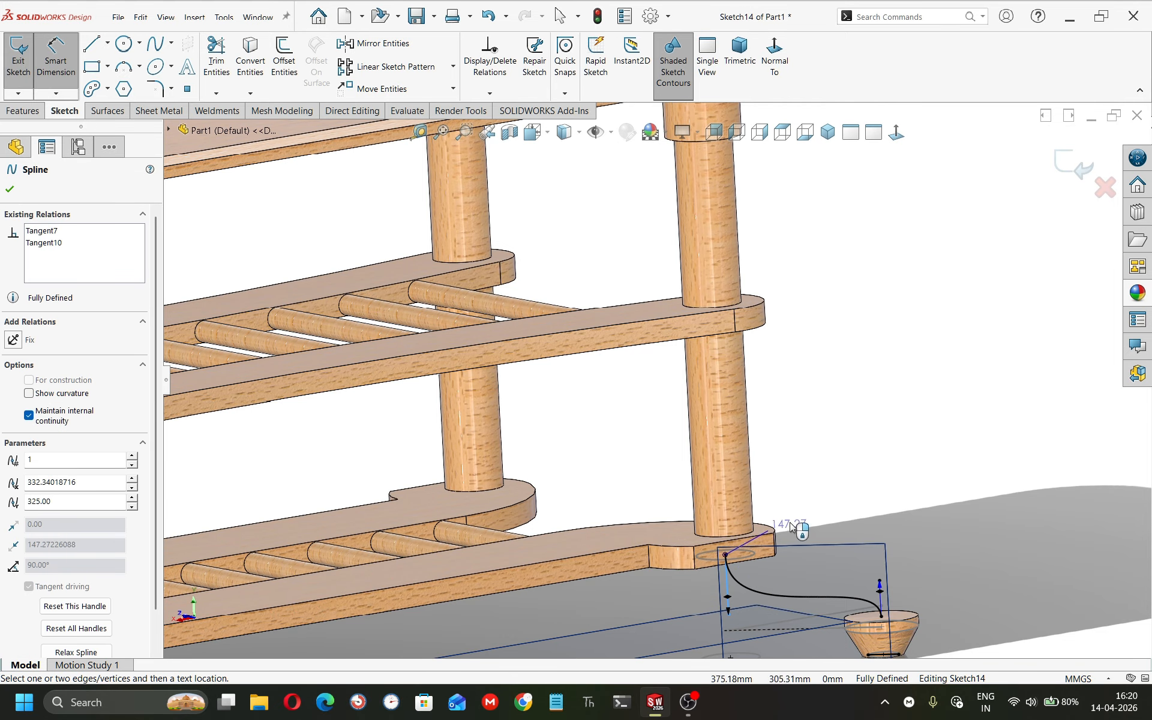
pyautogui.click(828, 492)
pyautogui.write('150')
pyautogui.press('Return')
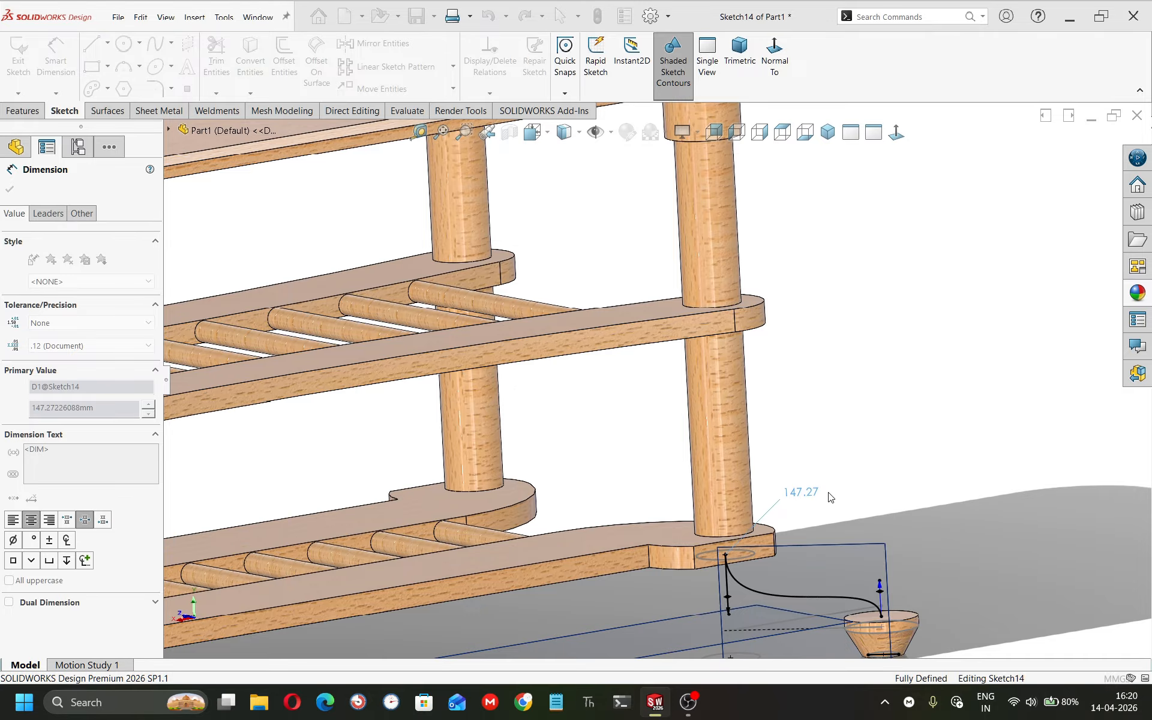
pyautogui.click(879, 583)
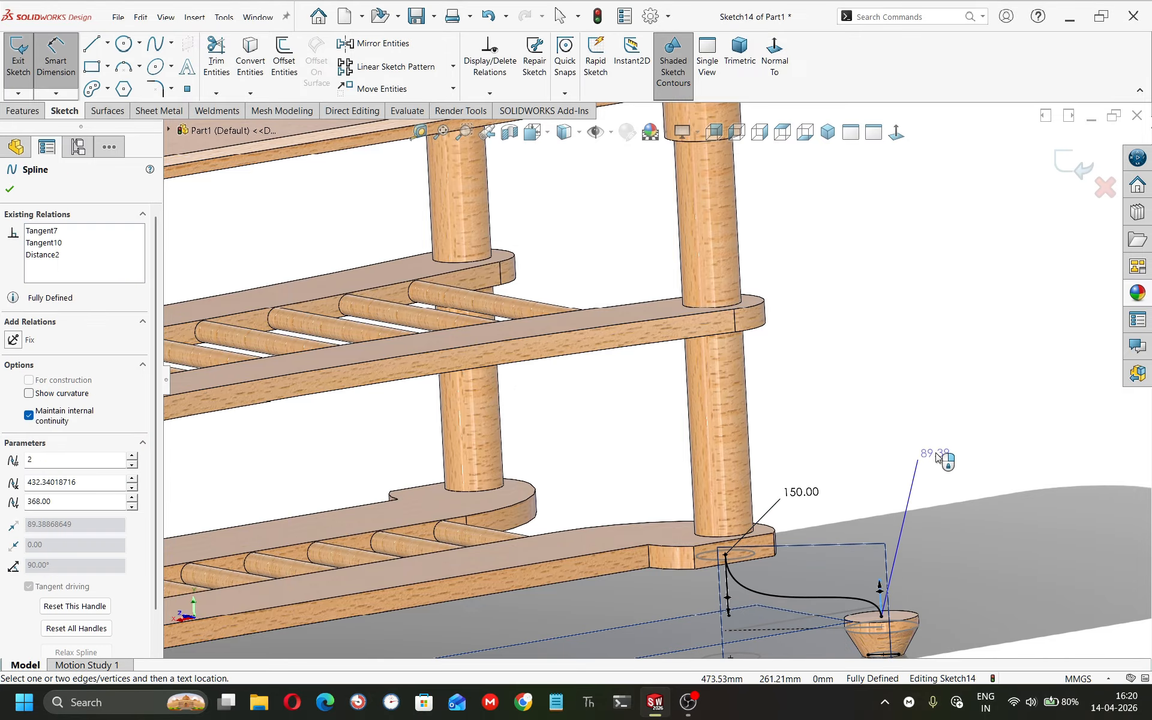
pyautogui.click(936, 457)
pyautogui.write('150')
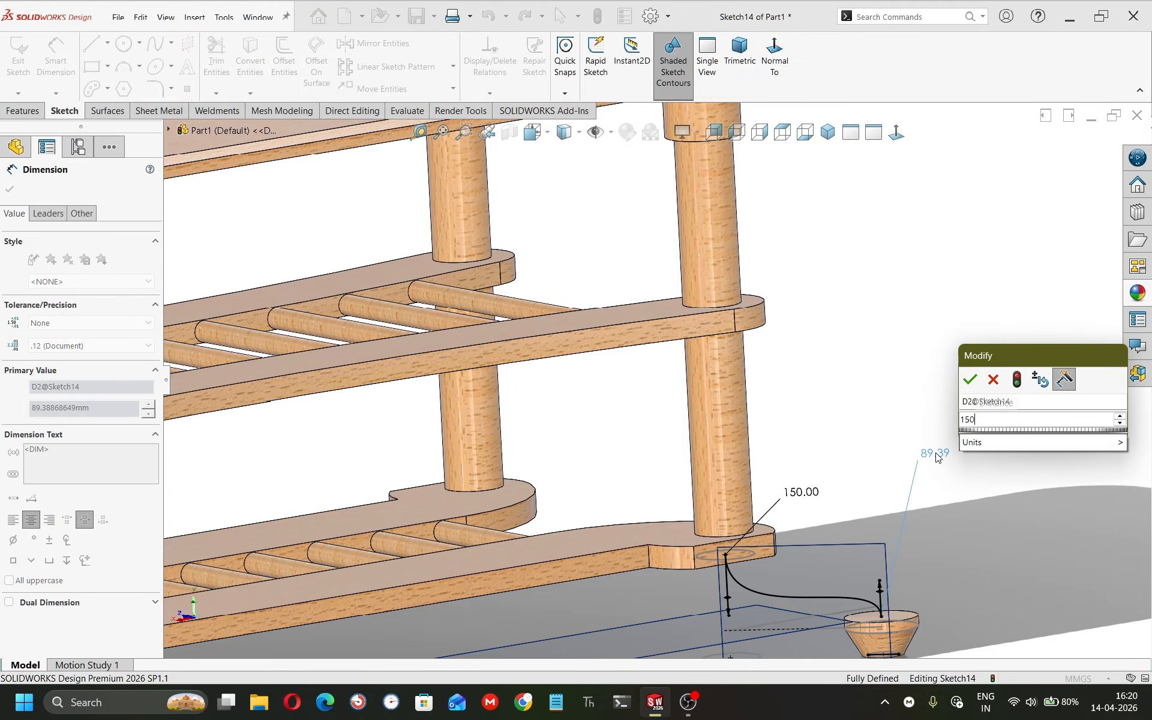
pyautogui.press('Return')
pyautogui.scroll(3, 834, 509)
pyautogui.moveTo(834, 509); pyautogui.dragTo(813, 472, button='middle')
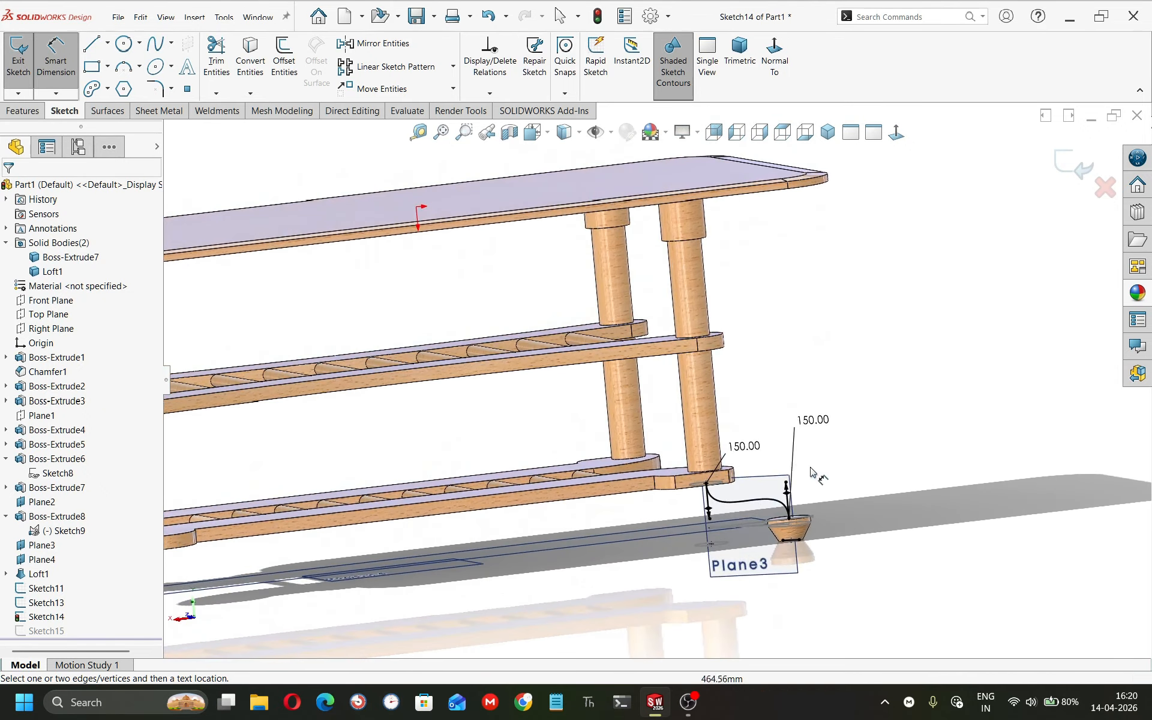
pyautogui.click(1062, 161)
# Start a Loft using the rod-end circle Sketch13 and the knob circle Sketch15 as profiles.
pyautogui.moveTo(720, 493); pyautogui.dragTo(709, 468, button='middle')
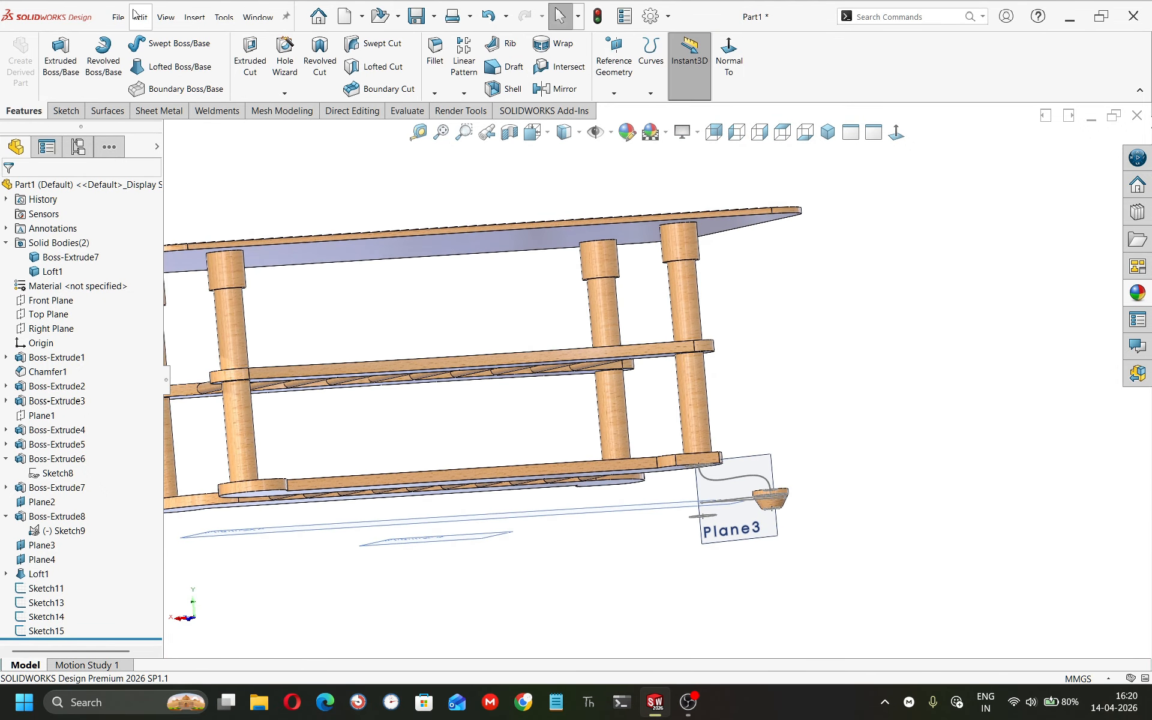
pyautogui.click(171, 67)
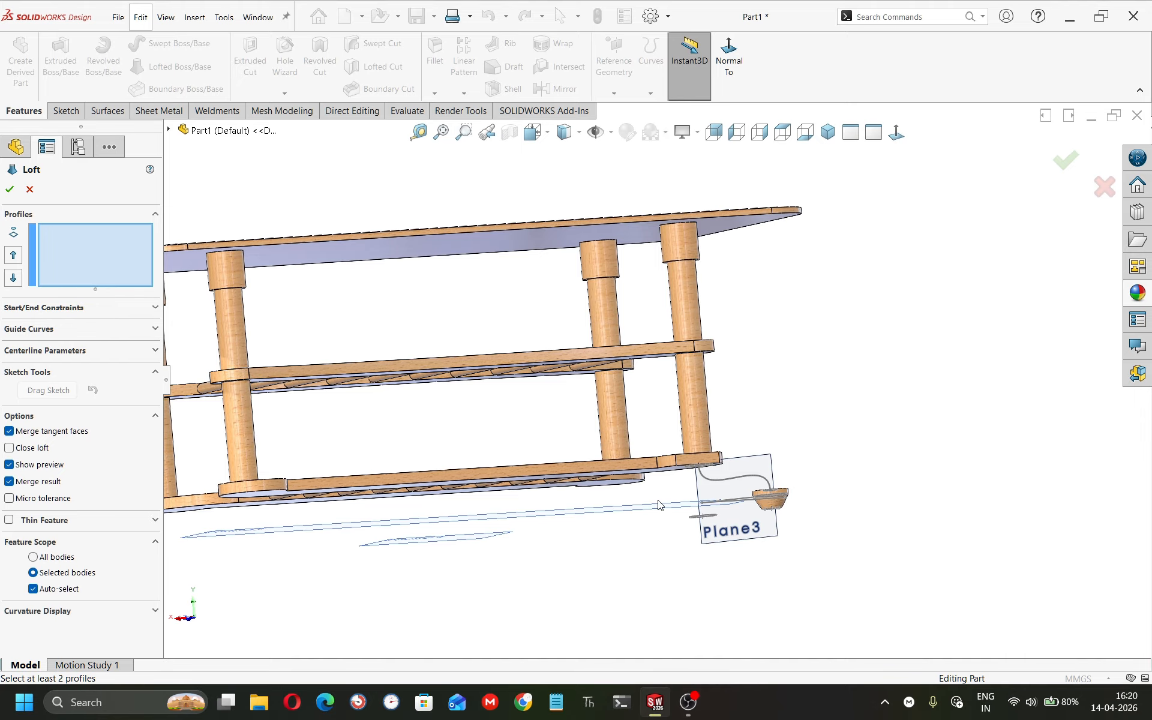
pyautogui.scroll(-8, 658, 505)
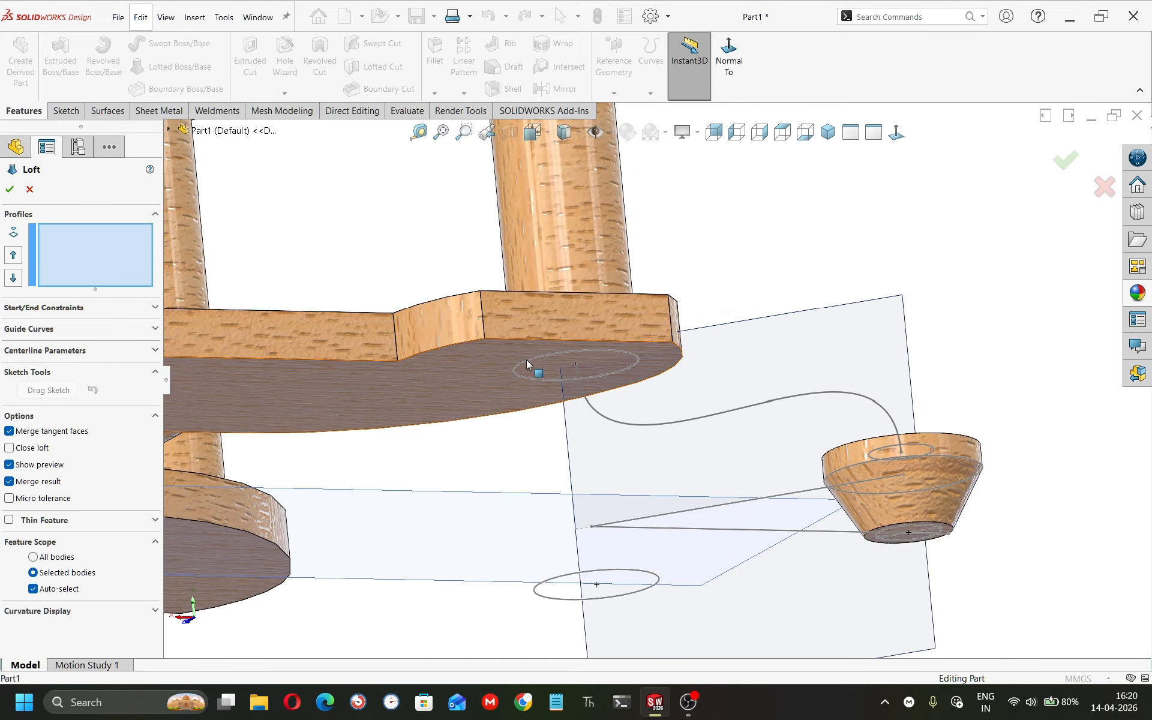
pyautogui.click(528, 362)
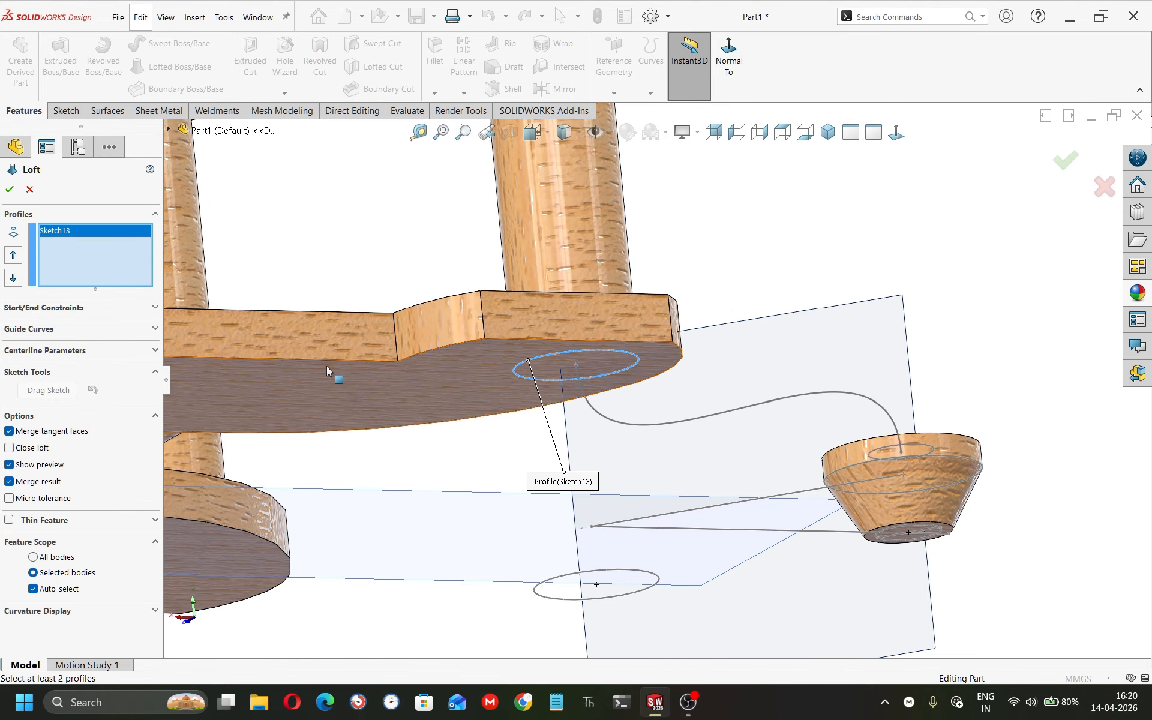
pyautogui.moveTo(799, 399); pyautogui.dragTo(892, 495, button='middle')
pyautogui.click(928, 478)
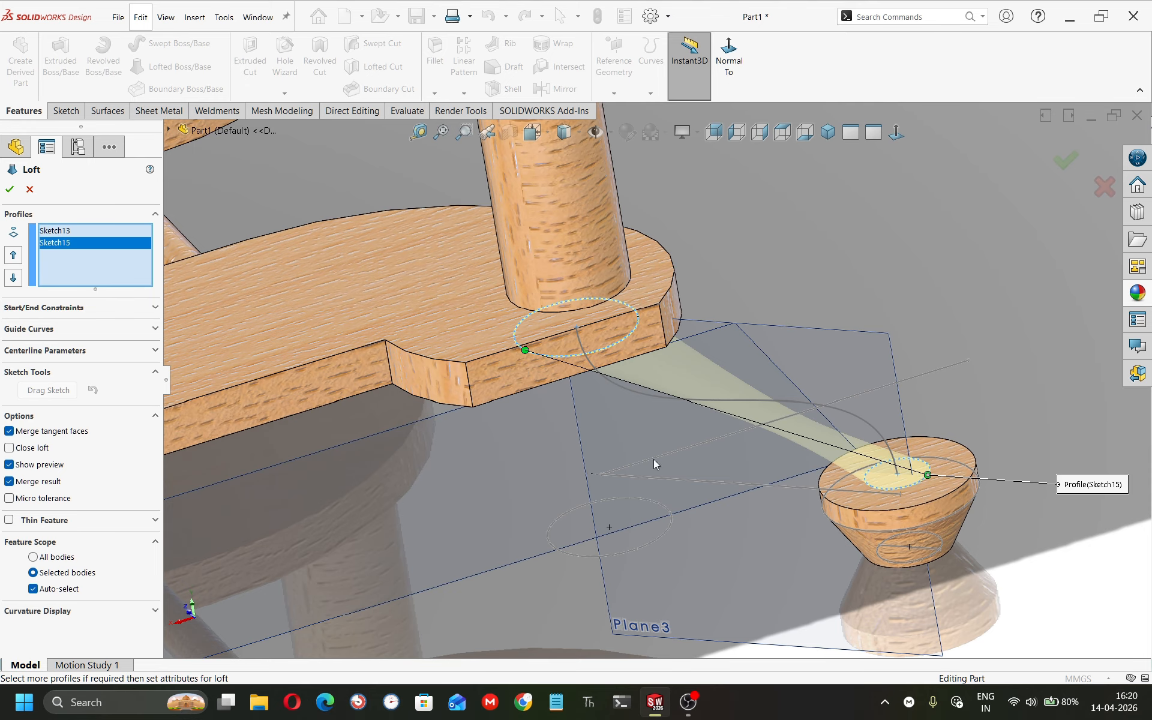
# Try adding the spline as a loft guide curve, then delete it from the guide curve list.
pyautogui.click(53, 329)
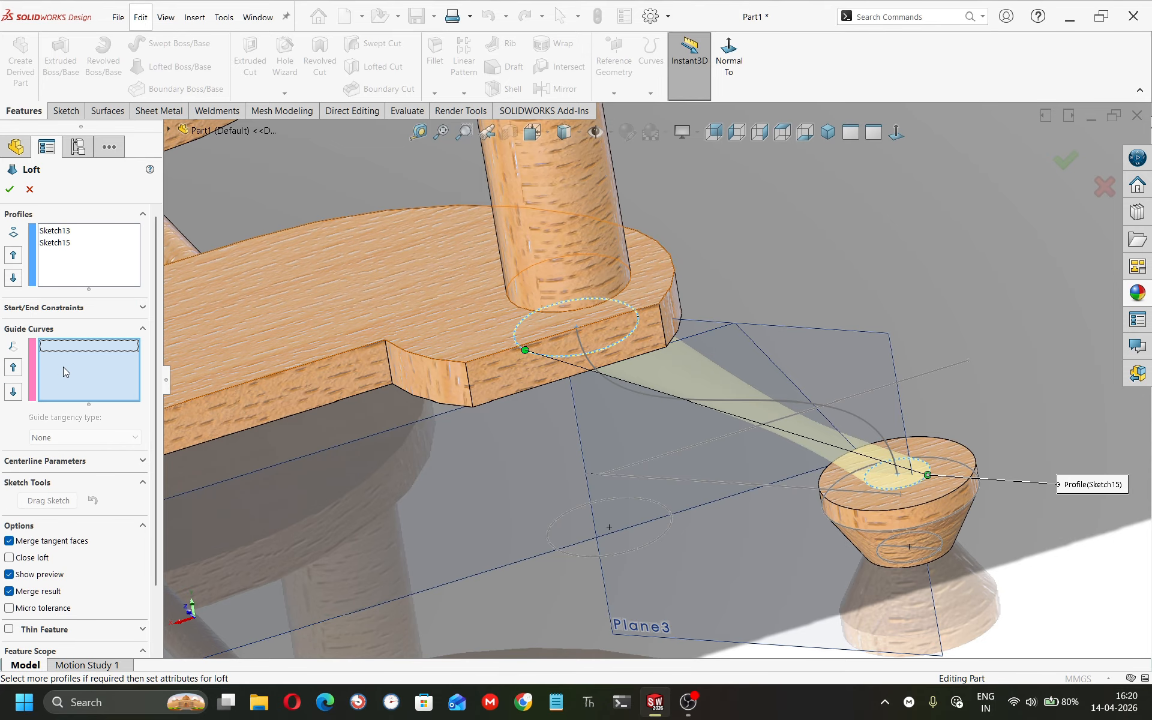
pyautogui.click(666, 400)
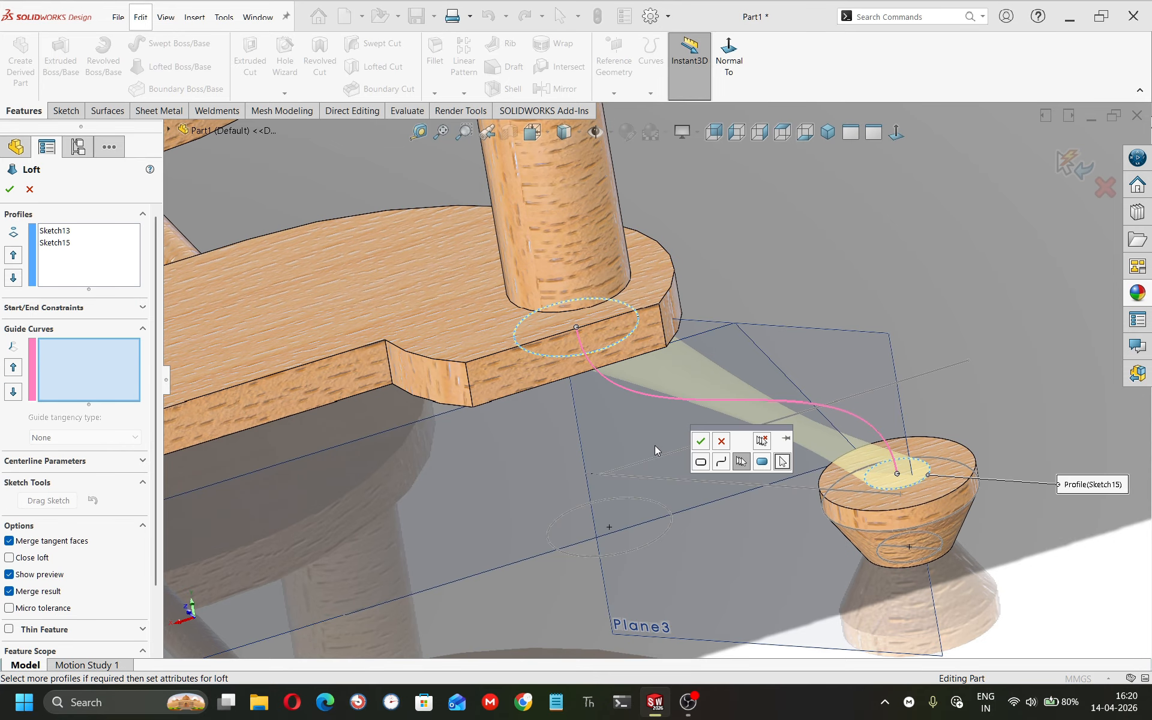
pyautogui.click(700, 442)
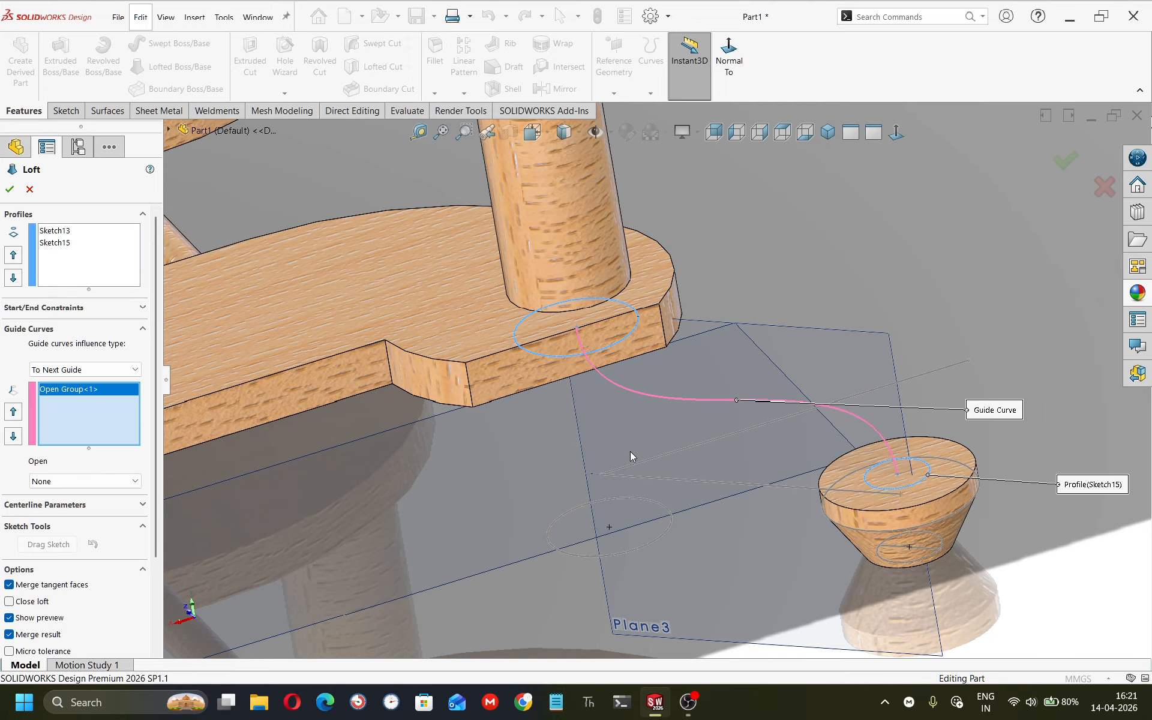
pyautogui.rightClick(69, 390)
pyautogui.click(90, 412)
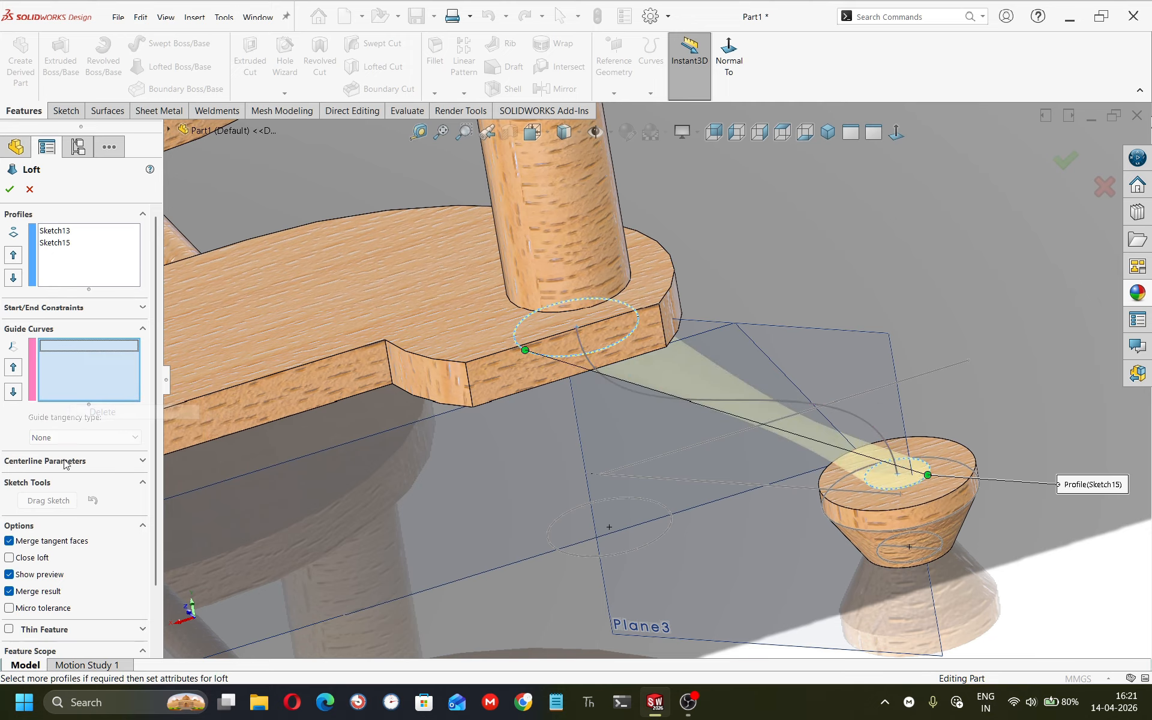
# Set the spline as the loft centerline and complete the lofted leg.
pyautogui.click(66, 462)
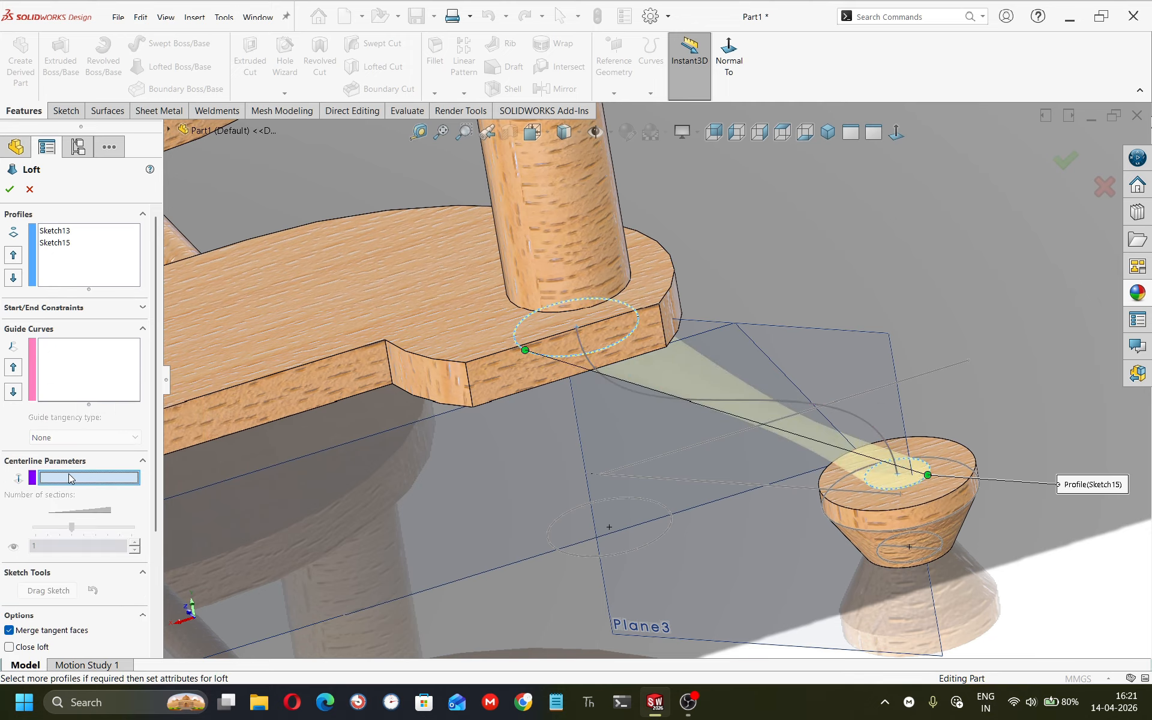
pyautogui.click(717, 403)
pyautogui.moveTo(516, 476); pyautogui.dragTo(523, 440, button='middle')
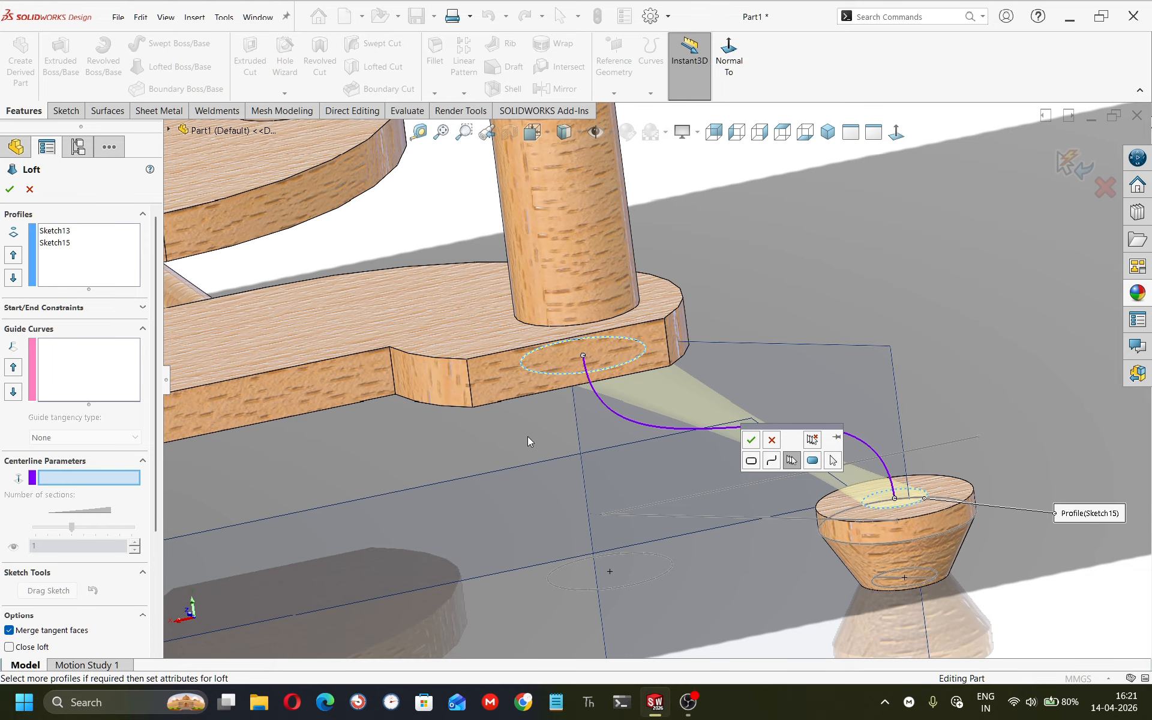
pyautogui.click(759, 438)
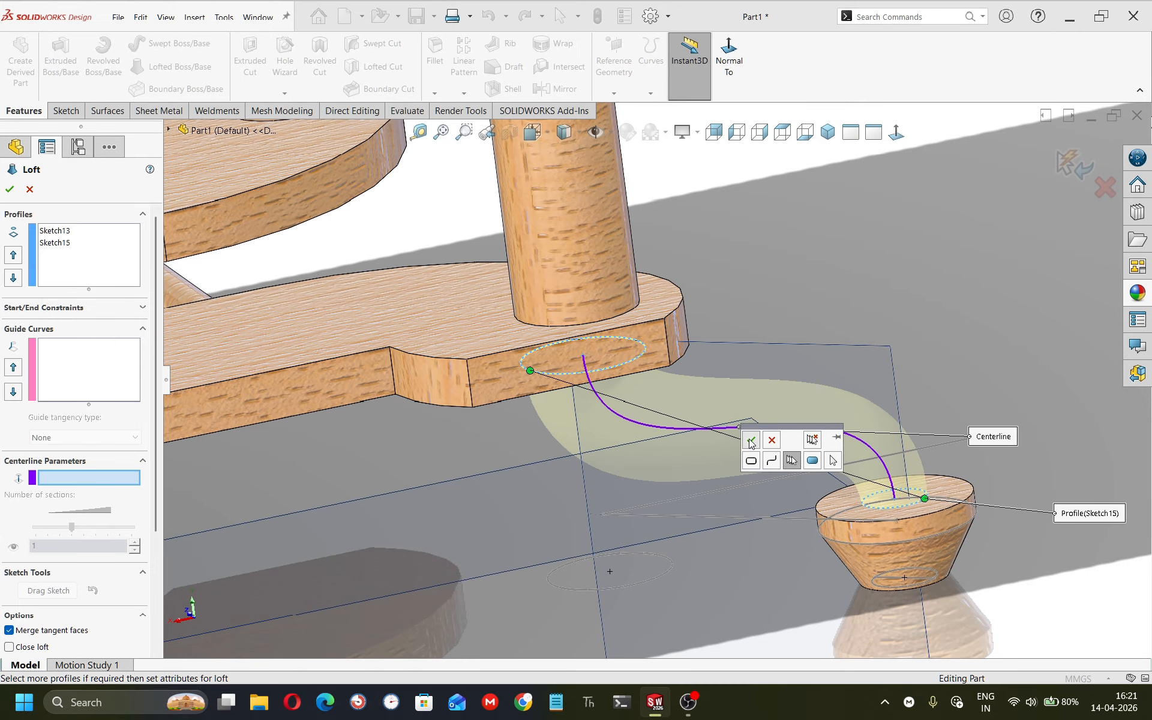
pyautogui.moveTo(705, 405); pyautogui.dragTo(670, 400, button='middle')
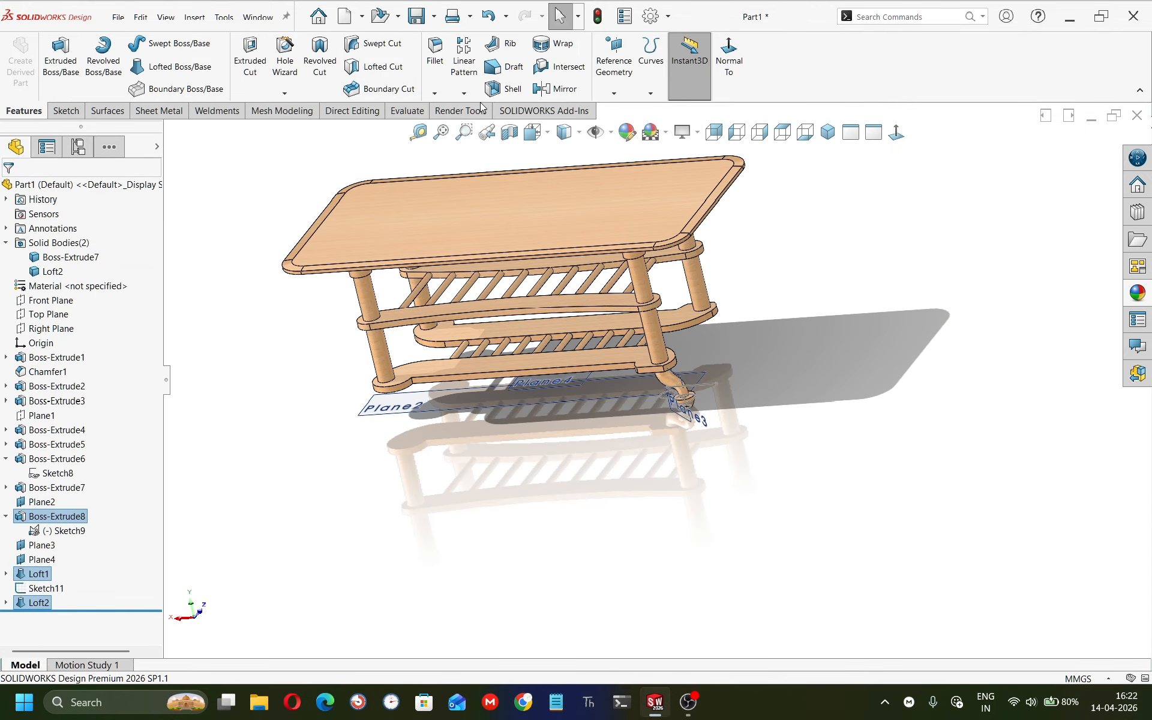
# Mirror the Loft2 body about the Right Plane.
pyautogui.click(563, 90)
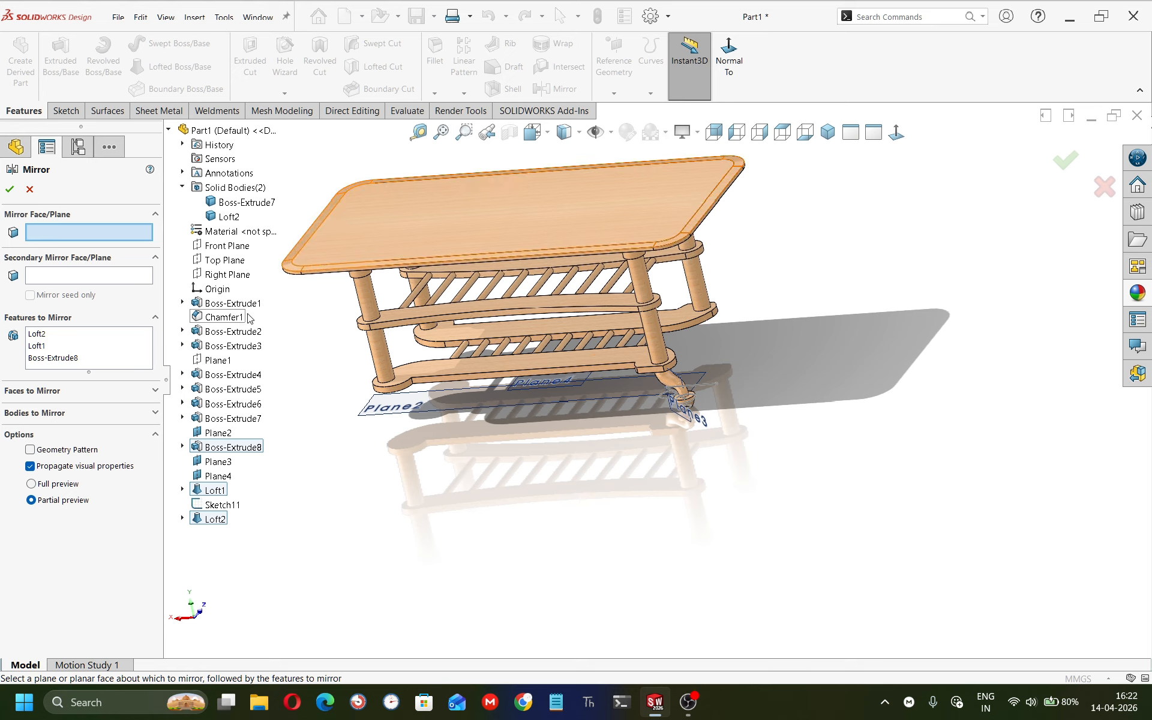
pyautogui.click(235, 274)
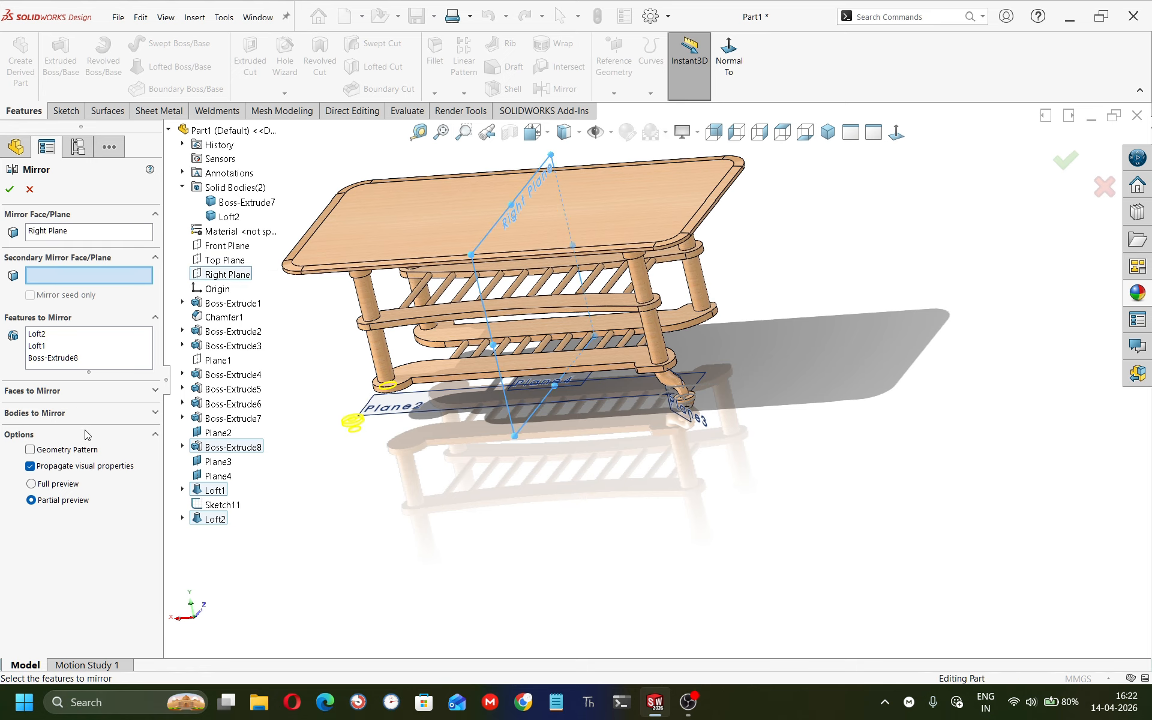
pyautogui.rightClick(57, 350)
pyautogui.click(78, 354)
pyautogui.click(66, 414)
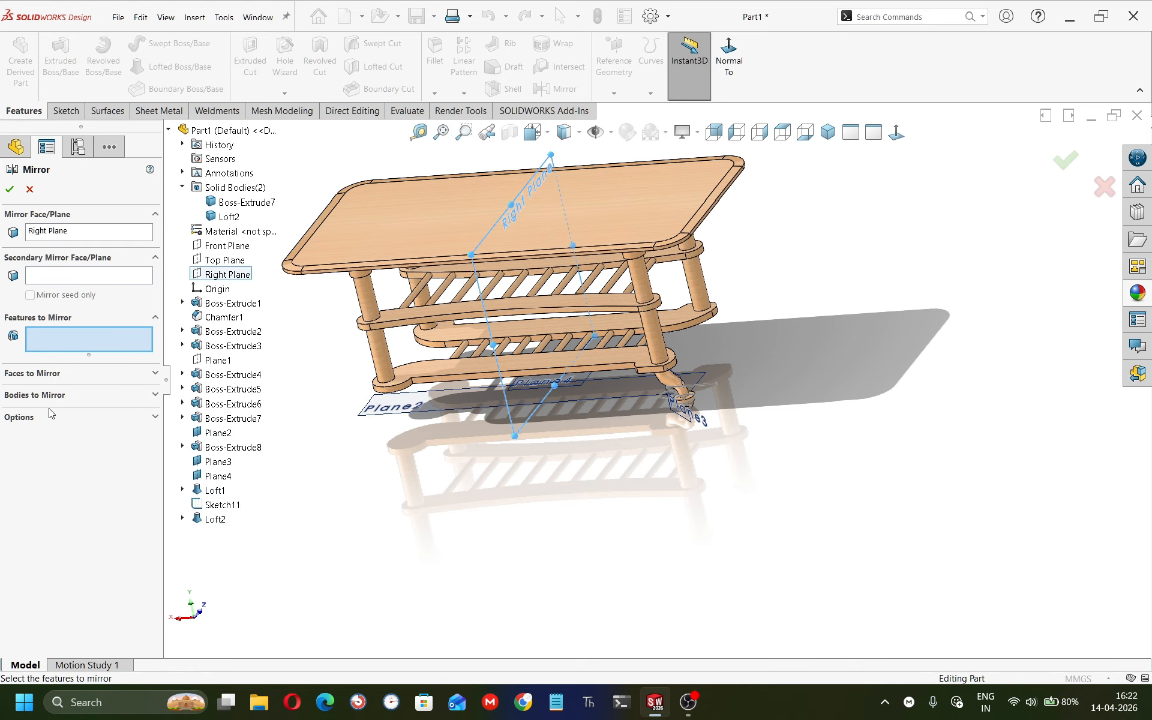
pyautogui.click(60, 393)
pyautogui.scroll(-5, 648, 401)
pyautogui.click(727, 355)
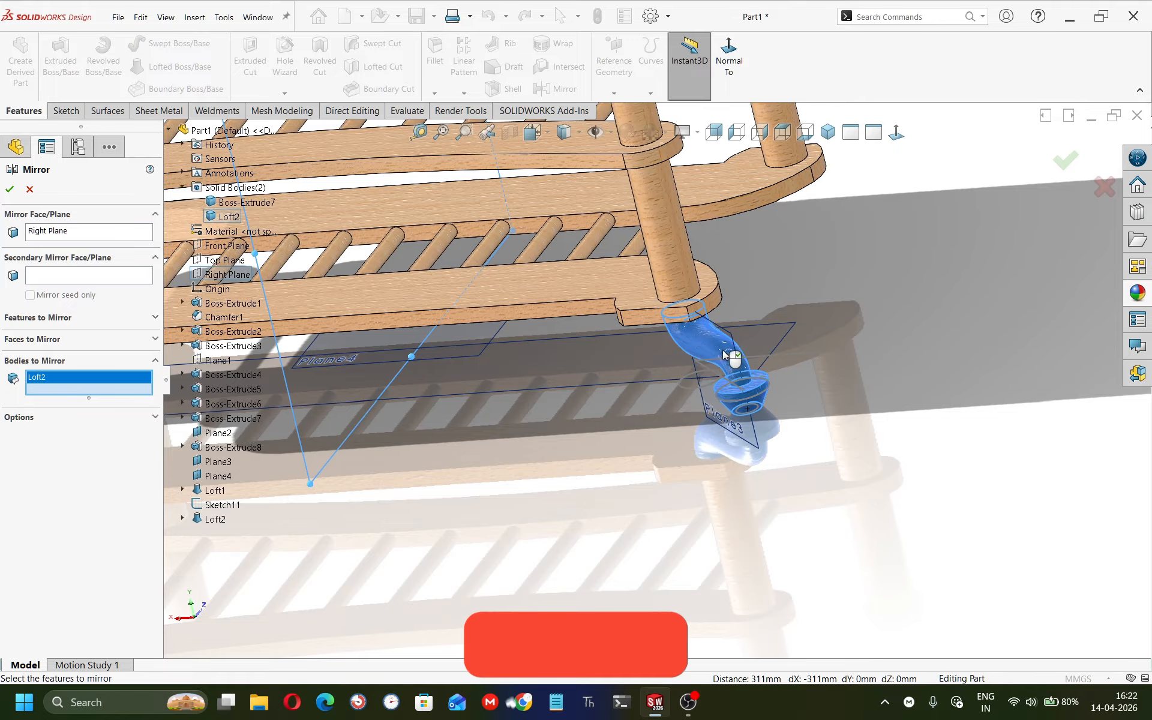
pyautogui.scroll(-5, 733, 354)
pyautogui.click(10, 190)
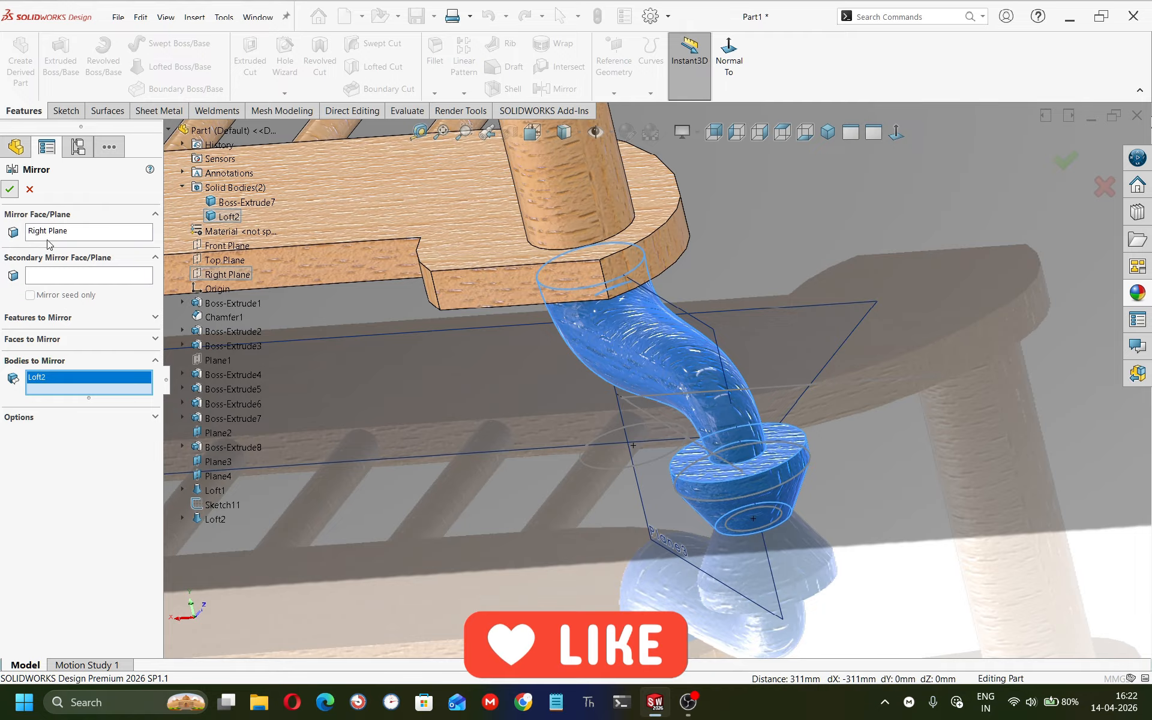
pyautogui.scroll(9, 370, 360)
pyautogui.scroll(-3, 346, 360)
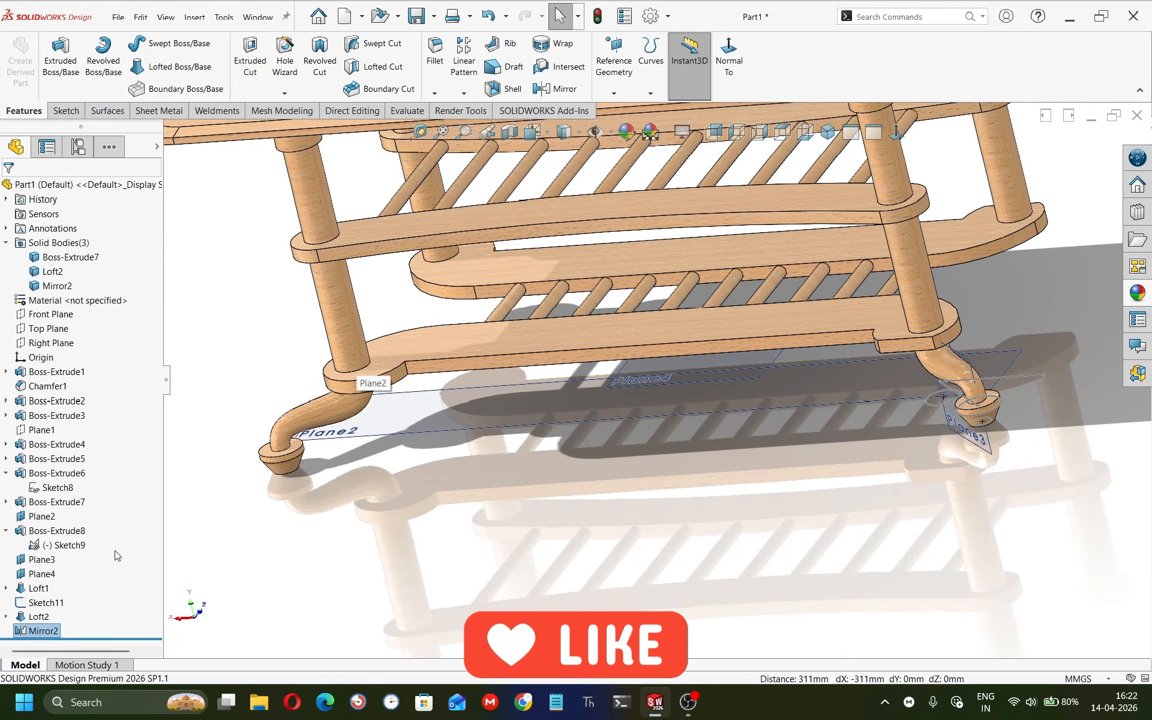
# Mirror the Loft2 and Mirror2 bodies about the Front Plane.
pyautogui.click(557, 89)
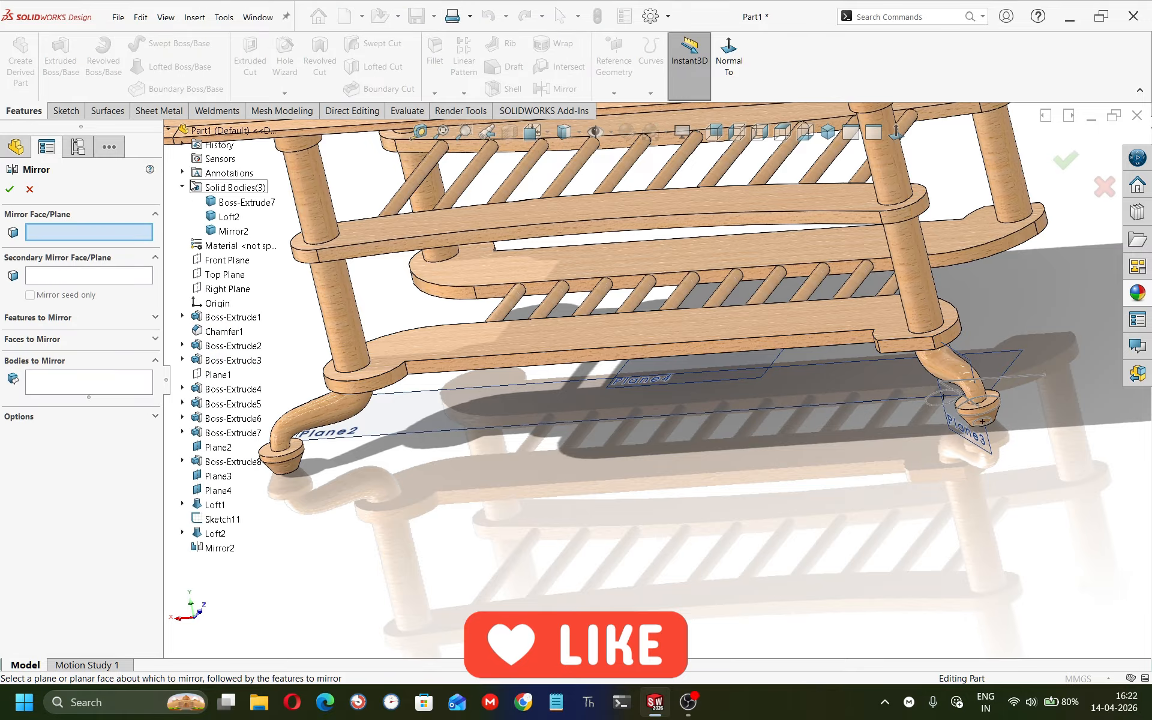
pyautogui.click(227, 259)
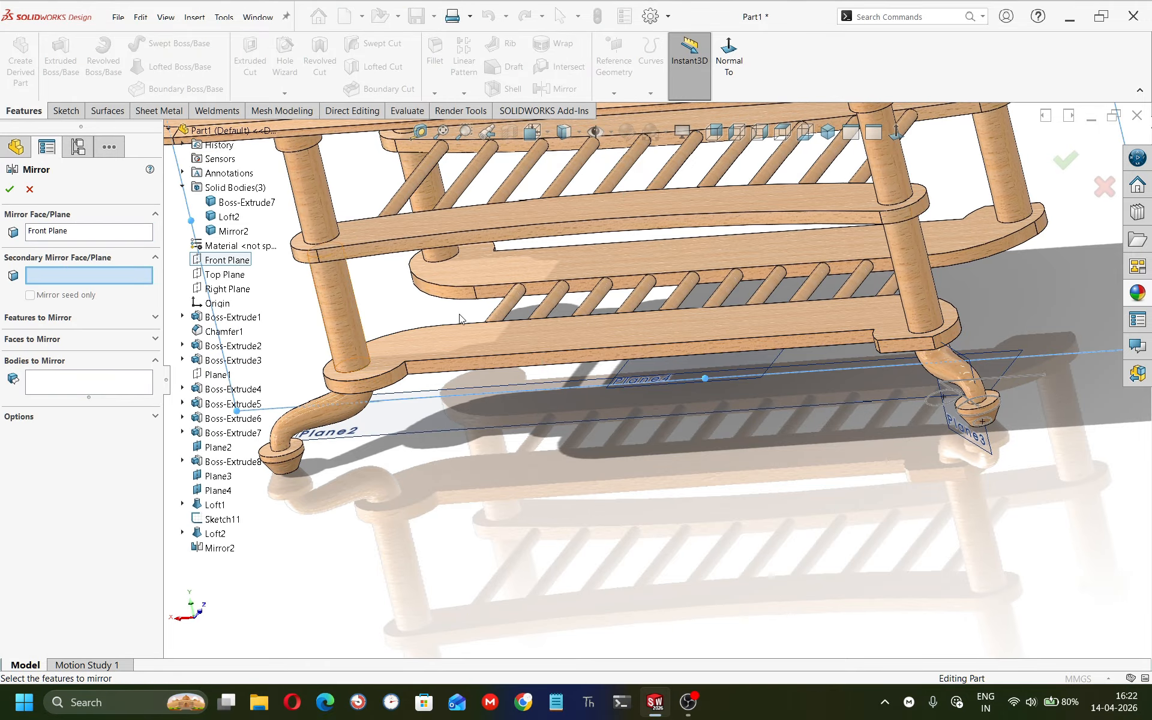
pyautogui.scroll(5, 458, 319)
pyautogui.moveTo(585, 342); pyautogui.dragTo(503, 373, button='middle')
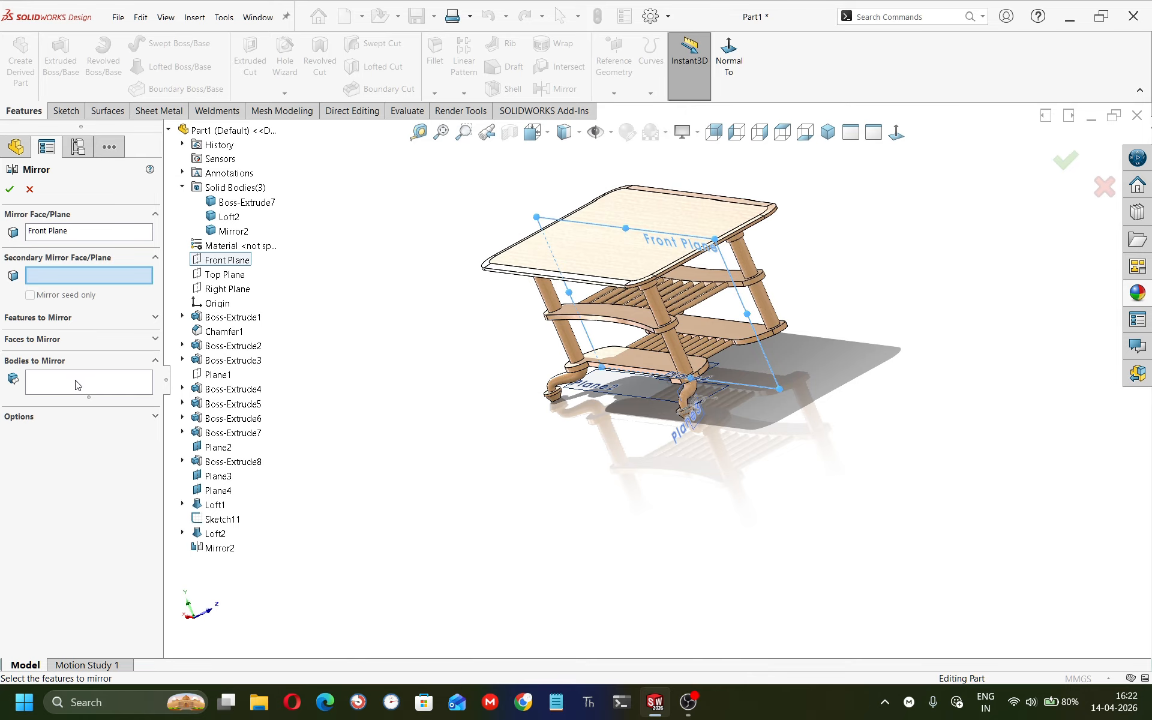
pyautogui.click(77, 385)
pyautogui.click(692, 396)
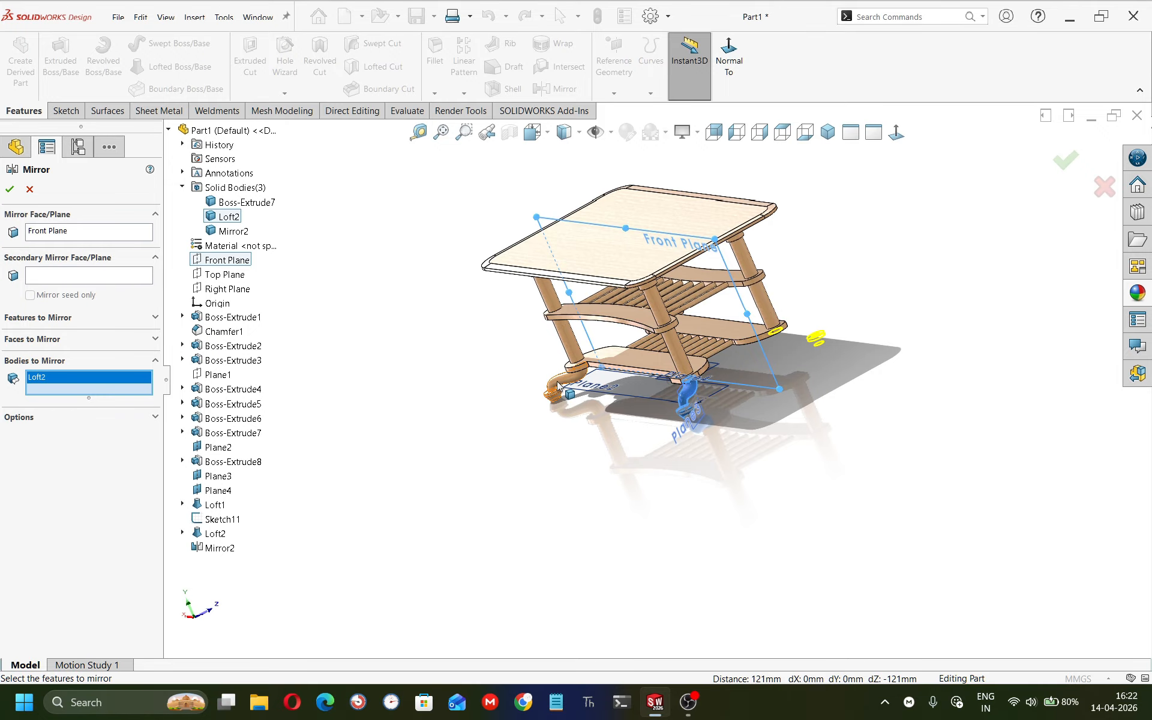
pyautogui.click(558, 386)
pyautogui.click(7, 190)
pyautogui.scroll(-5, 629, 331)
pyautogui.moveTo(630, 331); pyautogui.dragTo(894, 301, button='middle')
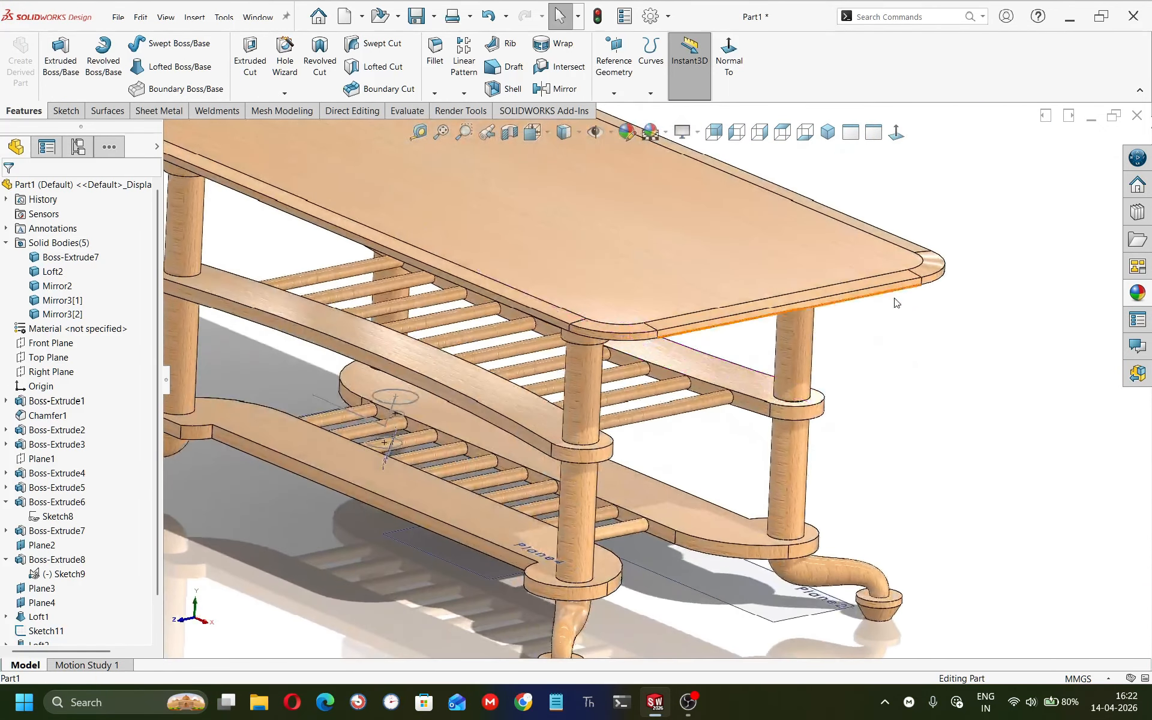
pyautogui.scroll(4, 678, 372)
pyautogui.moveTo(666, 366); pyautogui.dragTo(420, 460, button='middle')
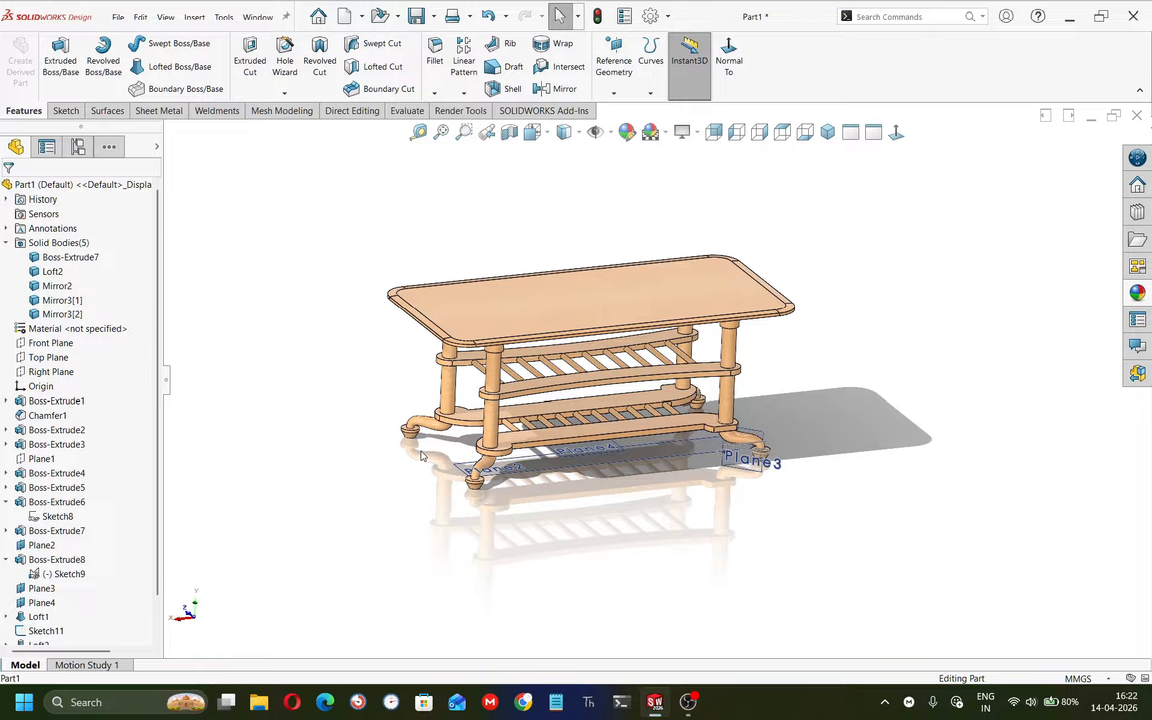
pyautogui.rightClick(492, 297)
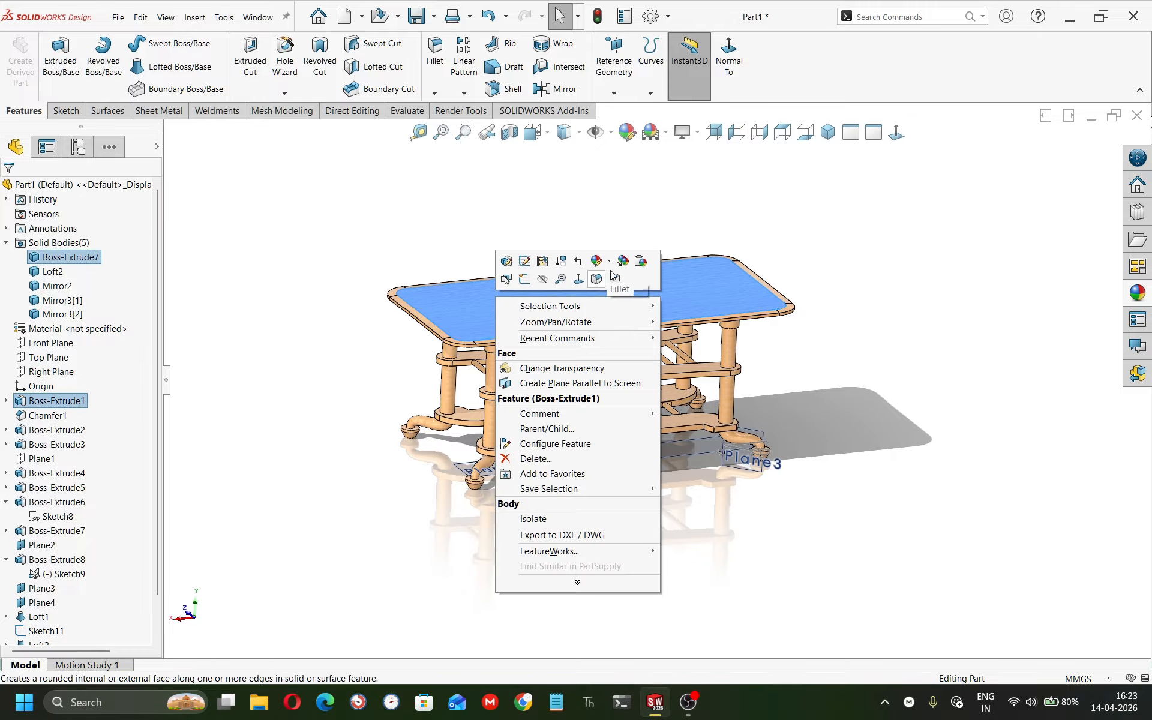
pyautogui.click(609, 263)
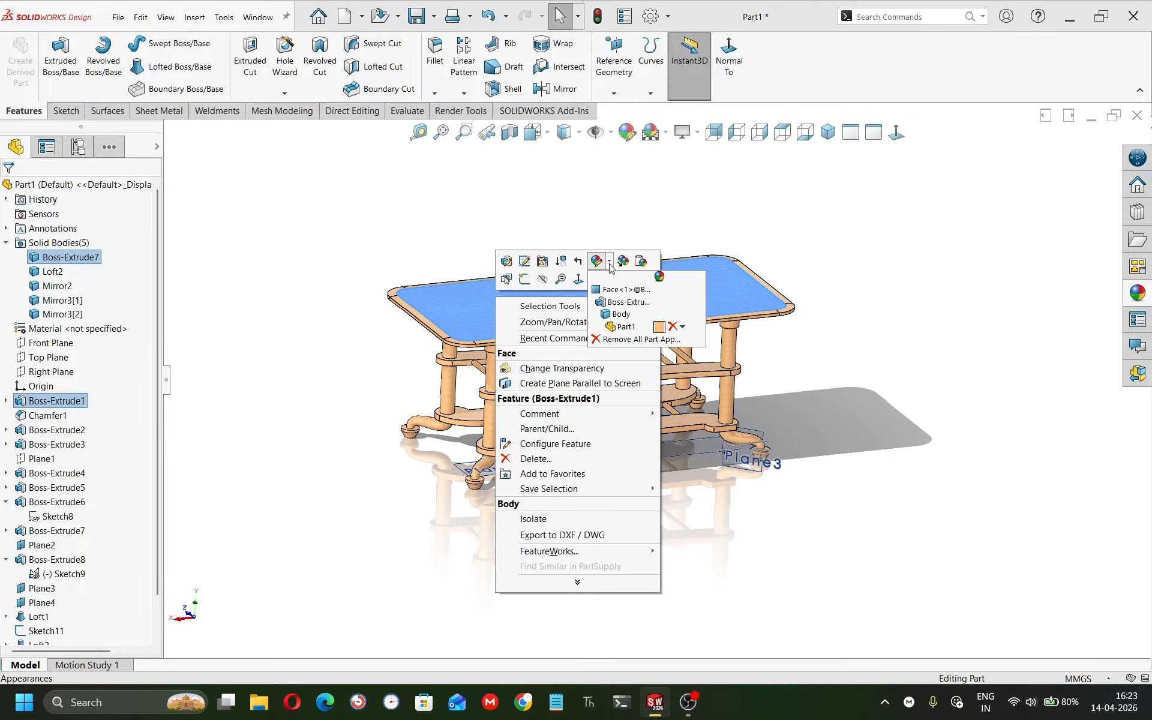
pyautogui.click(620, 315)
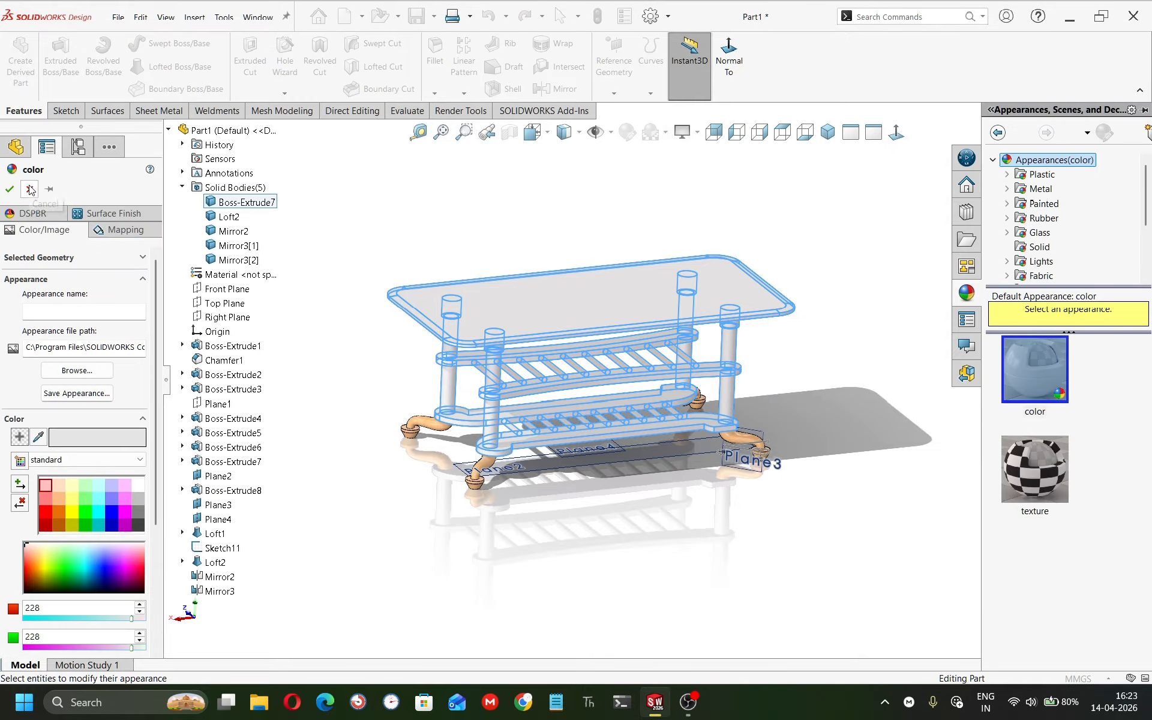
pyautogui.click(30, 190)
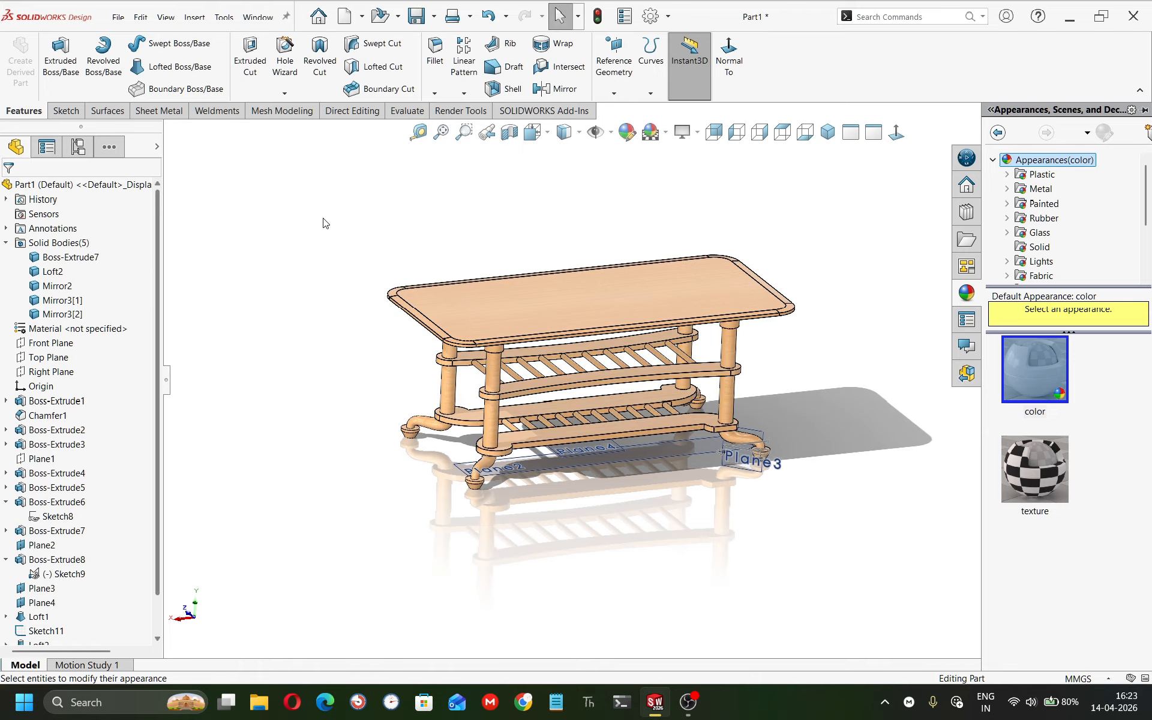
pyautogui.scroll(-5, 473, 325)
pyautogui.click(466, 336)
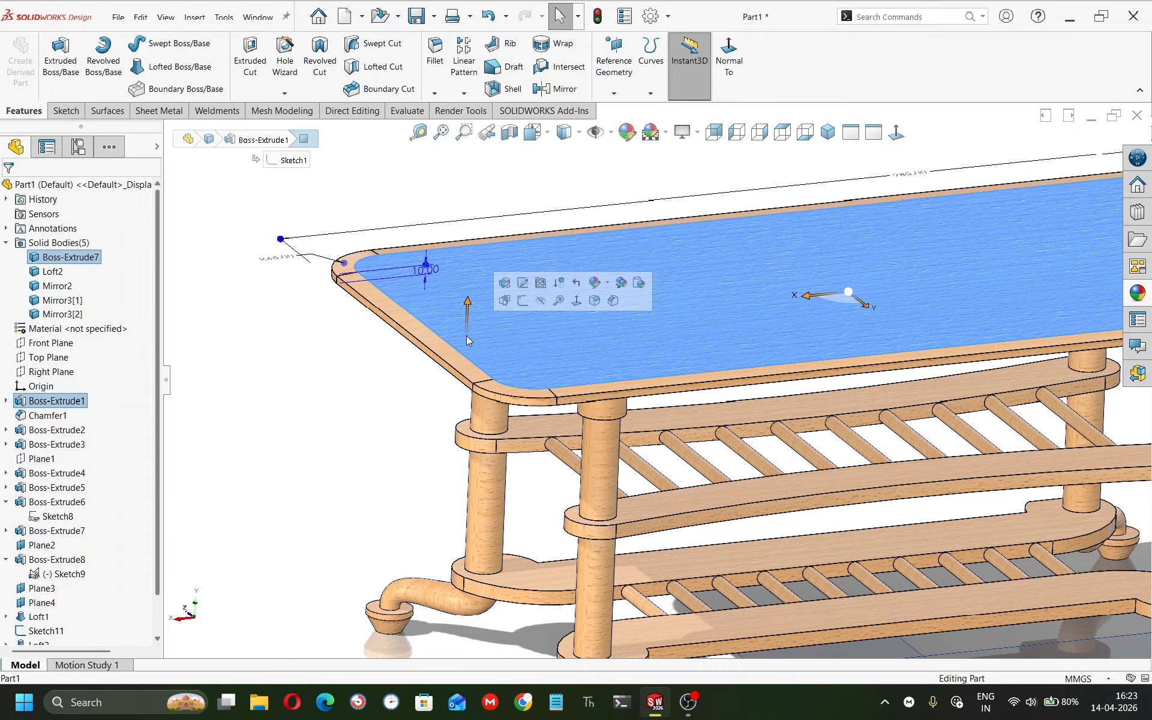
pyautogui.click(60, 401)
pyautogui.click(75, 365)
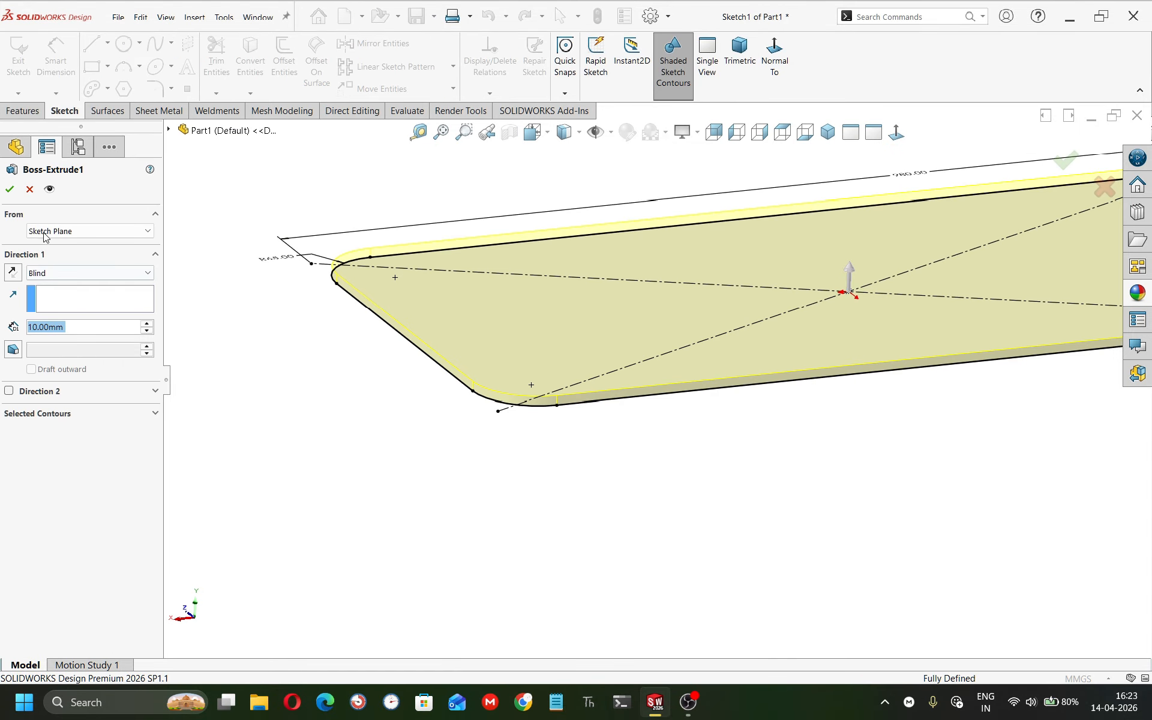
pyautogui.click(28, 189)
pyautogui.click(480, 424)
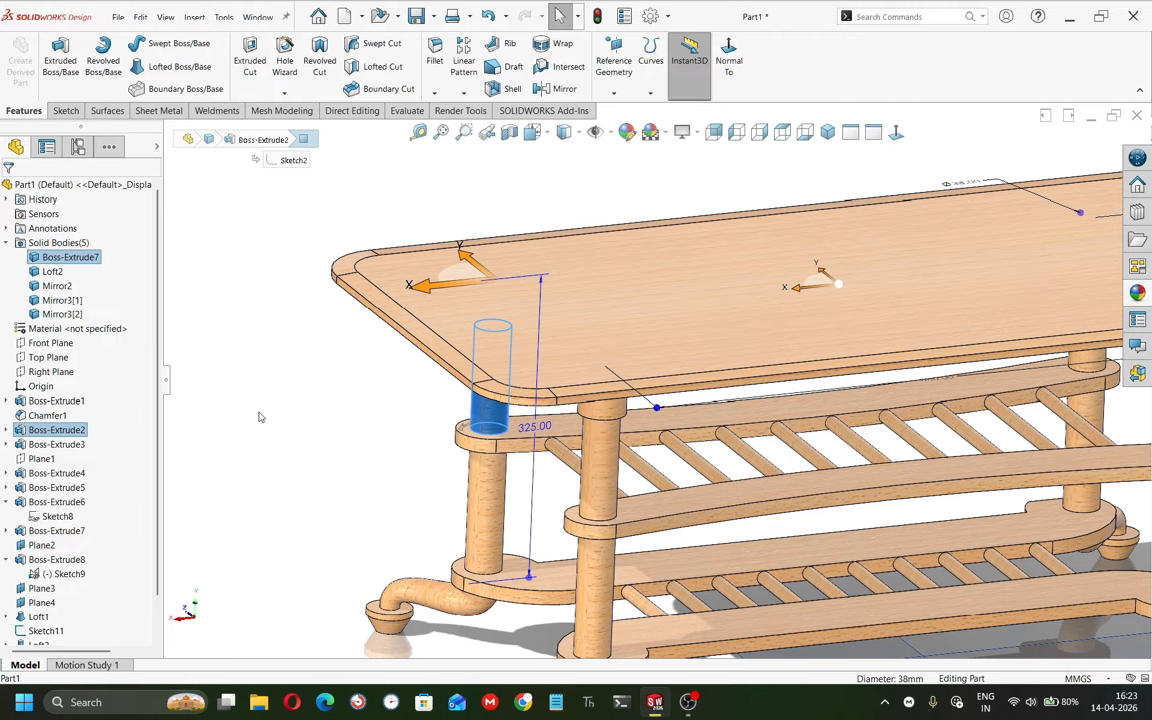
pyautogui.click(62, 416)
pyautogui.click(63, 430)
pyautogui.press('Escape')
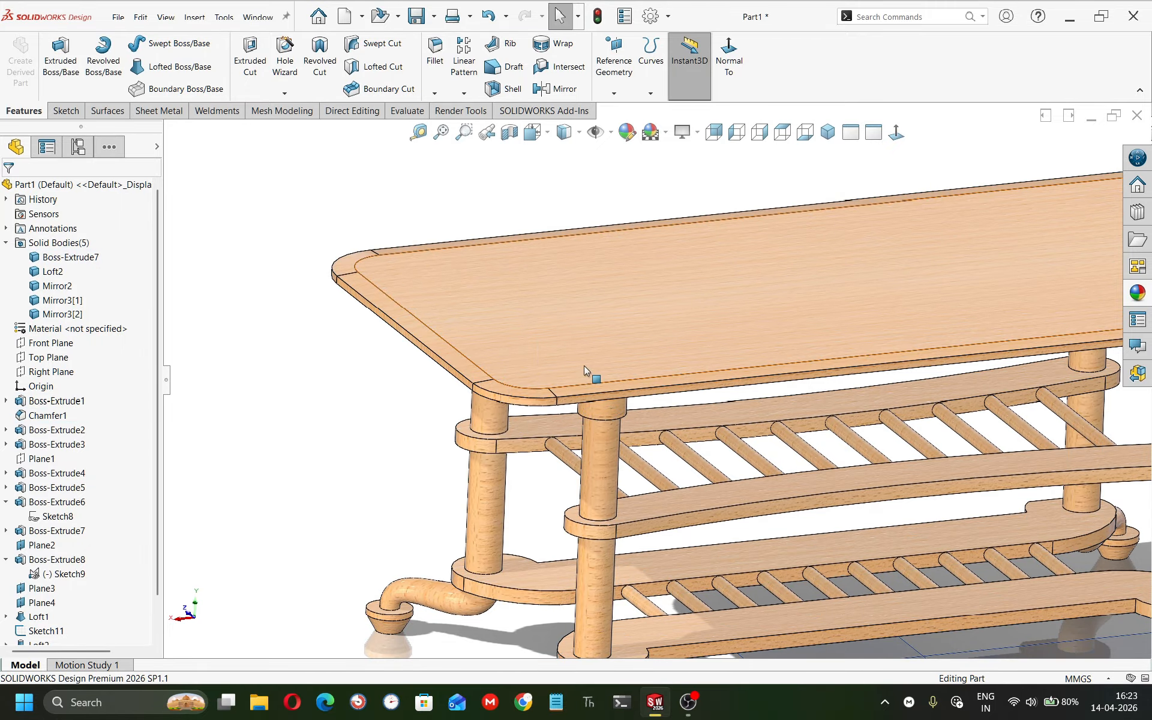
pyautogui.scroll(3, 751, 341)
pyautogui.scroll(-3, 643, 368)
# Change the tabletop face's appearance to a plain white finish.
pyautogui.click(537, 369)
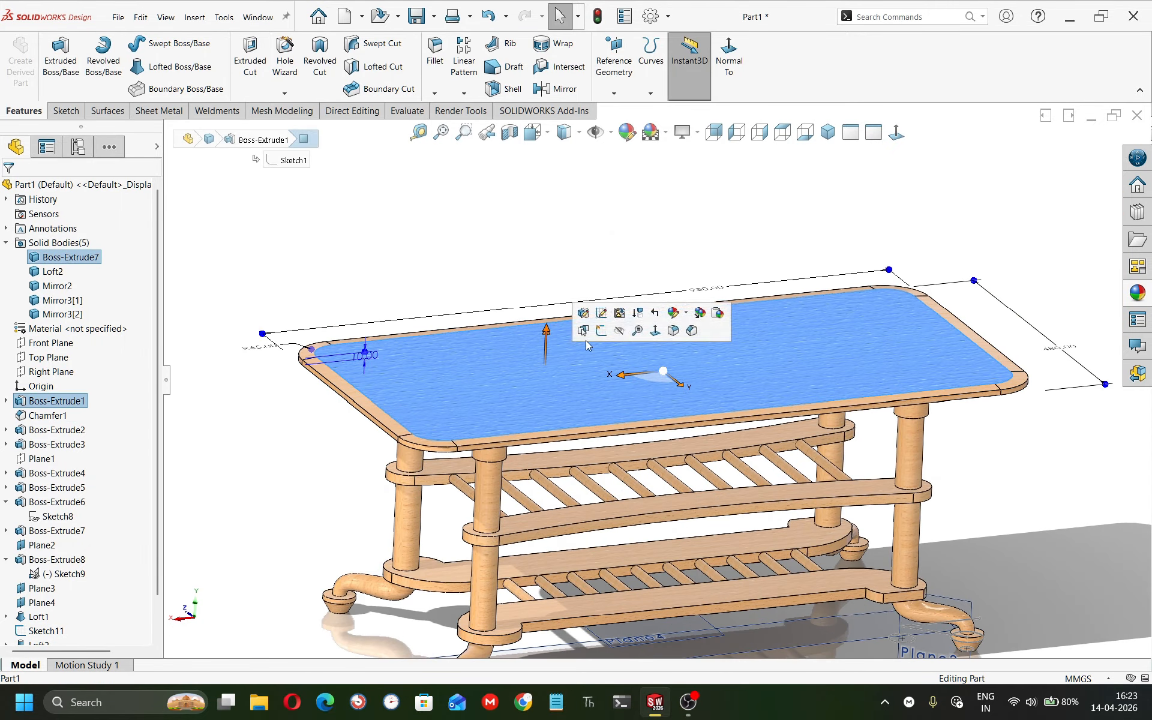
pyautogui.click(586, 268)
pyautogui.click(698, 327)
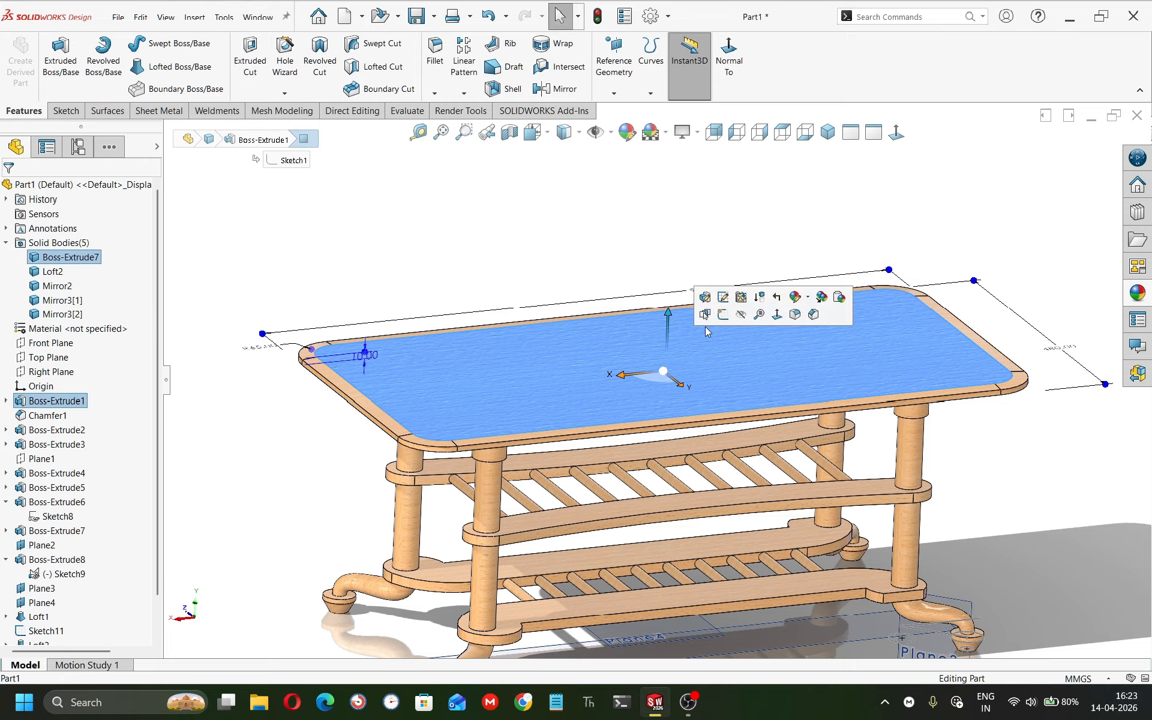
pyautogui.click(809, 298)
pyautogui.click(827, 331)
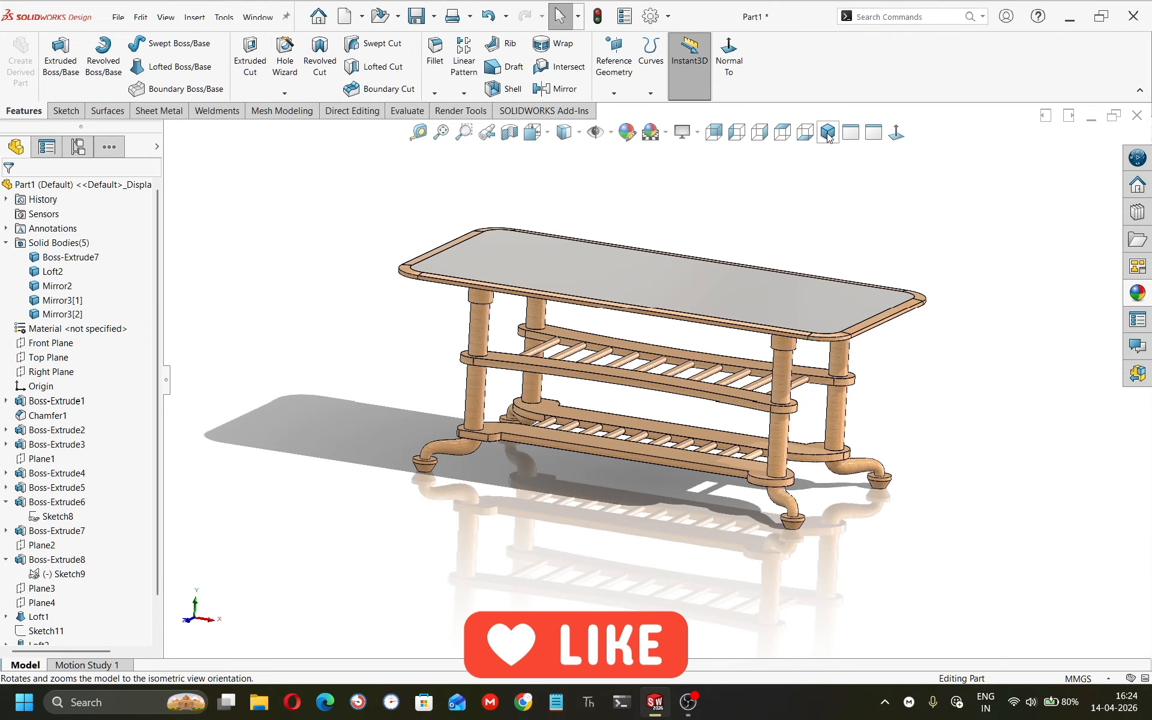
# Capture a screen snip of the finished table in isometric view, and switch to OBS Studio.
pyautogui.click(828, 132)
pyautogui.moveTo(660, 368)
pyautogui.mouseDown(button='middle')
pyautogui.moveTo(689, 264)
pyautogui.moveTo(720, 316)
pyautogui.moveTo(666, 309)
pyautogui.moveTo(653, 338)
pyautogui.moveTo(660, 355)
pyautogui.mouseUp(button='middle')
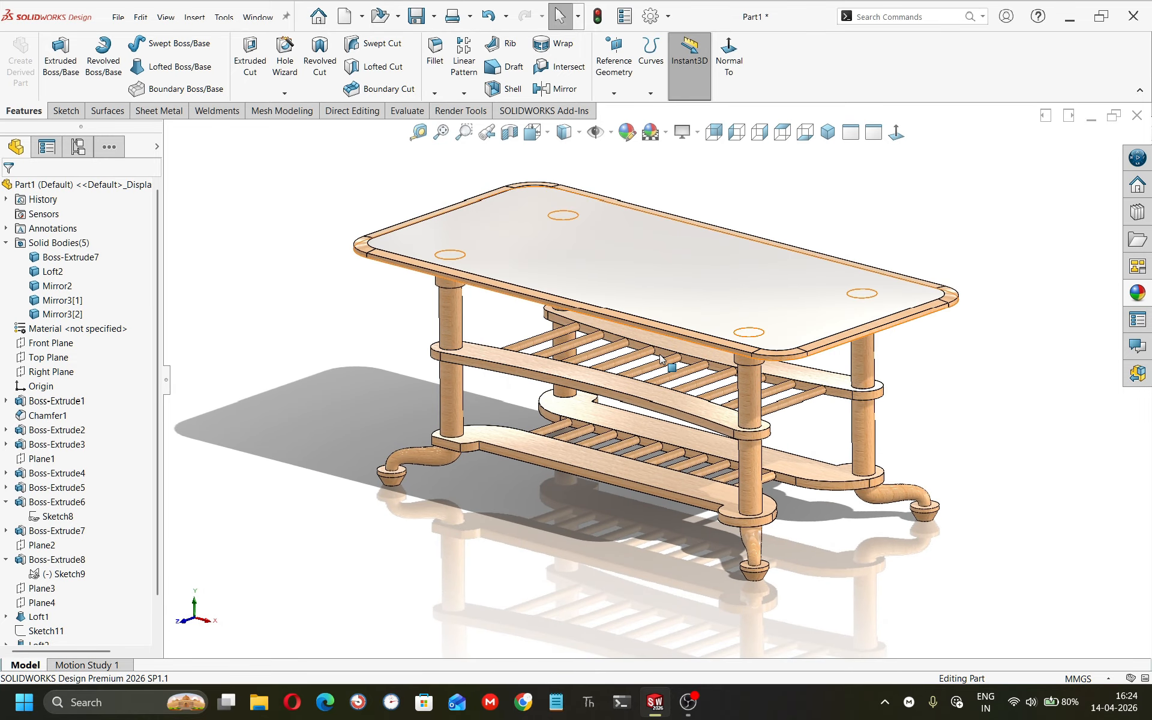
pyautogui.press('super+shift+s')
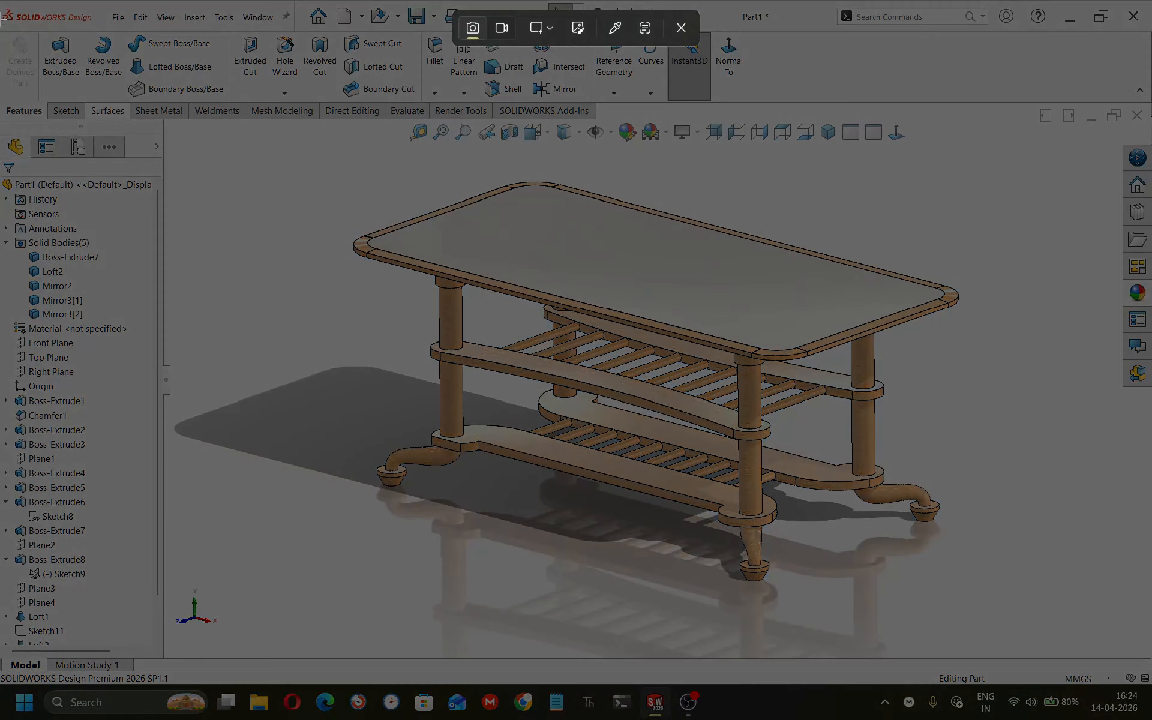
pyautogui.moveTo(0, 0); pyautogui.dragTo(640, 439)
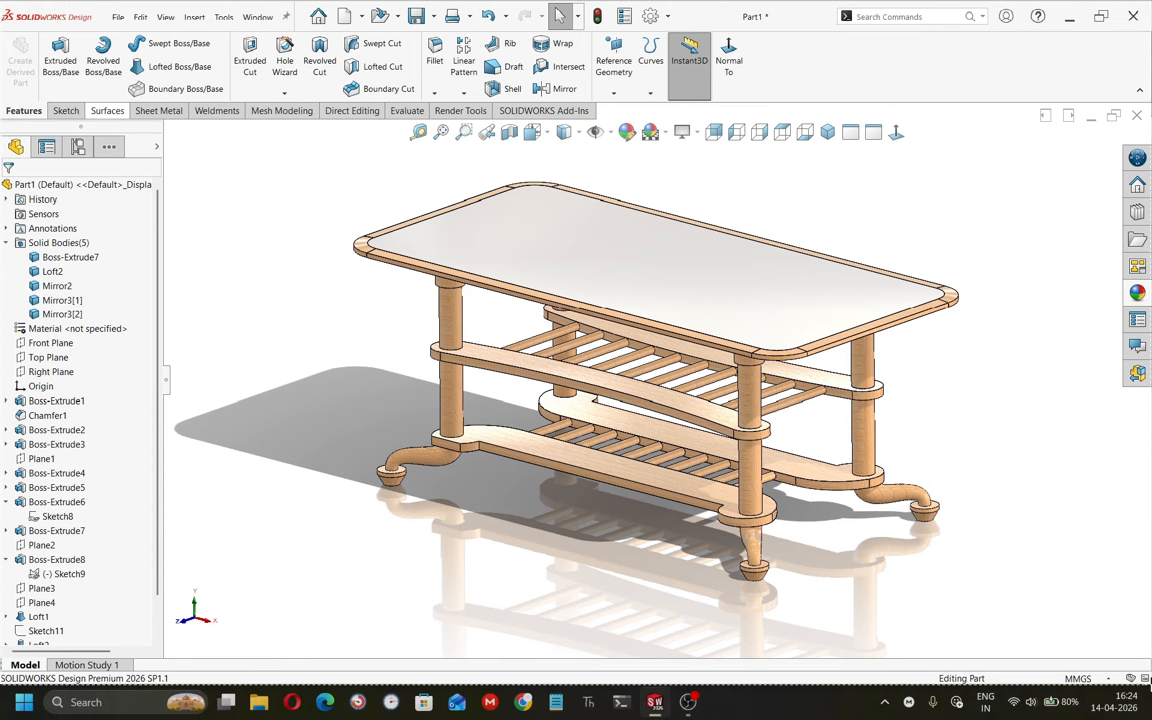
pyautogui.click(689, 702)
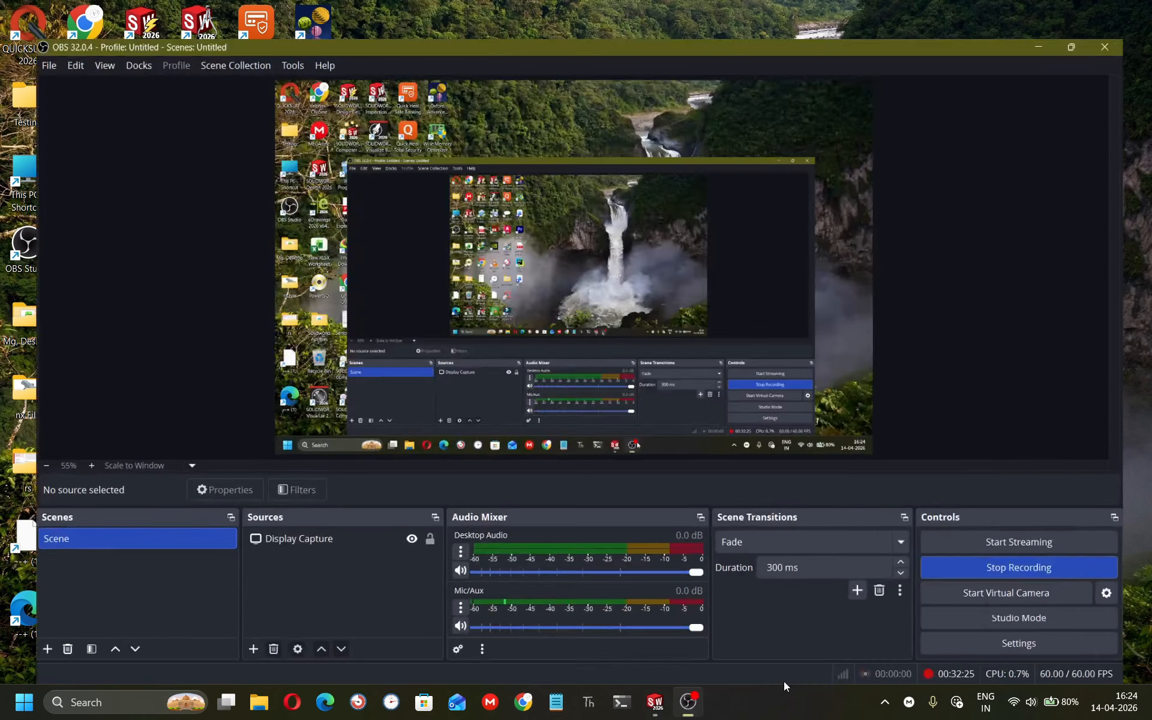